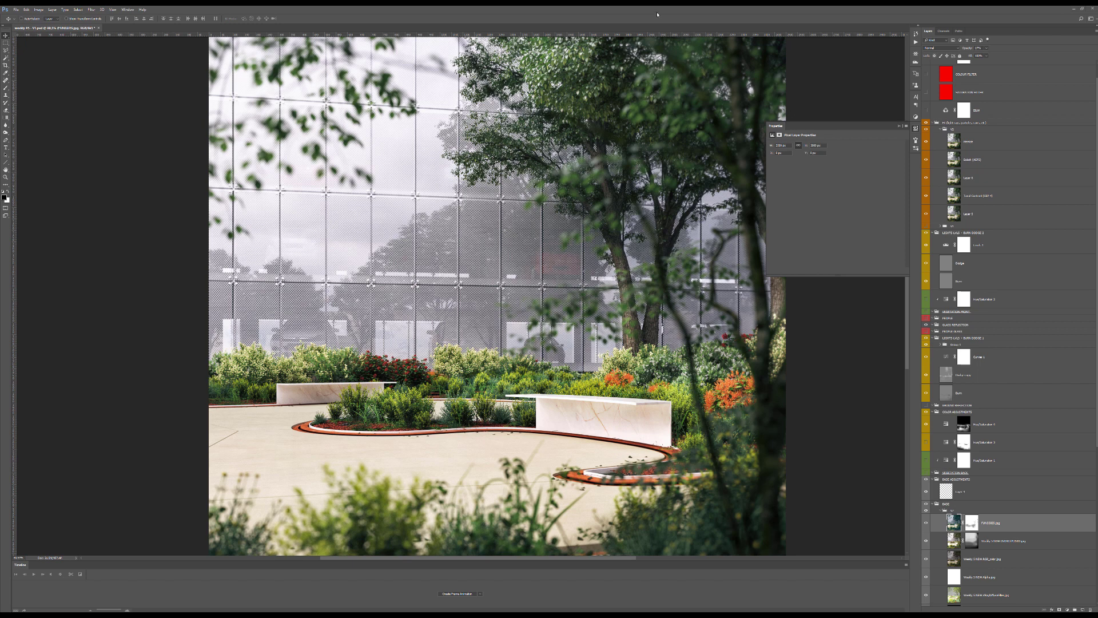
Examine the finished garden image, including its overall composition, benches, foreground foliage and mesh facade.
key("ctrl+minus")
key("ctrl+minus")
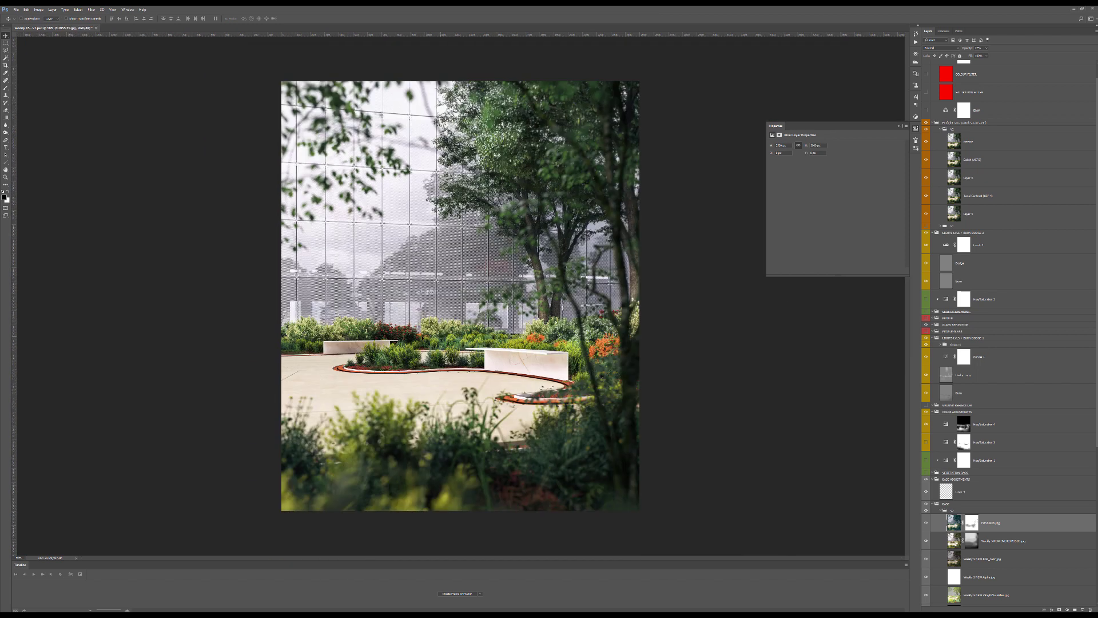
key("ctrl+plus")
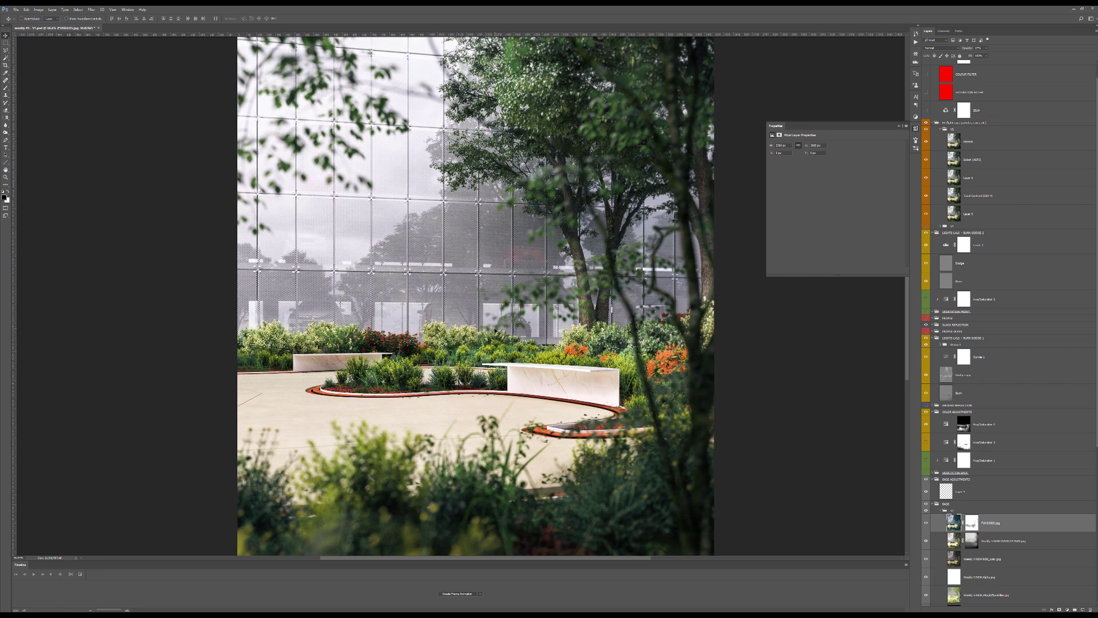
scroll(416, 324, "down", 1, "alt")
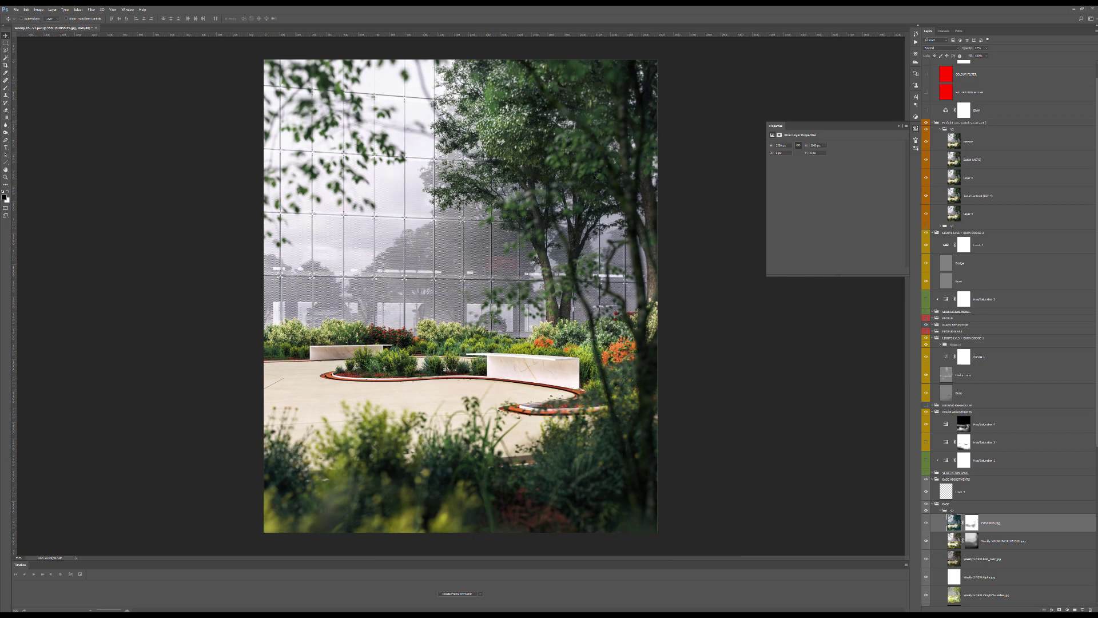
scroll(415, 343, "up", 1, "alt")
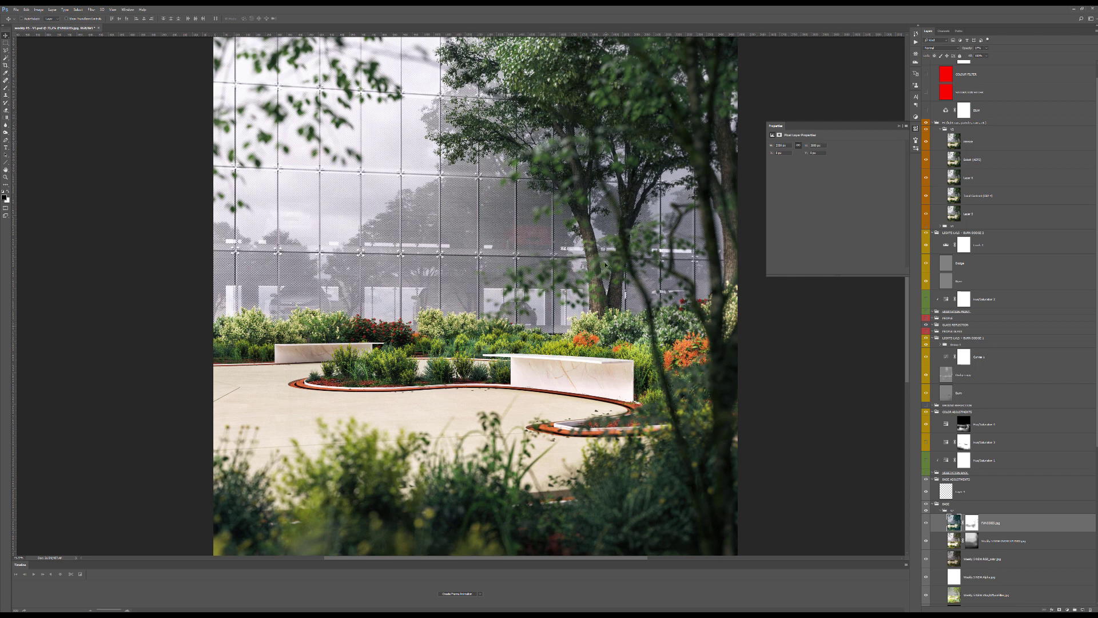
scroll(578, 373, "down", 2, "alt")
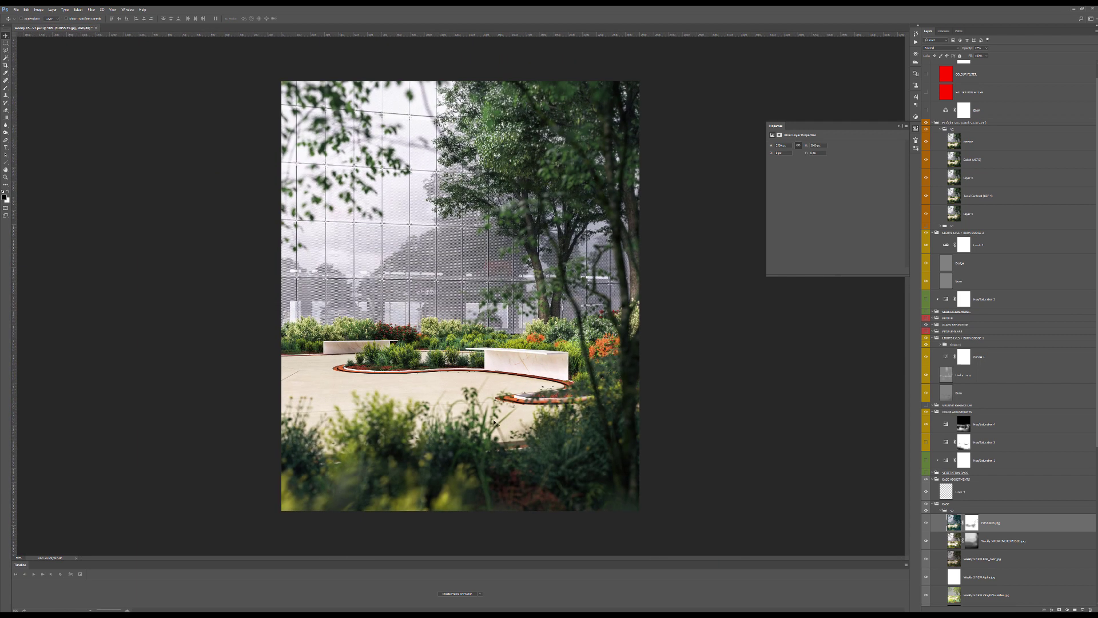
scroll(577, 373, "up", 3, "alt")
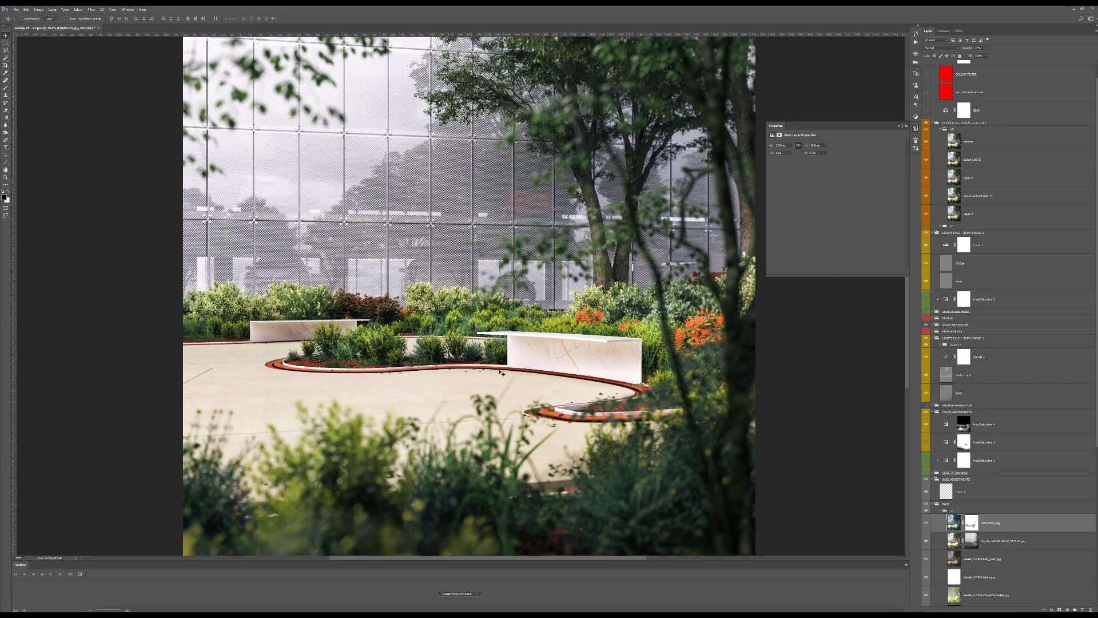
scroll(577, 373, "down", 2, "alt")
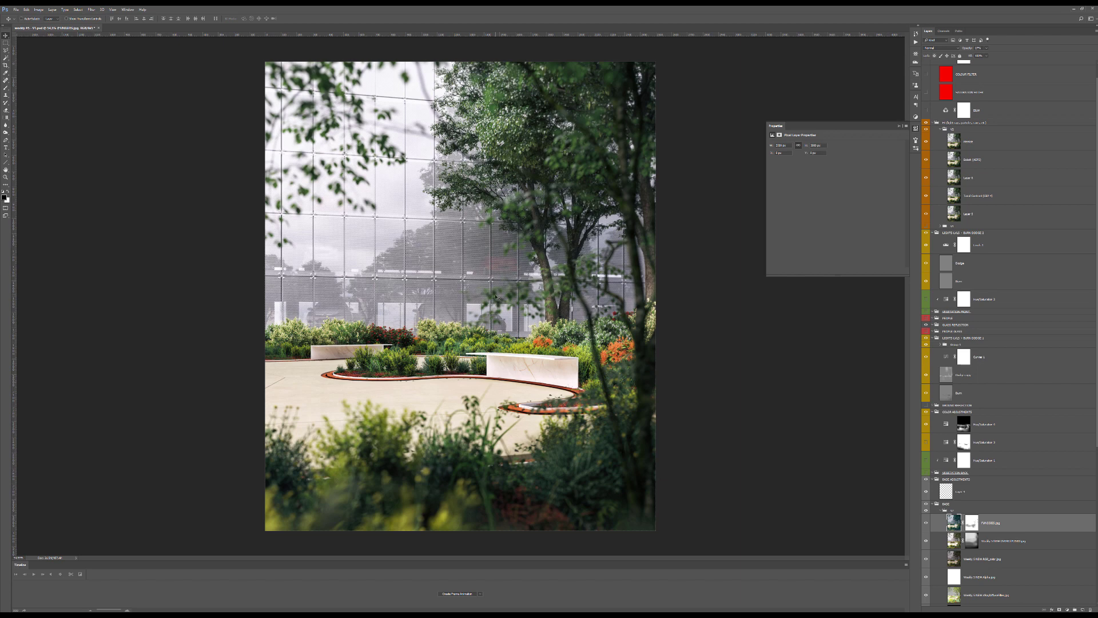
scroll(495, 297, "down", 1, "alt")
scroll(462, 298, "up", 1, "alt")
Switch to the 3ds Max garden scene, clear the selection and look through the scene camera.
key("alt+Tab")
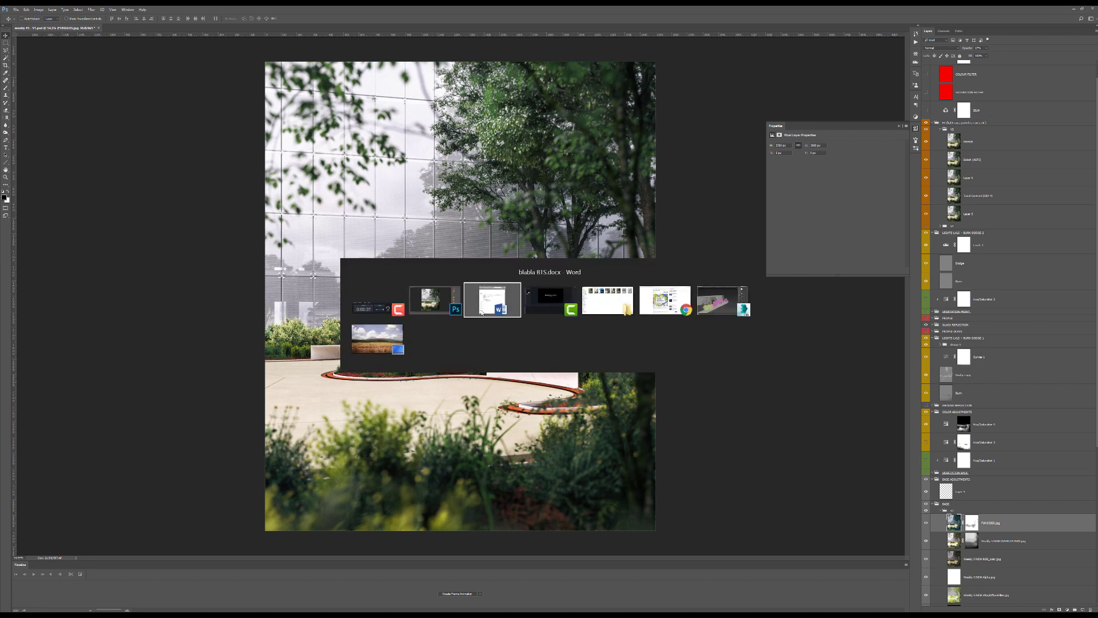
key("alt+Tab")
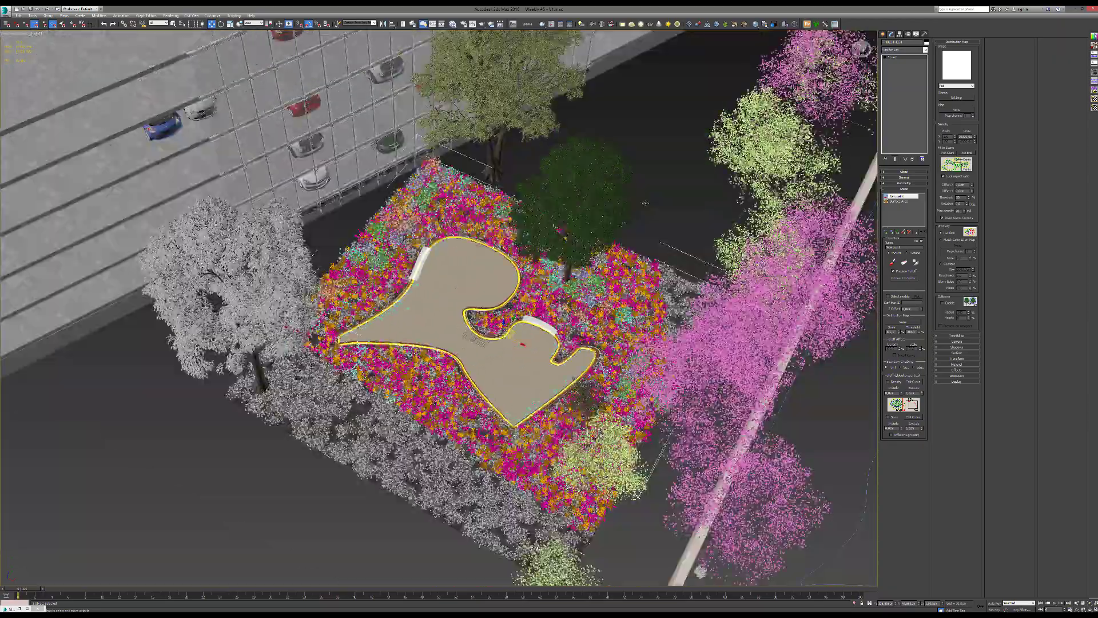
left_click(640, 211)
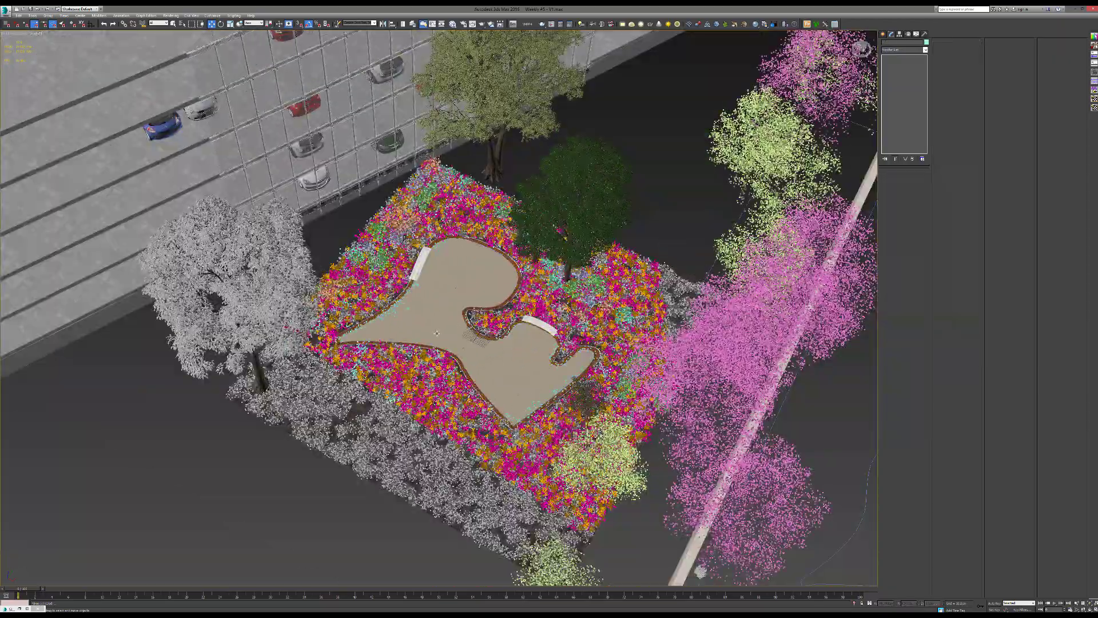
middle_click_drag(506, 342, 415, 351)
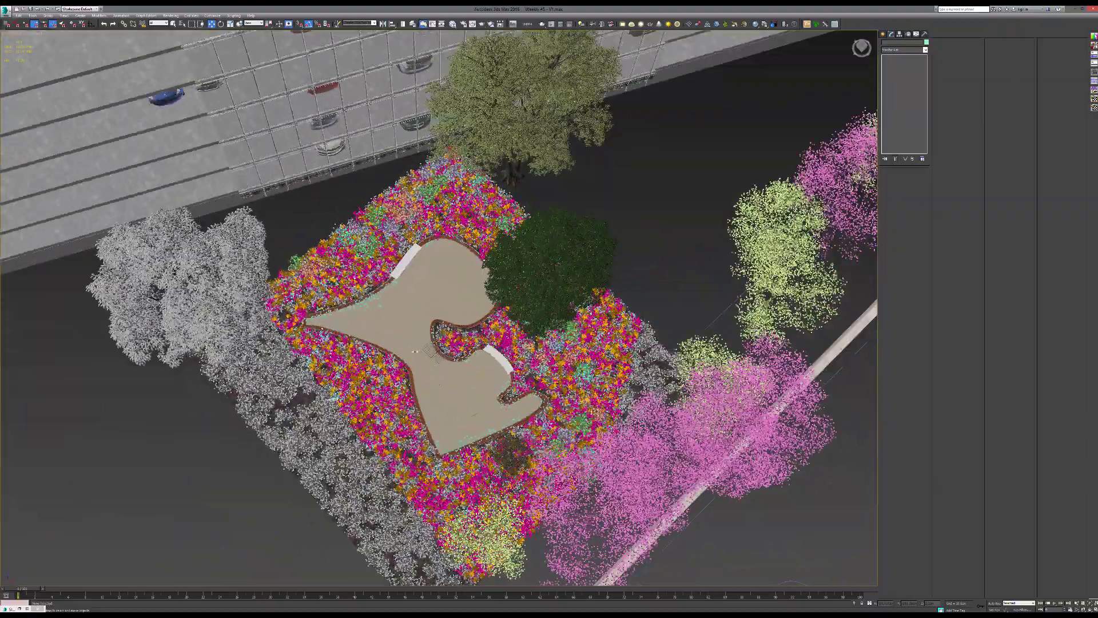
key("c")
double_click(546, 275)
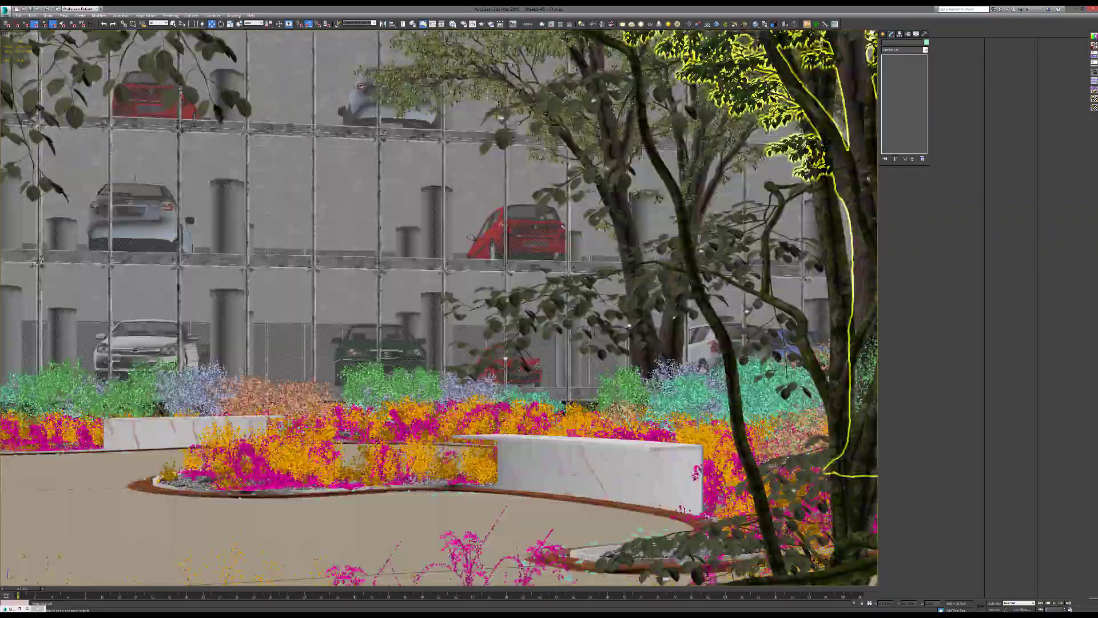
Select the white planter curb with its benches and examine the plaza layout from the top view.
left_click(360, 341)
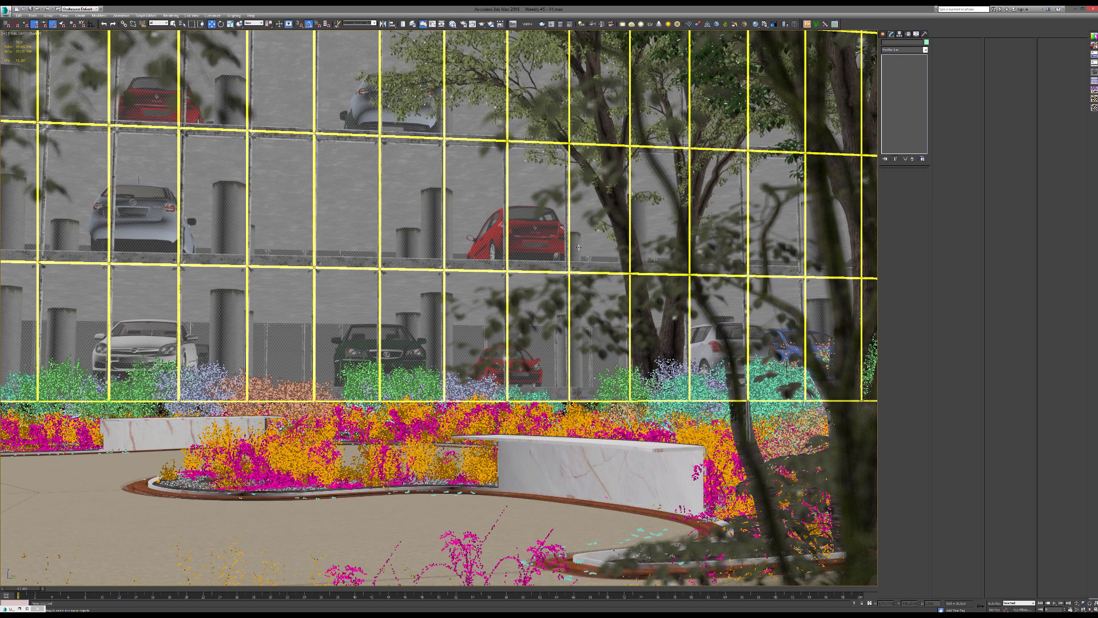
left_click(536, 452)
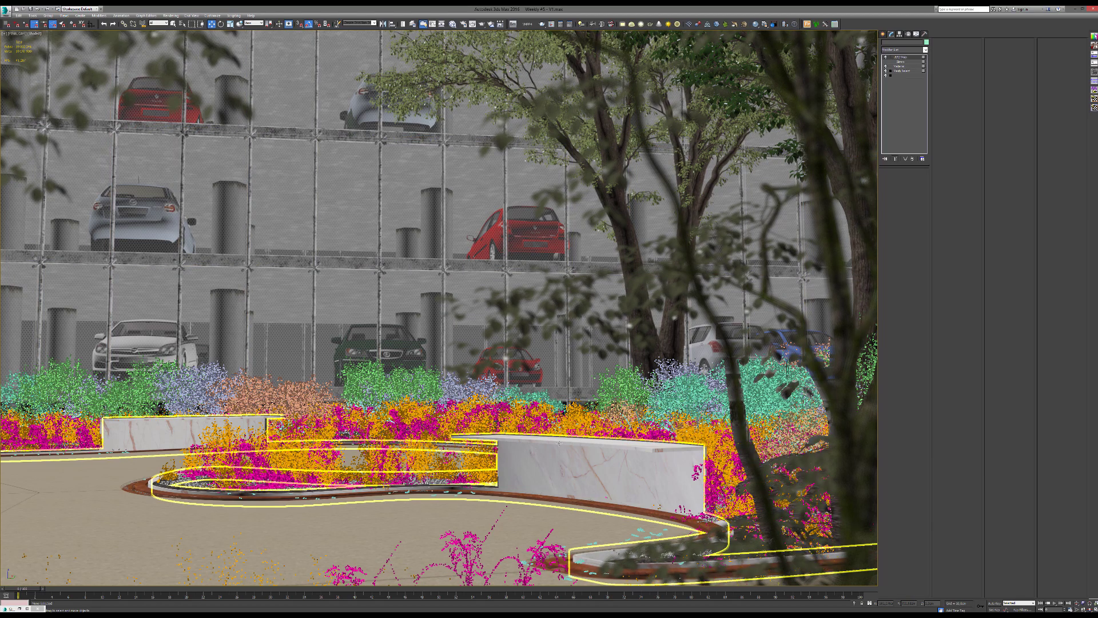
key("t")
scroll(574, 340, "down", 8)
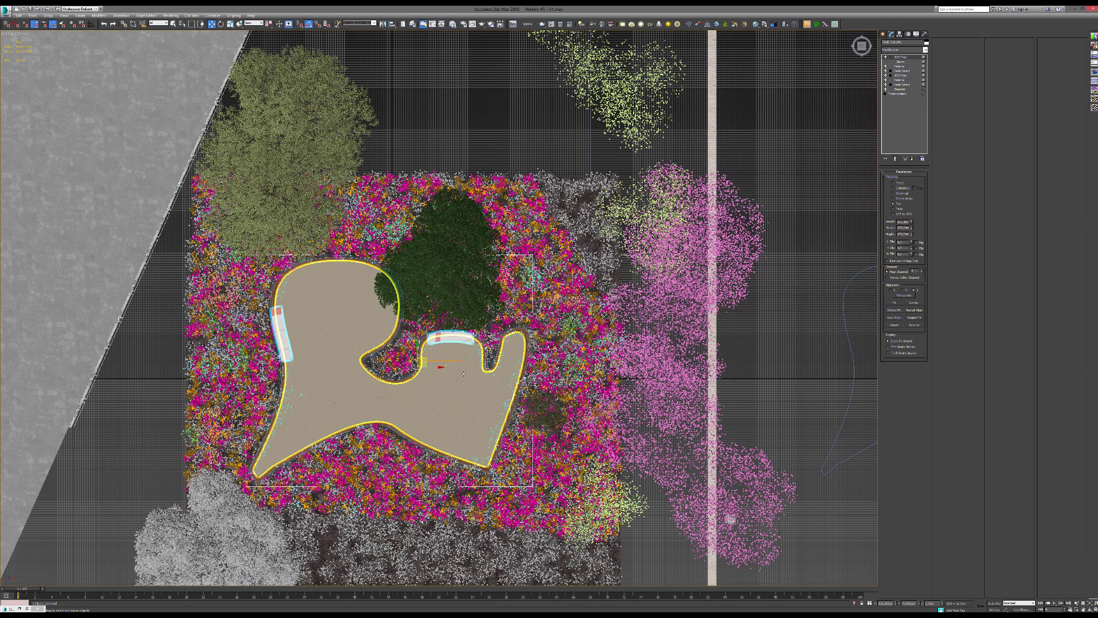
scroll(461, 366, "up", 5)
scroll(450, 350, "down", 2)
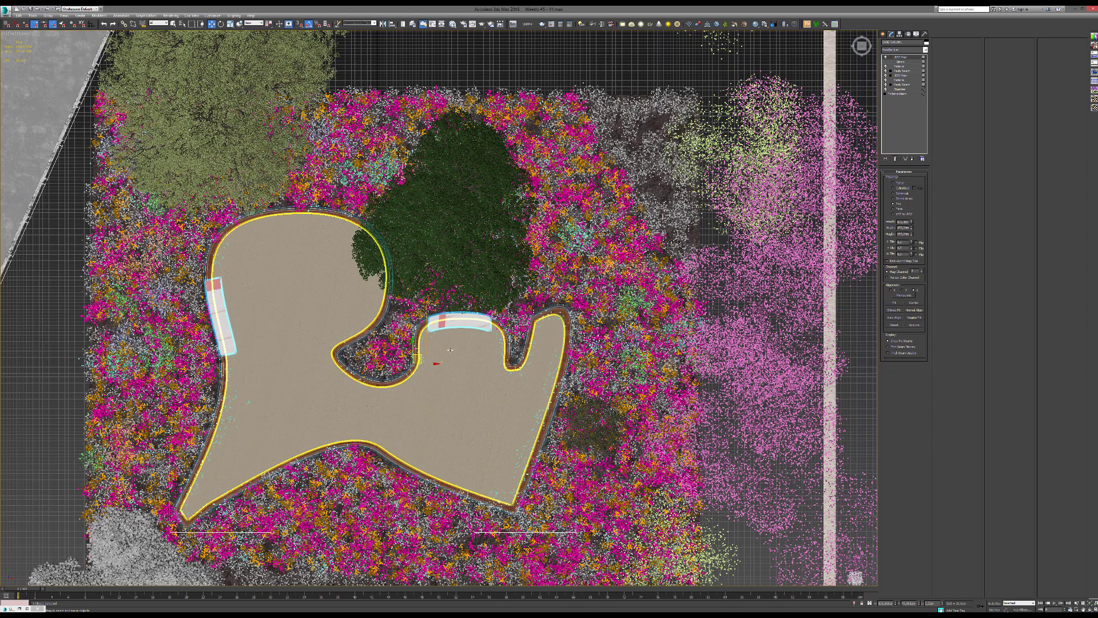
scroll(450, 350, "down", 5)
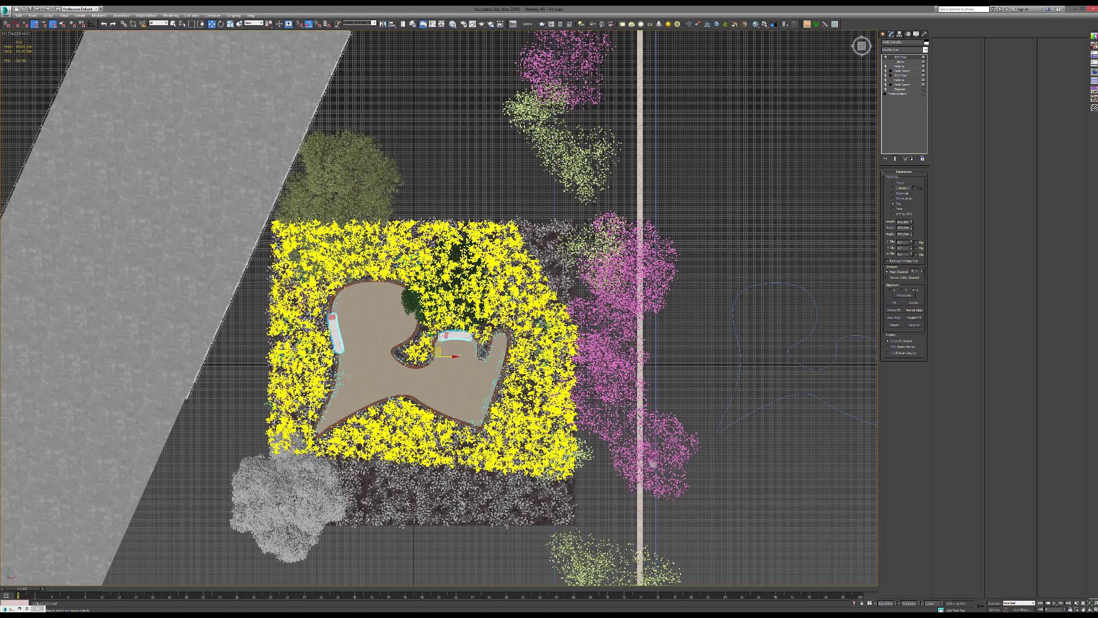
Return to the camera view with safe frames shown and select the paved plaza floor.
key("c")
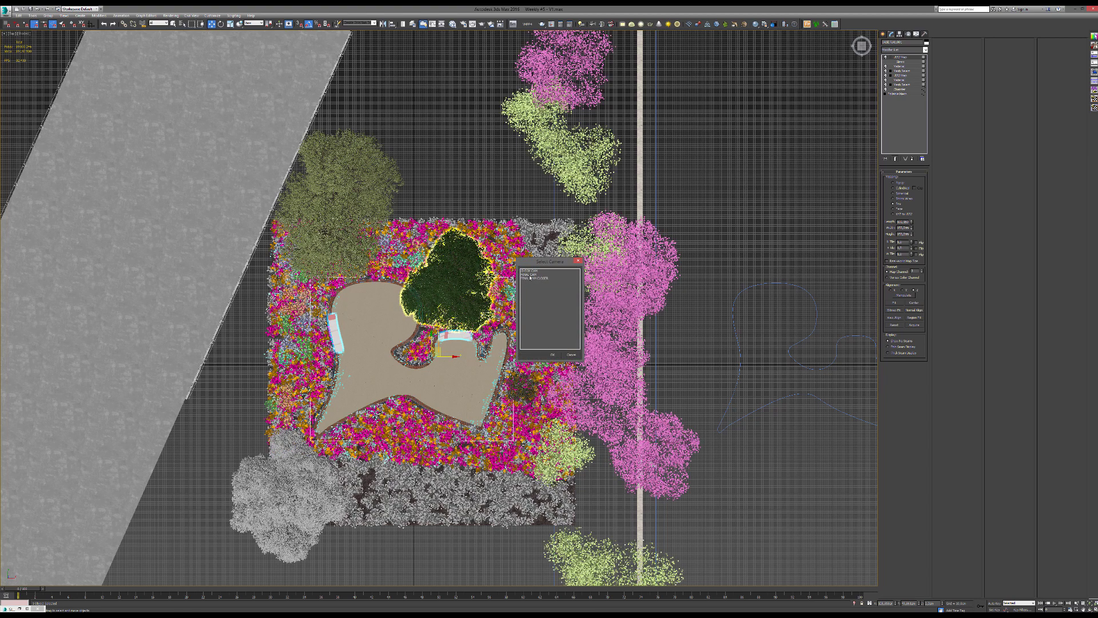
double_click(530, 277)
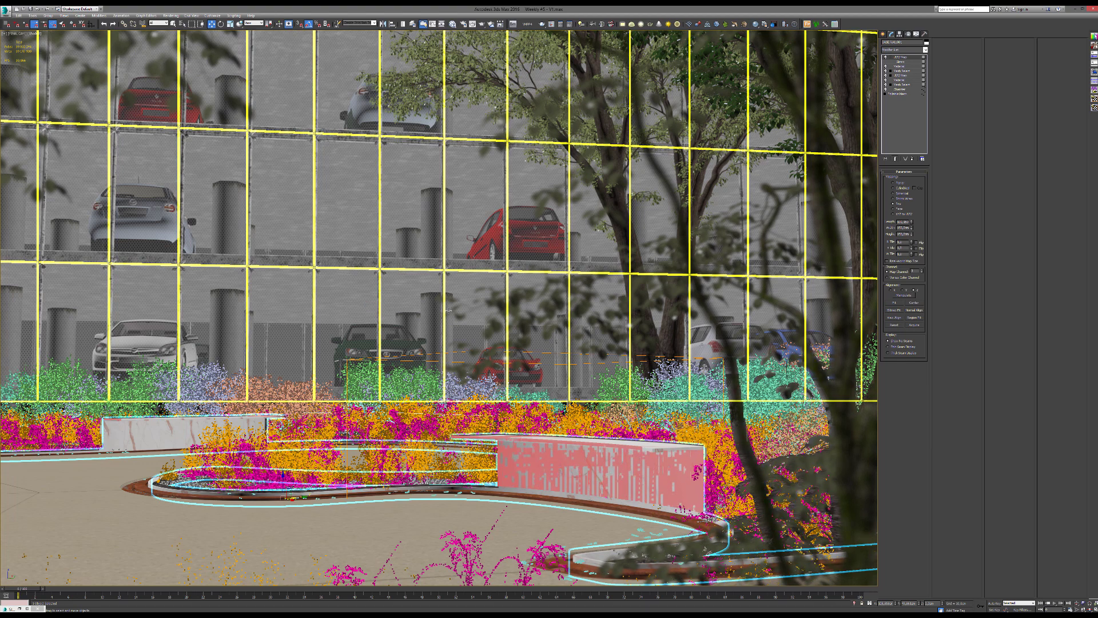
key("shift+f")
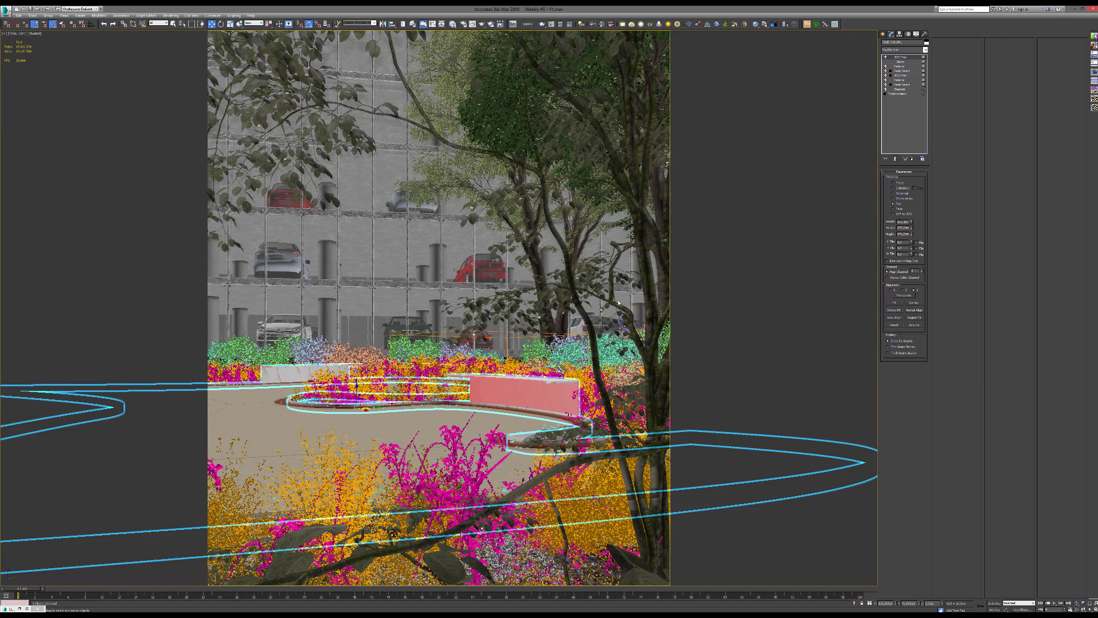
left_click(462, 422)
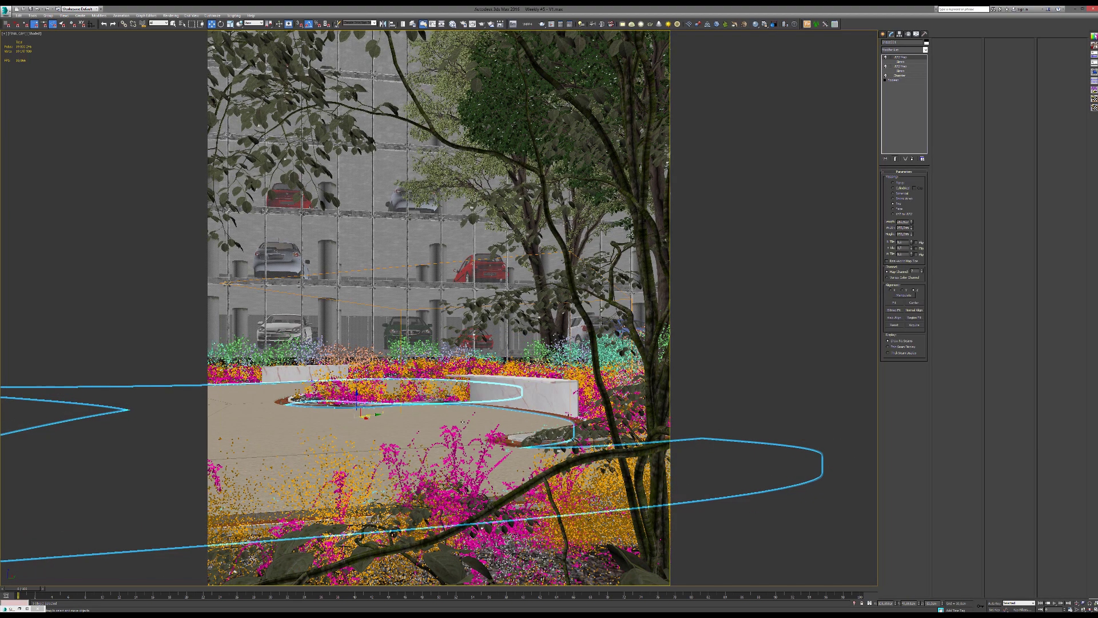
Inspect the plaza floor and its curved edging in the perspective view, with safe frames hidden.
key("p")
middle_click_drag(465, 416, 465, 421, "alt")
scroll(476, 354, "down", 8)
middle_click_drag(478, 274, 432, 303, "alt")
scroll(444, 317, "up", 7)
scroll(444, 317, "up", 3)
scroll(432, 304, "down", 5)
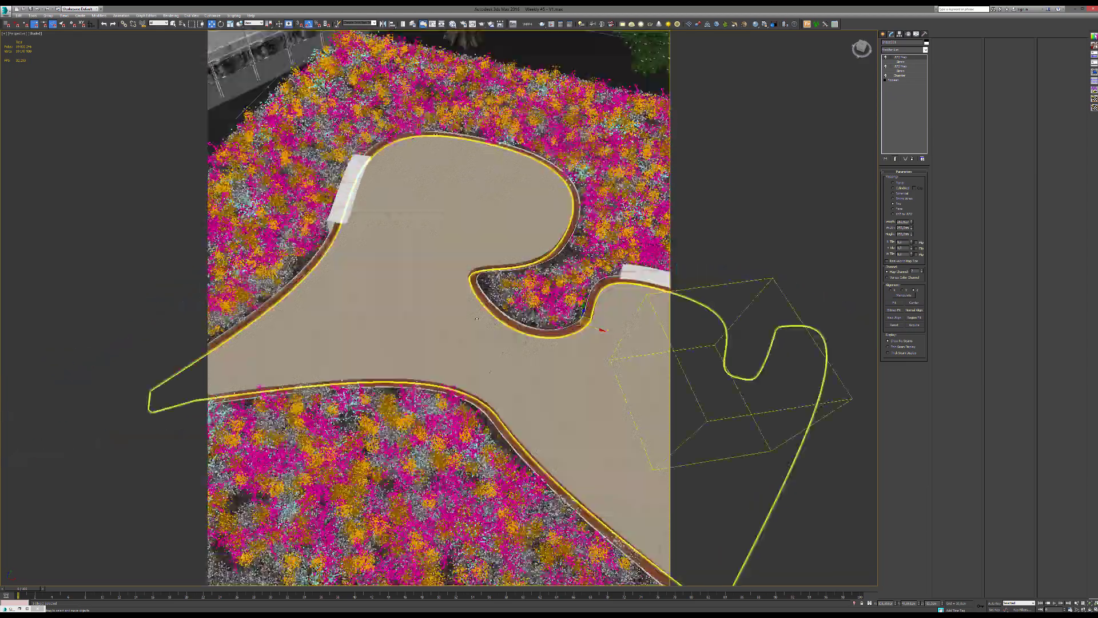
key("shift+f")
middle_click_drag(453, 243, 379, 329)
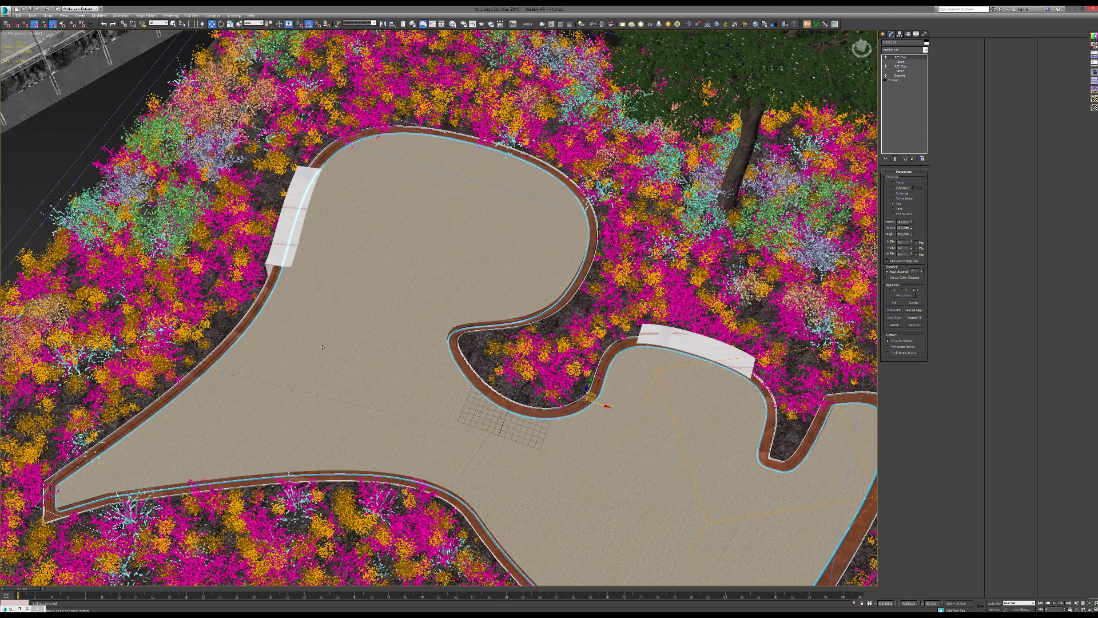
scroll(323, 347, "down", 3)
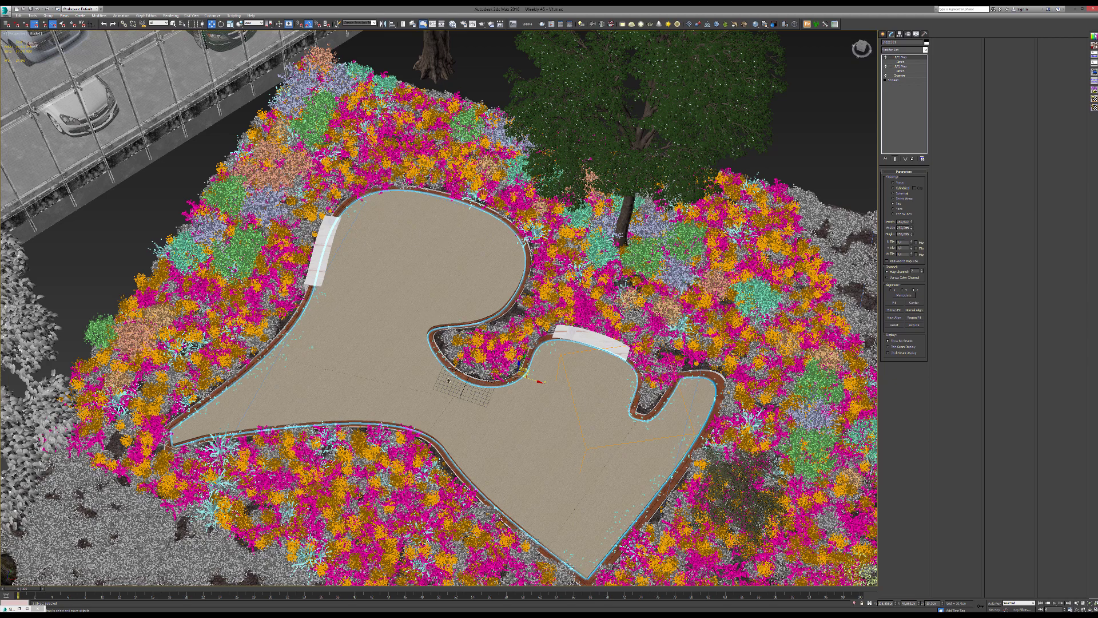
scroll(441, 381, "up", 5)
scroll(441, 393, "up", 3)
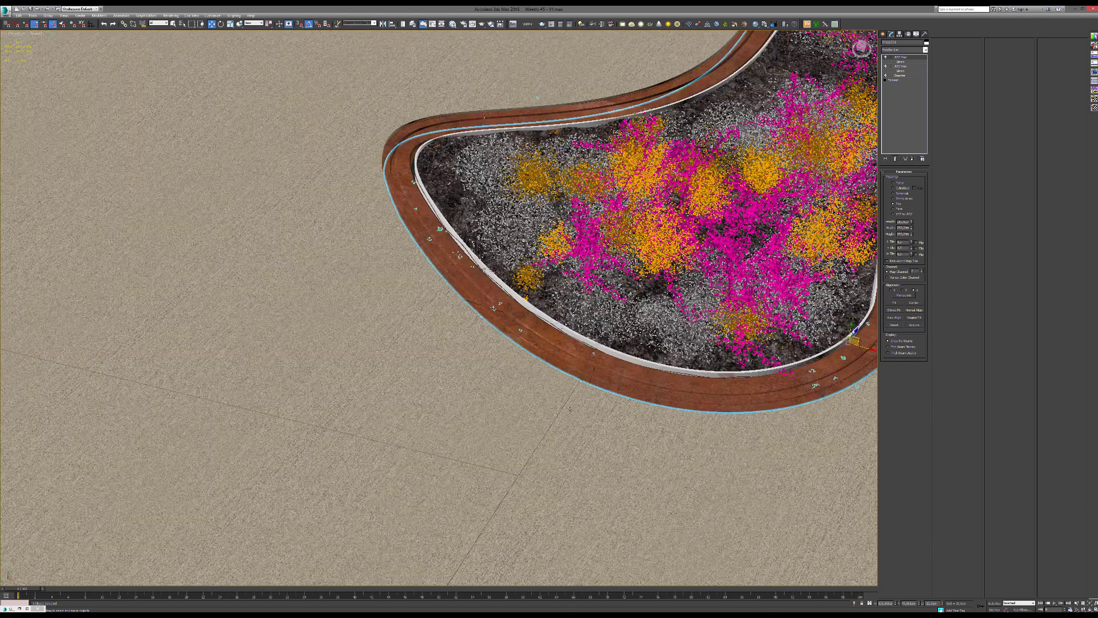
scroll(491, 372, "down", 8)
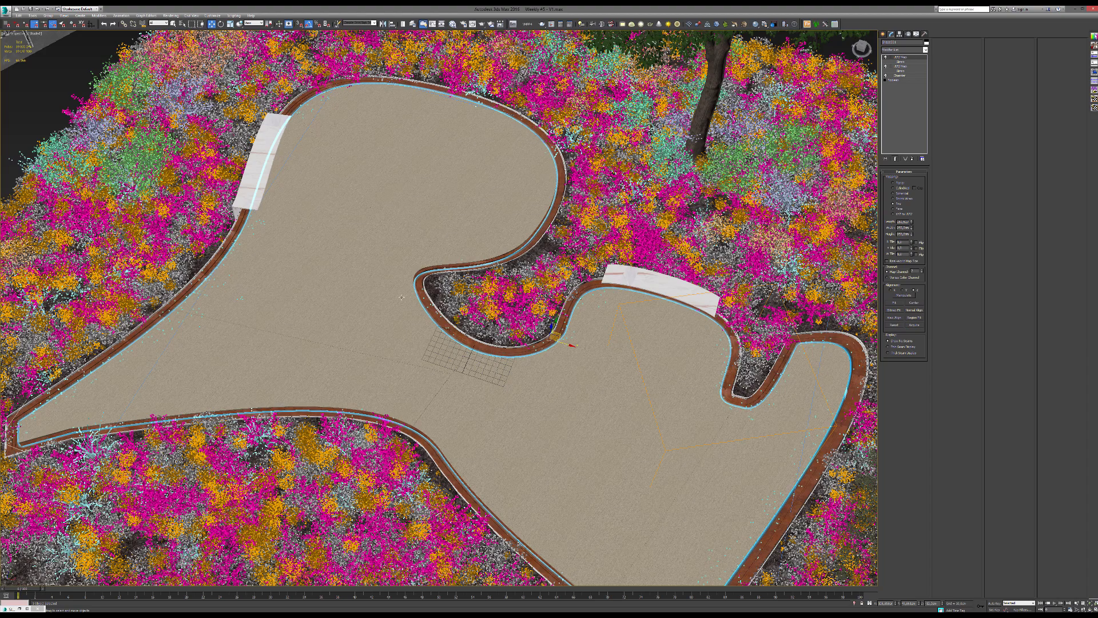
Isolate the rust-coloured edging strip around the planting bed and inspect its shape and texture up close.
scroll(572, 331, "up", 5)
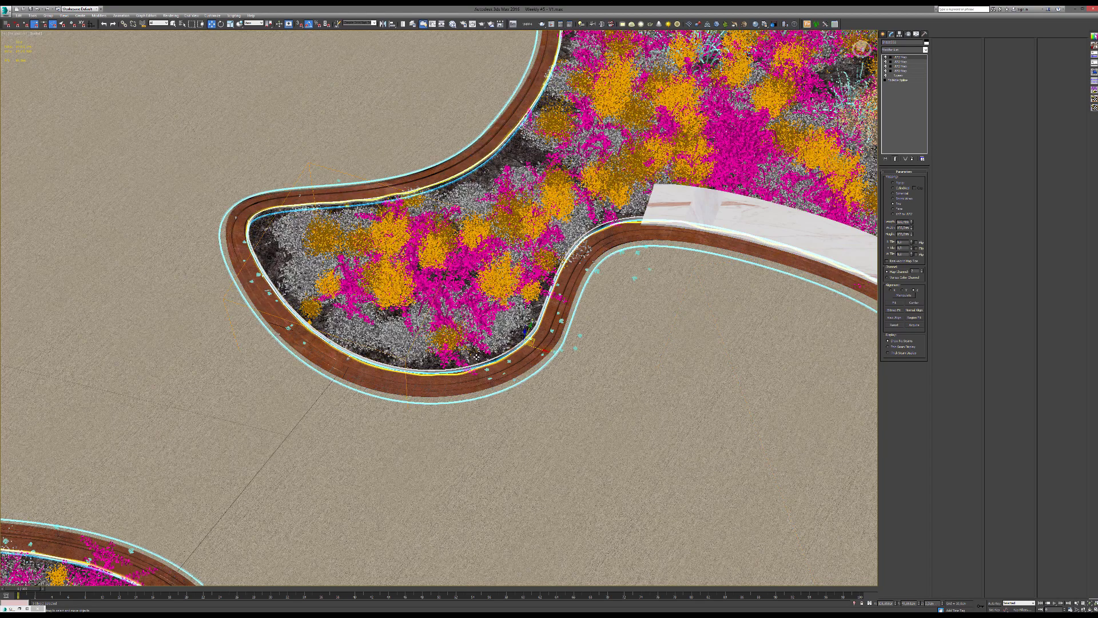
key("alt+q")
middle_click_drag(461, 363, 347, 357, "alt")
scroll(436, 312, "up", 6)
scroll(435, 311, "up", 4)
scroll(347, 357, "up", 5)
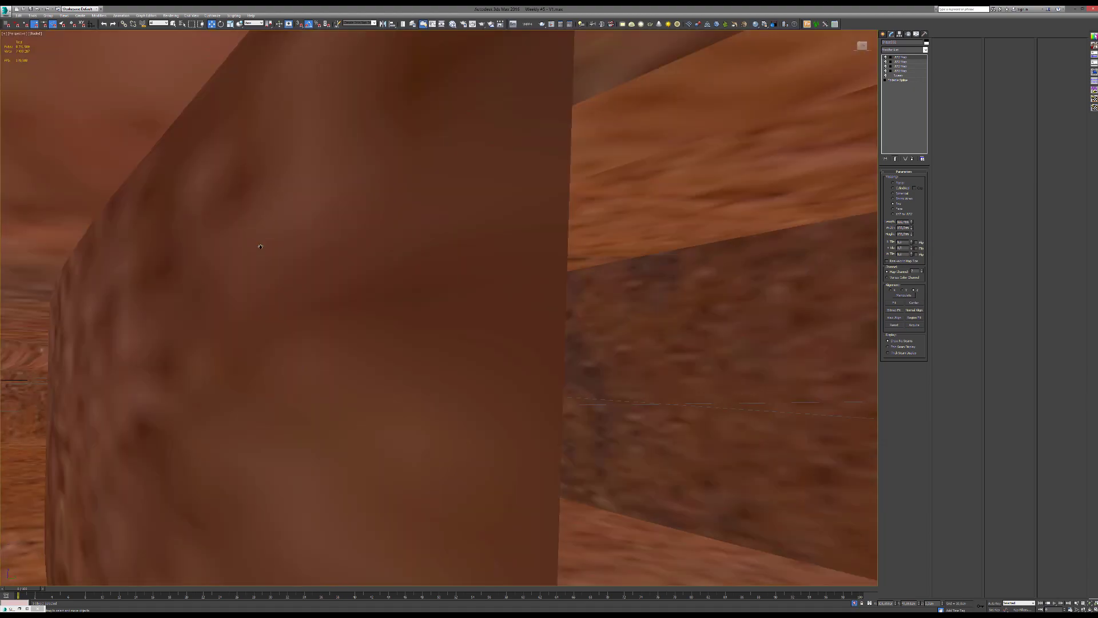
scroll(348, 358, "down", 8)
middle_click_drag(423, 364, 437, 387, "alt")
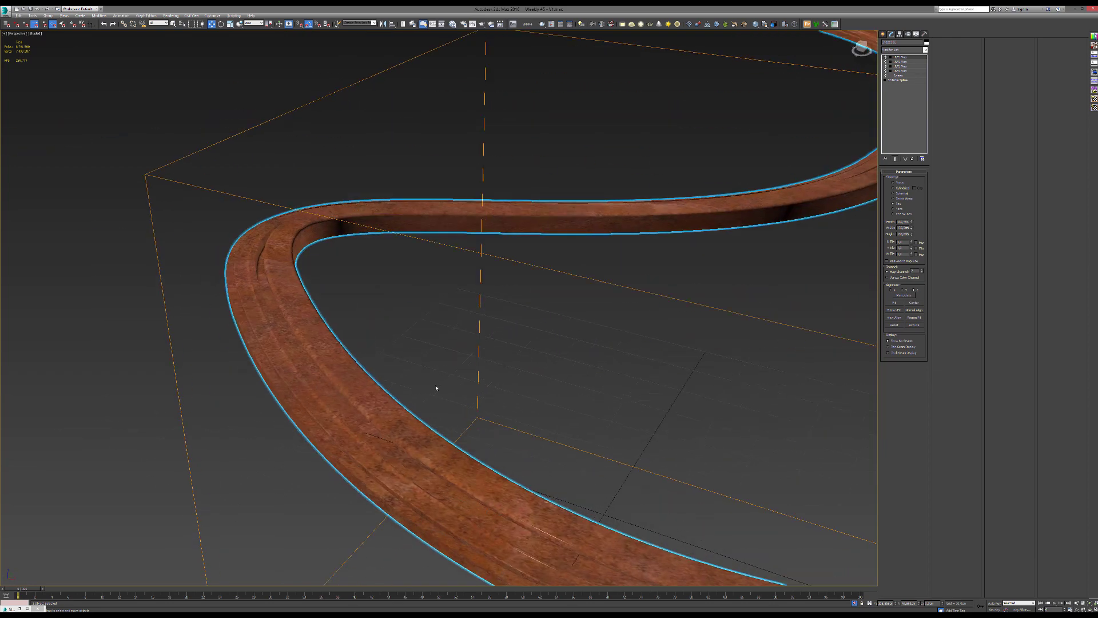
scroll(436, 387, "down", 5)
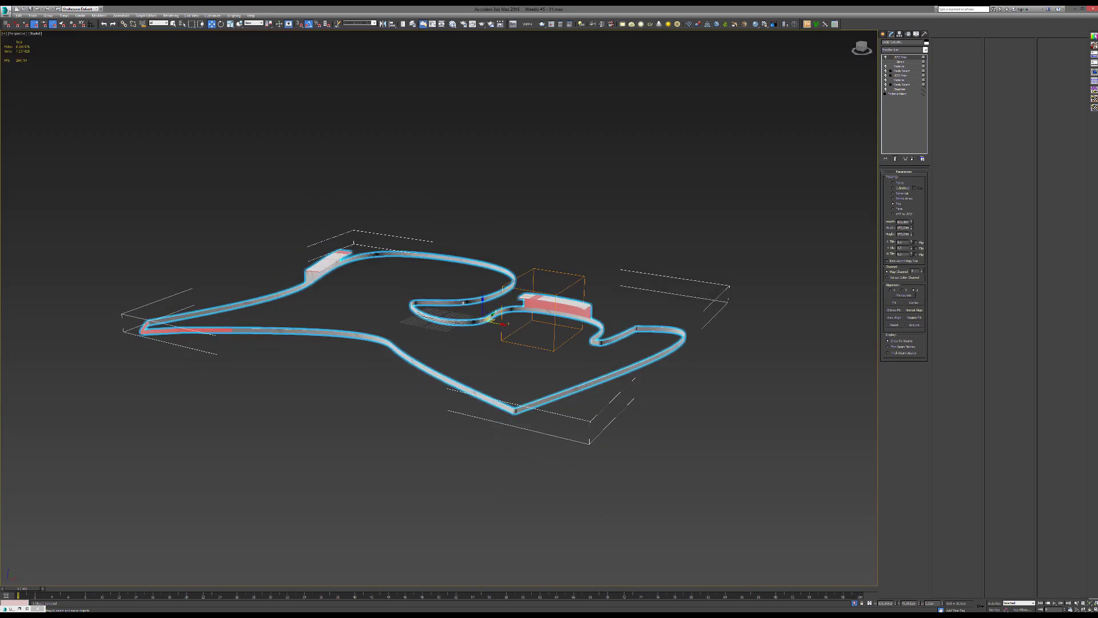
Inspect the isolated white curb and its two attached benches.
middle_click_drag(457, 326, 461, 314, "alt")
scroll(461, 314, "up", 8)
scroll(544, 375, "down", 6)
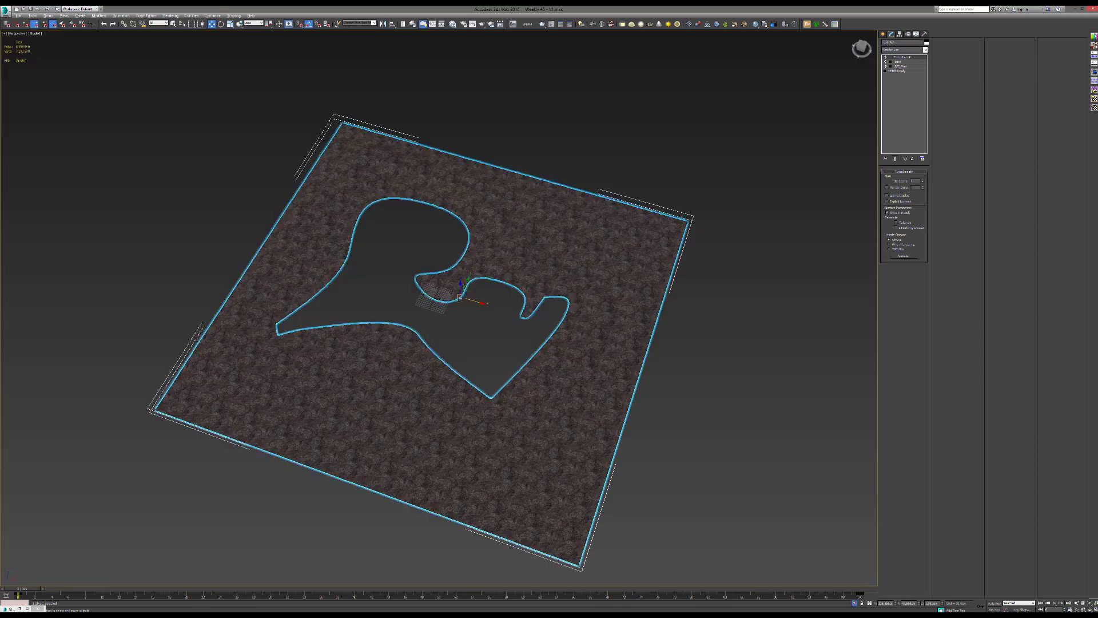
Examine the isolated soil ground plane around the plaza cut-out, including its surface relief and curved opening.
middle_click_drag(460, 298, 421, 289, "alt")
scroll(553, 297, "up", 6)
mouse_move(552, 298)
middle_mouse_down("alt")
mouse_move(458, 289)
mouse_move(564, 293)
middle_mouse_up("alt")
scroll(439, 305, "down", 8)
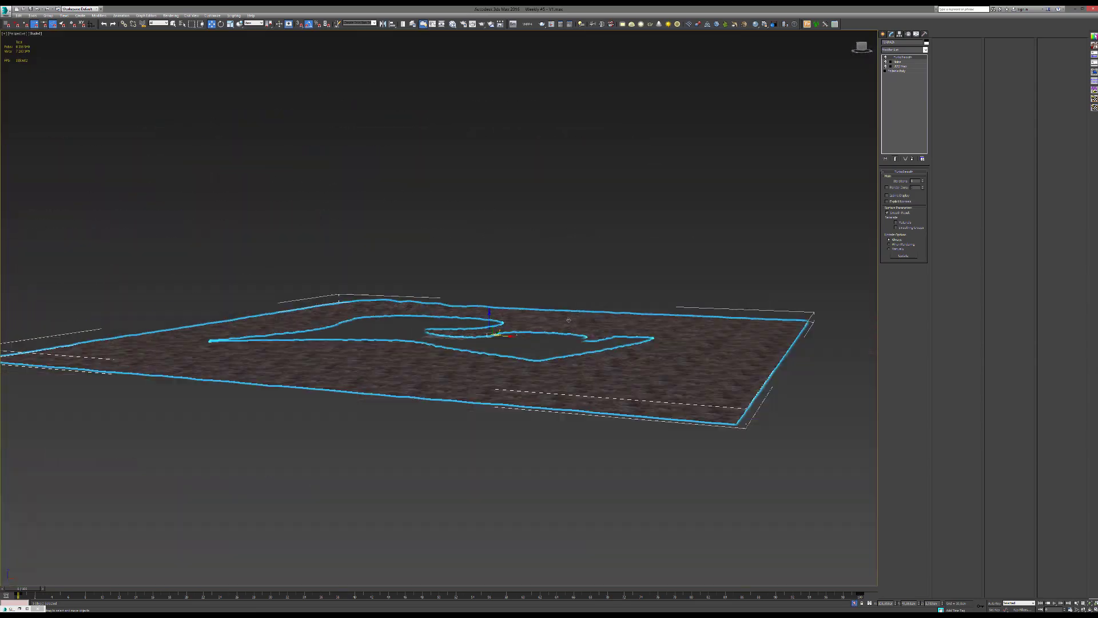
middle_click_drag(439, 305, 469, 378, "alt")
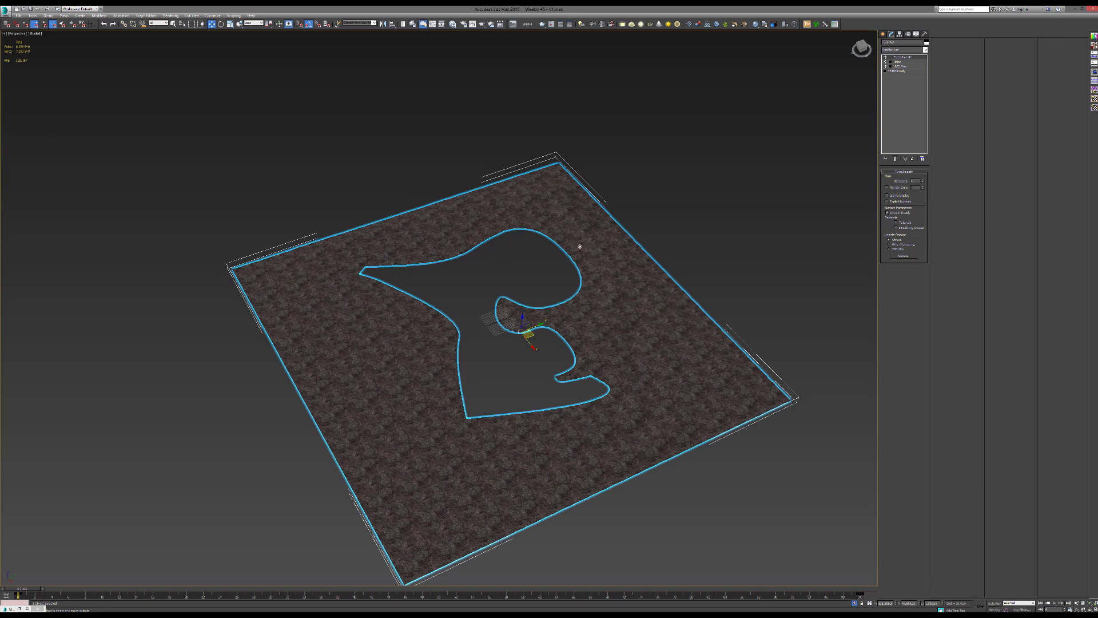
scroll(511, 379, "up", 5)
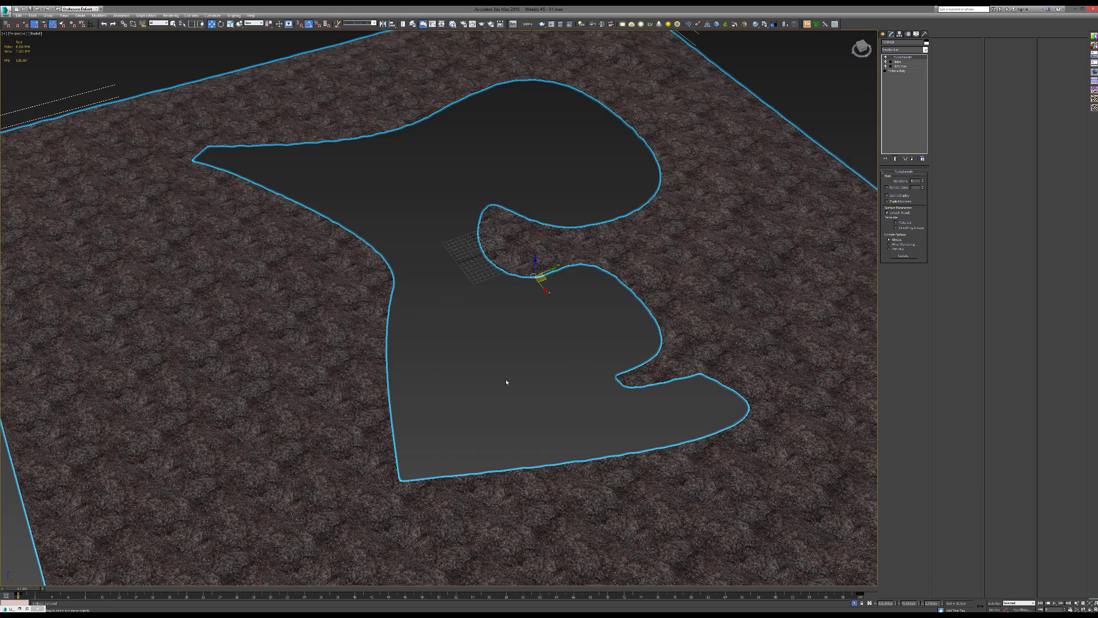
scroll(509, 377, "down", 5)
middle_click_drag(510, 373, 521, 296, "alt")
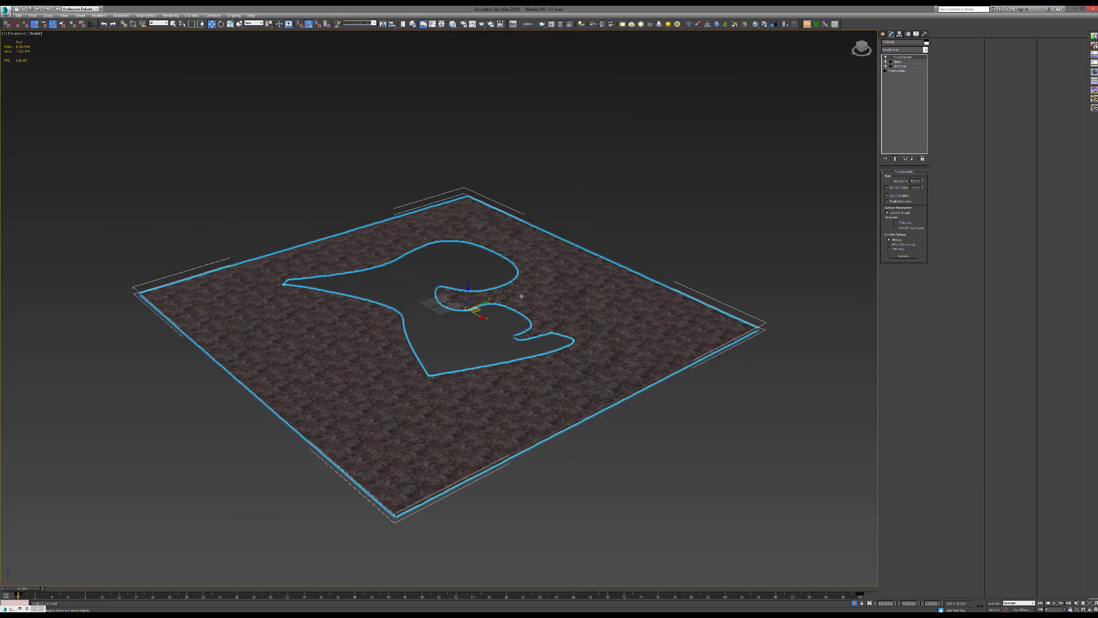
Show the soil plane at its Editable Poly base level in wireframe and examine the mesh flow around the plaza opening.
scroll(519, 294, "up", 6)
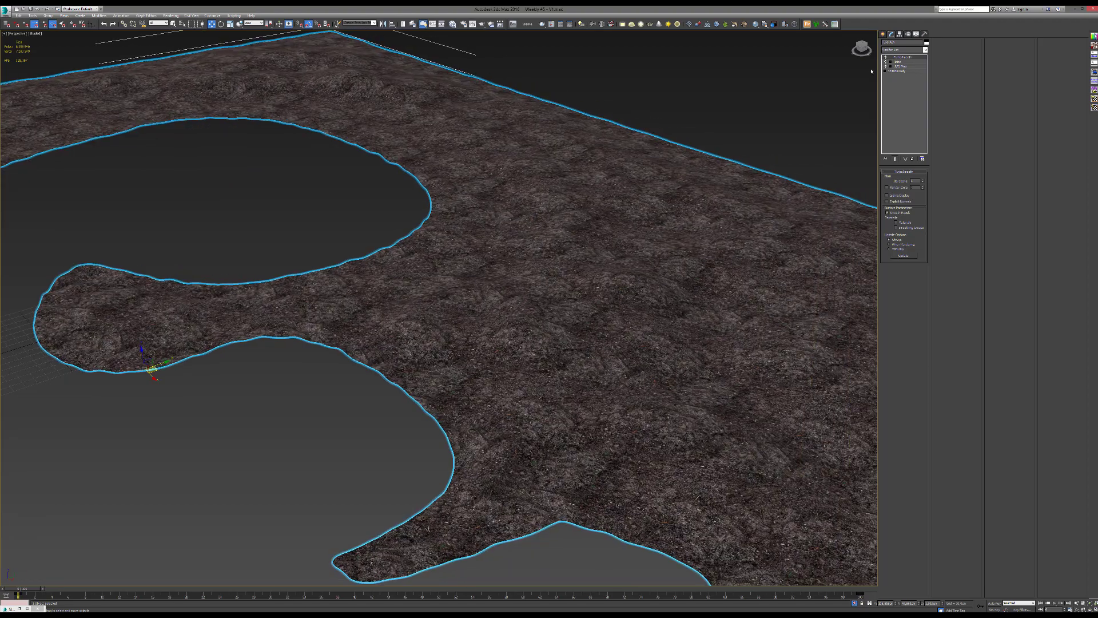
left_click(896, 71)
key("F3")
scroll(515, 302, "down", 7)
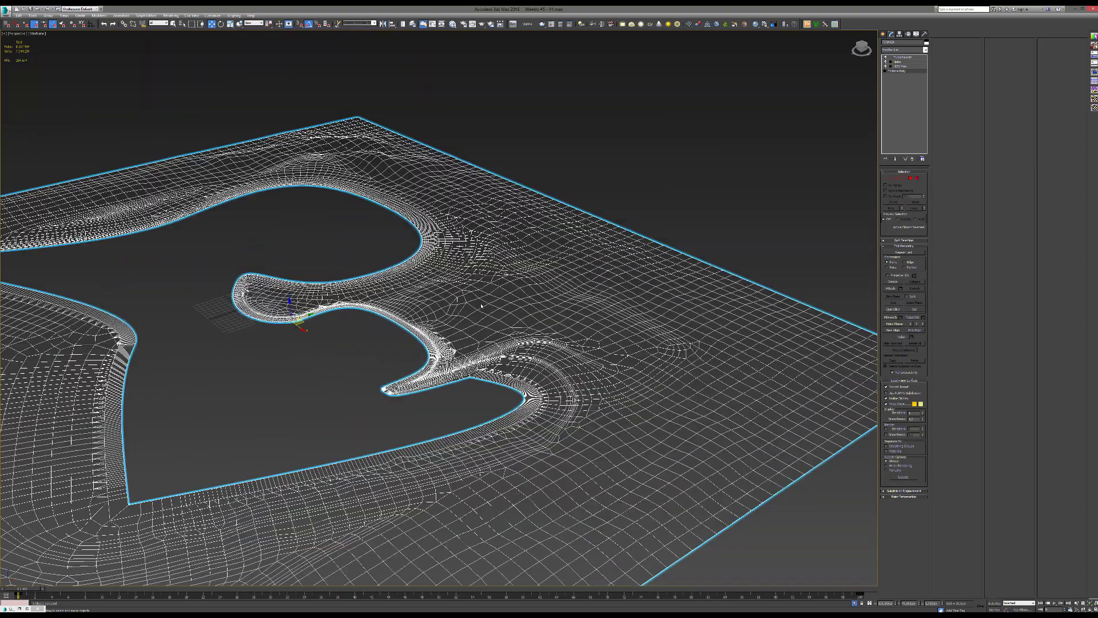
scroll(442, 367, "up", 7)
scroll(442, 367, "down", 3)
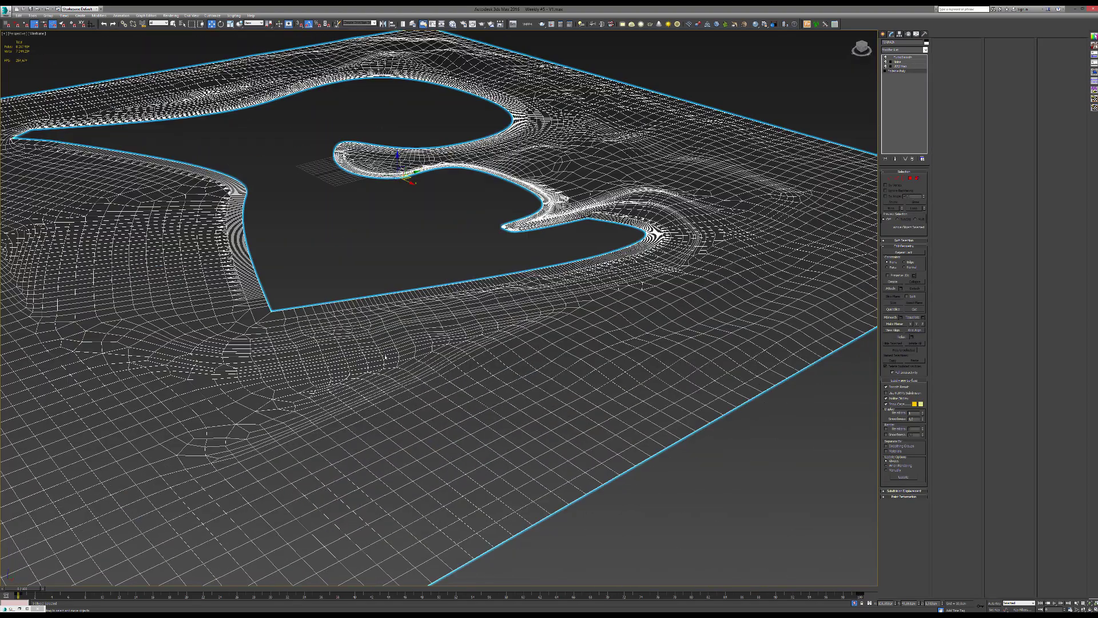
middle_click_drag(604, 280, 728, 265)
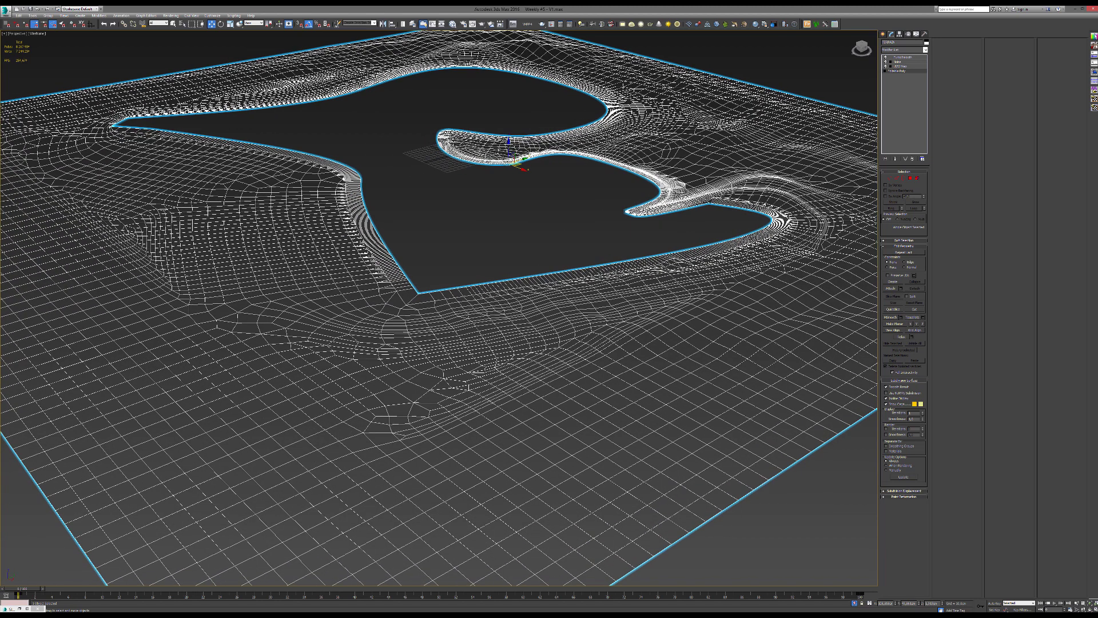
Look up the Quadify Mesh modifier among the available modifiers without applying it.
left_click(898, 50)
key("q")
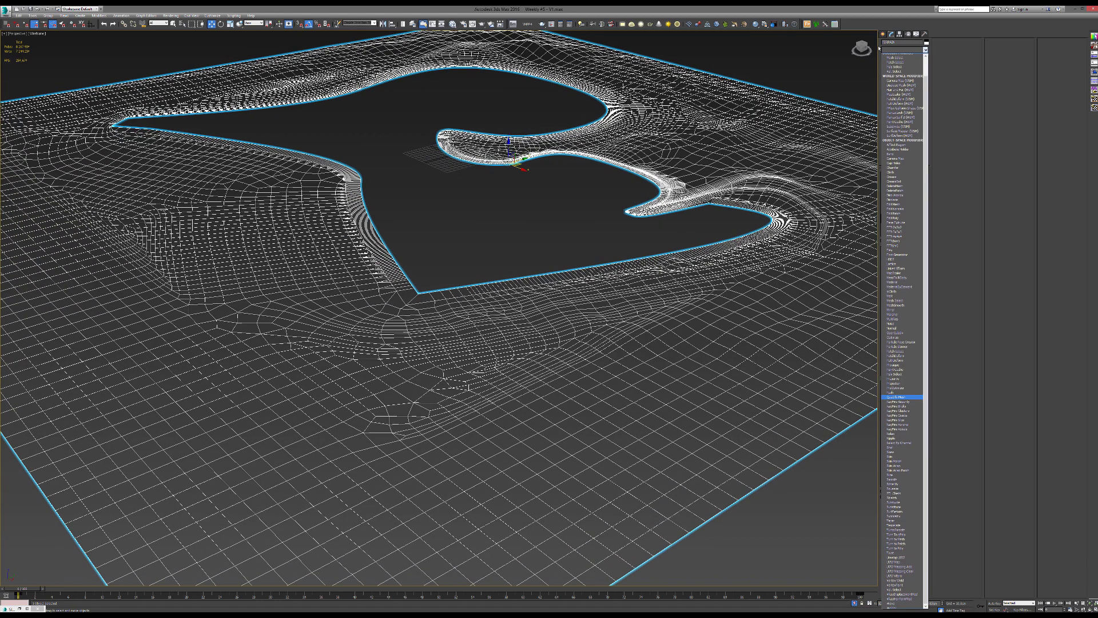
left_click(768, 172)
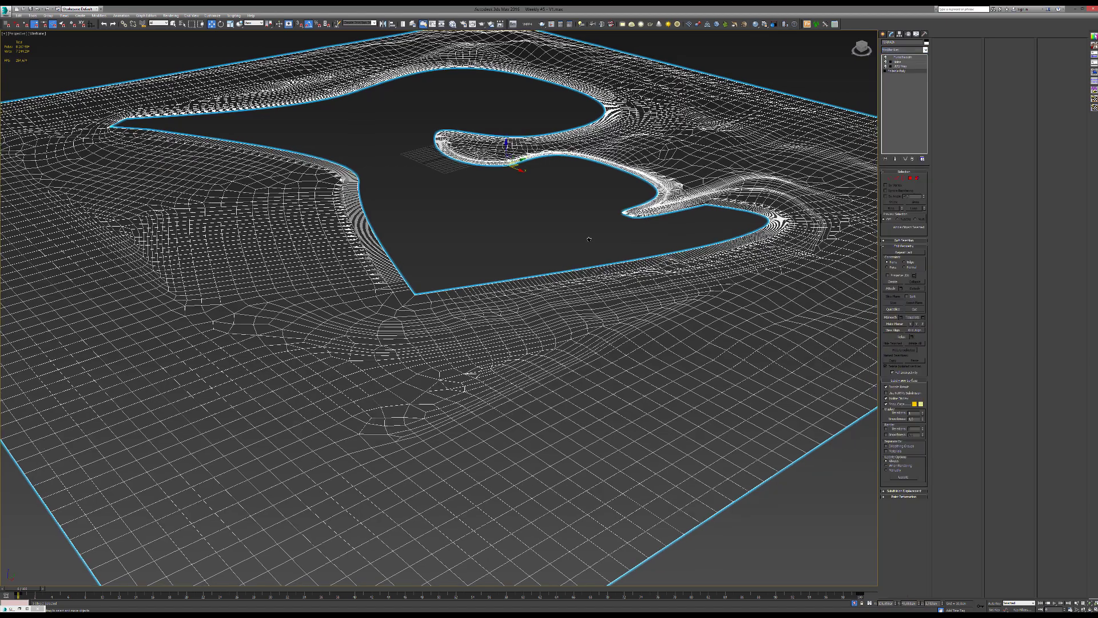
Examine the soil's base wireframe as a whole and reveal its Paint Deformation settings.
scroll(493, 320, "down", 5)
scroll(484, 370, "up", 5)
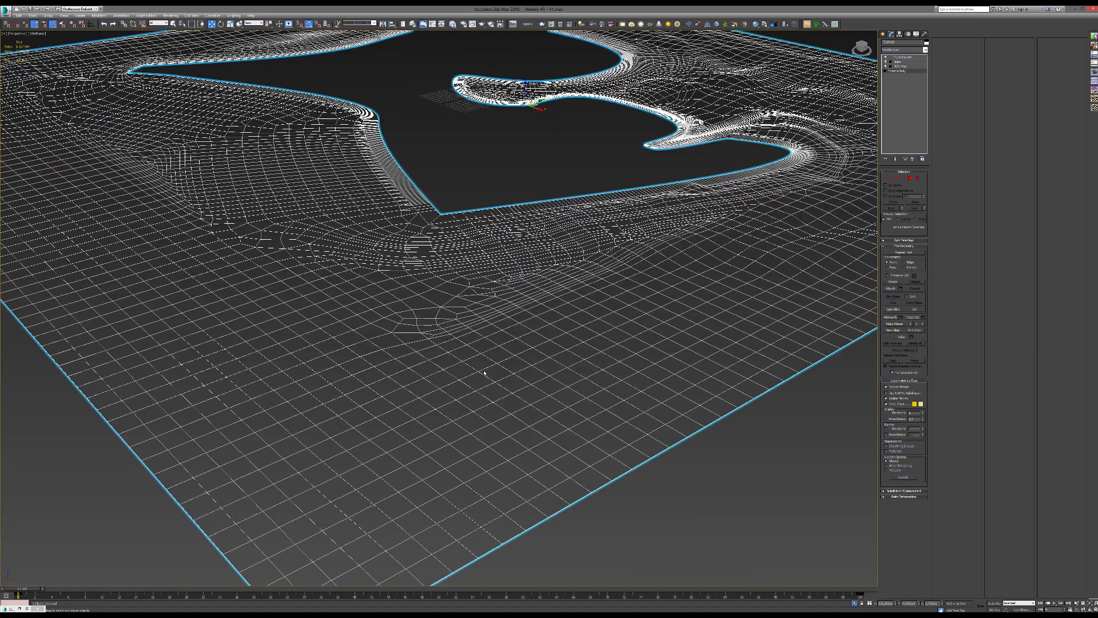
scroll(503, 357, "down", 5)
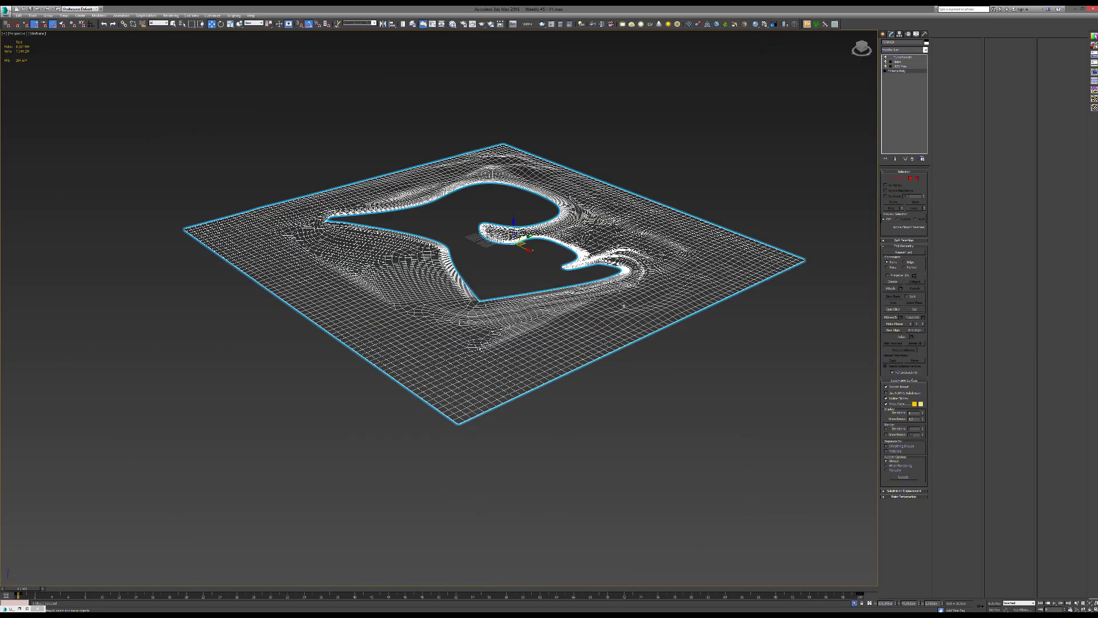
left_click(899, 497)
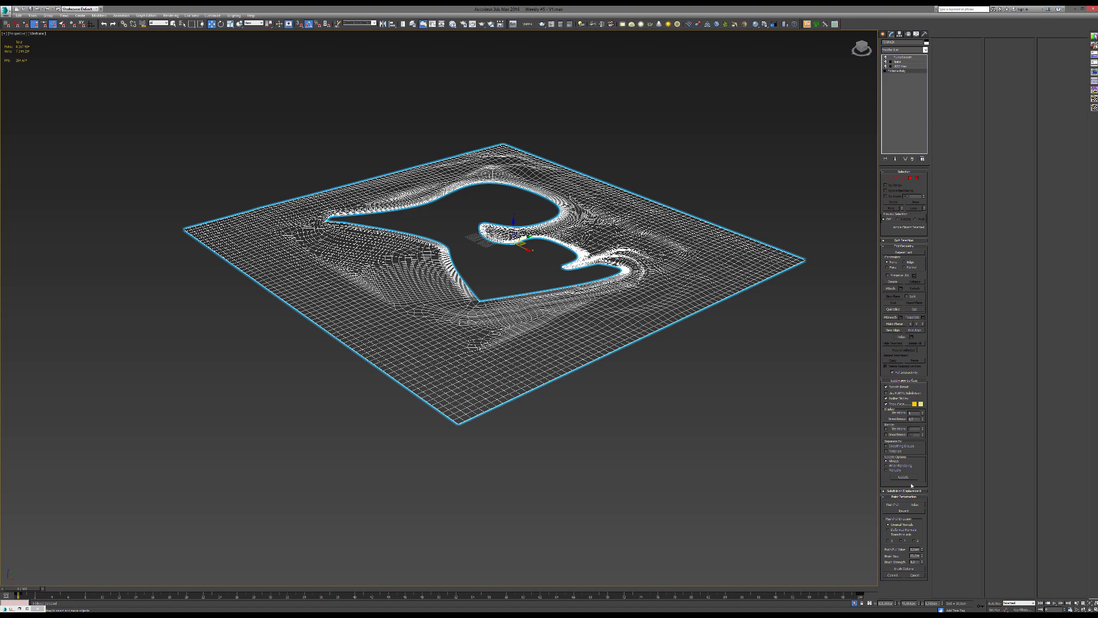
Show the soil at its Noise modifier level and inspect the relief in wireframe and shaded display.
scroll(524, 316, "up", 5)
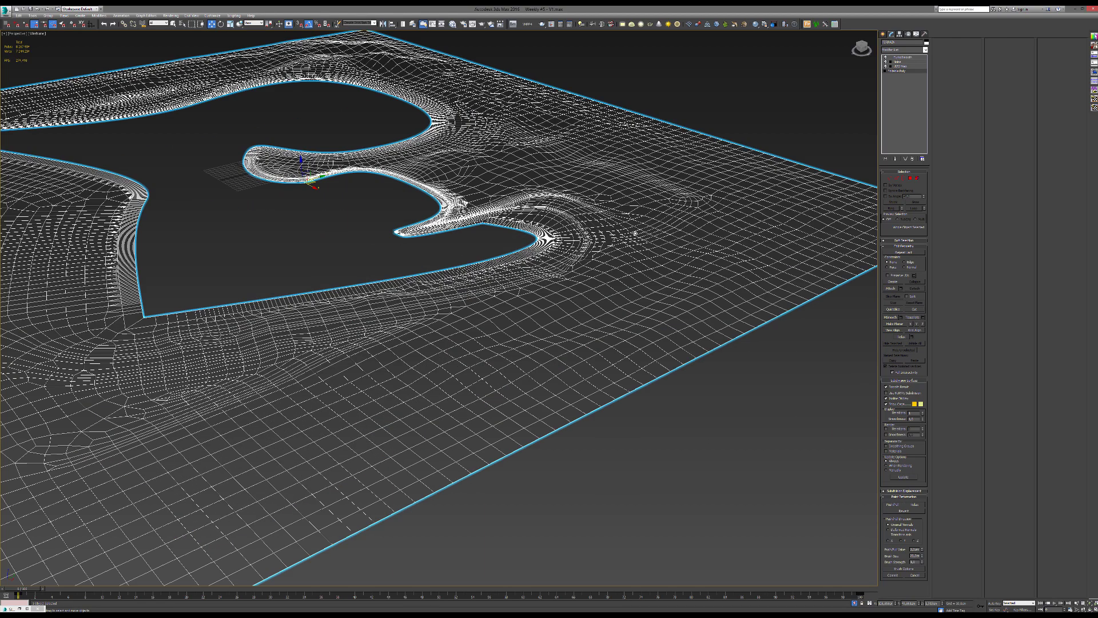
left_click(897, 62)
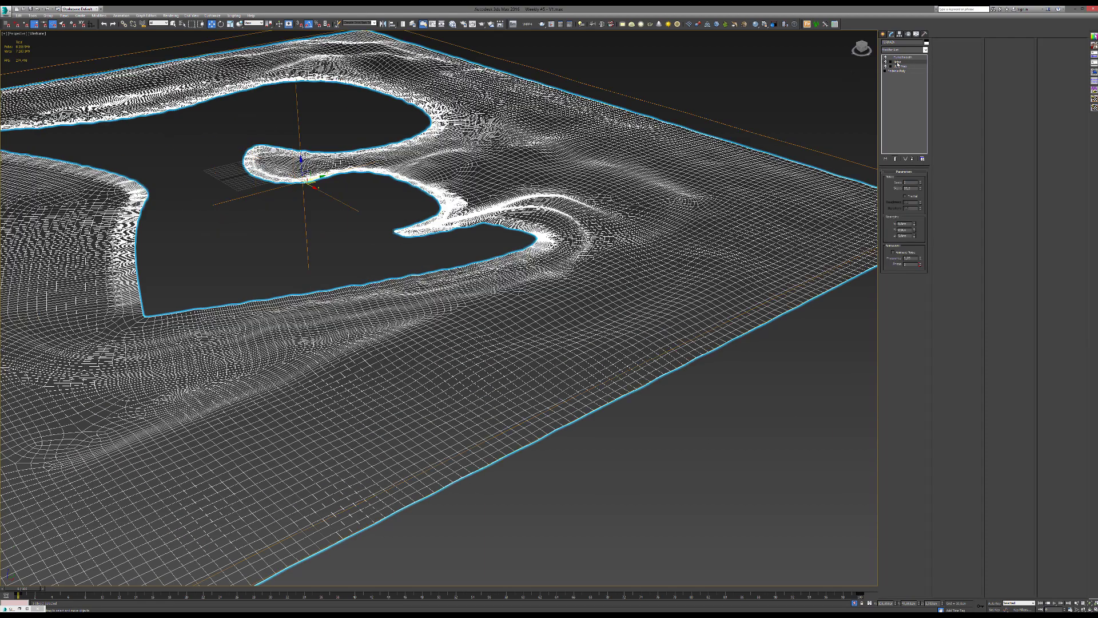
scroll(440, 307, "up", 5)
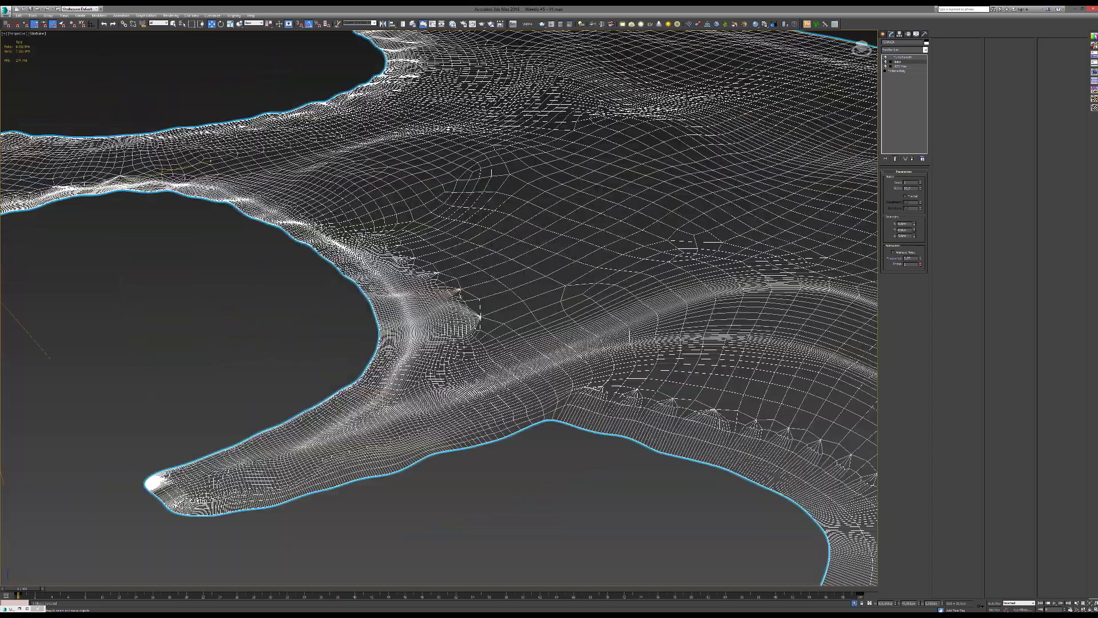
key("F3")
scroll(739, 392, "down", 2)
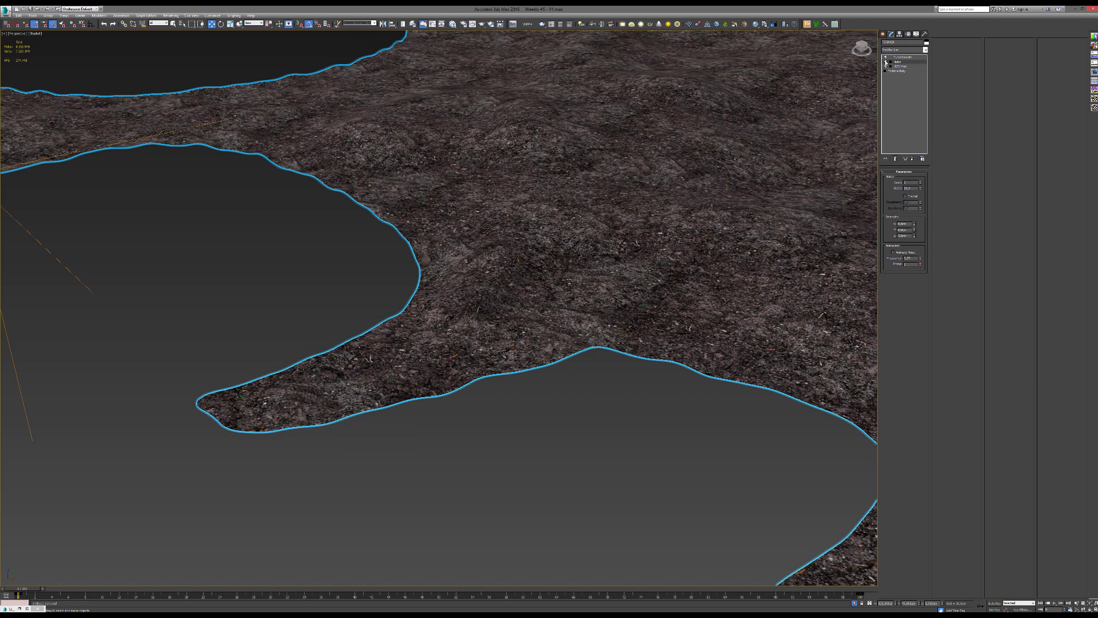
Return the soil to its TurboSmooth level and exit isolation so the whole garden scene is displayed.
left_click(902, 58)
middle_click_drag(564, 174, 533, 324)
scroll(394, 277, "down", 5)
scroll(533, 324, "down", 4)
left_click(854, 602)
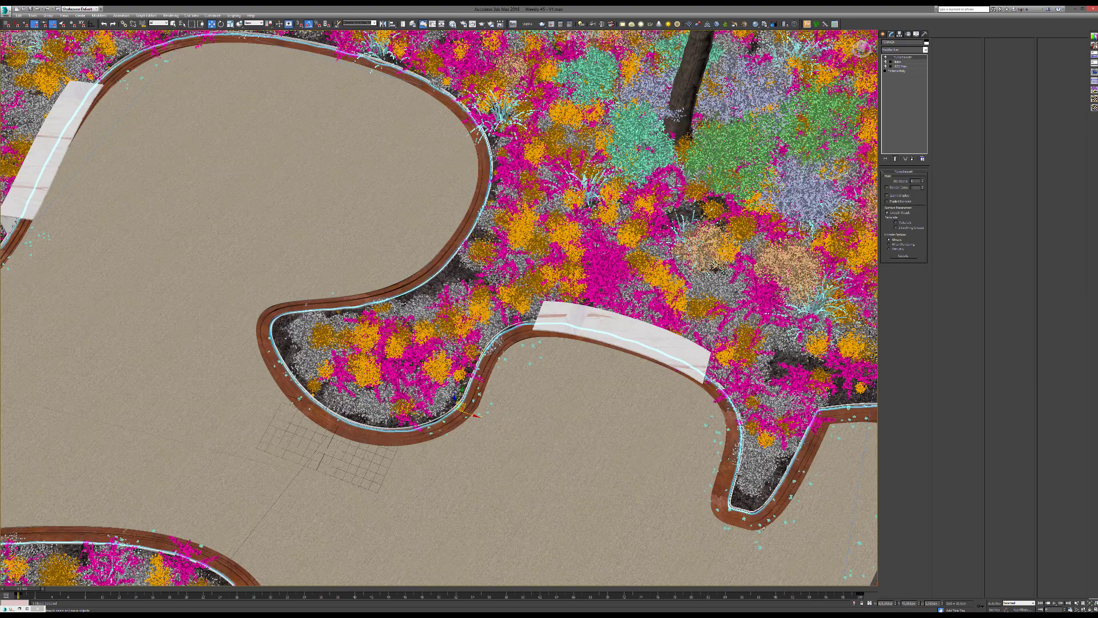
Survey the planting around the plaza and the long textured wall with its trees opposite the parking building.
middle_click_drag(489, 252, 374, 304)
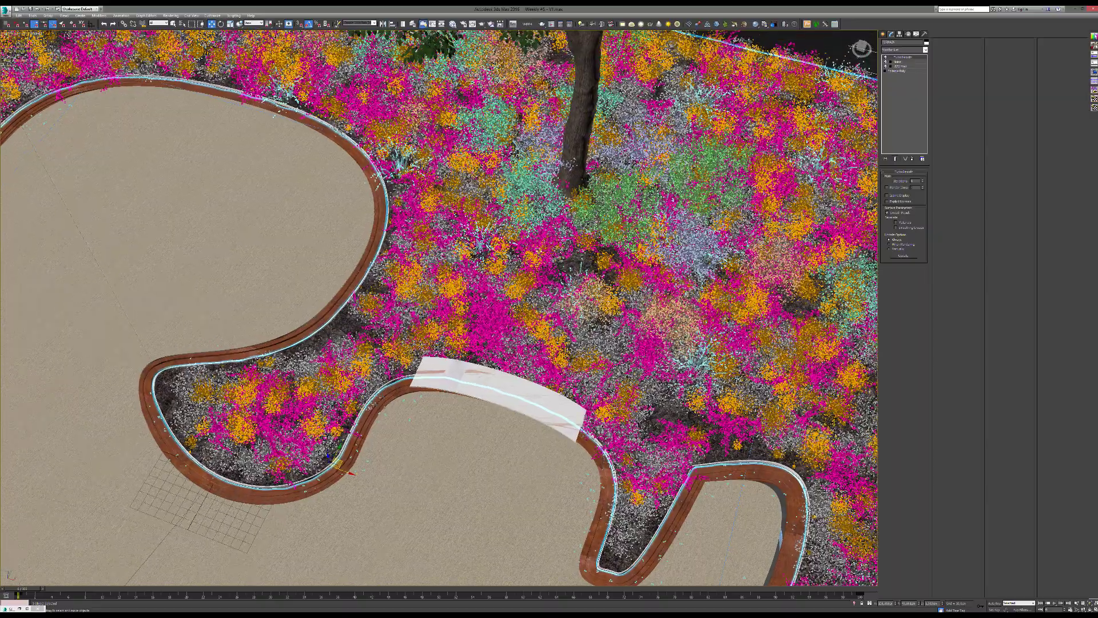
scroll(508, 313, "down", 5)
scroll(508, 313, "down", 3)
middle_click_drag(508, 313, 386, 280, "alt")
scroll(386, 280, "up", 5)
scroll(386, 280, "up", 2)
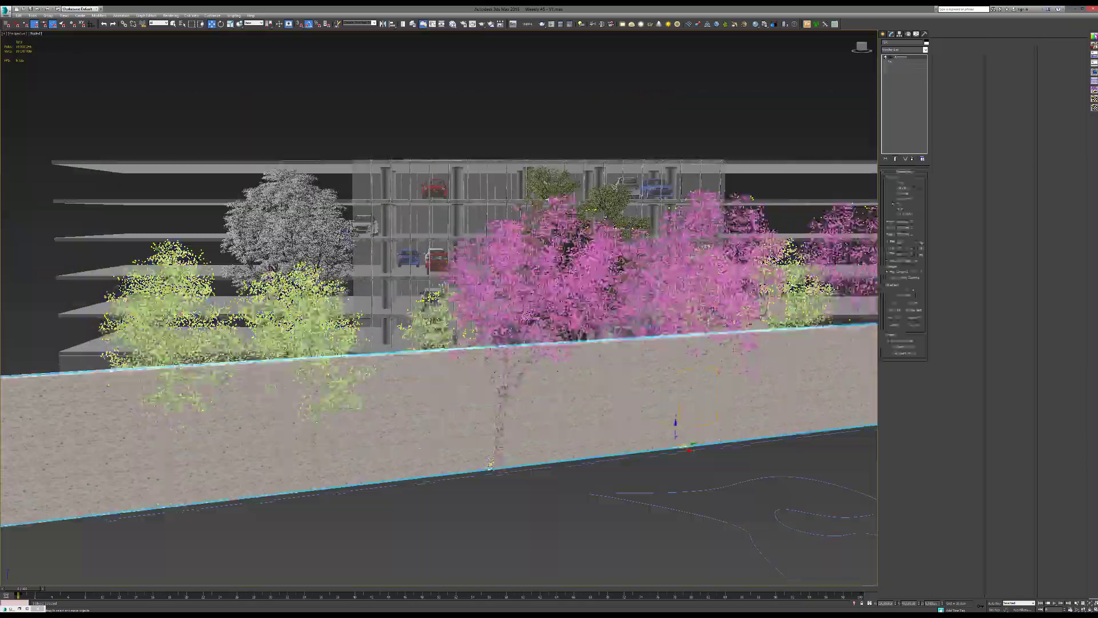
scroll(400, 315, "down", 5)
middle_click_drag(400, 314, 484, 392, "alt")
scroll(360, 267, "up", 5)
middle_click_drag(360, 337, 378, 274, "alt")
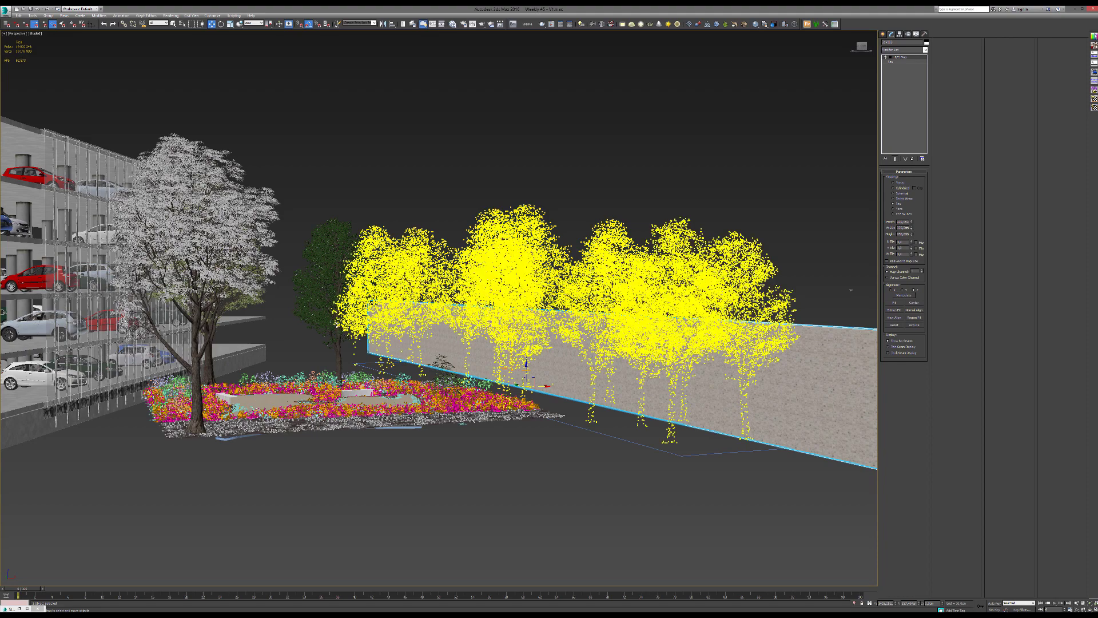
Switch to Photoshop to study the reflections on the glass facade in the final image, and return to 3ds Max.
key("alt+Tab")
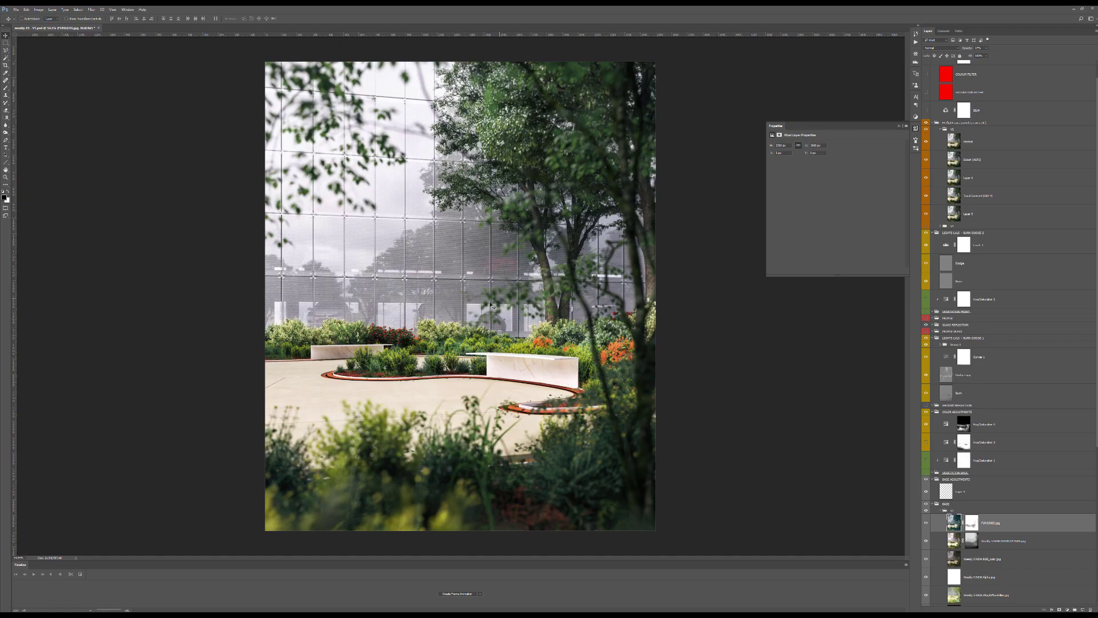
scroll(362, 343, "up", 1, "alt")
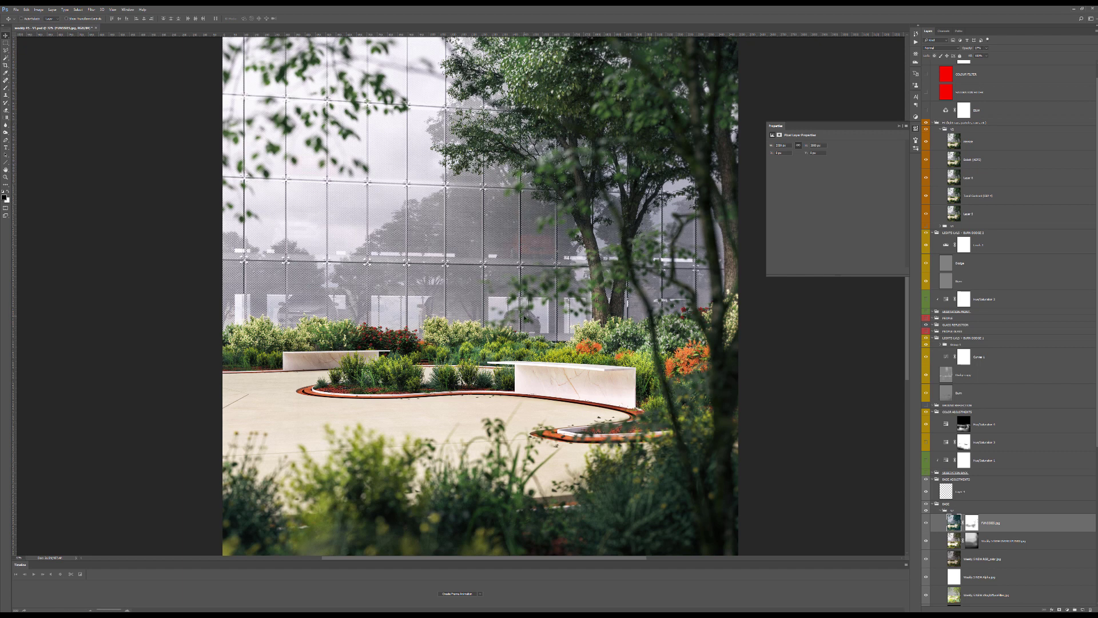
left_click(1073, 9)
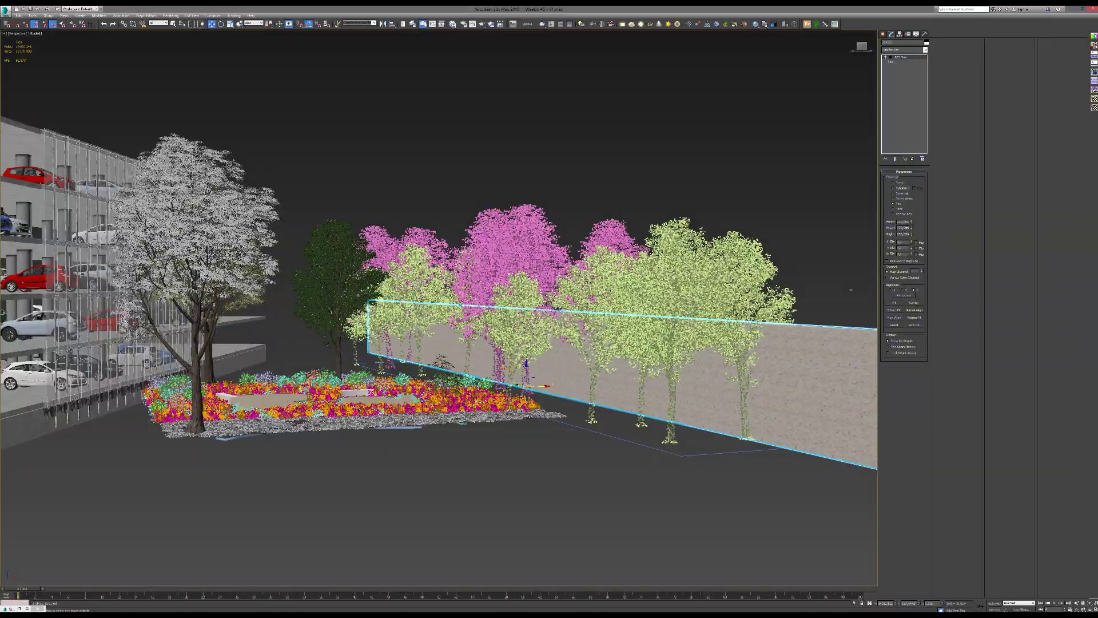
Examine from above how the trees and wall are arranged around the planted plaza and parking building.
middle_click_drag(851, 290, 601, 326, "alt")
left_click(176, 264)
left_click(619, 264)
scroll(518, 366, "up", 3)
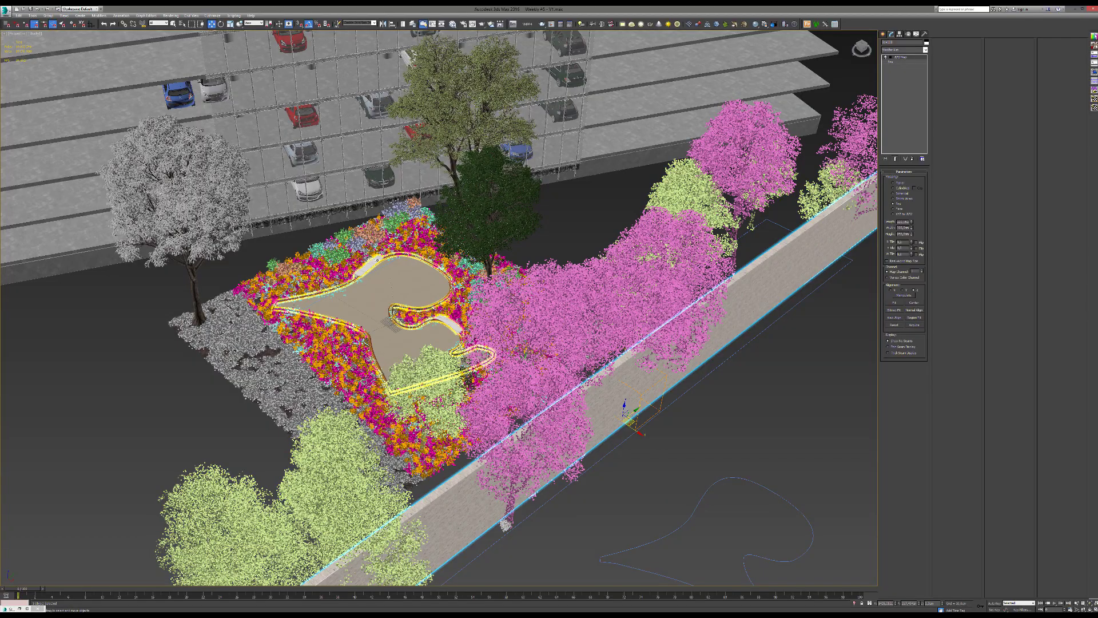
scroll(493, 295, "up", 3)
middle_click_drag(493, 295, 640, 252, "alt")
scroll(639, 253, "up", 3)
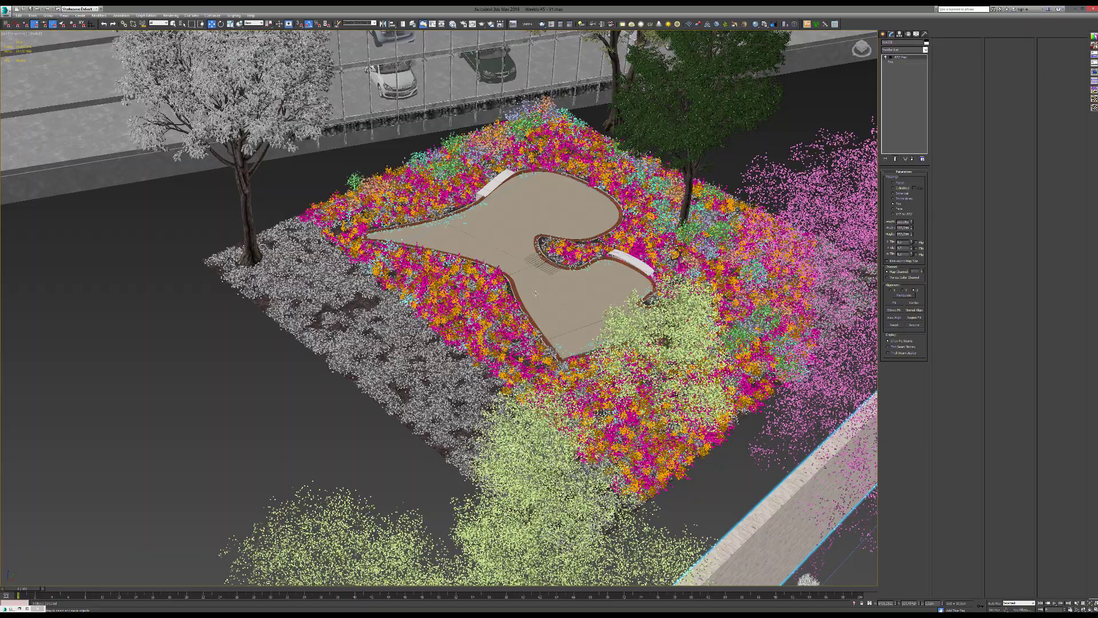
scroll(640, 252, "down", 3)
Select the parking building's glass facade and frame its panels and metal fixings up close.
left_click(426, 146)
key("z")
middle_click_drag(423, 203, 576, 294, "alt")
scroll(389, 316, "up", 6)
scroll(390, 317, "up", 3)
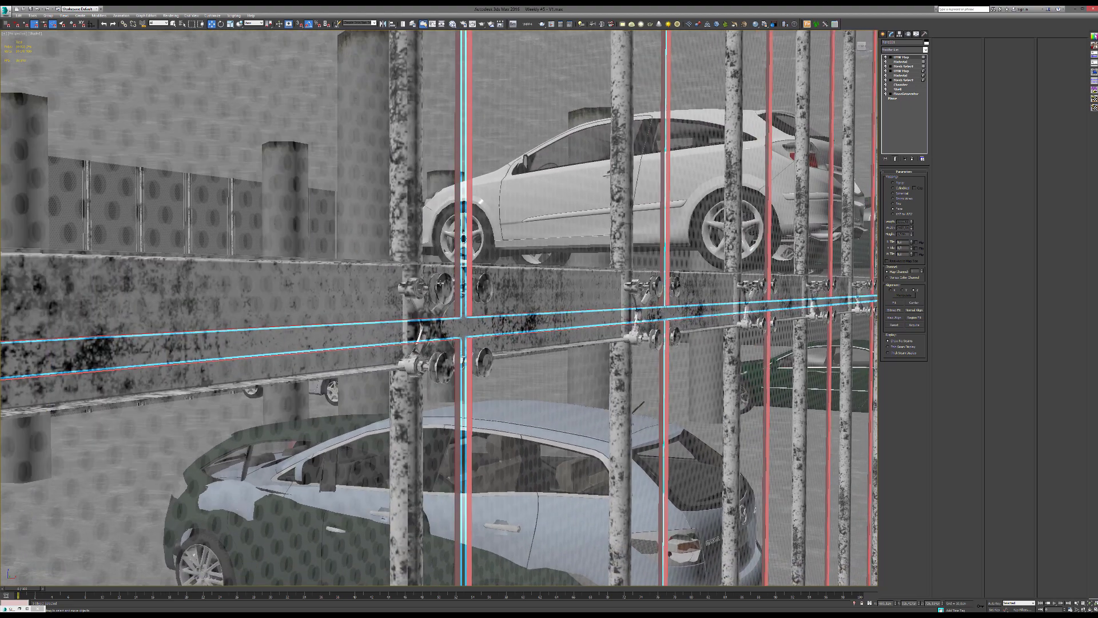
Inspect the spider connector at the panel joint and the thickness and edges of the glass panels.
left_click(441, 283)
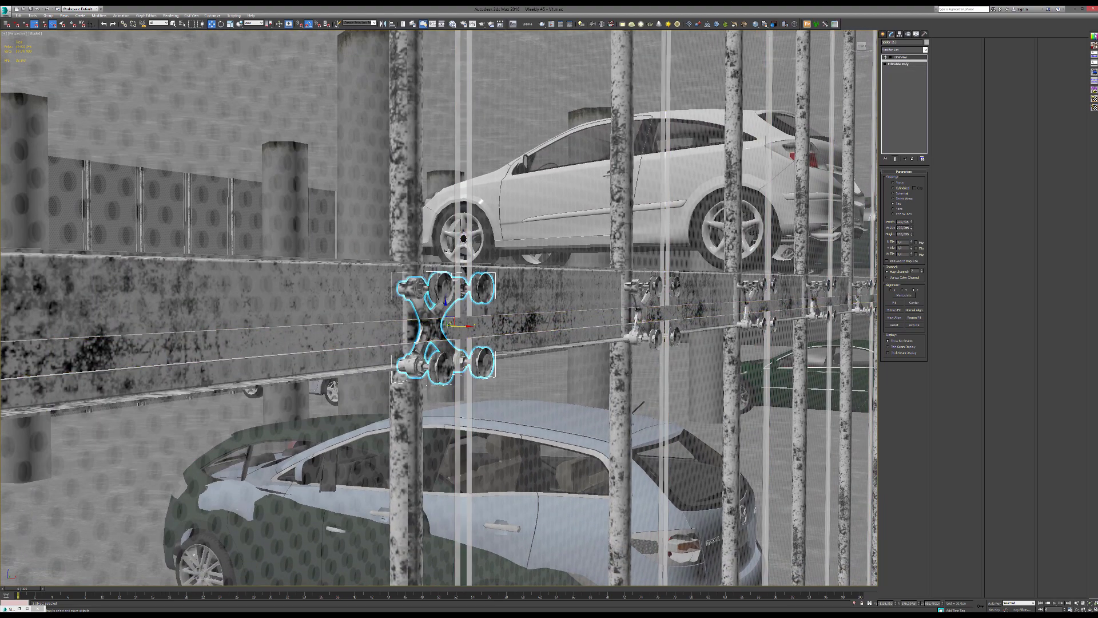
left_click(437, 251)
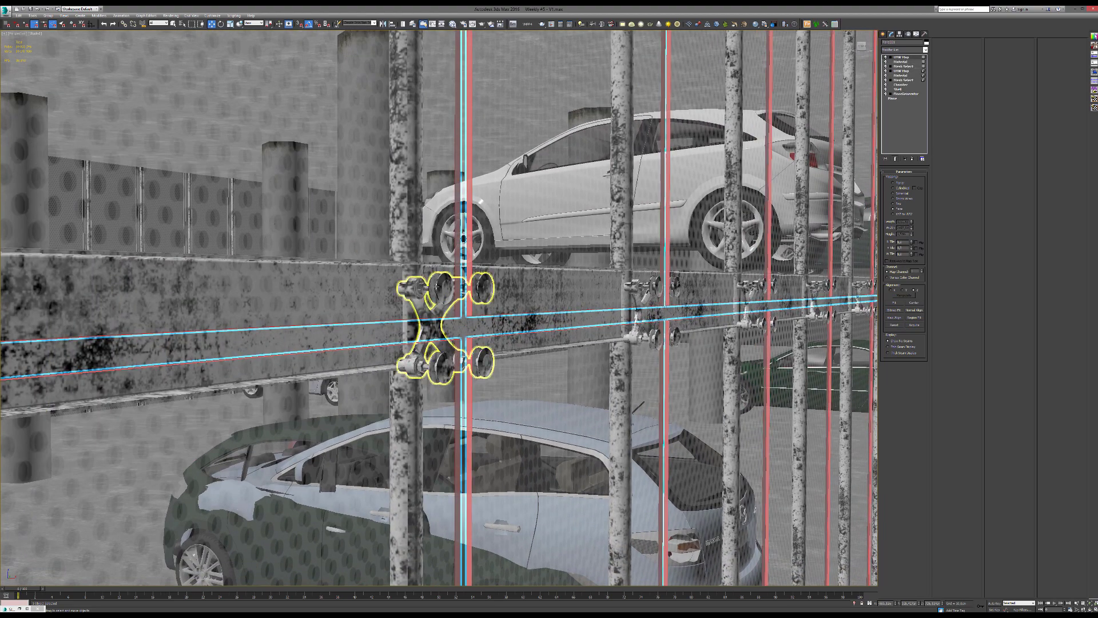
middle_click_drag(543, 231, 521, 268, "alt")
scroll(521, 267, "up", 5)
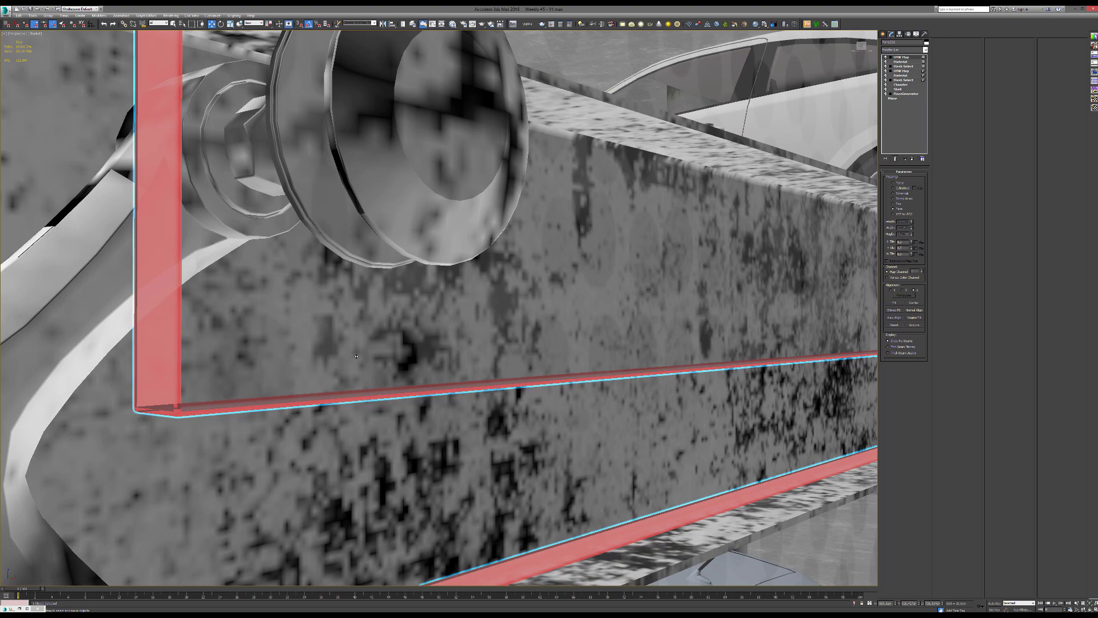
Inspect the dotted pattern on the facade glass in front of the parked cars and concrete columns.
scroll(357, 356, "down", 8)
scroll(378, 358, "up", 4)
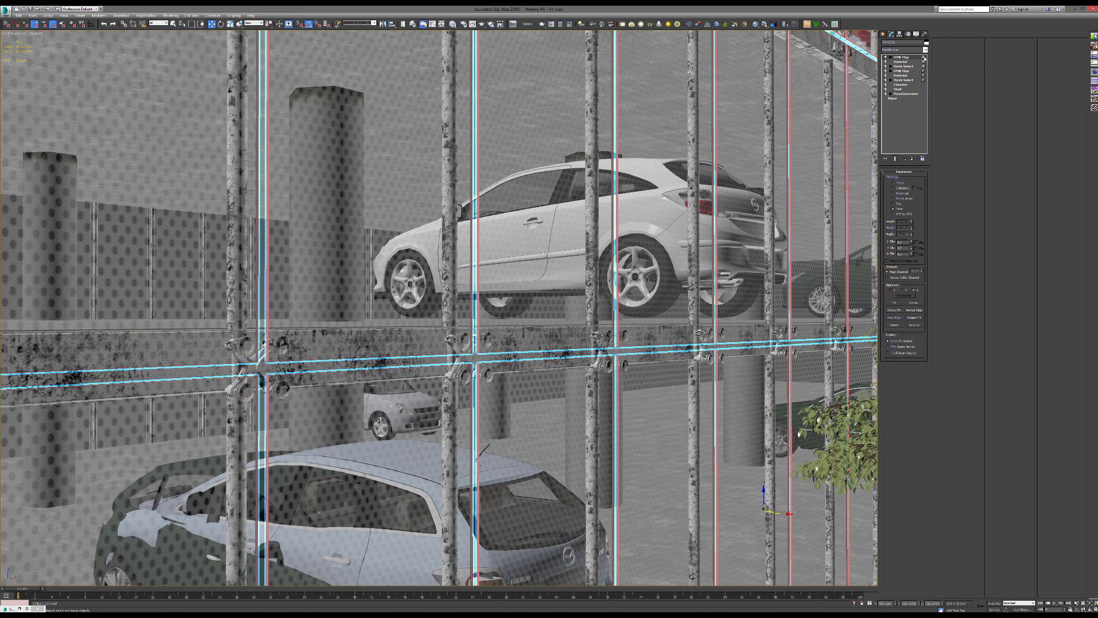
scroll(349, 272, "up", 5)
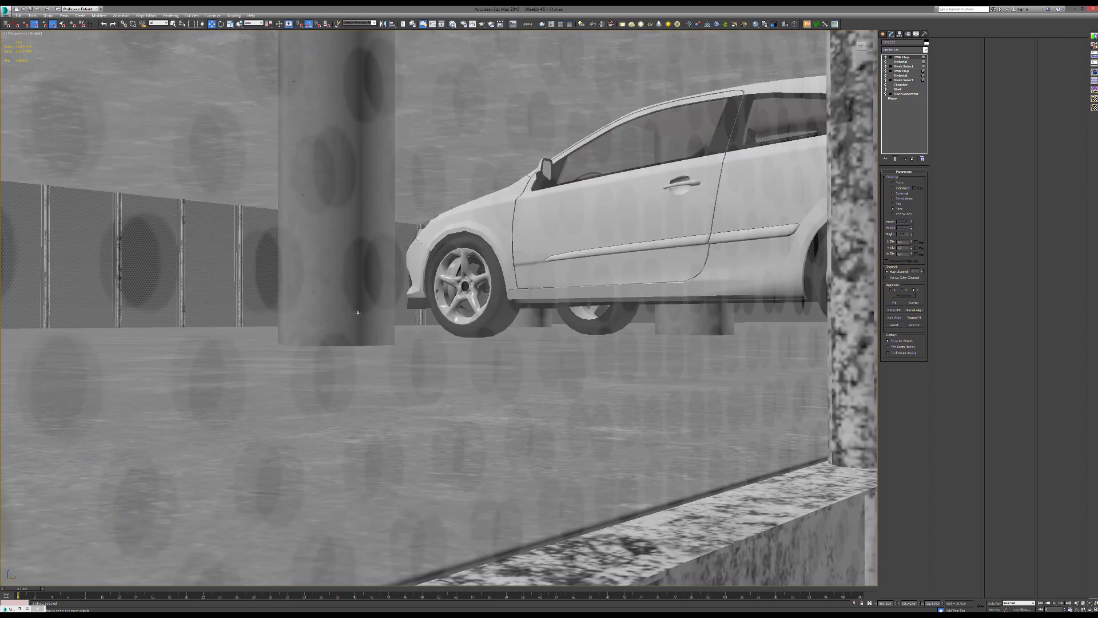
scroll(375, 307, "down", 4)
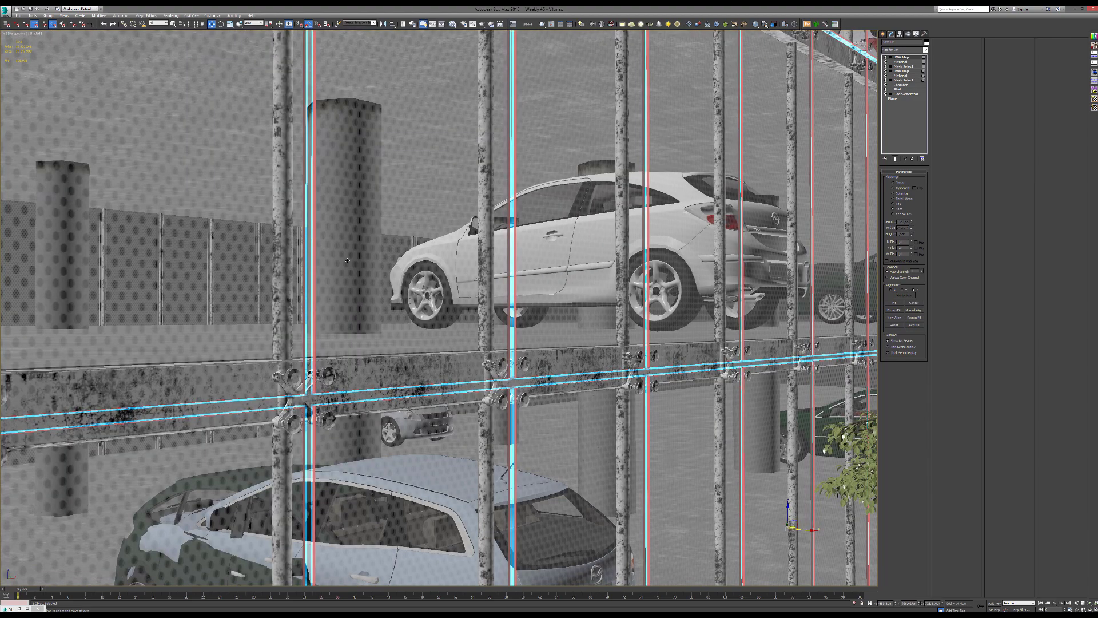
middle_click_drag(429, 320, 379, 258)
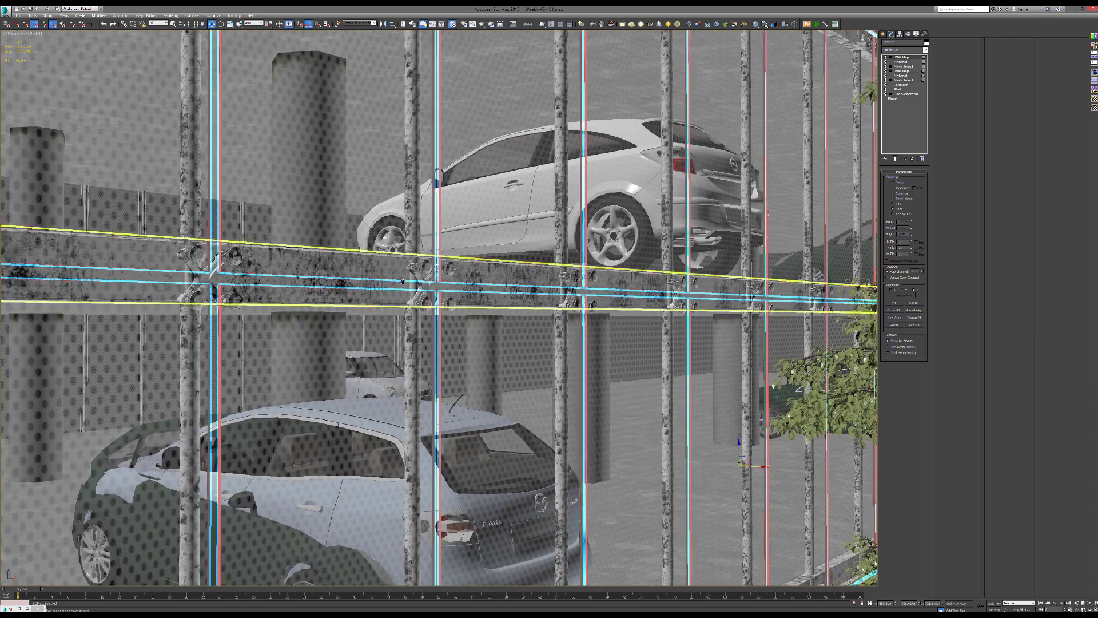
Open the material editor, load the material of the facade glass and bring its full node network into view.
left_click(1093, 65)
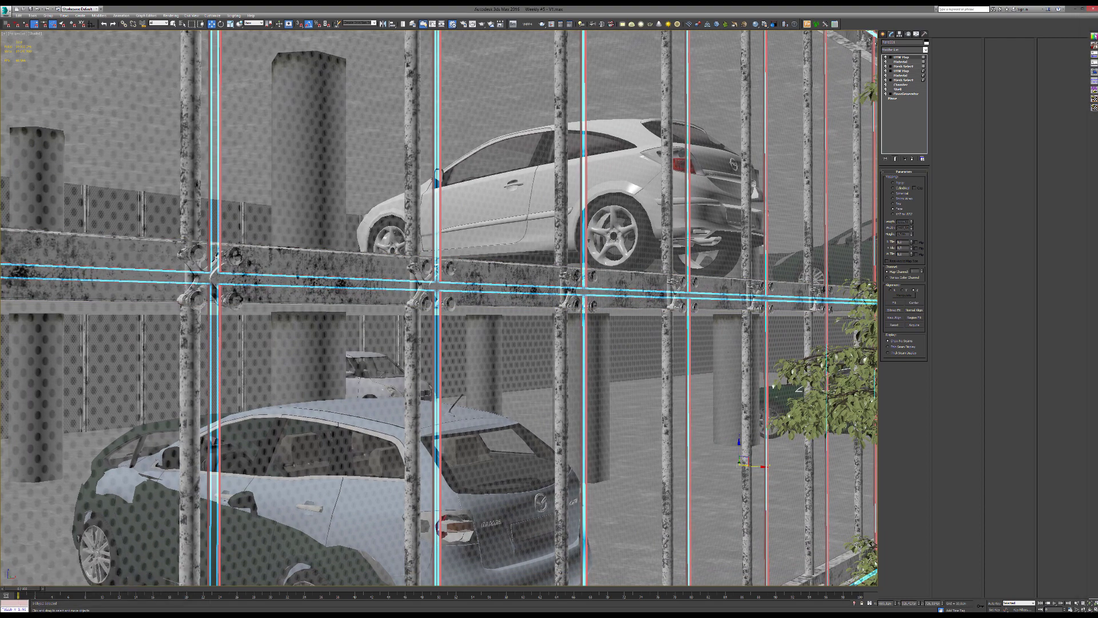
key("m")
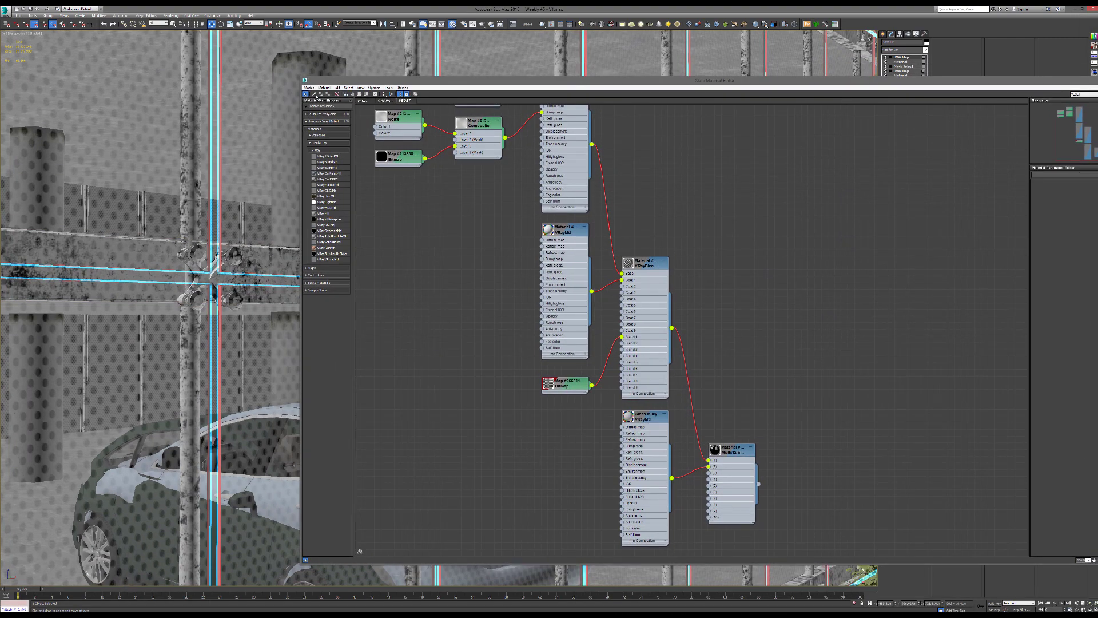
left_click(314, 94)
key("Escape")
middle_click_drag(546, 205, 556, 296)
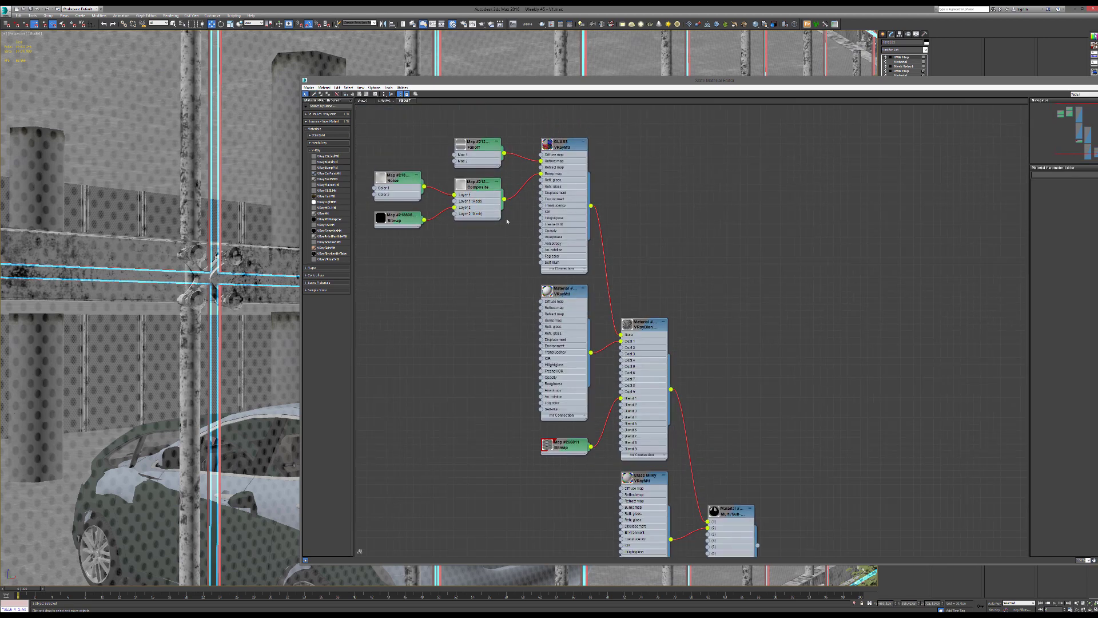
Move the VRayBlend node up beside its source materials and enlarge the preview of the dotted bitmap feeding Blend 1.
left_click_drag(644, 333, 650, 294)
middle_click_drag(650, 293, 634, 237)
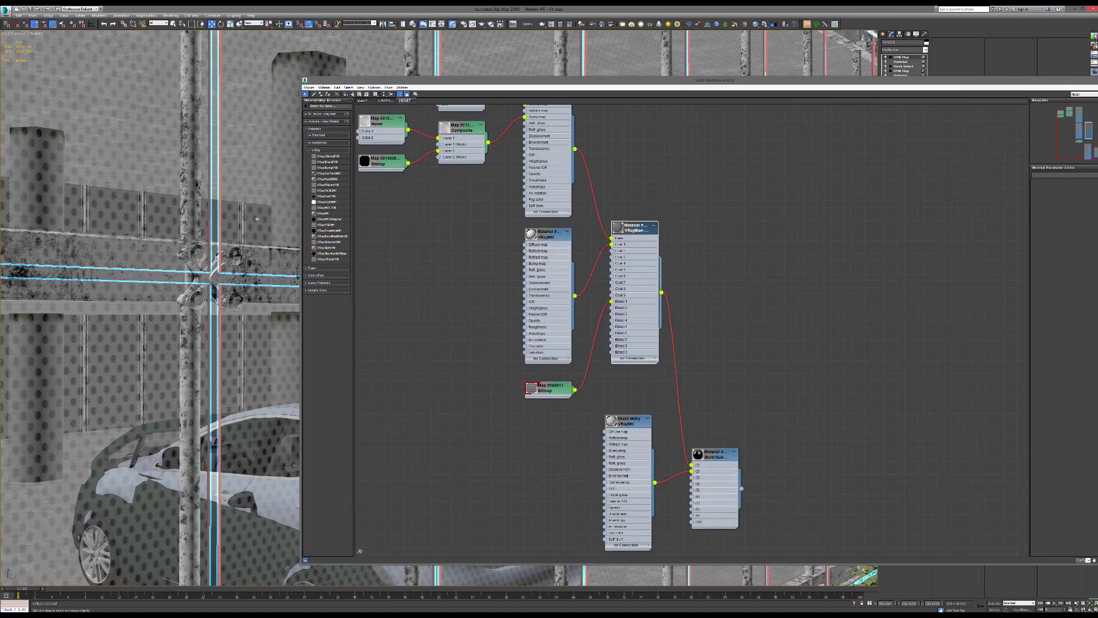
middle_click_drag(683, 386, 748, 431)
scroll(633, 324, "up", 3)
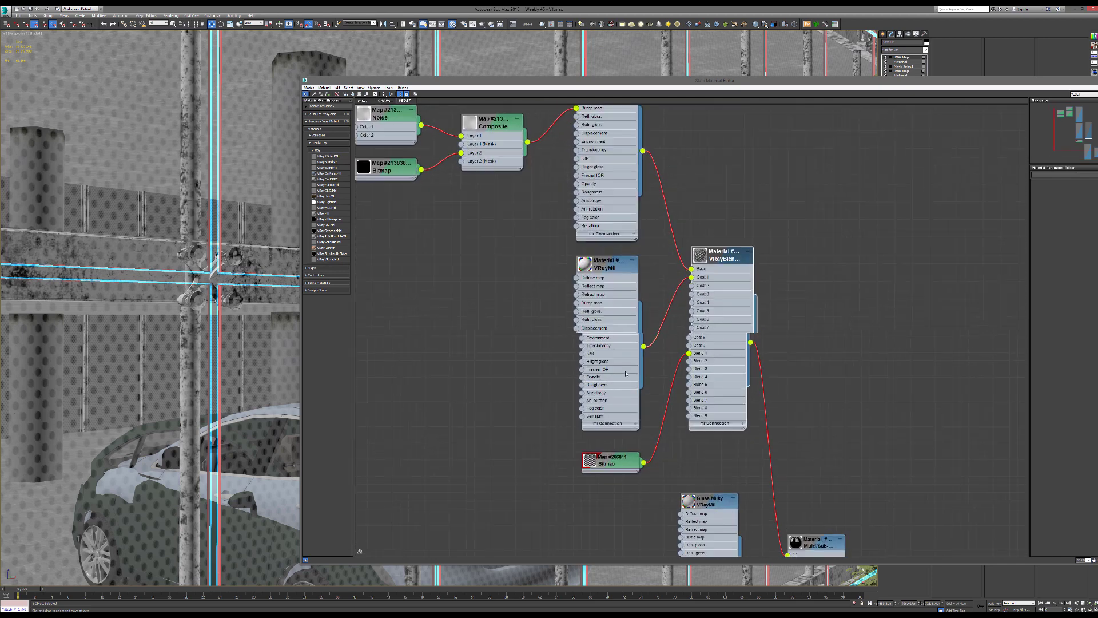
left_click_drag(608, 374, 616, 375)
double_click(586, 469)
left_click_drag(625, 507, 635, 508)
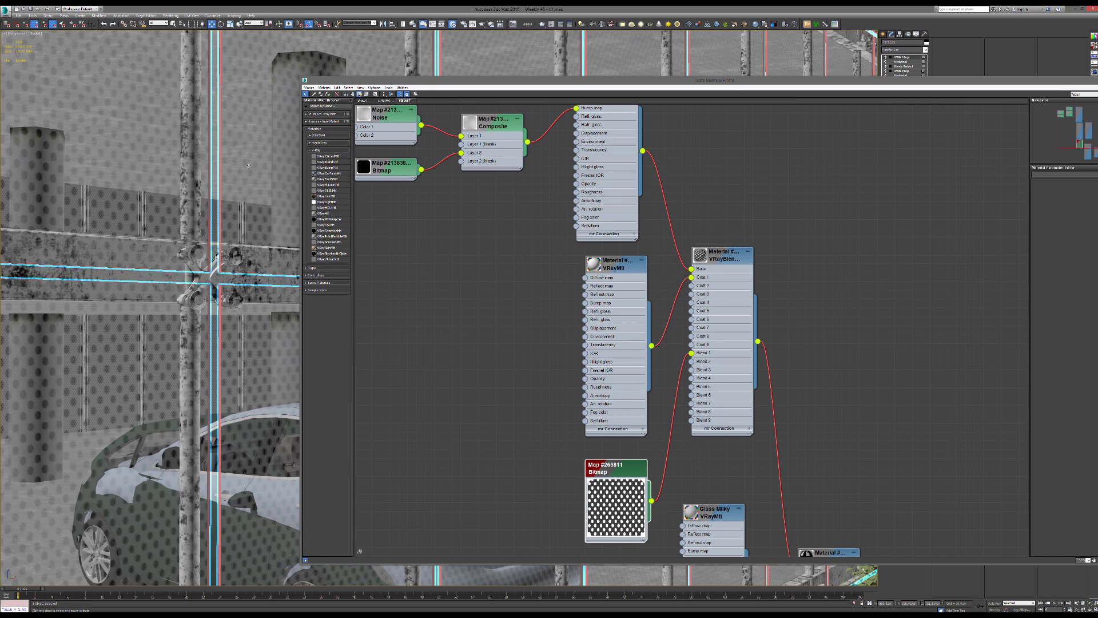
Examine the maps feeding the GLASS material, open its parameters and shift the editor window so they are fully readable.
middle_click_drag(521, 195, 529, 297)
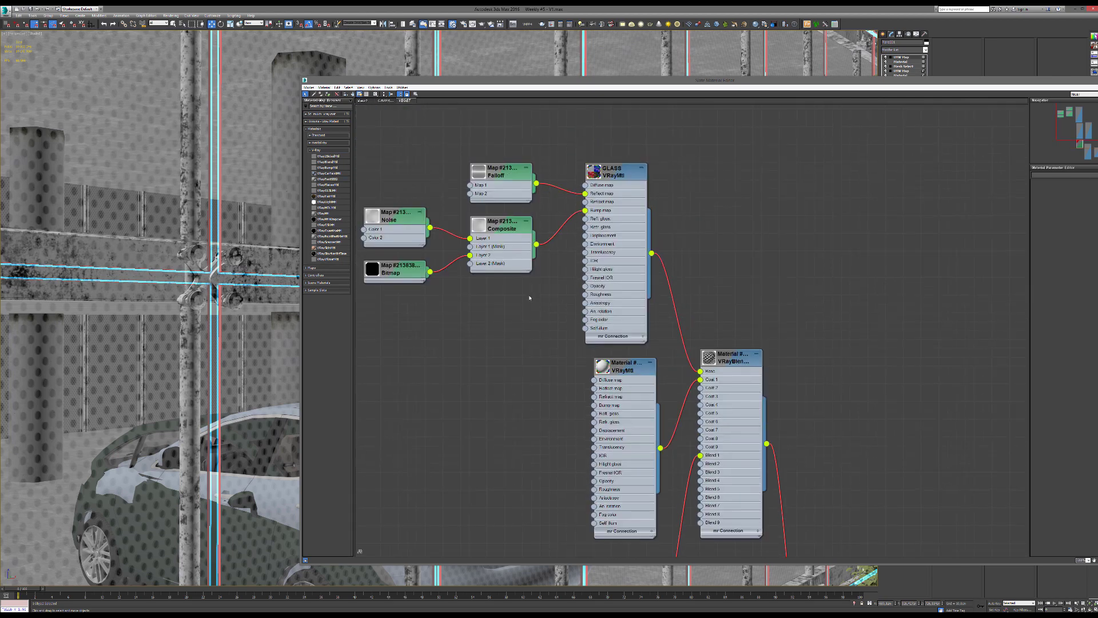
left_click(403, 220)
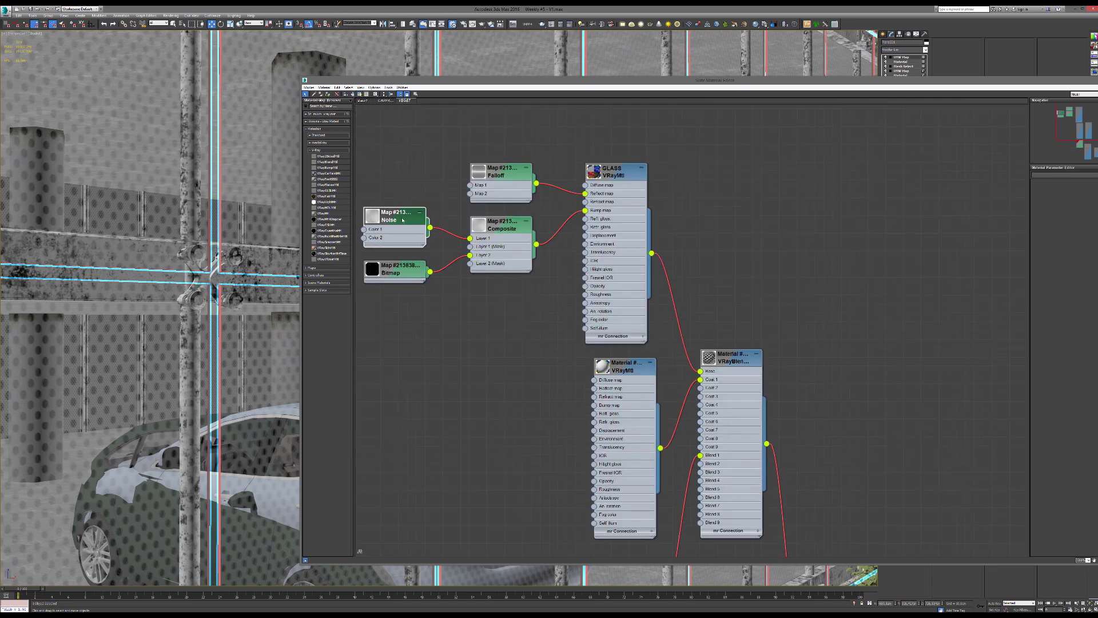
double_click(618, 175)
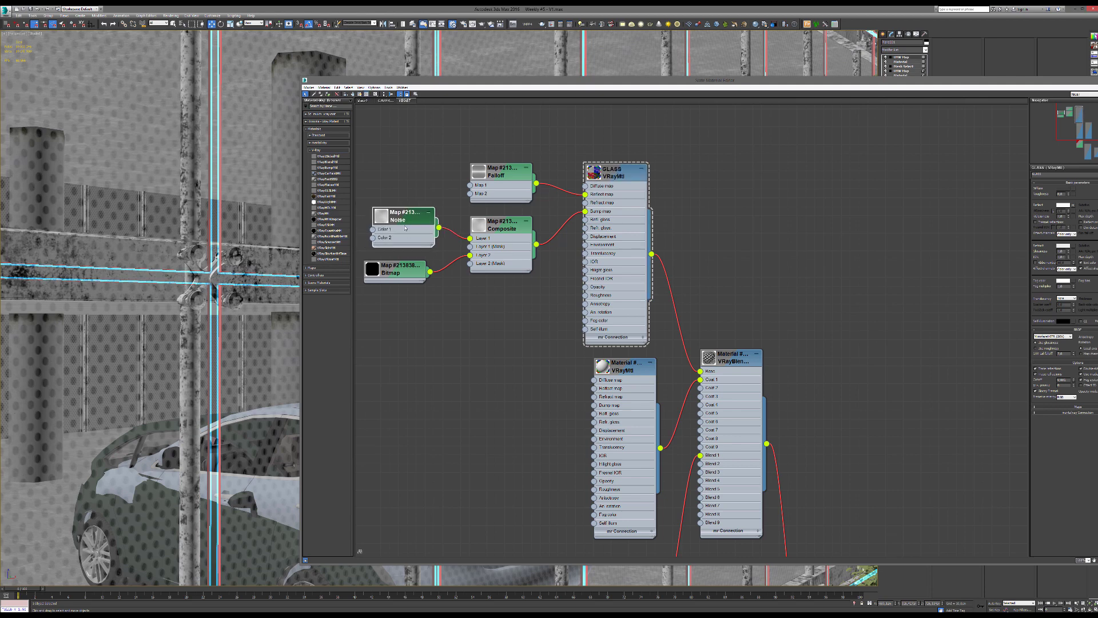
left_click_drag(392, 220, 383, 219)
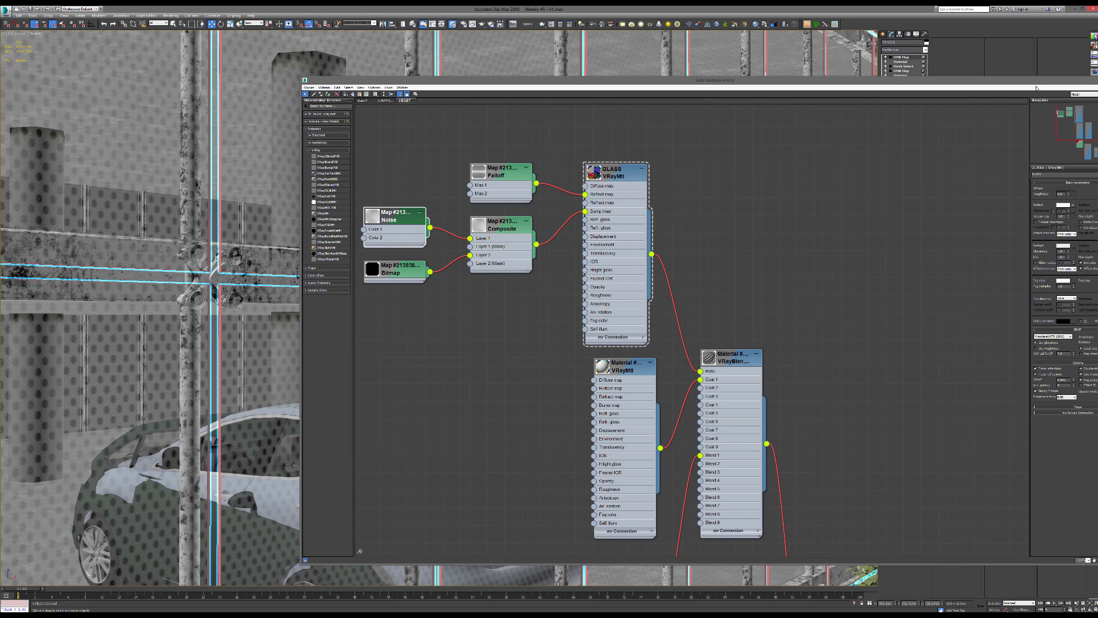
left_click_drag(1037, 88, 933, 90)
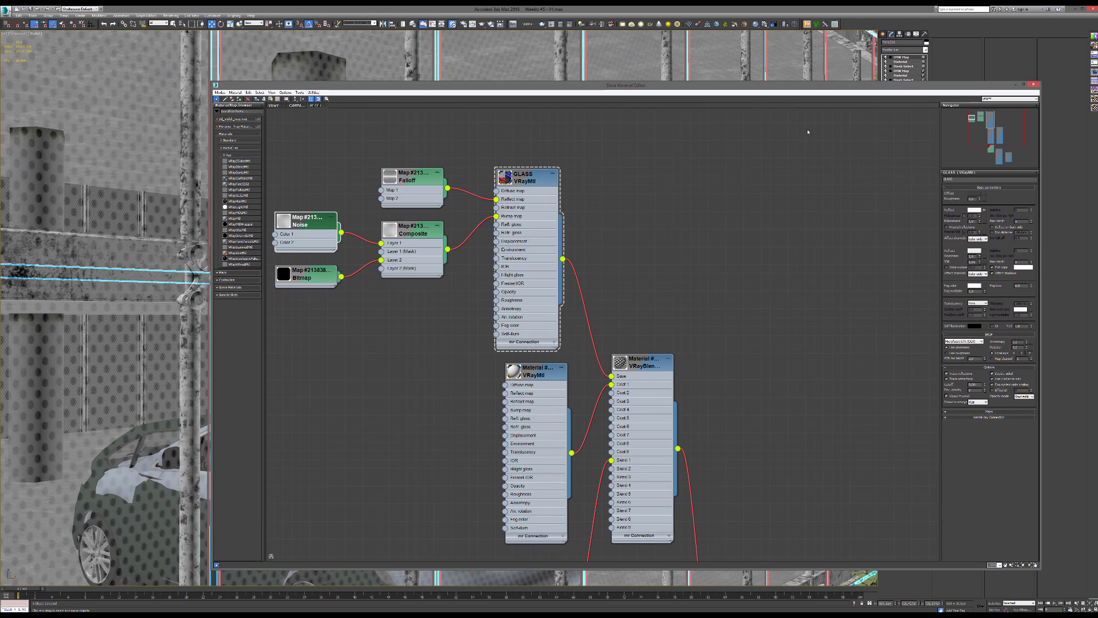
Load the facade's metal material, place its node beside the GLASS network and lay out its connected map nodes.
left_click(1034, 86)
left_click(452, 24)
left_click(190, 246)
left_click_drag(604, 255, 869, 185)
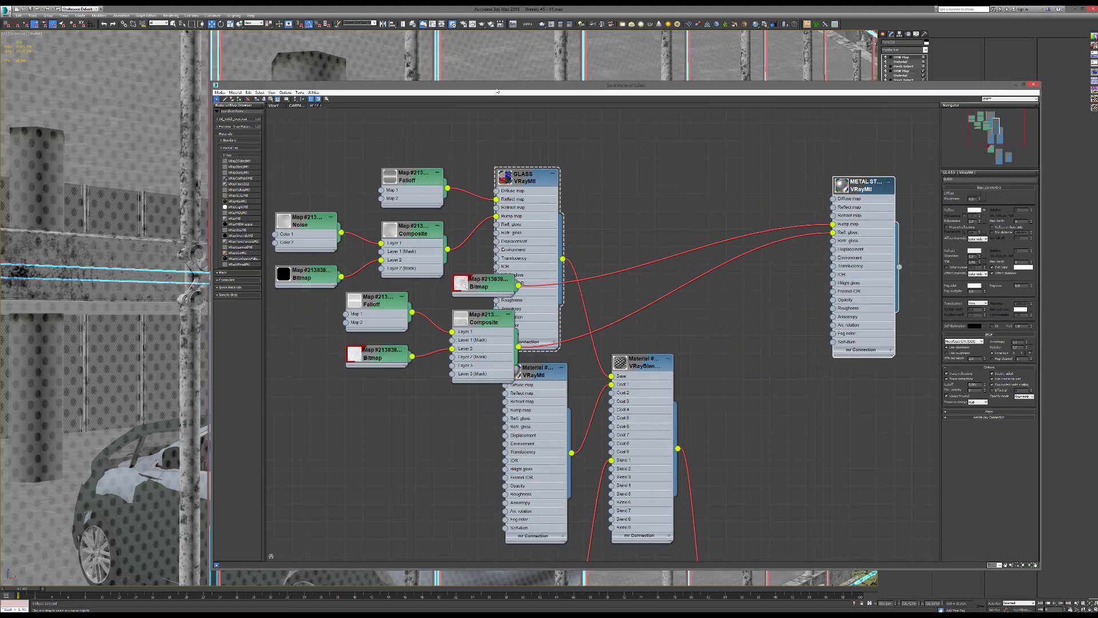
left_click(302, 99)
middle_click_drag(812, 219, 738, 227)
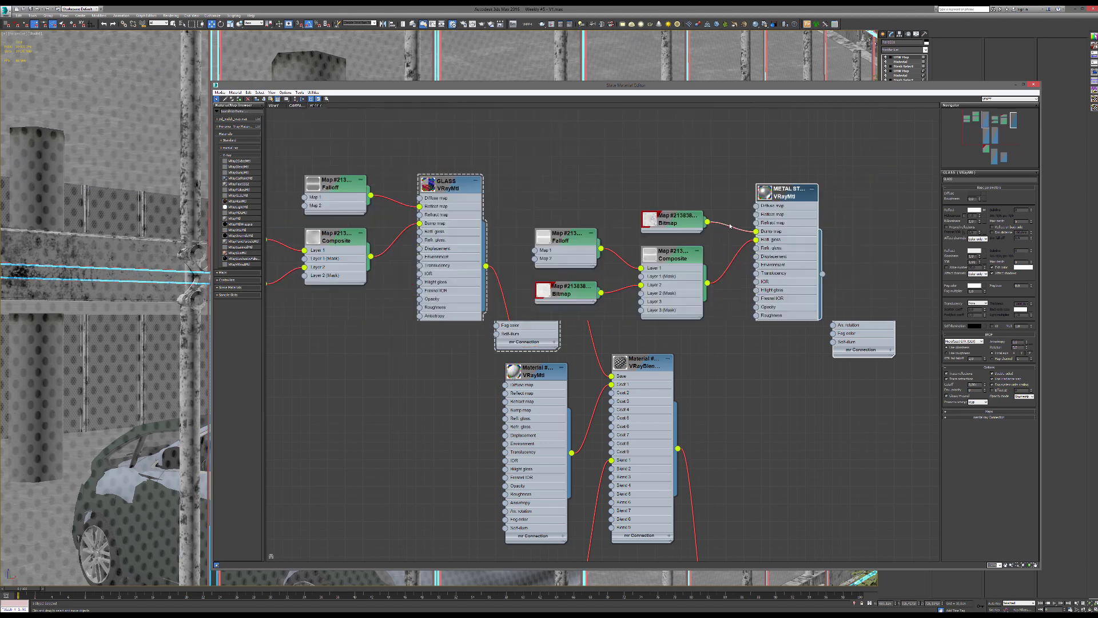
Enlarge the preview of the bitmap in Layer 2 of the metal material's composite to inspect it, and close the editor.
scroll(738, 226, "up", 1)
scroll(686, 216, "up", 1)
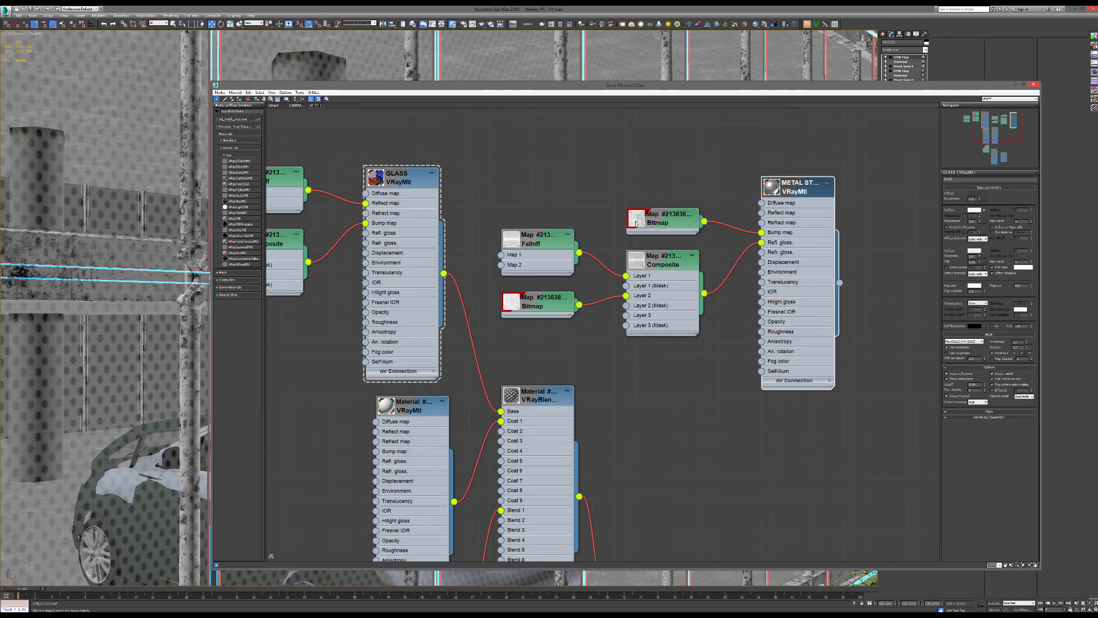
double_click(519, 306)
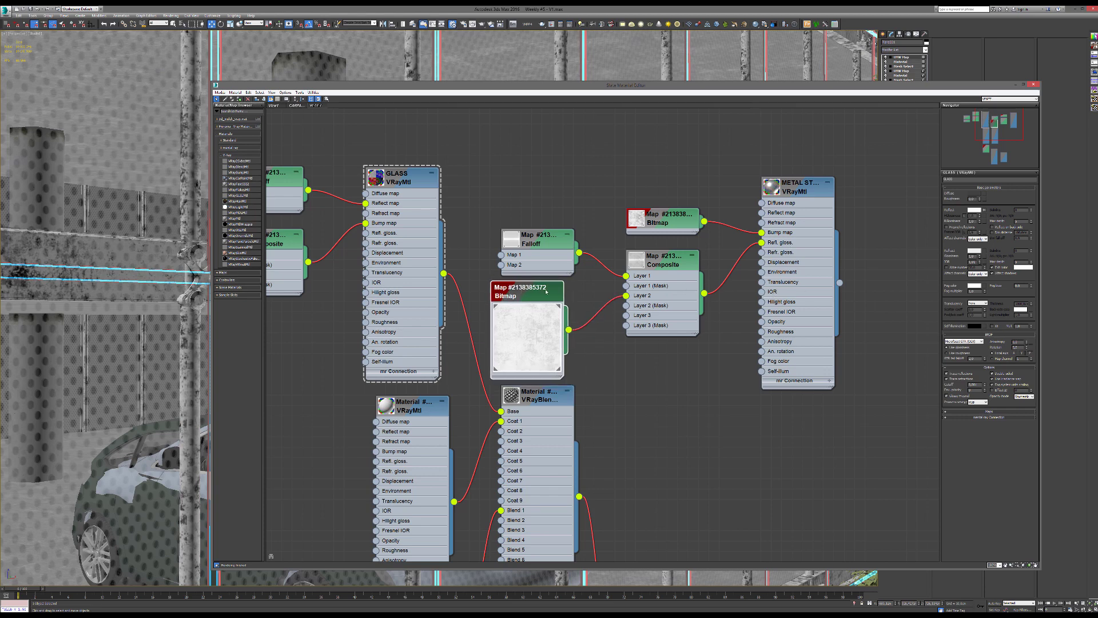
left_click_drag(546, 291, 566, 292)
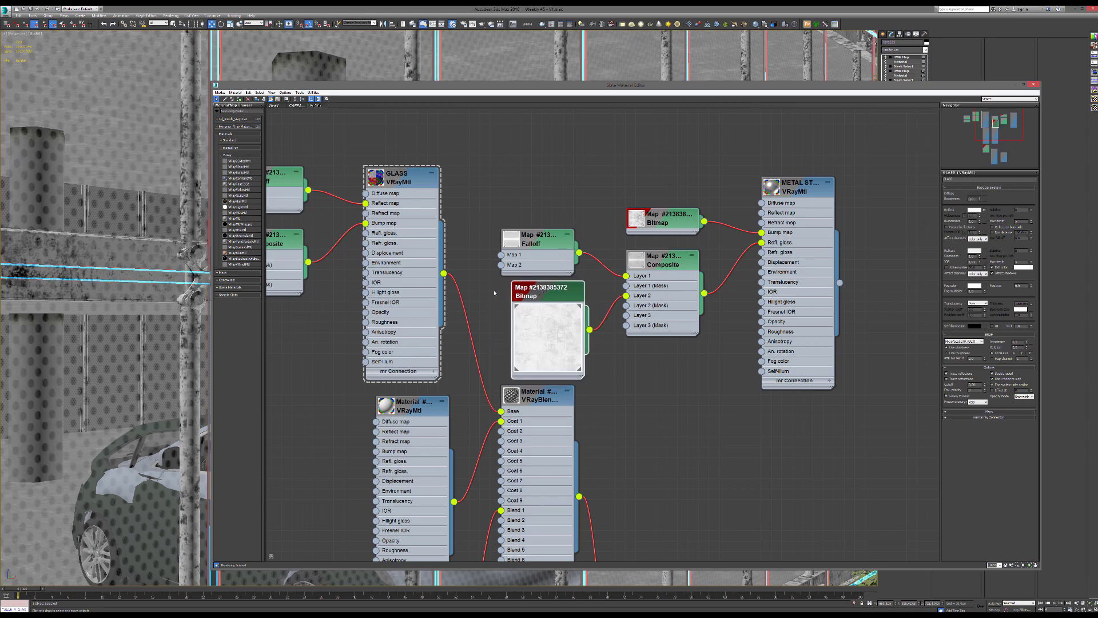
left_click(1033, 84)
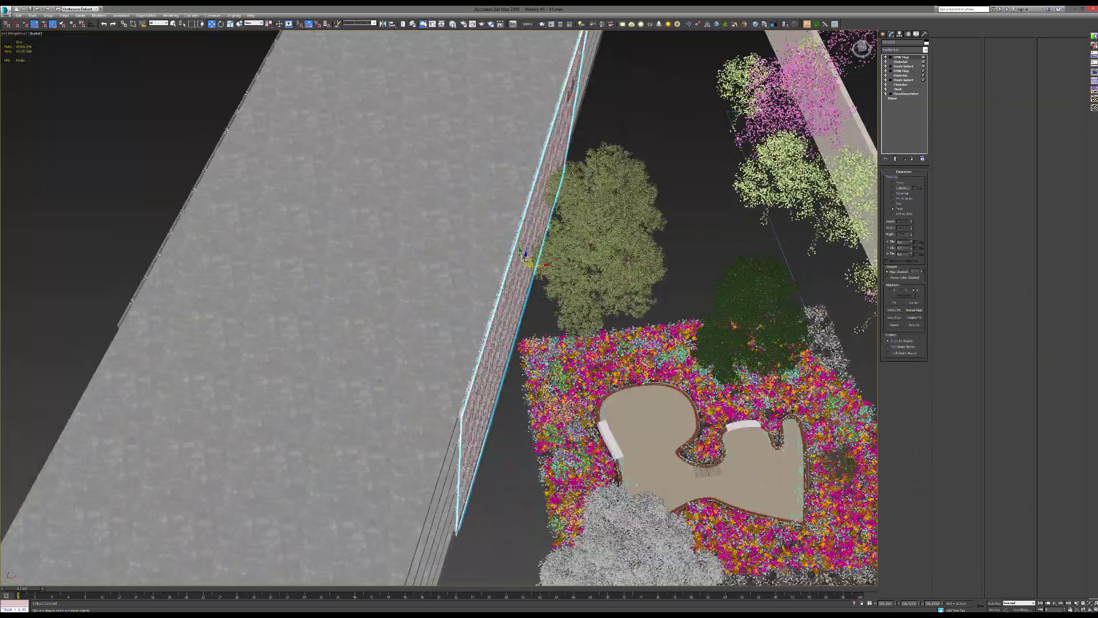
Select the plaza's paved surface and load its material into an empty area of the material editor.
middle_click_drag(743, 465, 454, 327)
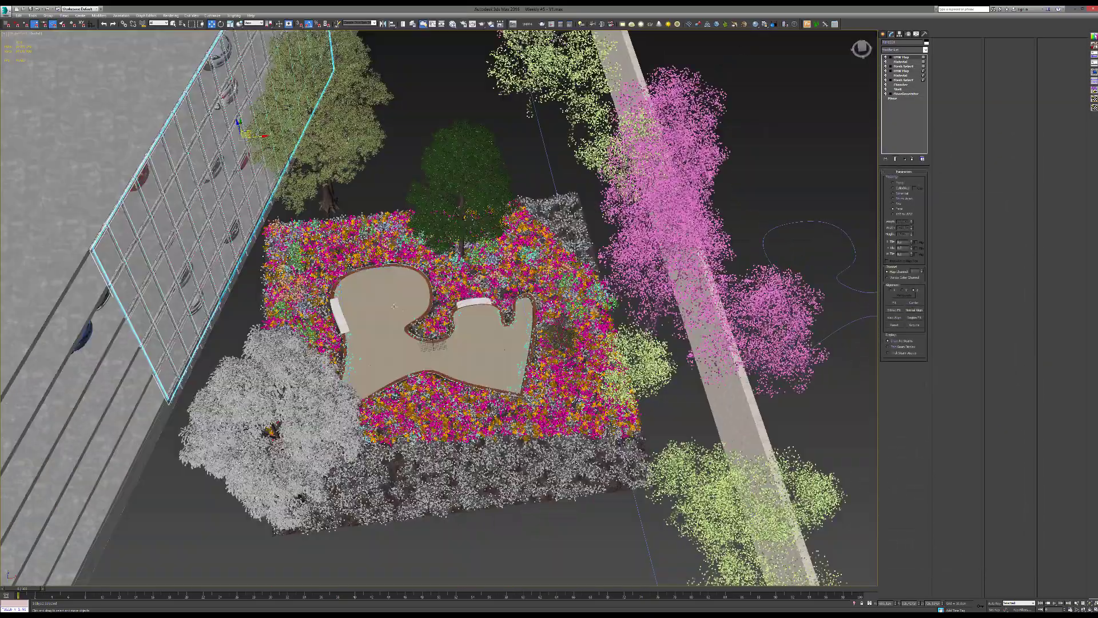
scroll(469, 320, "up", 8)
left_click(509, 312)
key("m")
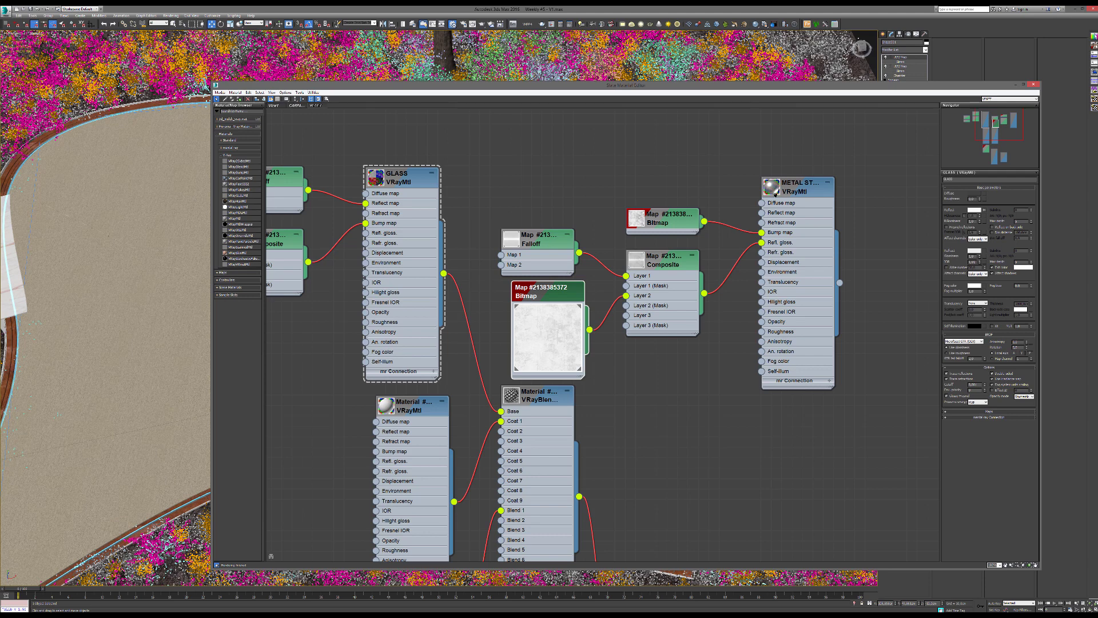
middle_click_drag(600, 166, 349, 535)
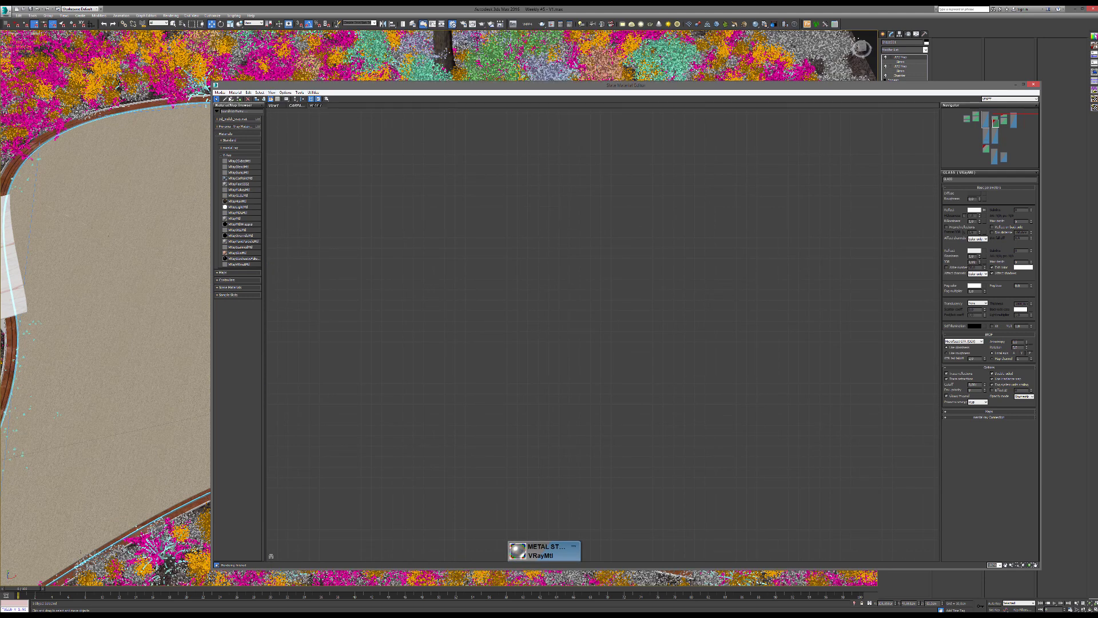
left_click(225, 99)
left_click(123, 255)
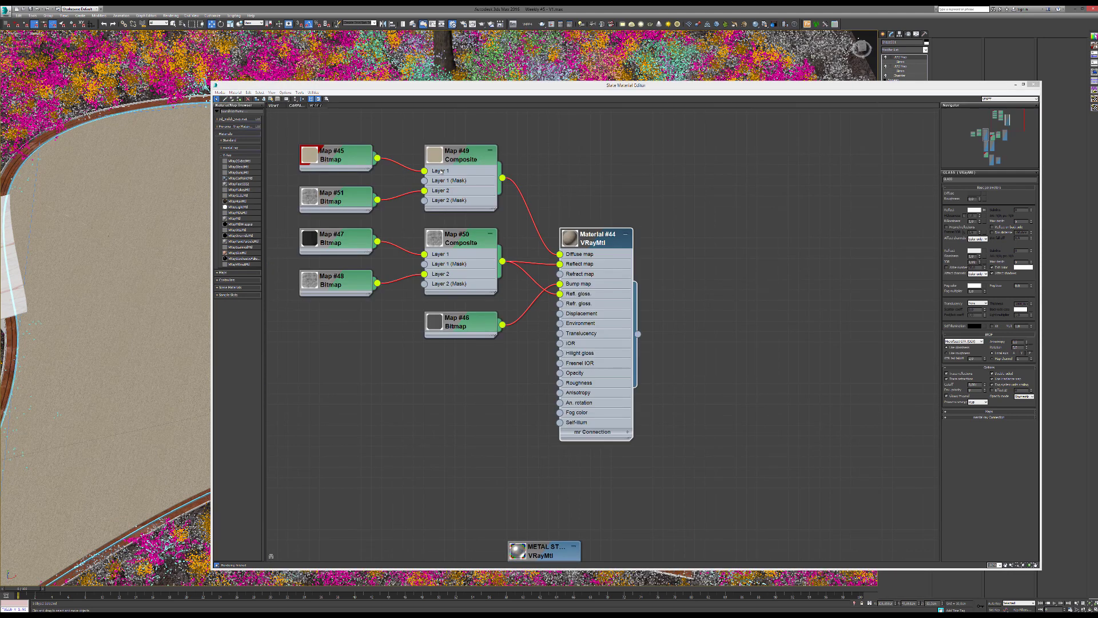
Inspect the Map #45, Map #48 and Map #46 bitmaps of the paving material in enlarged previews.
double_click(313, 159)
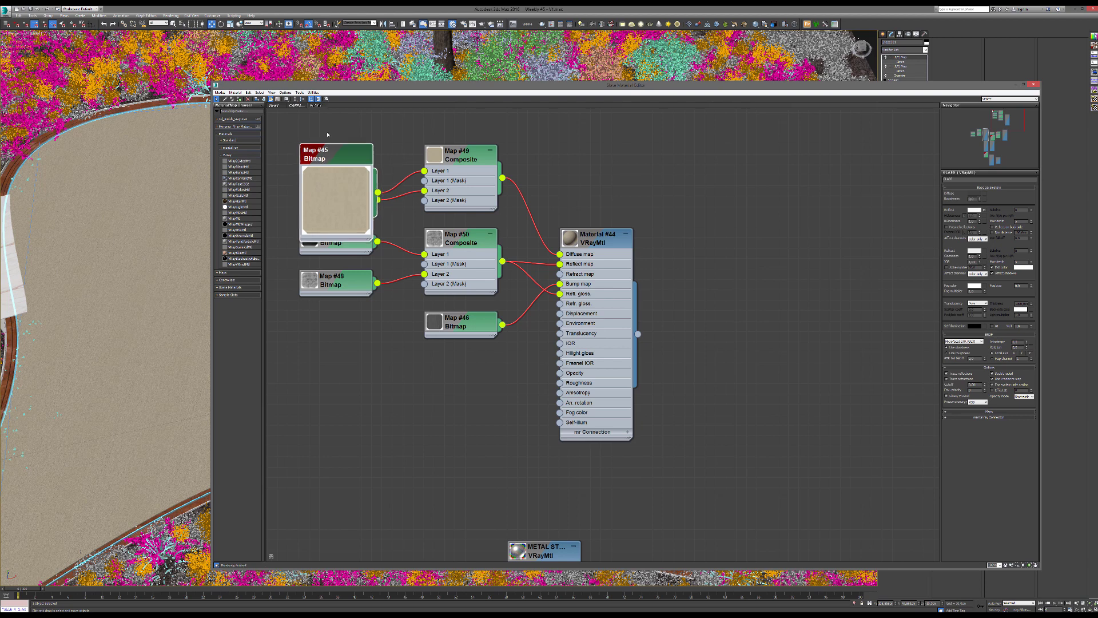
left_click_drag(327, 153, 327, 122)
double_click(330, 152)
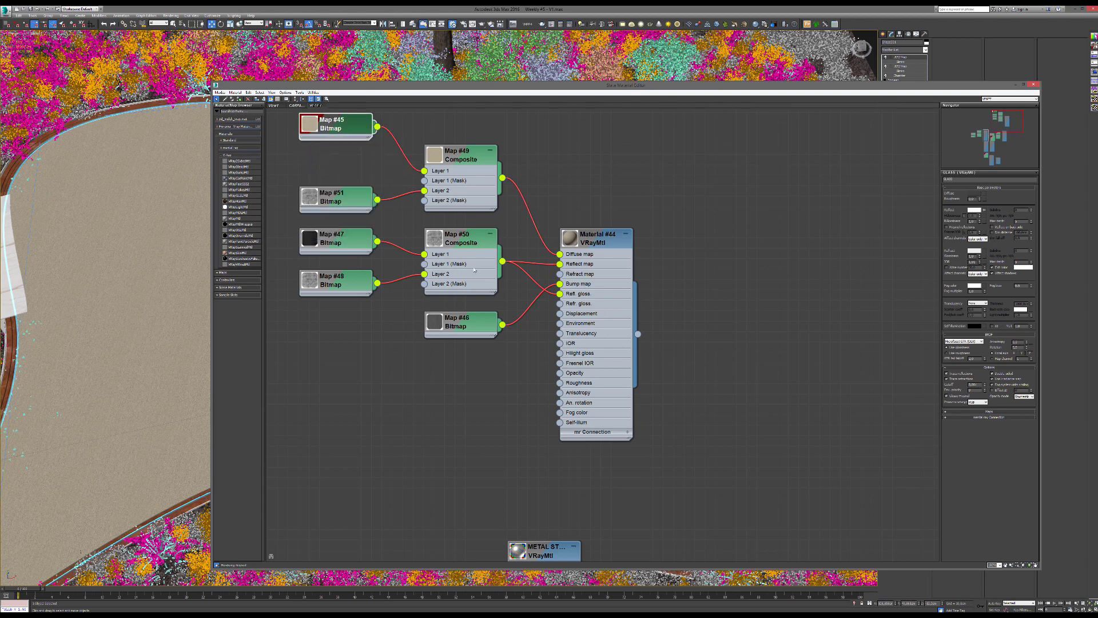
double_click(308, 279)
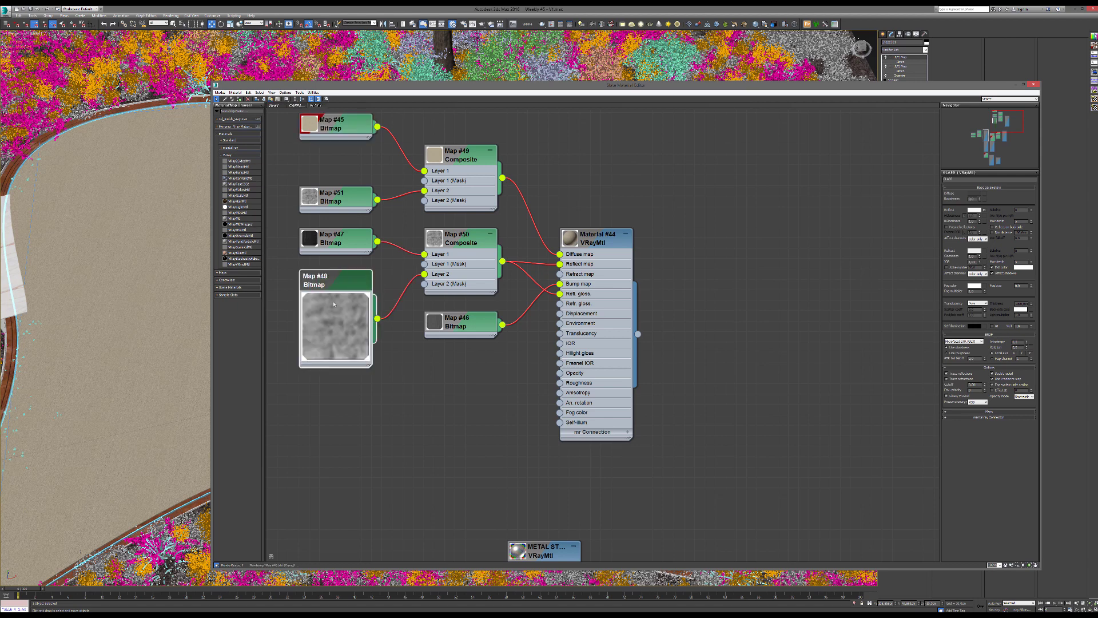
double_click(338, 332)
left_click(441, 323)
double_click(441, 323)
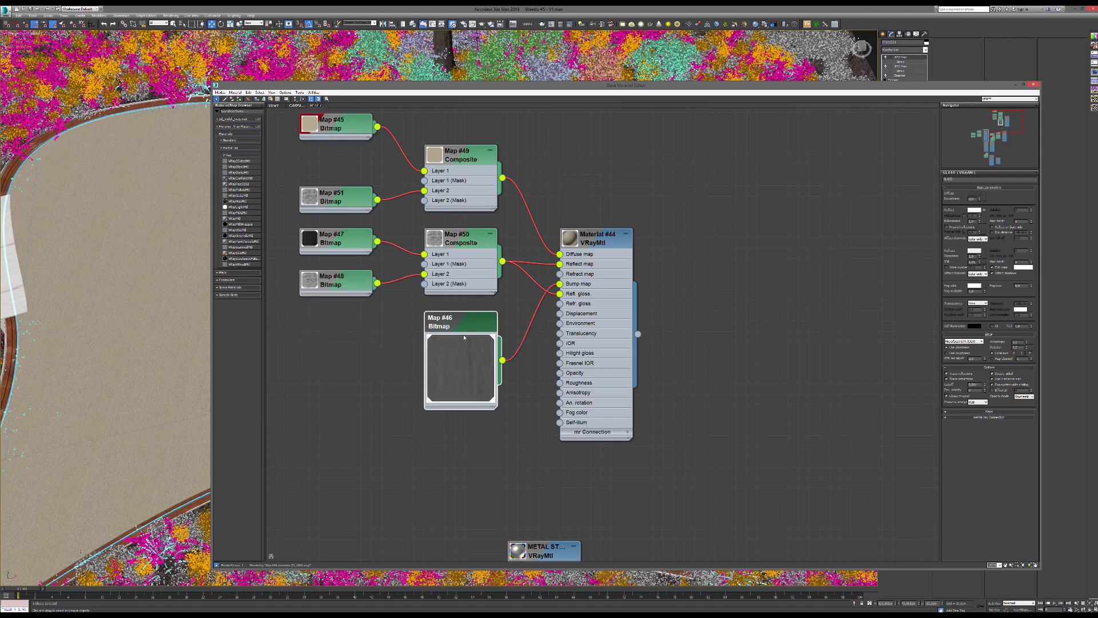
Enlarge the preview of Material #44, review its complete node network and close the material editor.
middle_click_drag(558, 224, 645, 234)
double_click(660, 249)
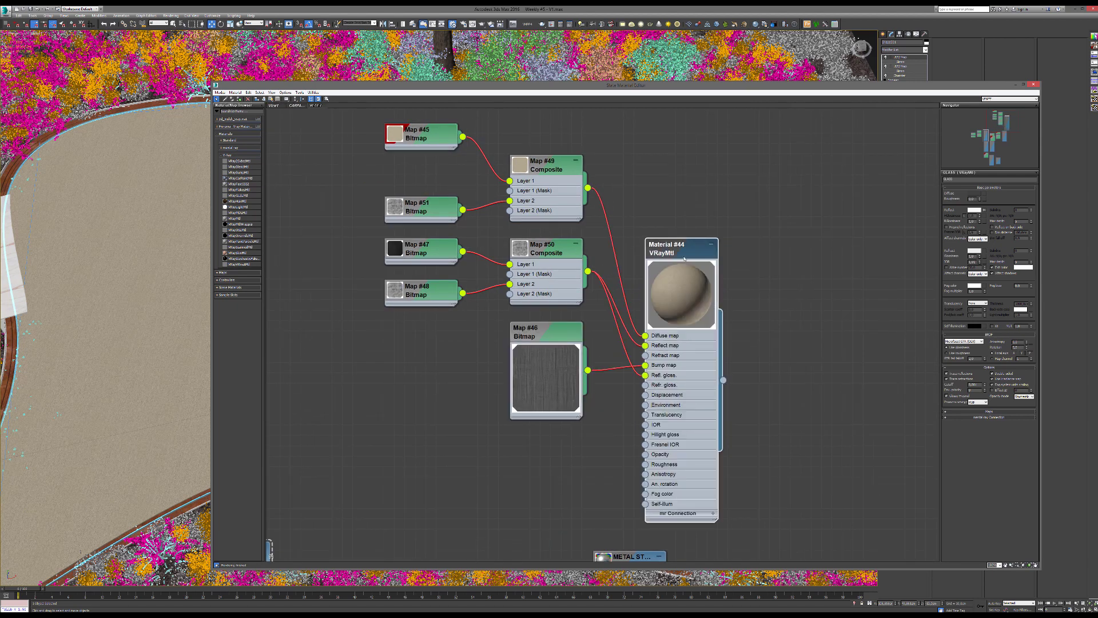
left_click_drag(663, 249, 684, 206)
scroll(599, 222, "down", 3)
middle_click_drag(568, 228, 523, 249)
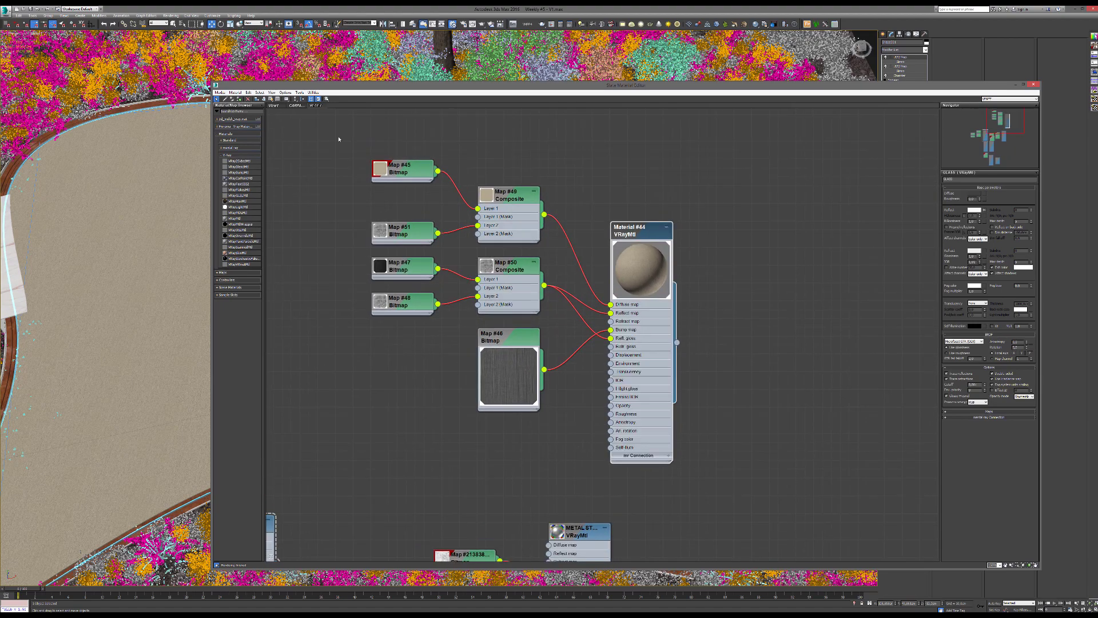
left_click_drag(338, 138, 679, 441)
key("m")
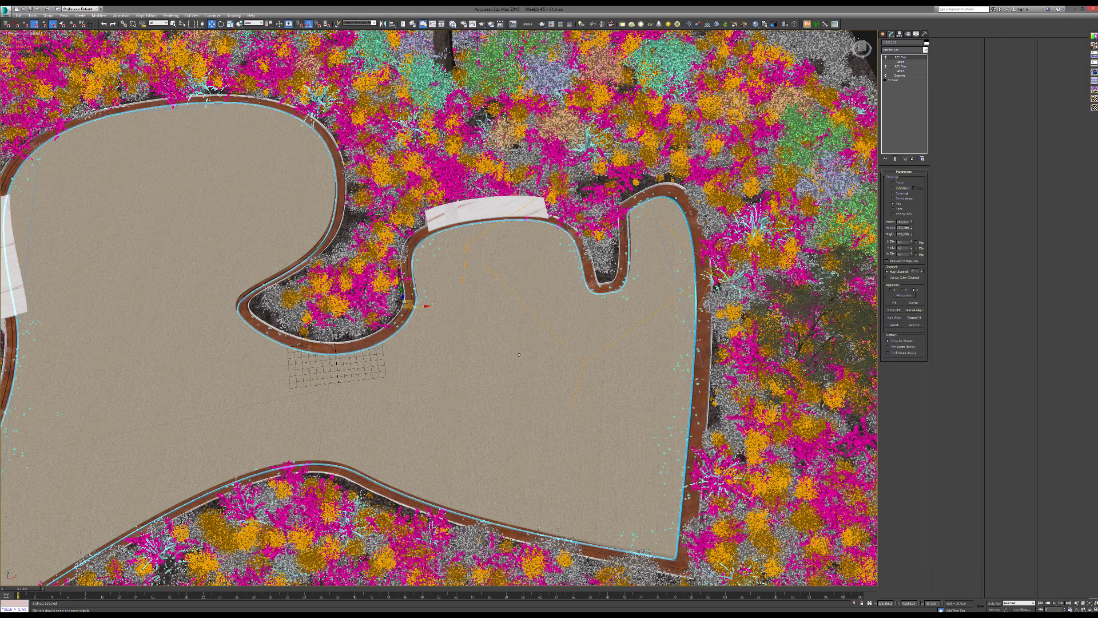
Inspect the paving texture and the plaza's curved border up close and from above.
middle_click_drag(518, 415, 584, 358)
scroll(403, 297, "up", 4)
scroll(403, 297, "down", 6)
scroll(490, 325, "up", 5)
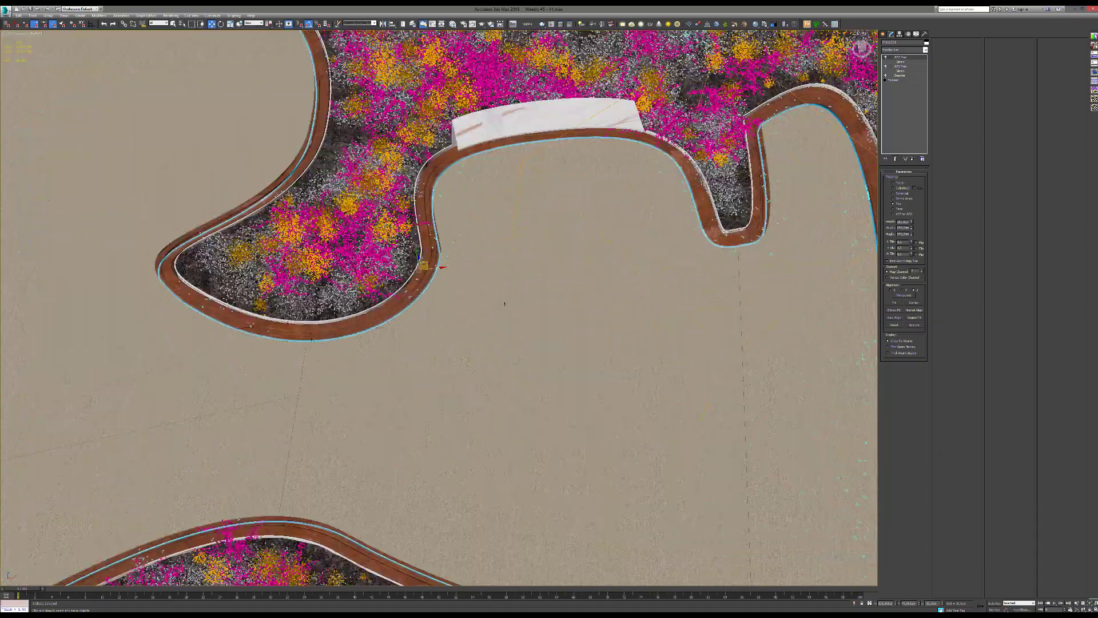
scroll(462, 344, "down", 3)
scroll(462, 344, "down", 4)
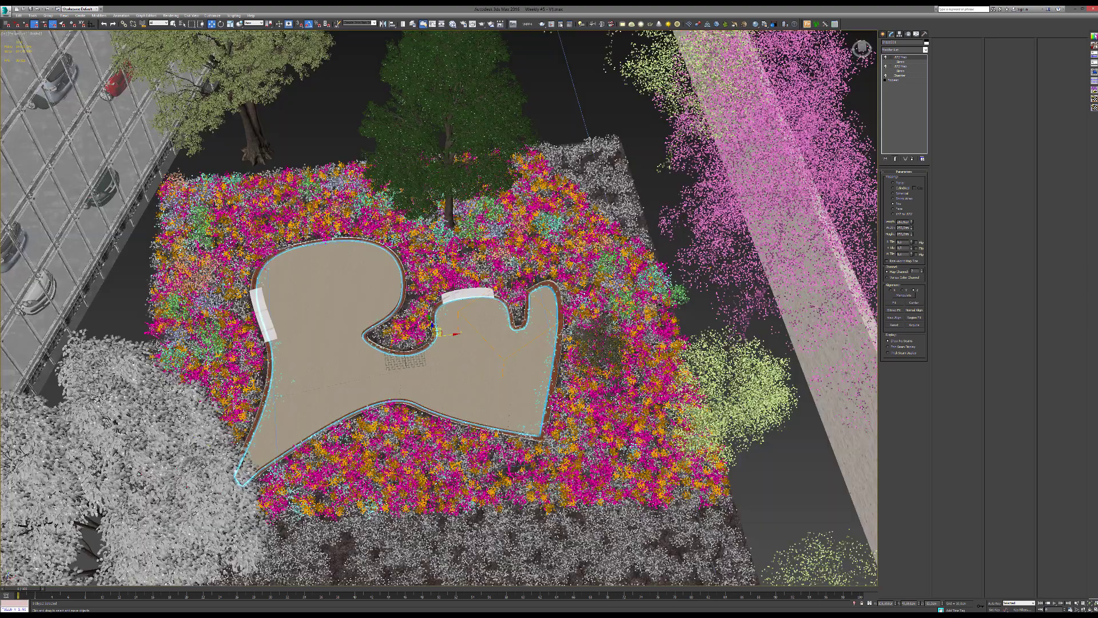
Open the Forest Lister and hide all five listed Forest objects from the scene.
left_click(834, 24)
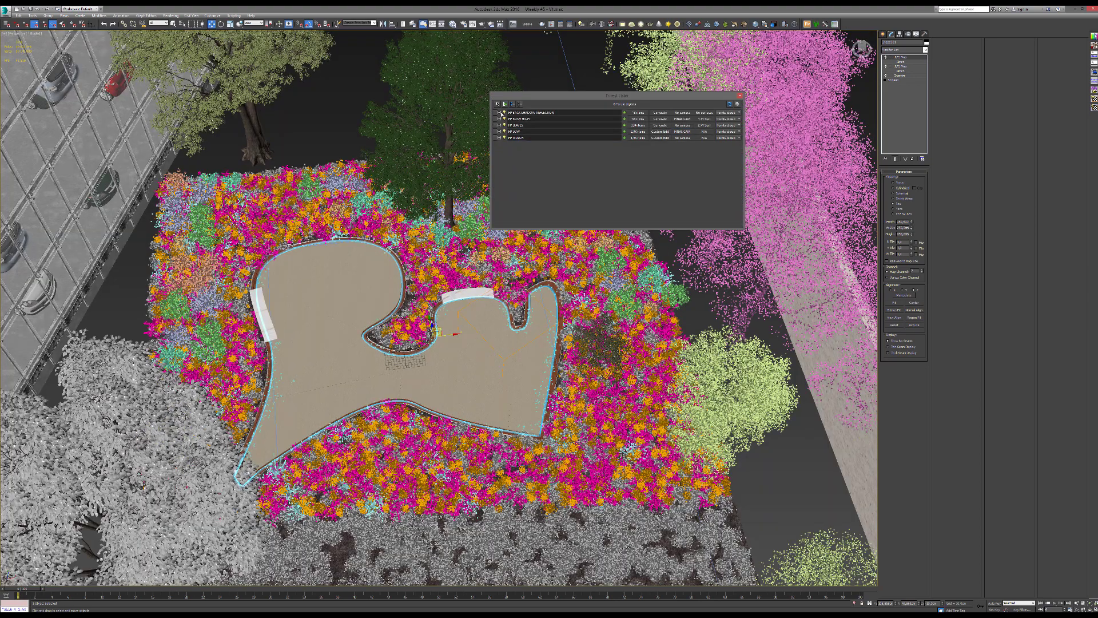
left_click(499, 113)
left_click(500, 119)
left_click(499, 126)
left_click(500, 132)
left_click(500, 138)
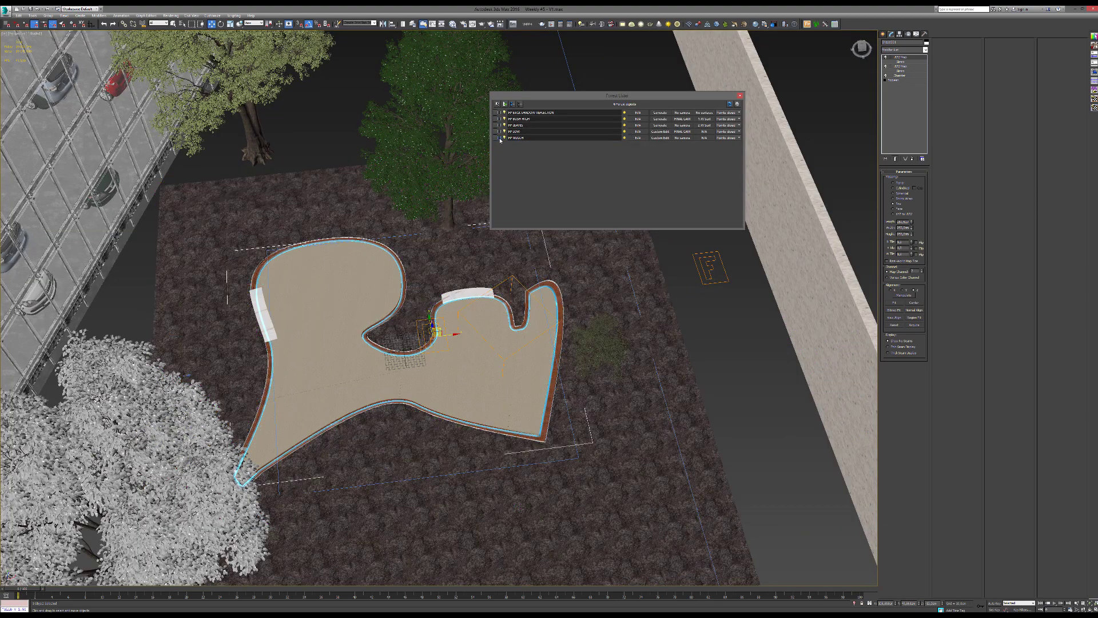
Examine the bare soil ground around the plaza from several angles and distances.
middle_click_drag(435, 343, 538, 308)
scroll(538, 308, "down", 3)
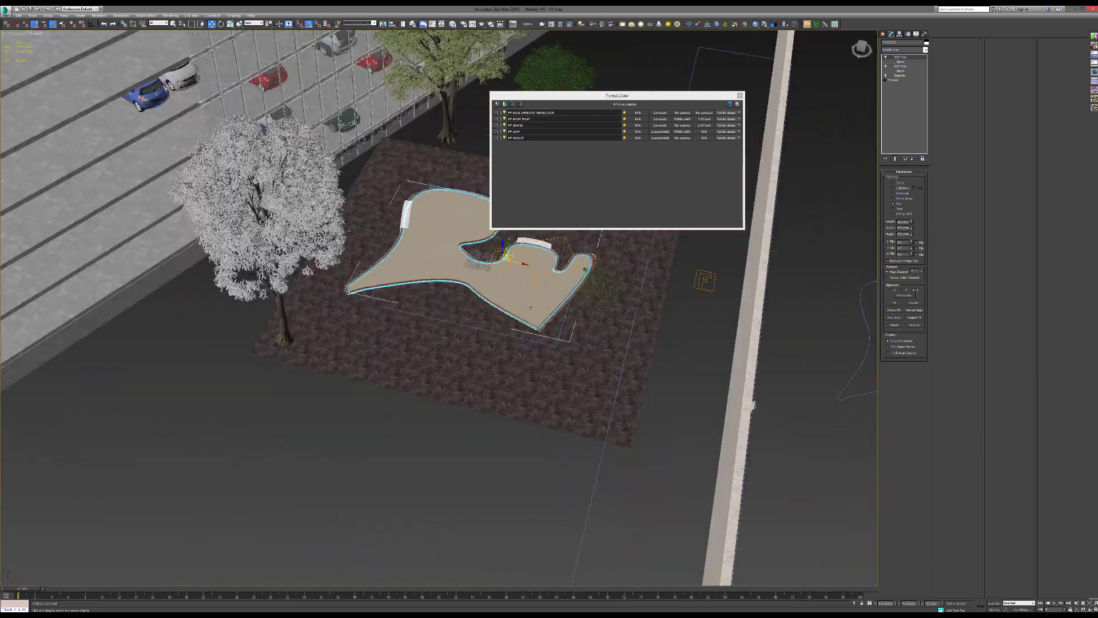
scroll(512, 306, "up", 6)
scroll(439, 339, "down", 8)
middle_click_drag(606, 397, 579, 398, "alt")
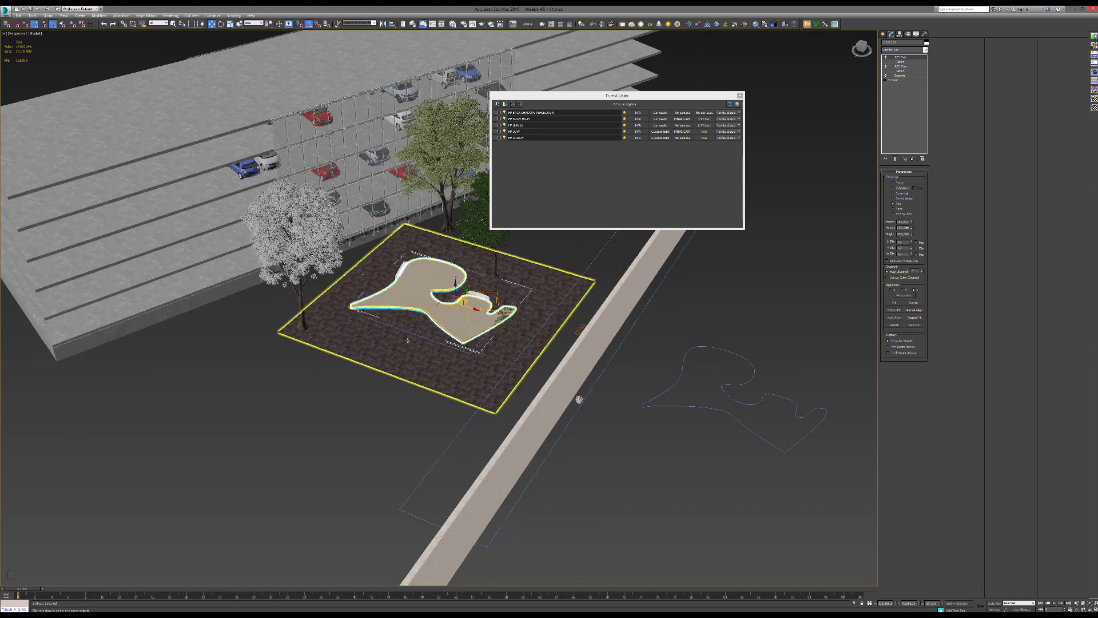
scroll(578, 398, "up", 4)
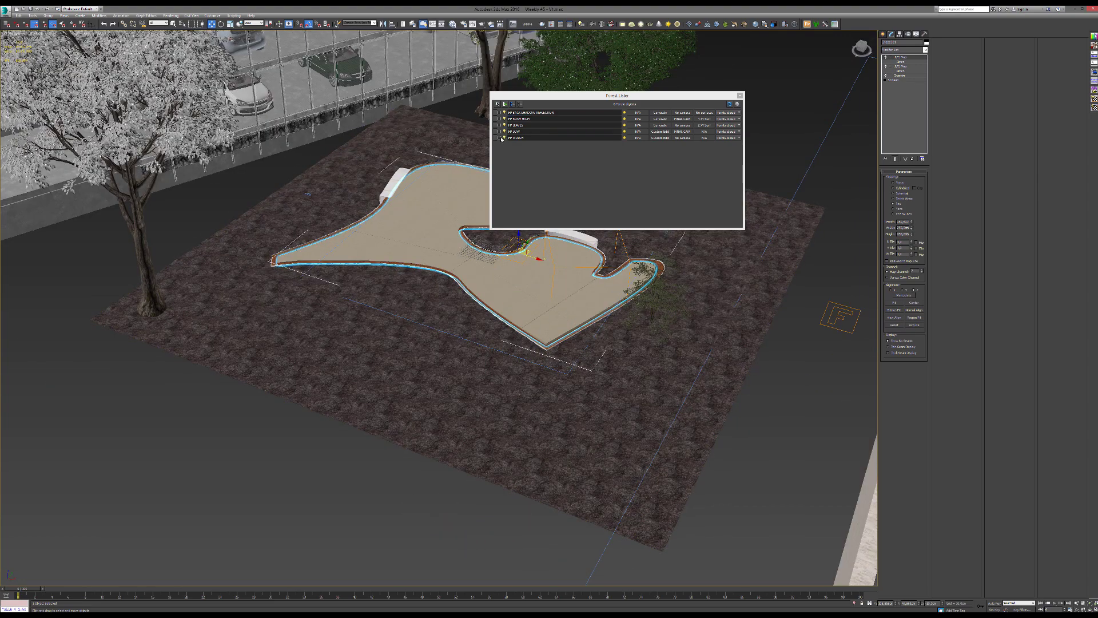
Display only the mulch Forest object from the Forest Lister and inspect its coverage of the soil around the plaza.
middle_click_drag(461, 313, 473, 254)
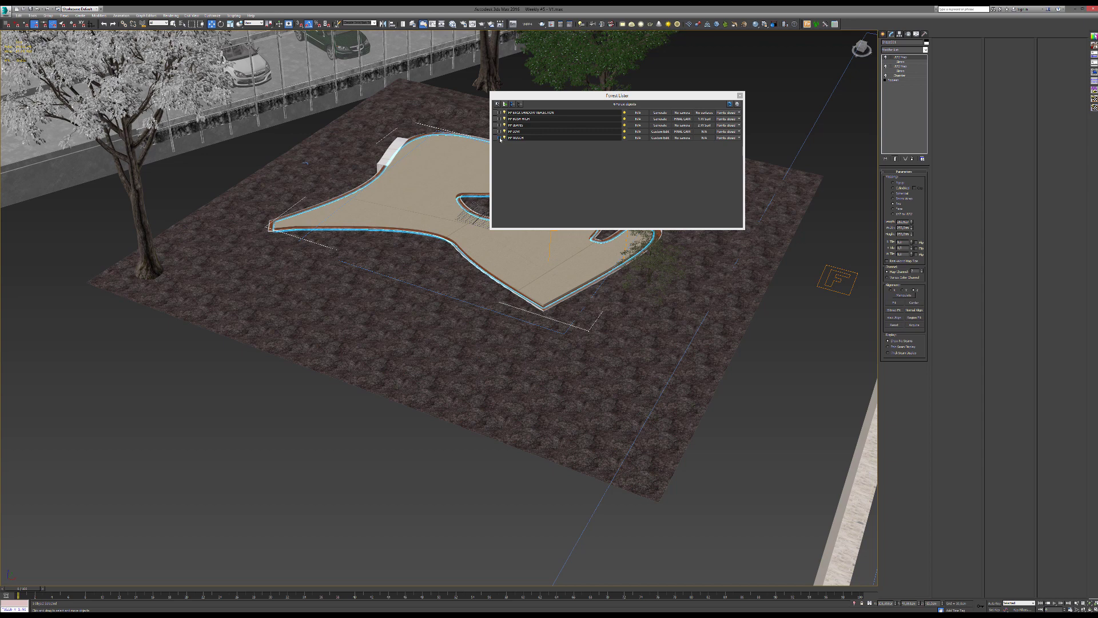
left_click(498, 138)
middle_click_drag(463, 239, 372, 271)
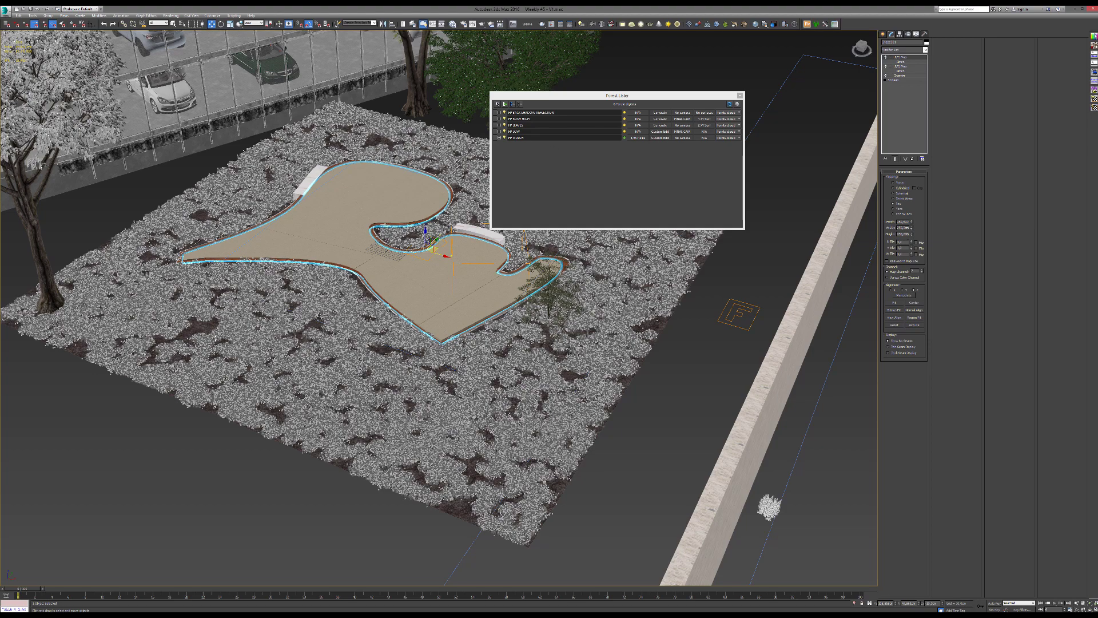
middle_click_drag(198, 391, 247, 396)
scroll(361, 250, "up", 5)
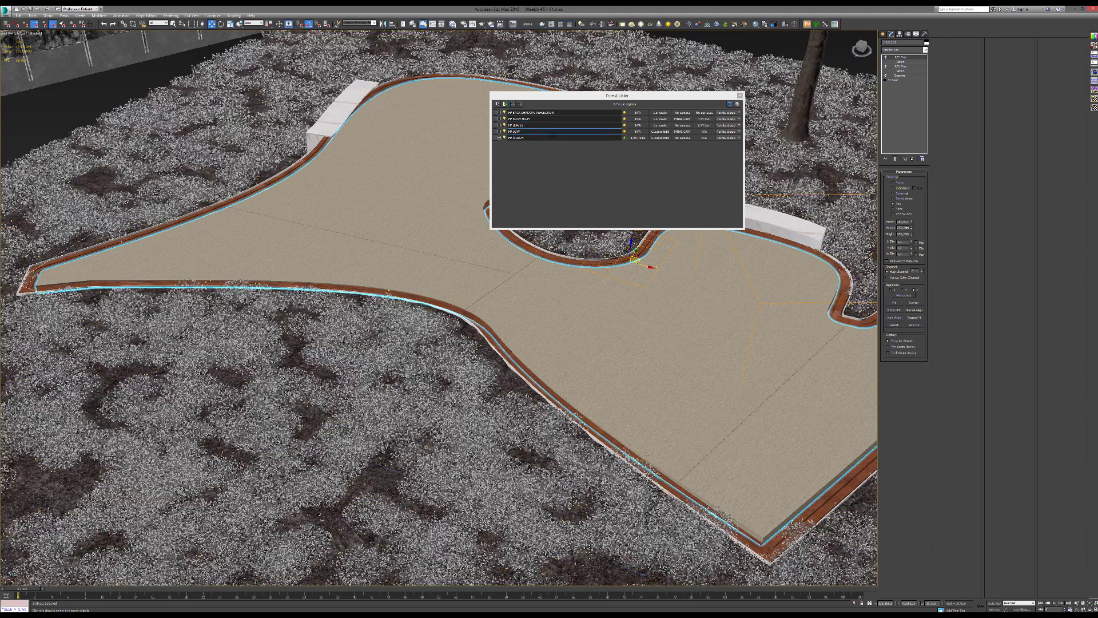
Select the mulch Forest object, browse the mulch presets in its geometry library and close the library without importing.
left_click(636, 137)
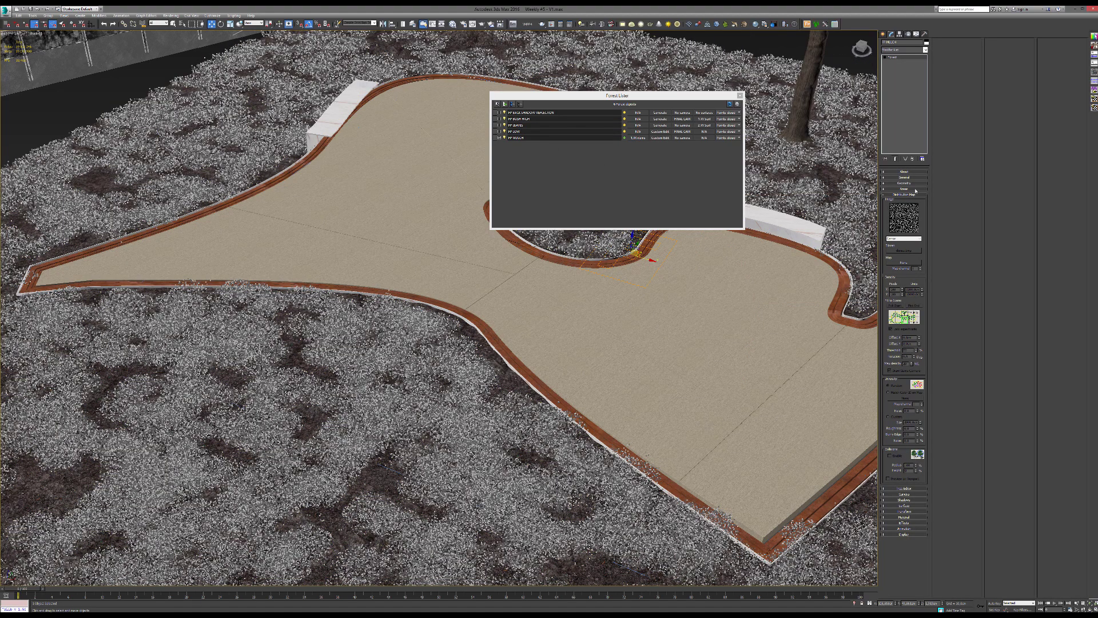
left_click(915, 190)
left_click(913, 237)
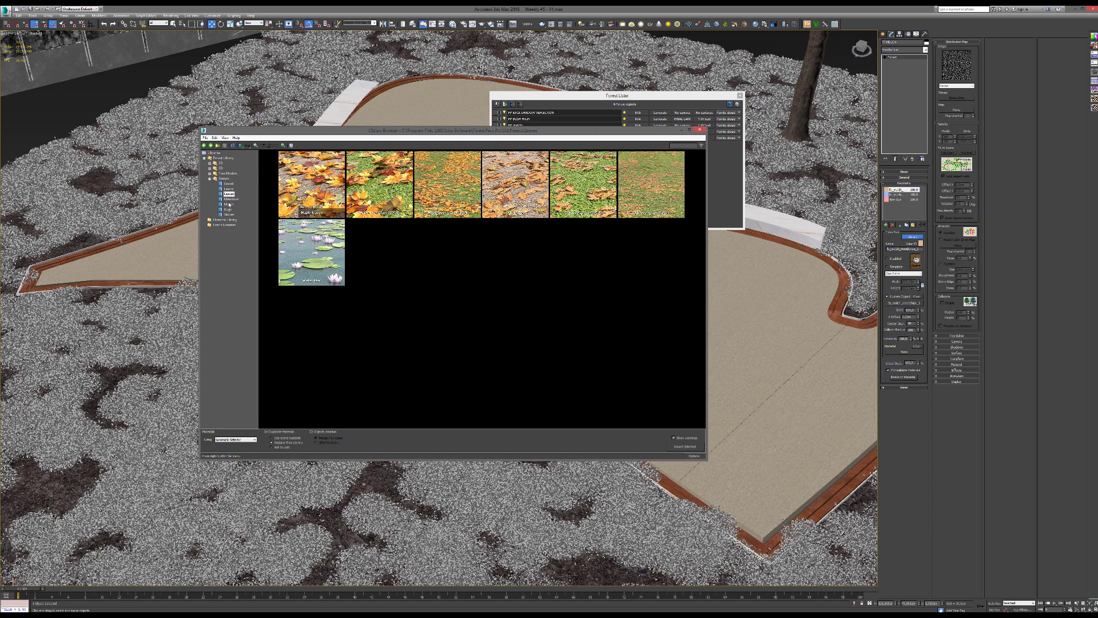
left_click(229, 204)
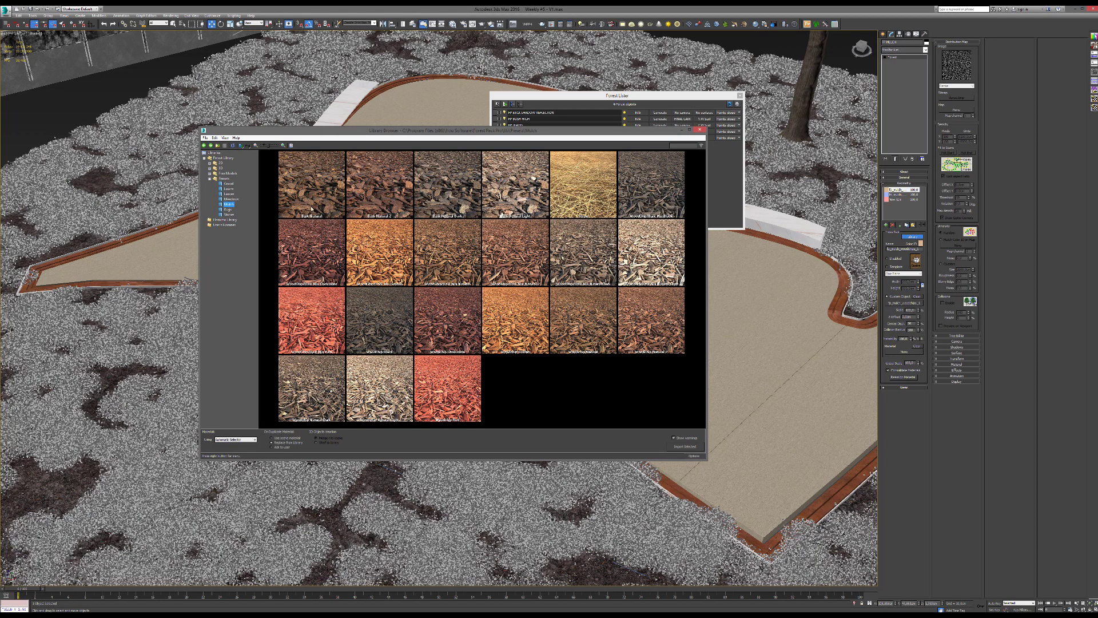
left_click(699, 130)
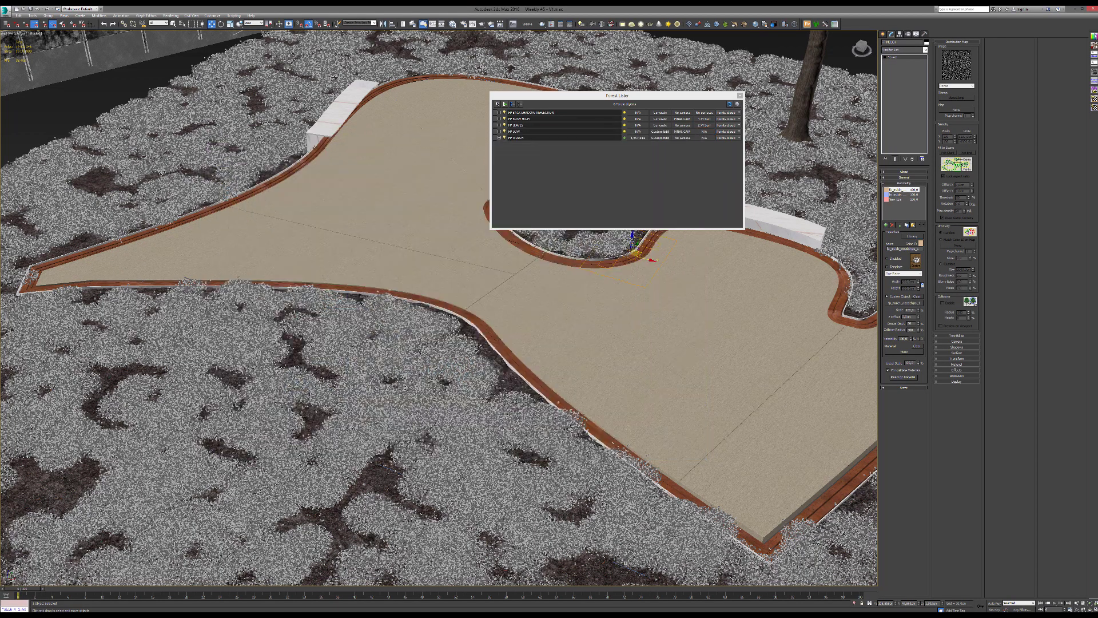
Switch to Photoshop, inspect the red mulch inside the island planter of the final image and return to 3ds Max.
scroll(336, 236, "up", 5)
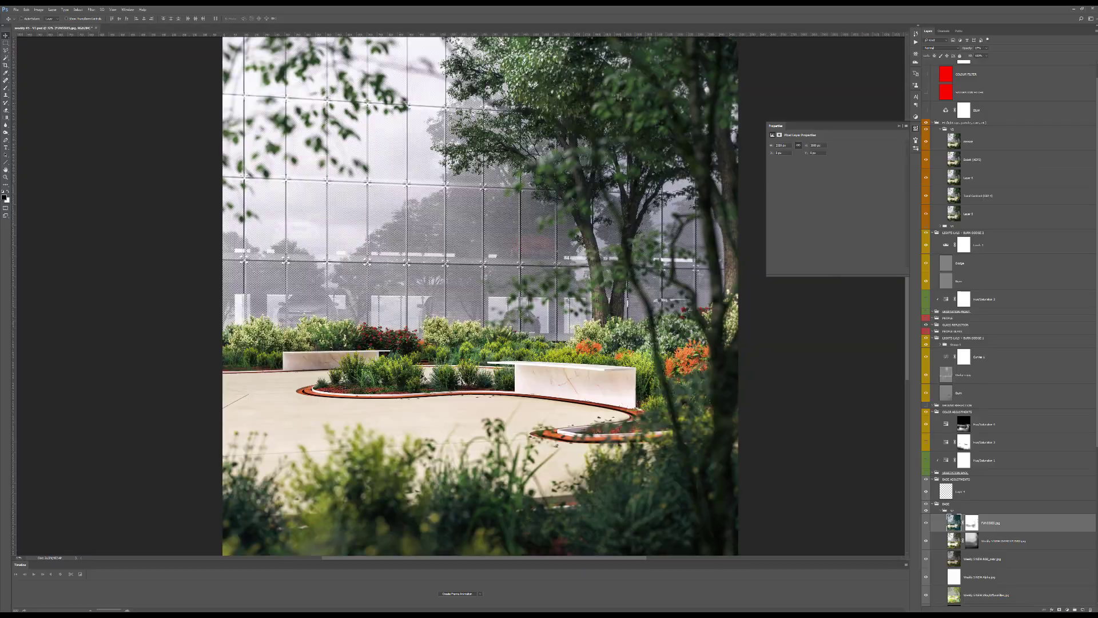
scroll(420, 382, "up", 8, "alt")
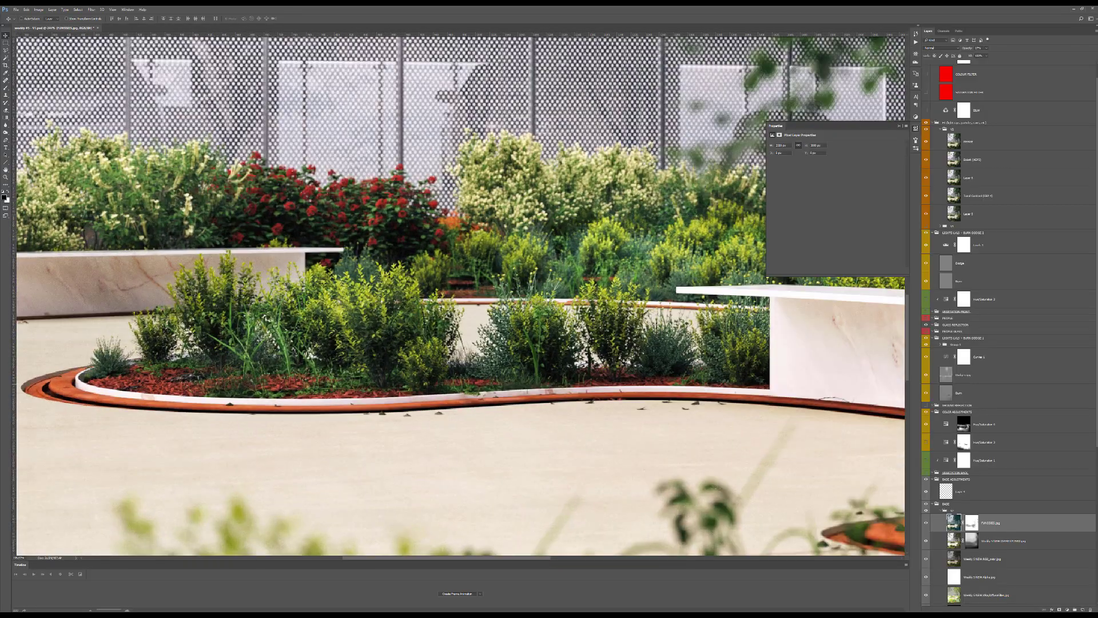
scroll(713, 436, "down", 6, "alt")
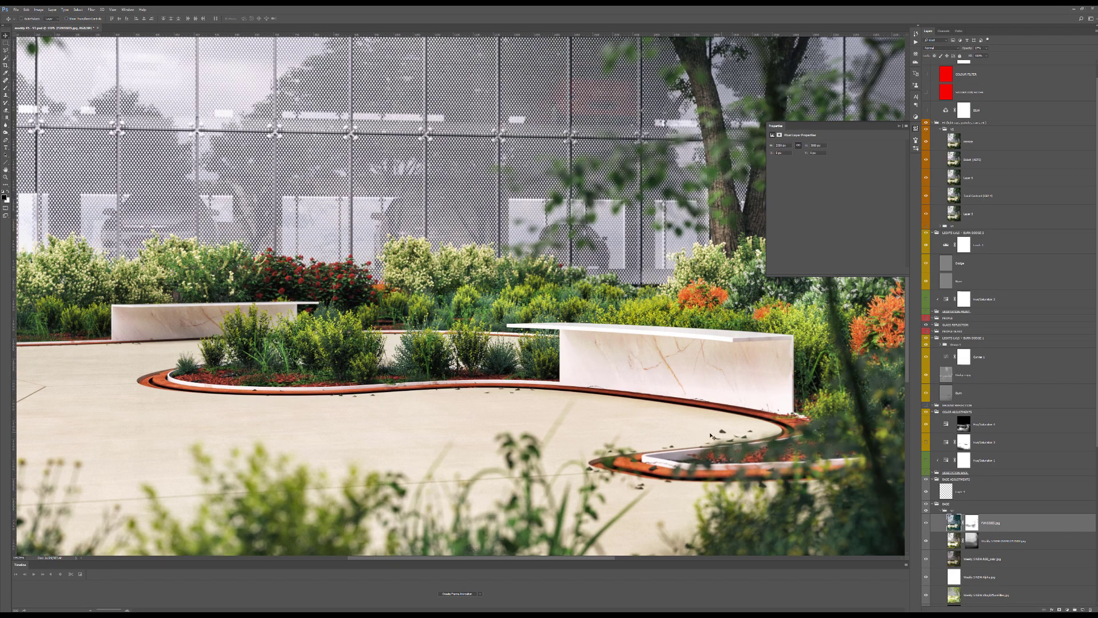
scroll(709, 420, "up", 2, "alt")
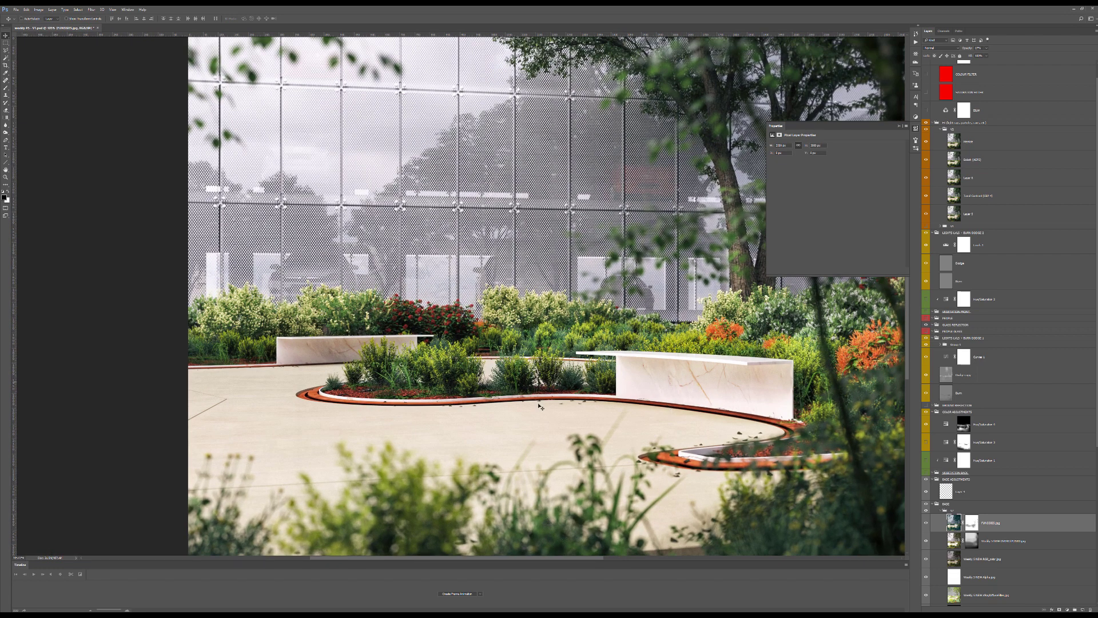
key("alt+Tab")
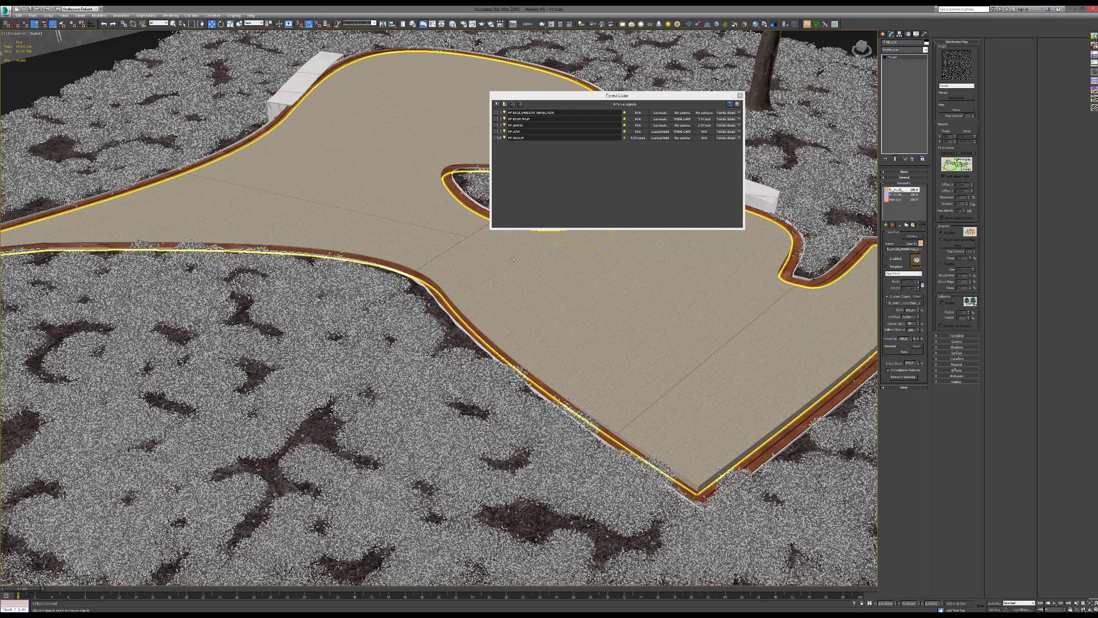
Display the low-plant Forest object listed directly above the mulch and inspect its scattering beside the plaza border up close.
left_click(498, 131)
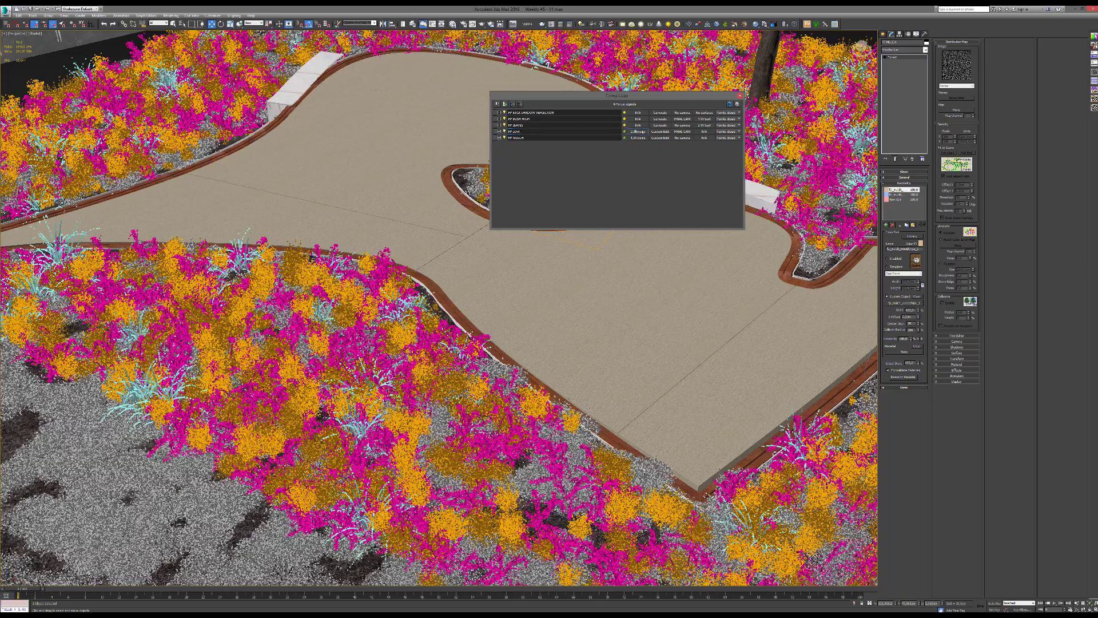
middle_click_drag(189, 312, 328, 289)
scroll(320, 286, "down", 4)
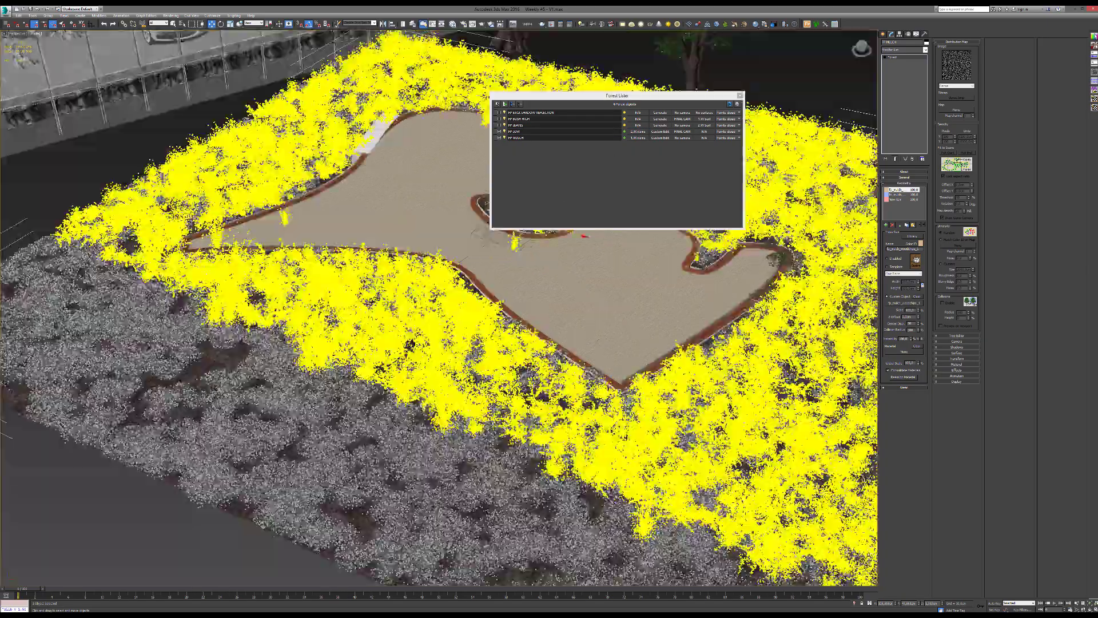
scroll(394, 260, "up", 7)
scroll(388, 343, "up", 4)
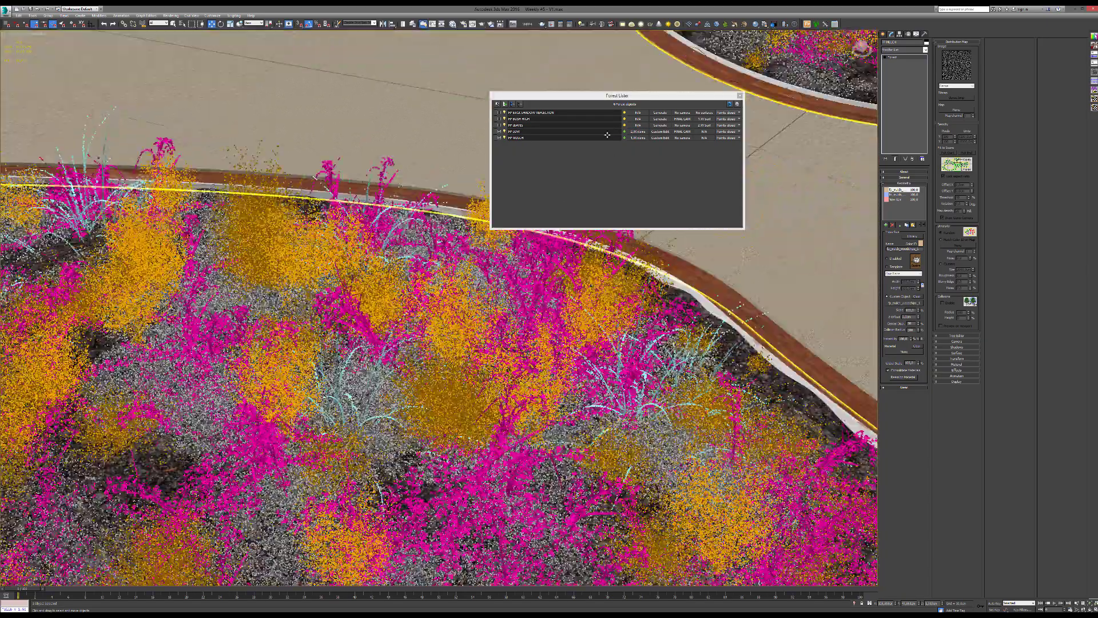
Select the low-plant Forest object, expand its geometry list and examine how the plant models mix around the plaza.
left_click(608, 132)
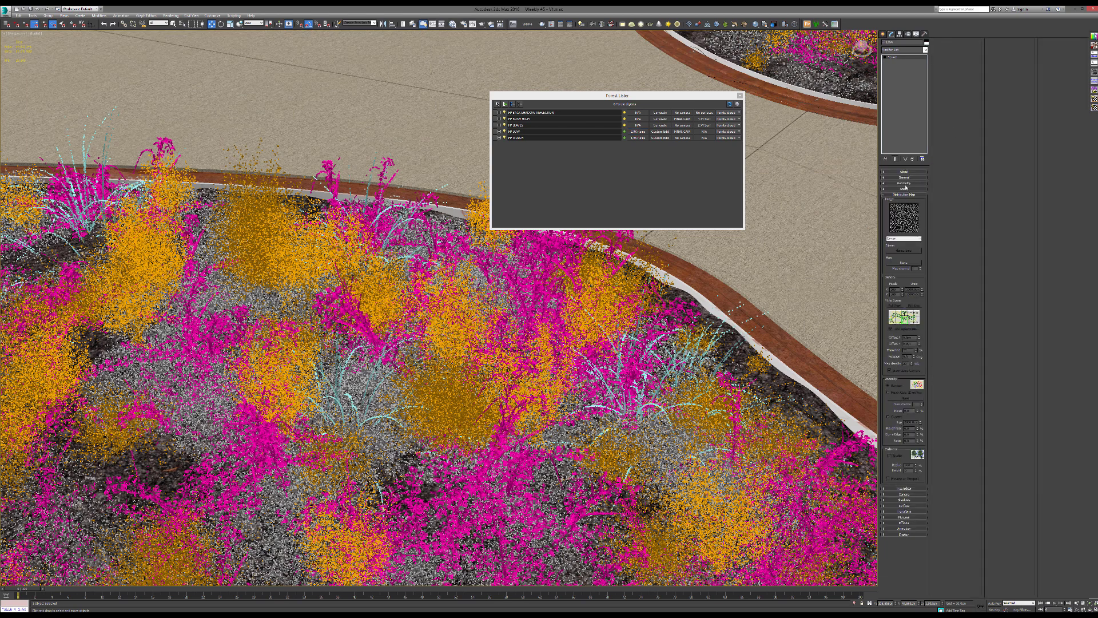
left_click(906, 184)
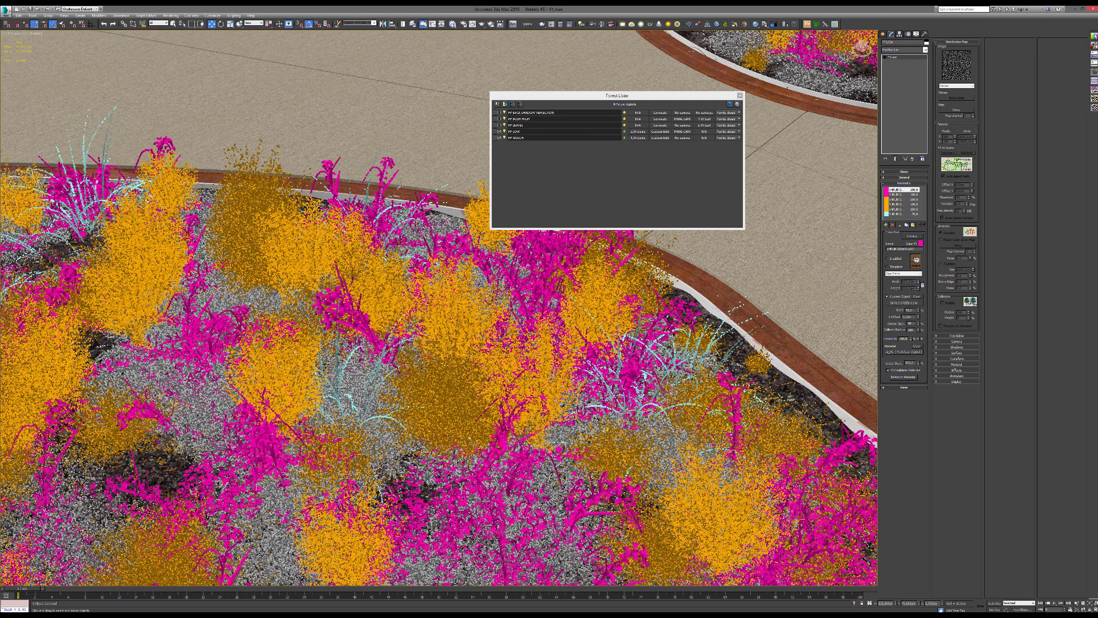
middle_click_drag(440, 308, 466, 272)
scroll(439, 307, "down", 5)
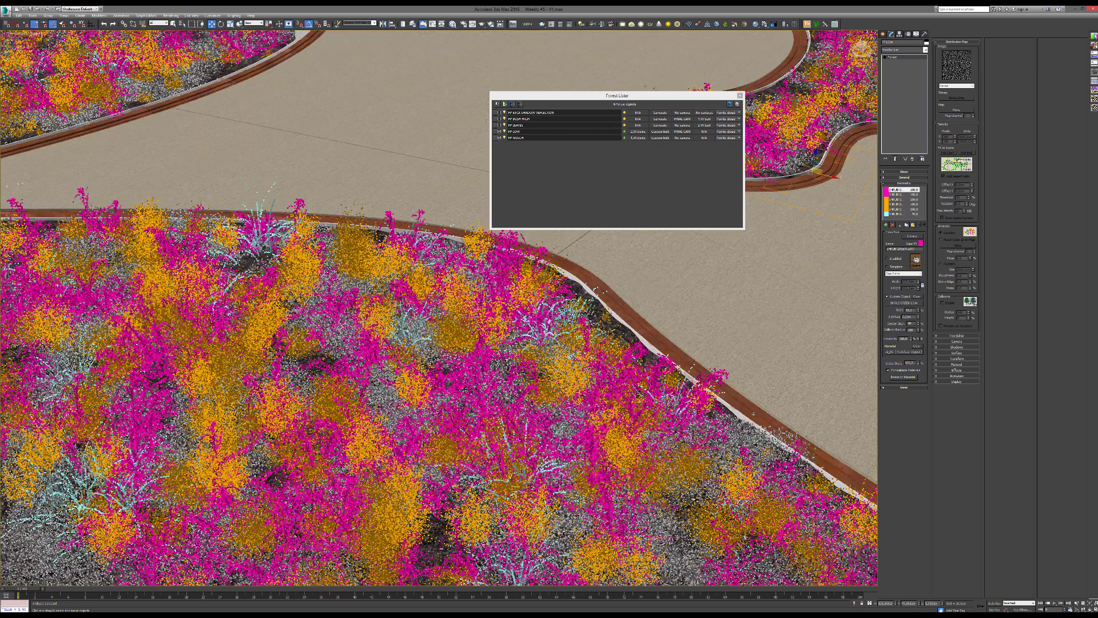
scroll(383, 286, "down", 4)
scroll(375, 199, "up", 4)
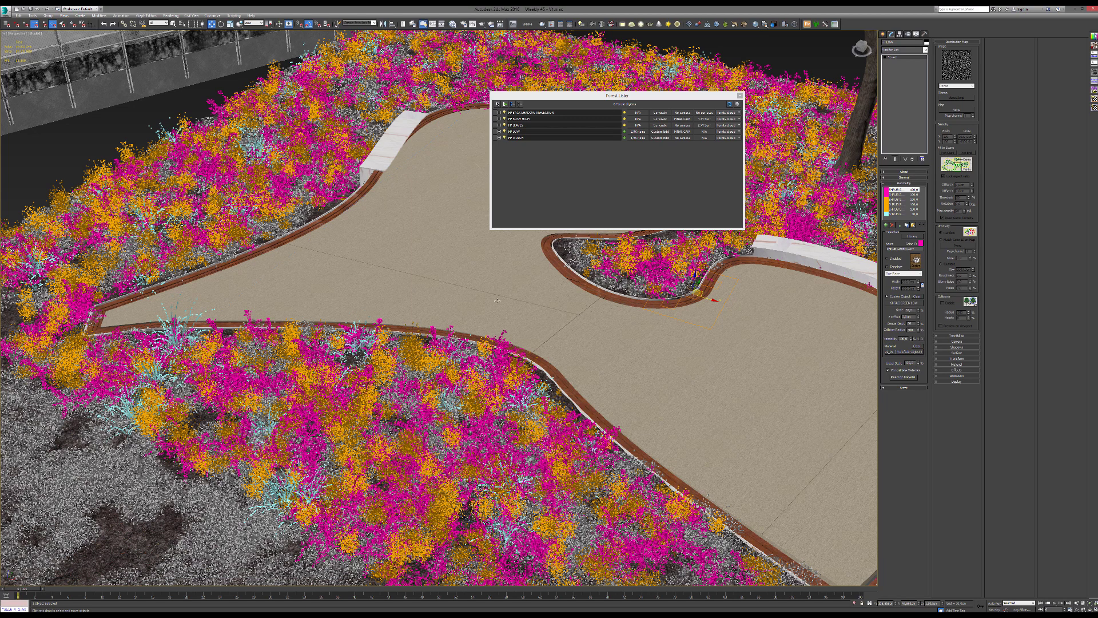
scroll(497, 300, "down", 5)
scroll(814, 177, "up", 4)
left_click(797, 163)
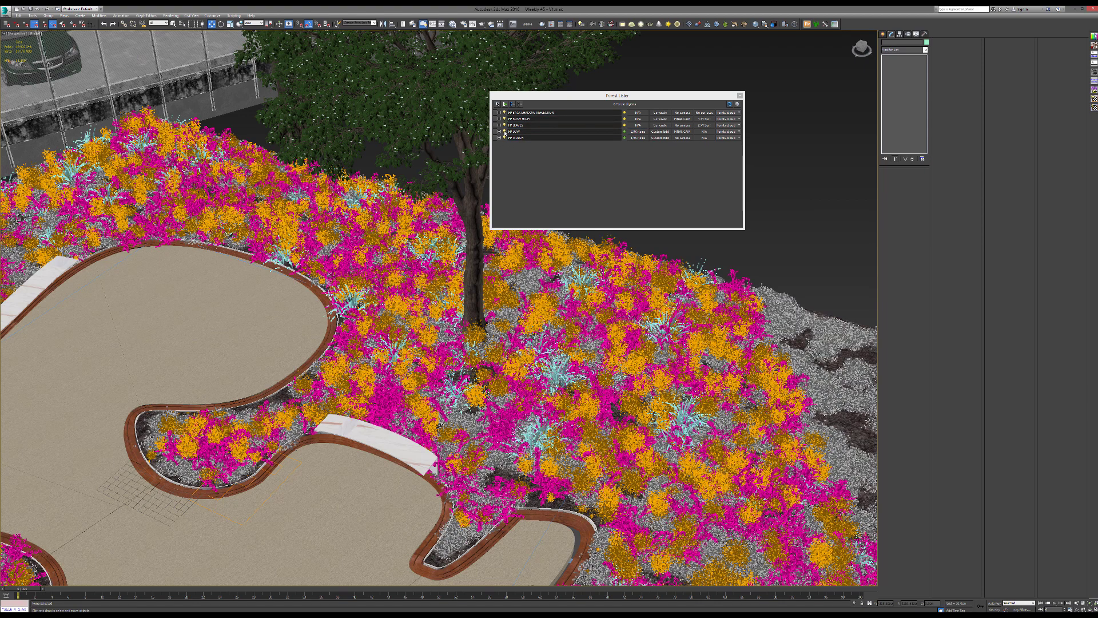
Hide the low-plant and mulch Forest objects, display the fallen-leaves Forest object and select it for close viewing.
left_click(499, 132)
left_click(499, 137)
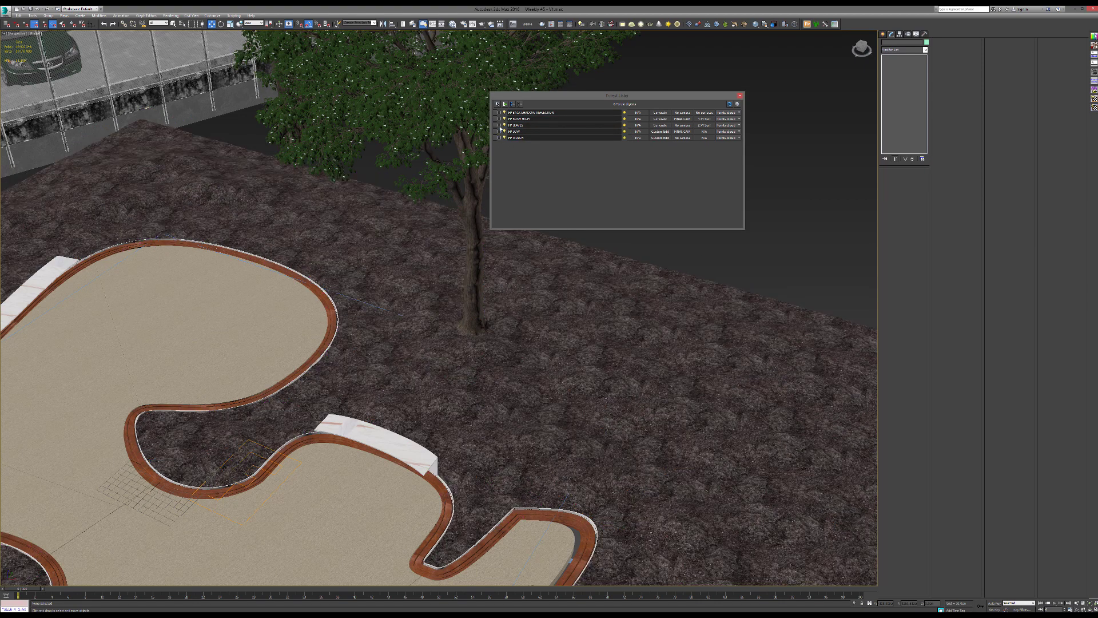
left_click(301, 355)
middle_click_drag(302, 355, 406, 192)
left_click(385, 319)
scroll(368, 320, "up", 5)
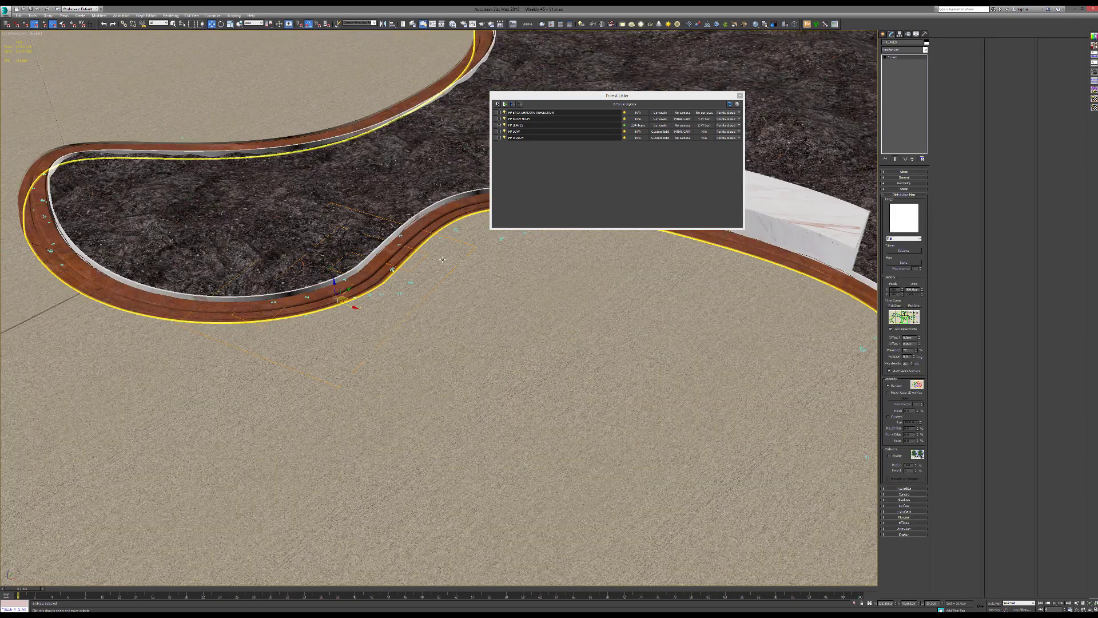
Expand the fallen-leaves Forest object's areas and inspect the leaves painted along the wooden border.
left_click(903, 188)
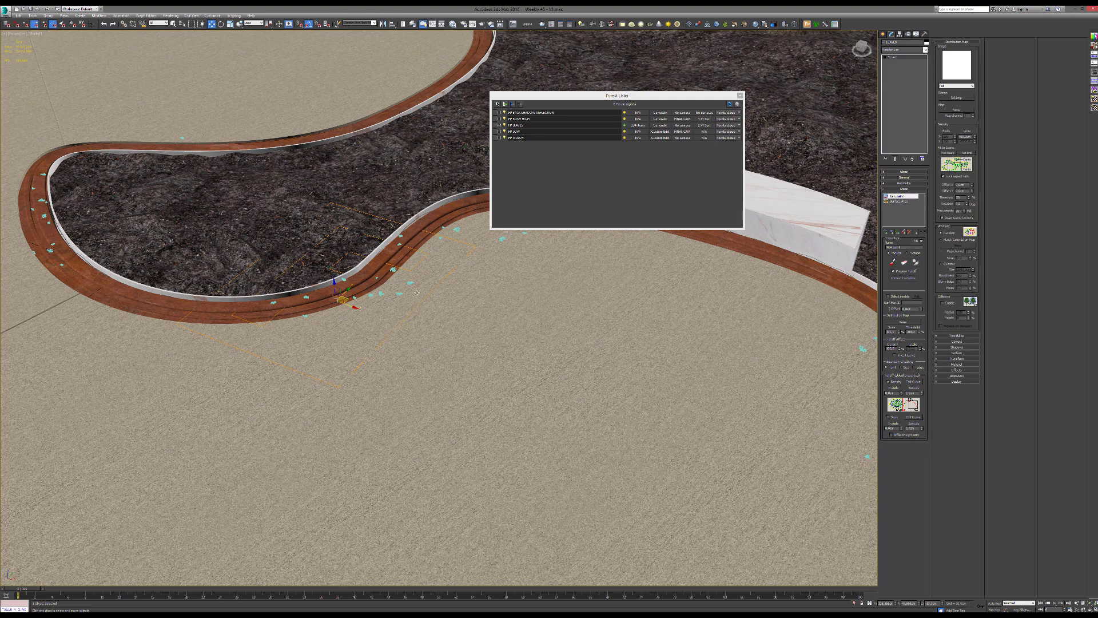
middle_click_drag(620, 277, 518, 287)
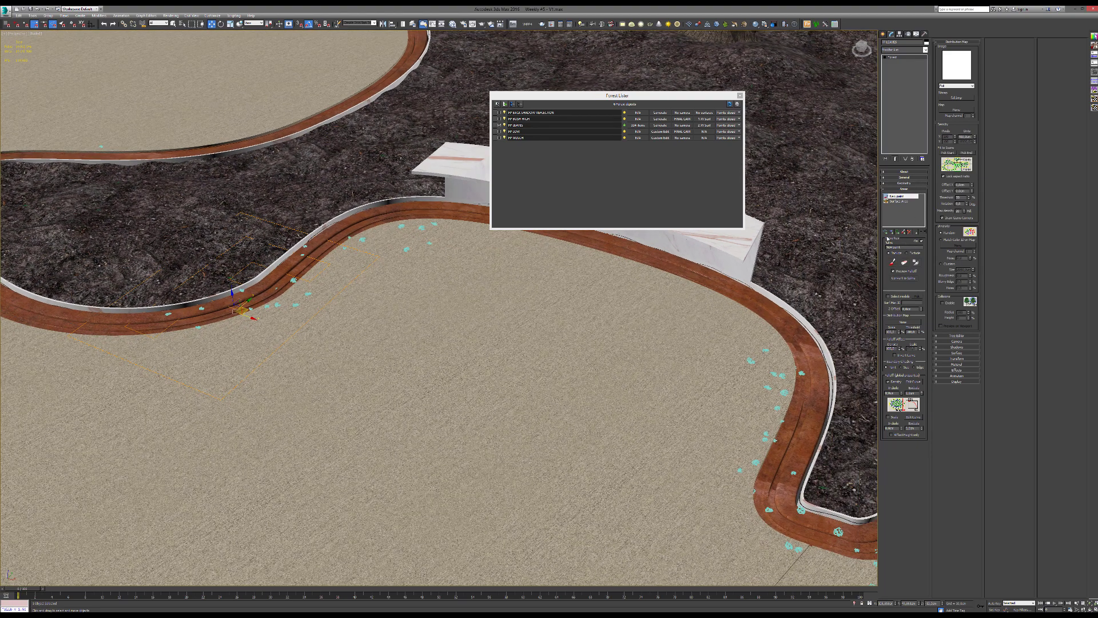
middle_click_drag(674, 256, 618, 250)
Try the surface area for the fallen leaves across the whole plaza, and return to the painted area along the edges.
left_click(900, 202)
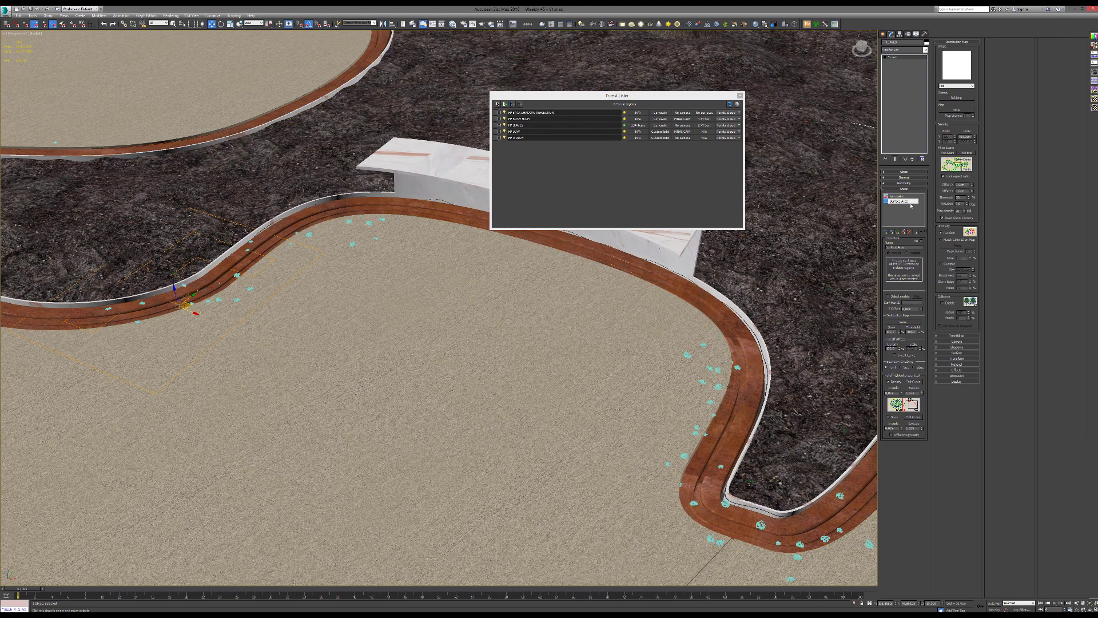
left_click(921, 241)
scroll(479, 325, "down", 5)
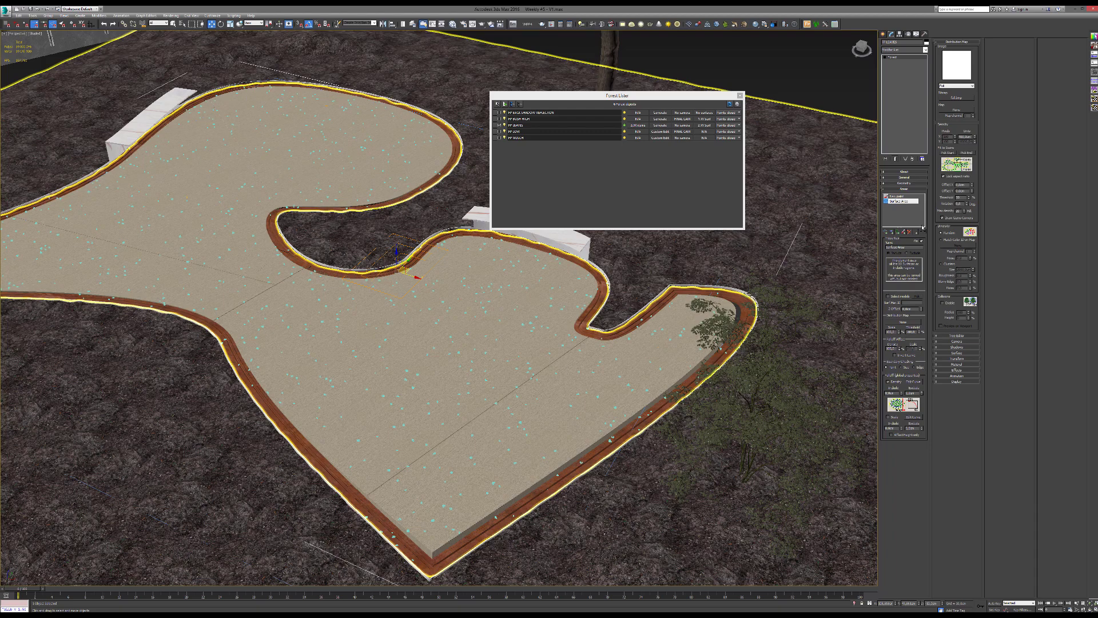
left_click(897, 196)
scroll(348, 306, "up", 5)
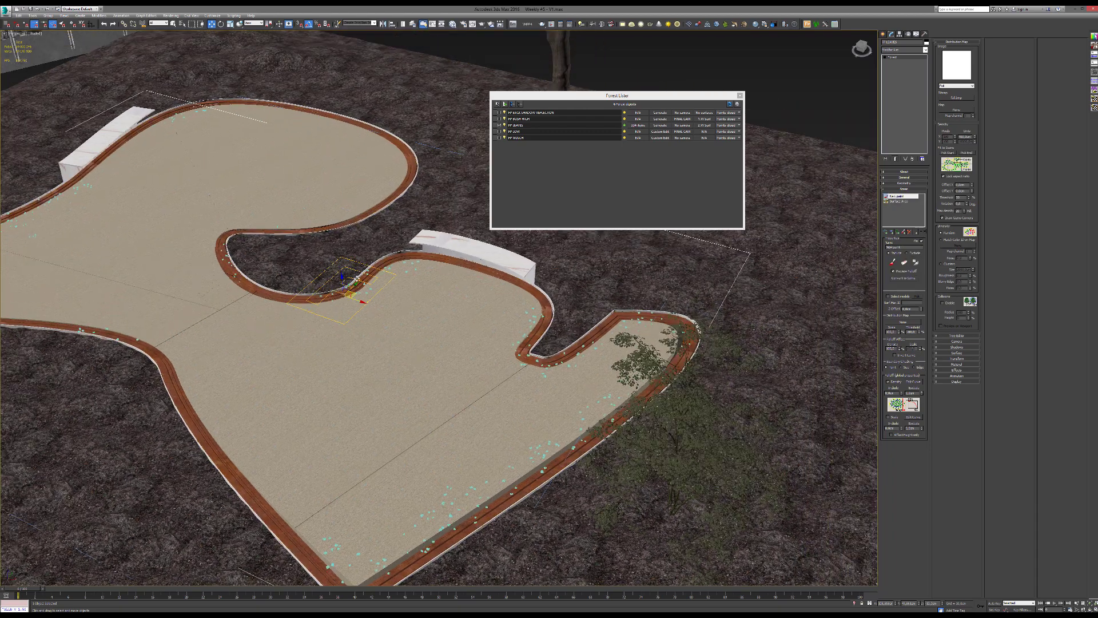
middle_click_drag(738, 336, 584, 342)
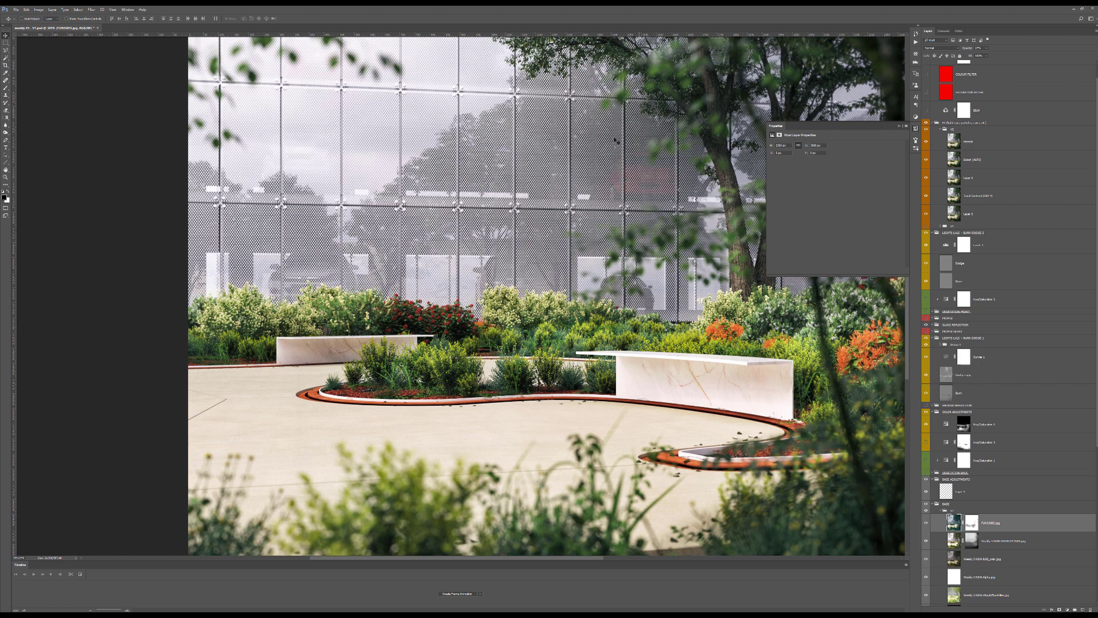
Switch to Photoshop, collapse the floating layer properties and examine the fallen leaves along the planter borders in the final image.
left_click(898, 127)
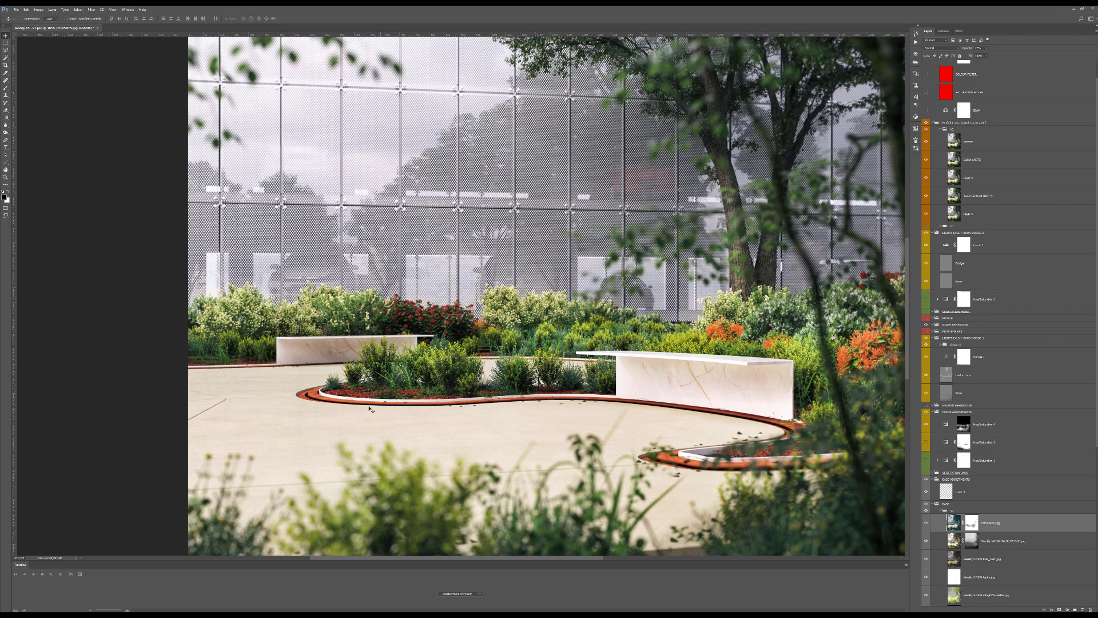
scroll(470, 409, "up", 4, "alt")
scroll(446, 404, "down", 6, "alt")
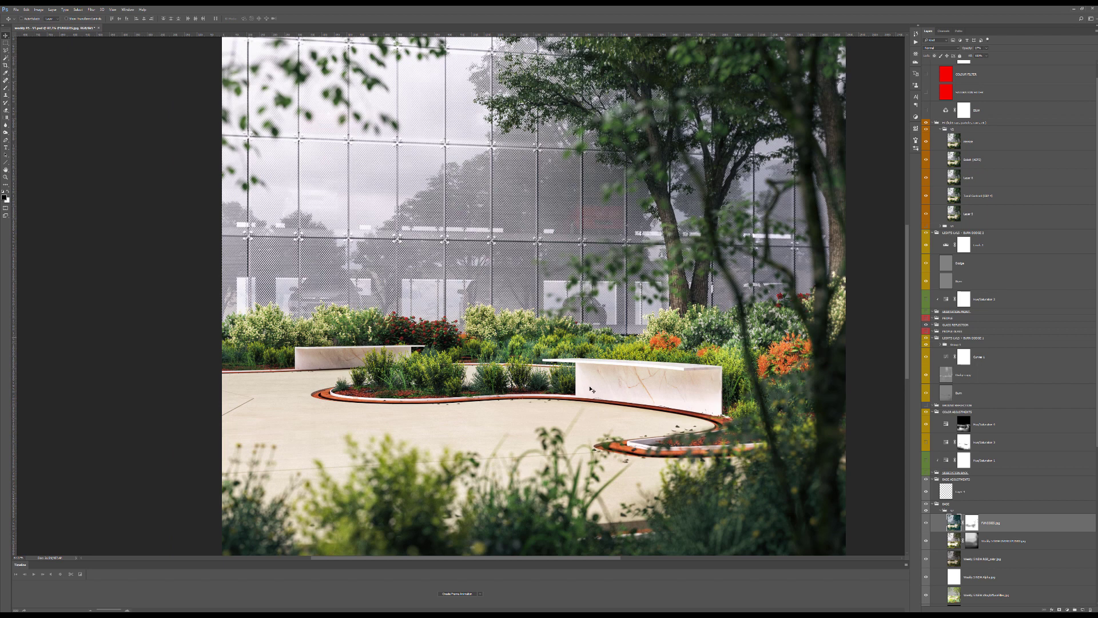
scroll(473, 404, "up", 4, "alt")
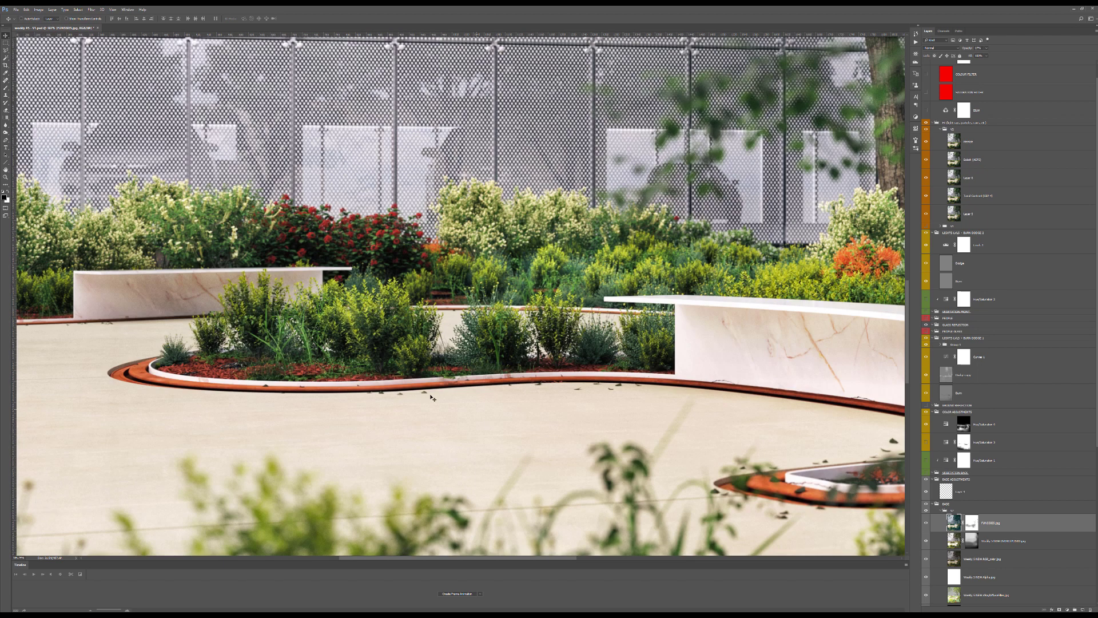
scroll(446, 396, "down", 2, "alt")
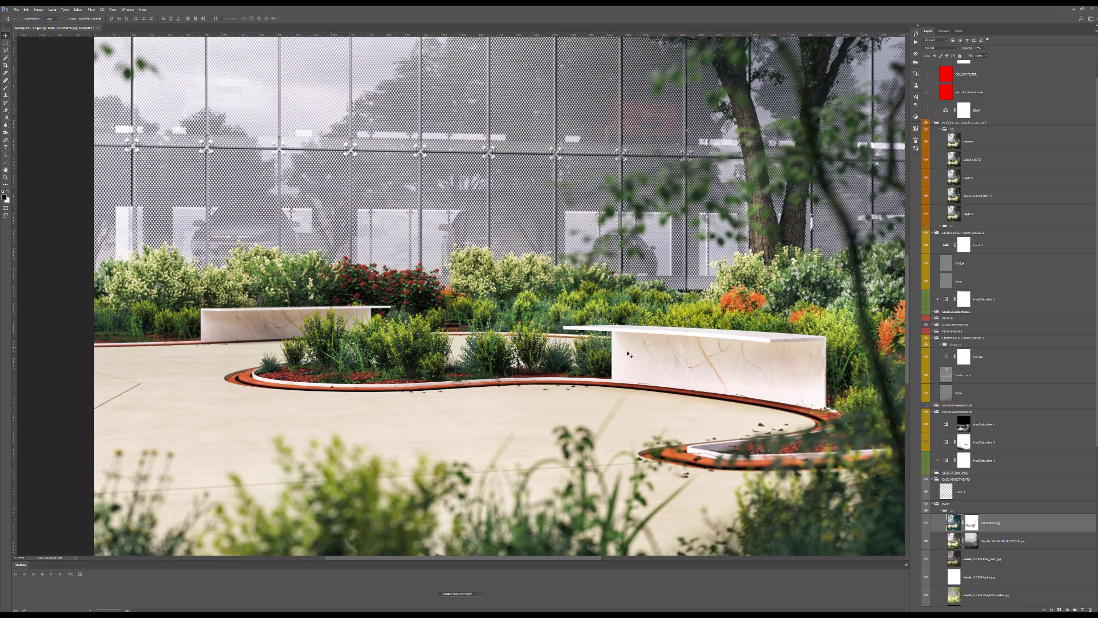
scroll(489, 327, "down", 3, "alt")
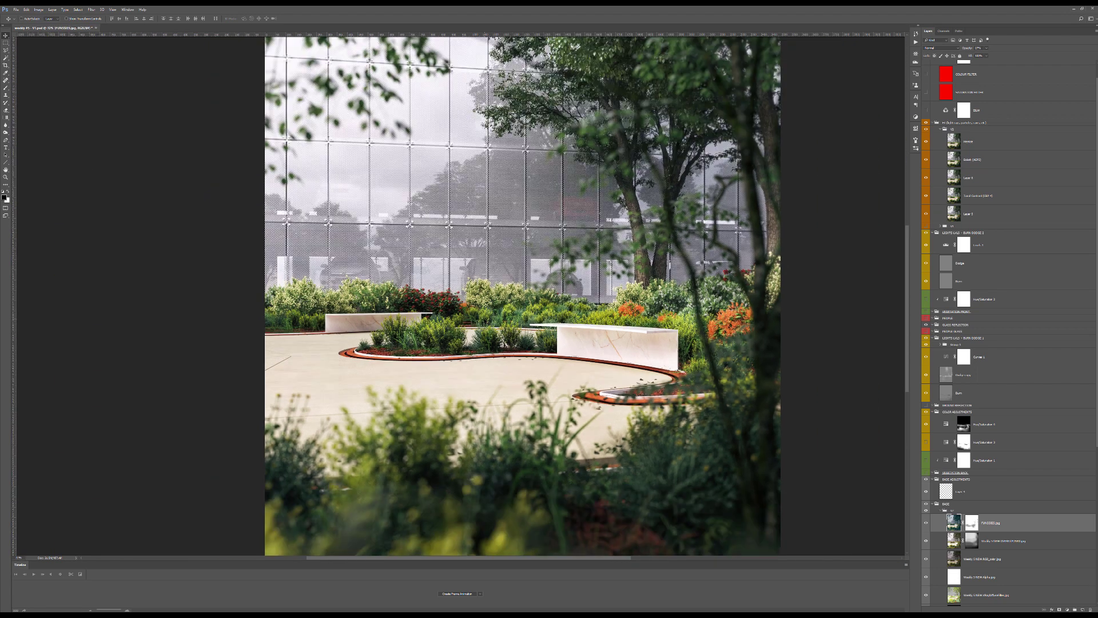
scroll(490, 327, "up", 2, "alt")
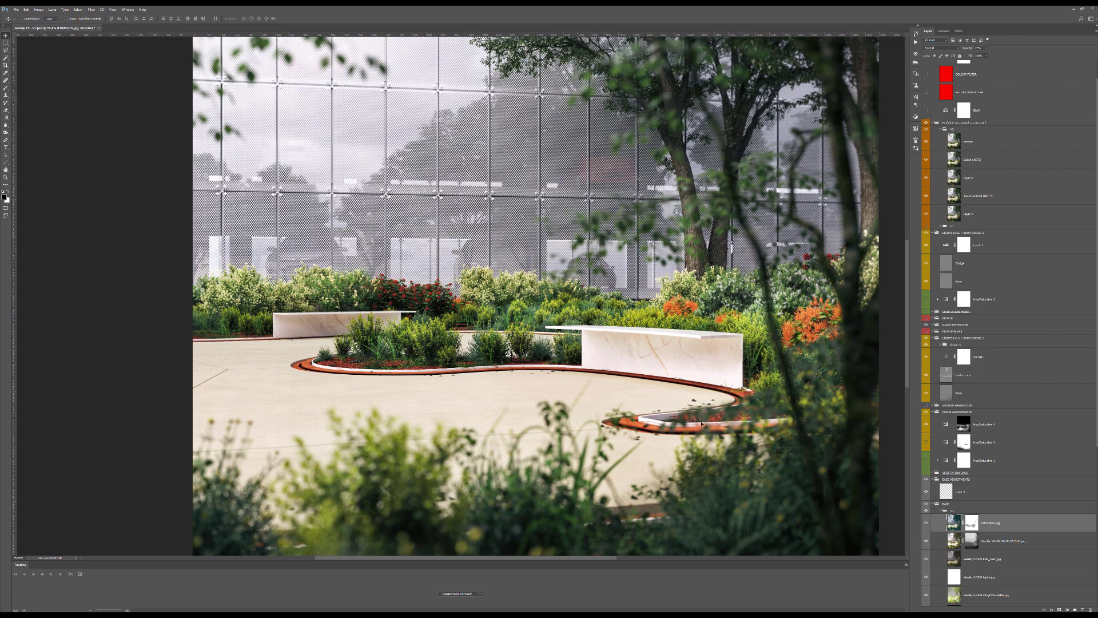
scroll(596, 363, "down", 2, "alt")
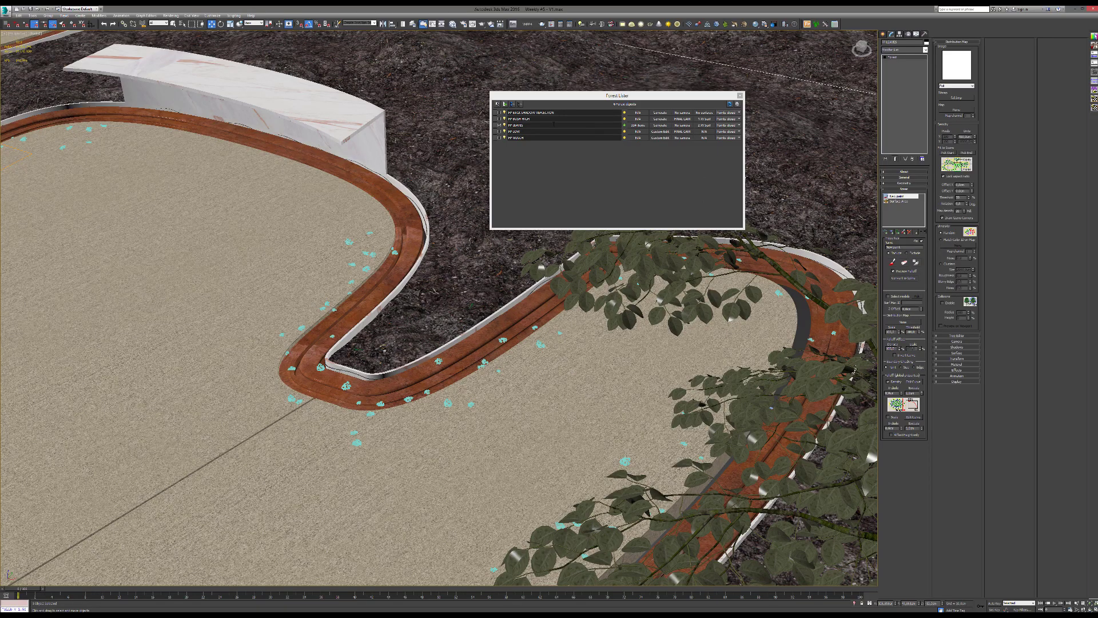
Hide the fallen-leaves Forest object, display the tall-shrub Forest object and inspect the bushes scattered behind the plaza.
left_click(500, 125)
left_click(499, 119)
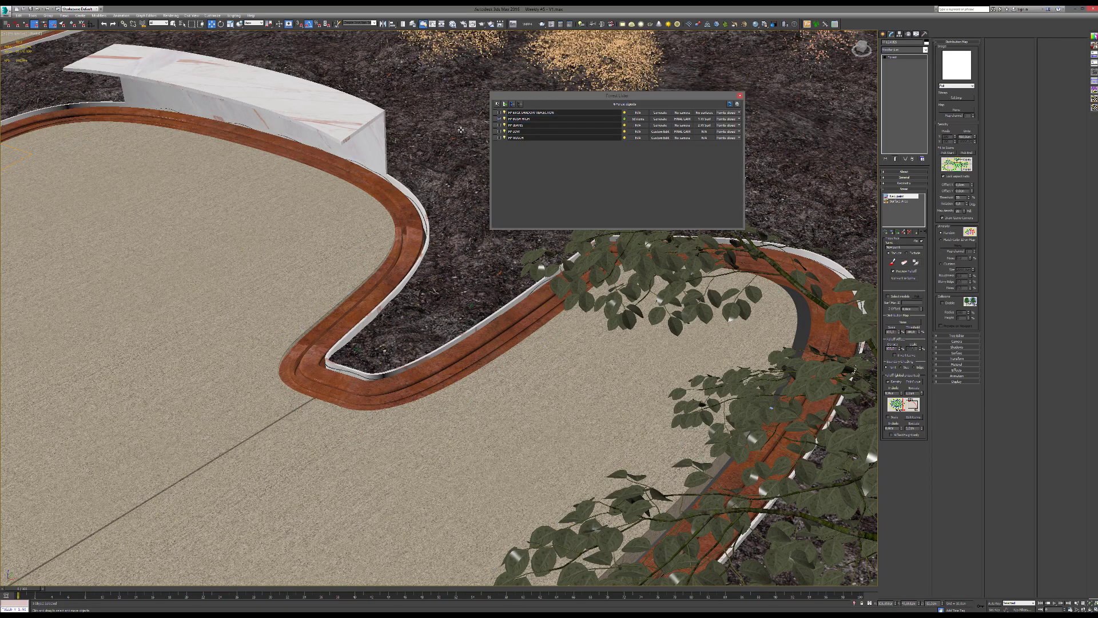
middle_click_drag(326, 201, 406, 404)
scroll(407, 404, "down", 10)
middle_click_drag(486, 507, 472, 461)
scroll(369, 352, "up", 5)
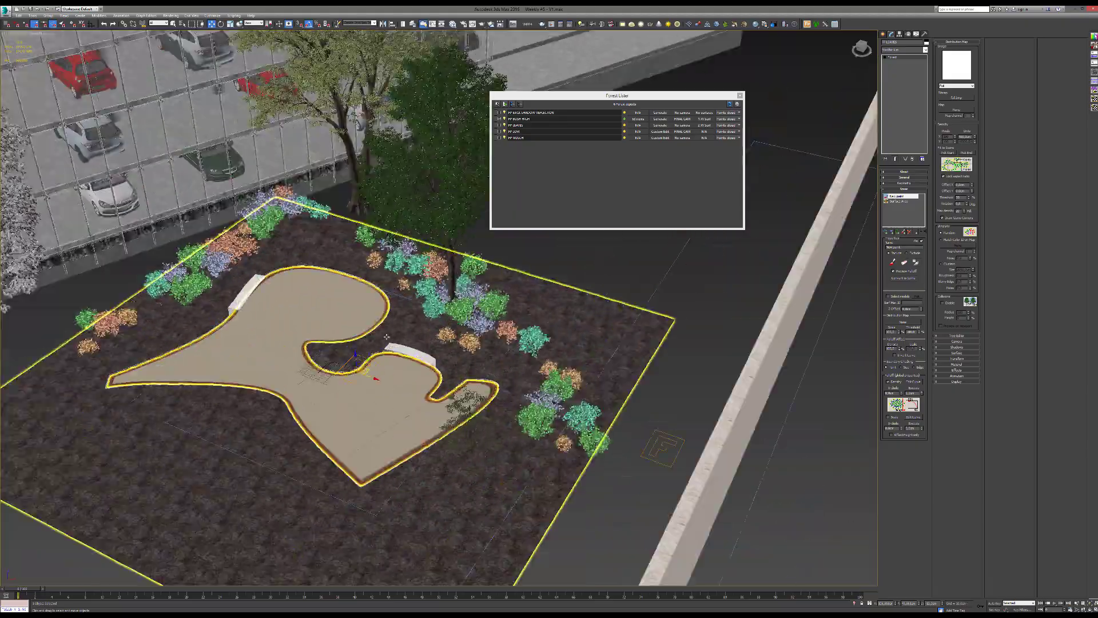
middle_click_drag(403, 363, 367, 307, "alt")
scroll(368, 307, "up", 8)
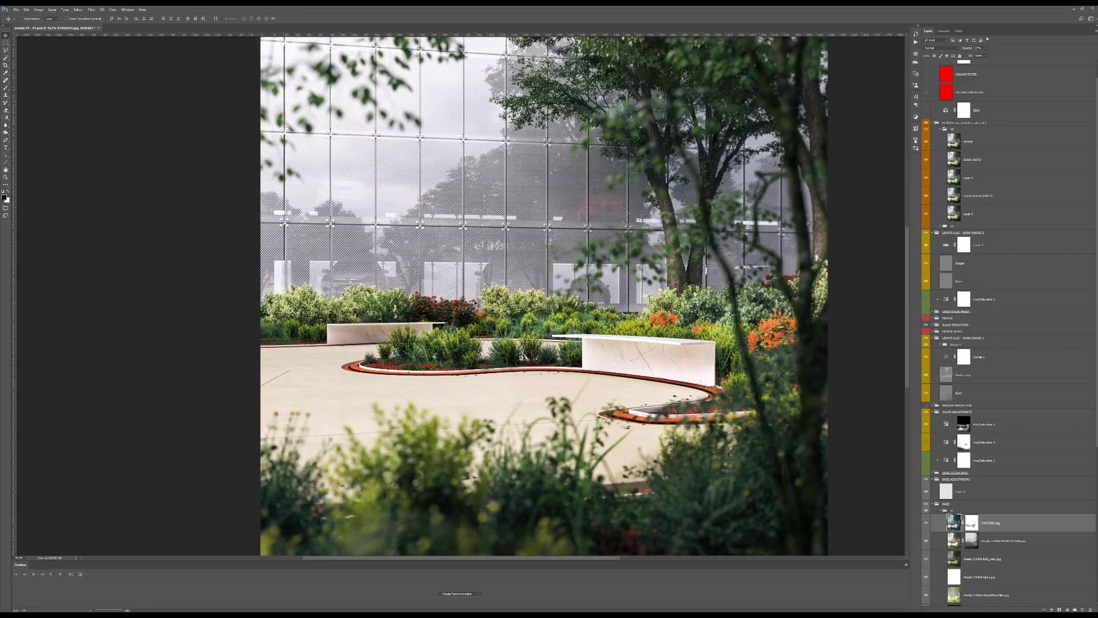
Switch to Photoshop and examine the flowering shrubs along the facade and behind the marble benches in the final image.
scroll(420, 293, "up", 2, "alt")
scroll(402, 290, "down", 2, "alt")
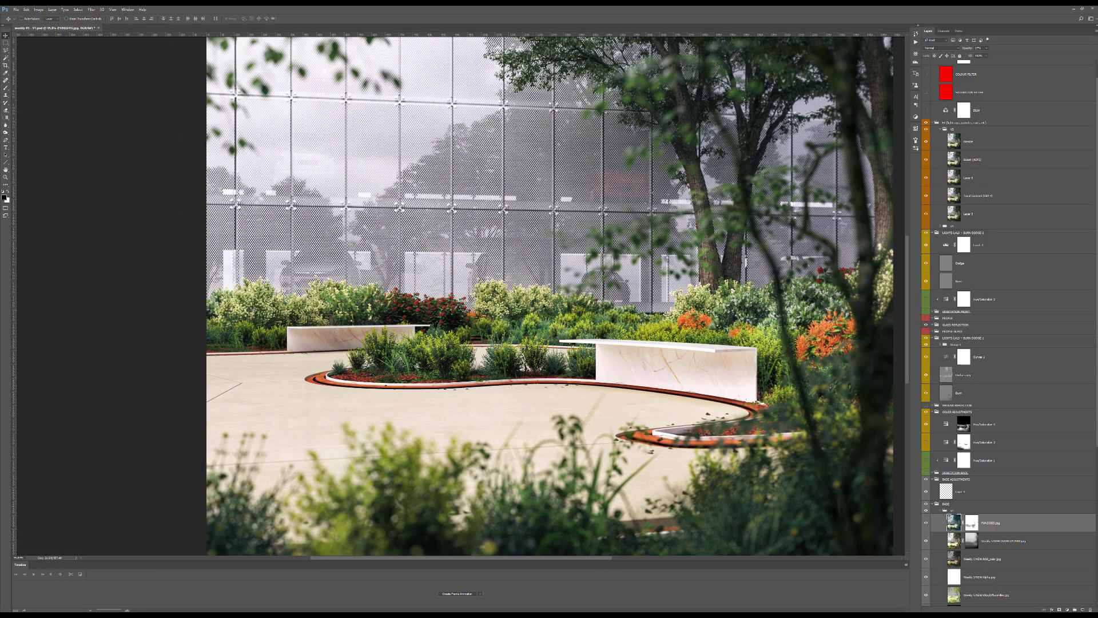
scroll(644, 317, "up", 3, "alt")
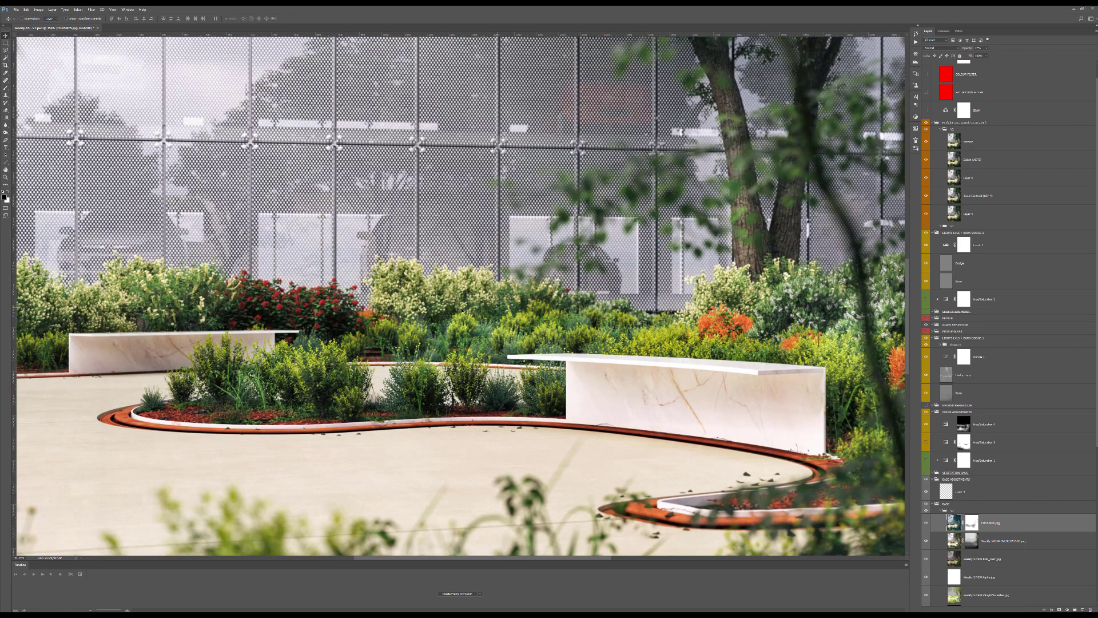
scroll(581, 304, "down", 4, "alt")
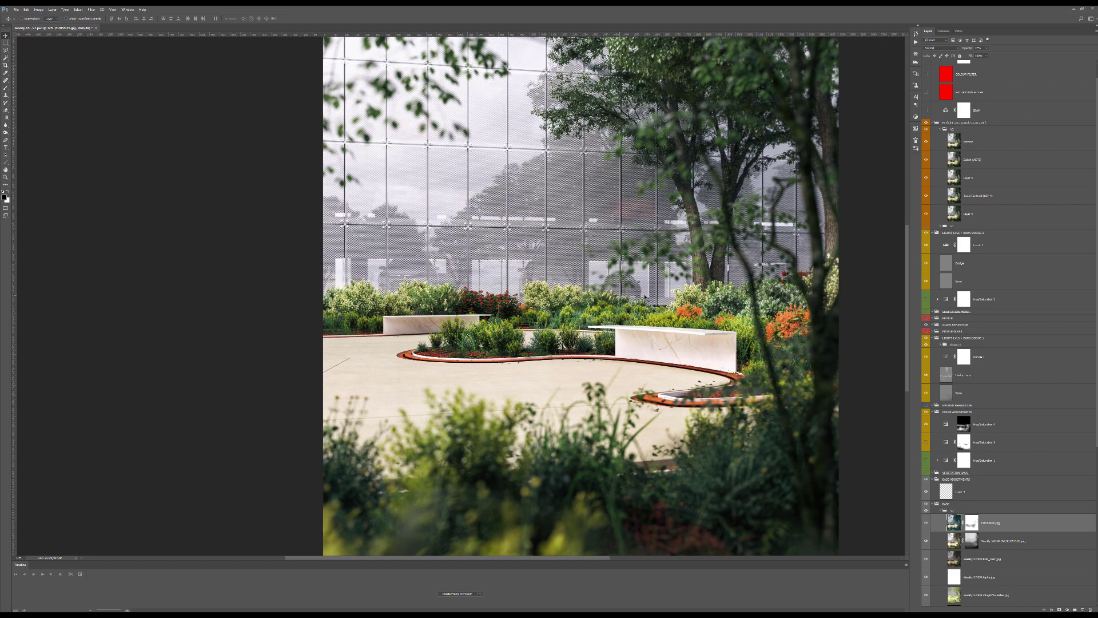
scroll(645, 297, "up", 5, "alt")
scroll(630, 289, "down", 5, "alt")
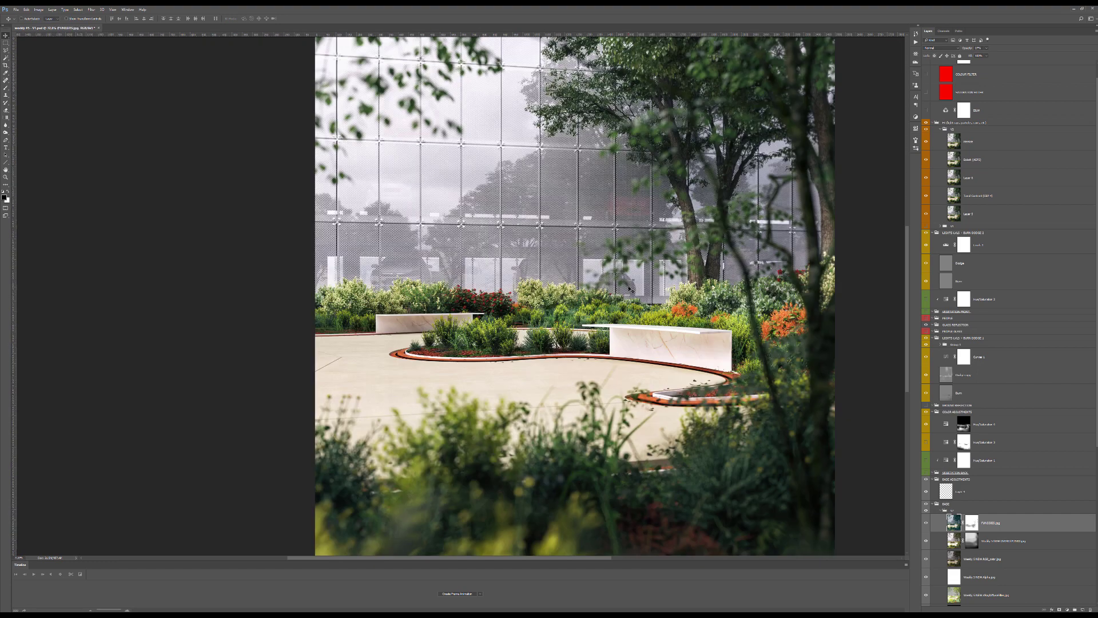
scroll(572, 295, "down", 2, "alt")
scroll(467, 304, "up", 1, "alt")
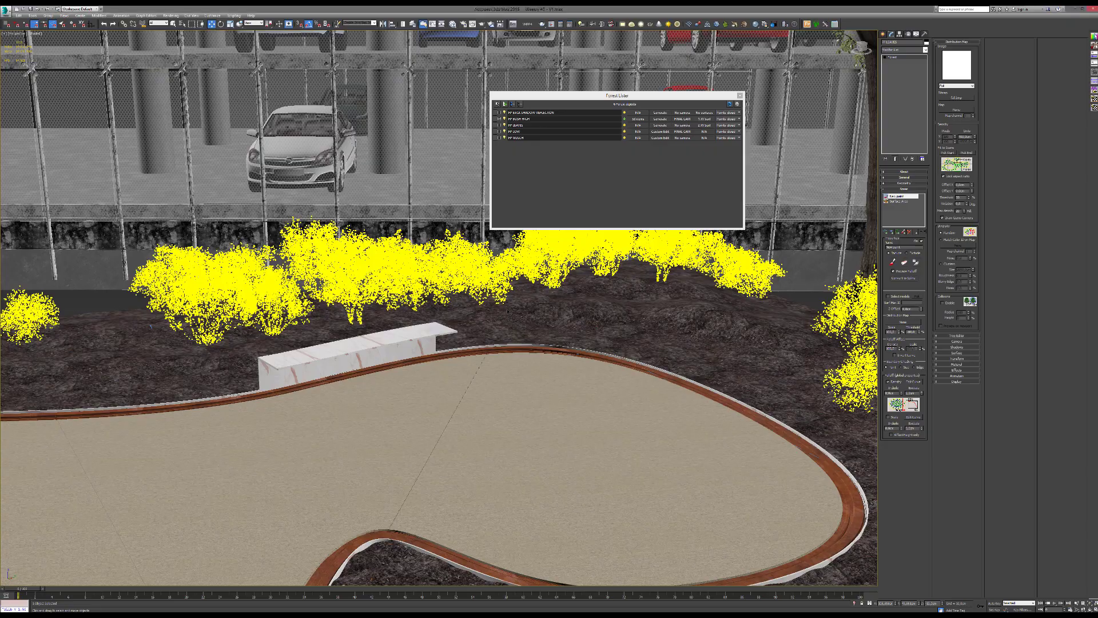
Back in 3ds Max, hide the tall shrubs, display the background-tree Forest object and inspect the trees and wall used for shadows and reflections.
left_click(499, 119)
left_click(499, 113)
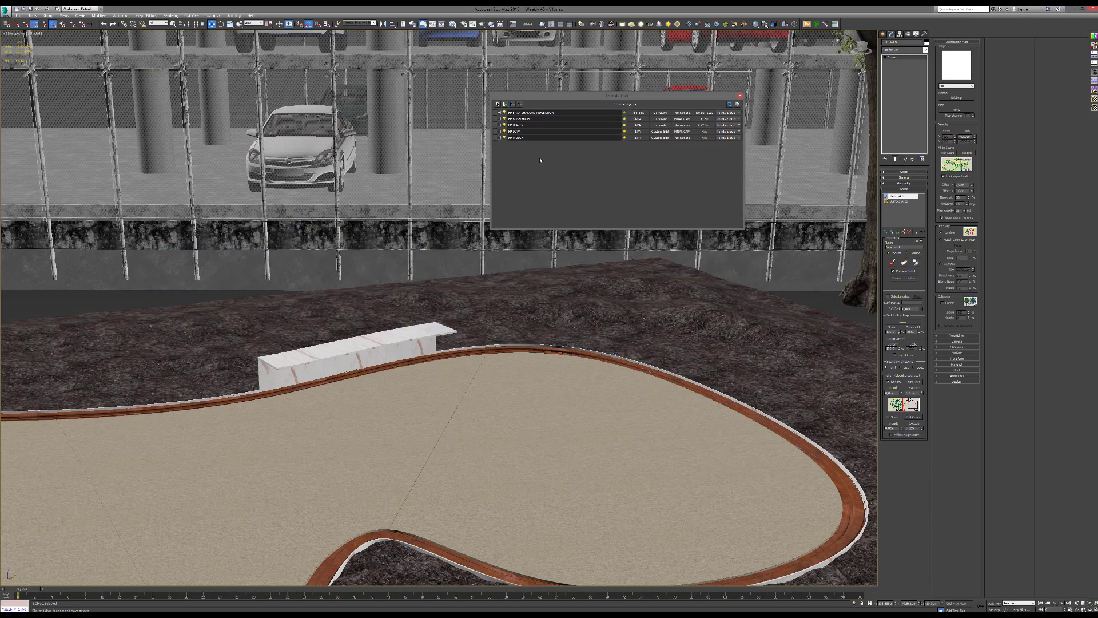
scroll(401, 320, "down", 10)
middle_click_drag(366, 308, 474, 400, "alt")
scroll(344, 345, "down", 5)
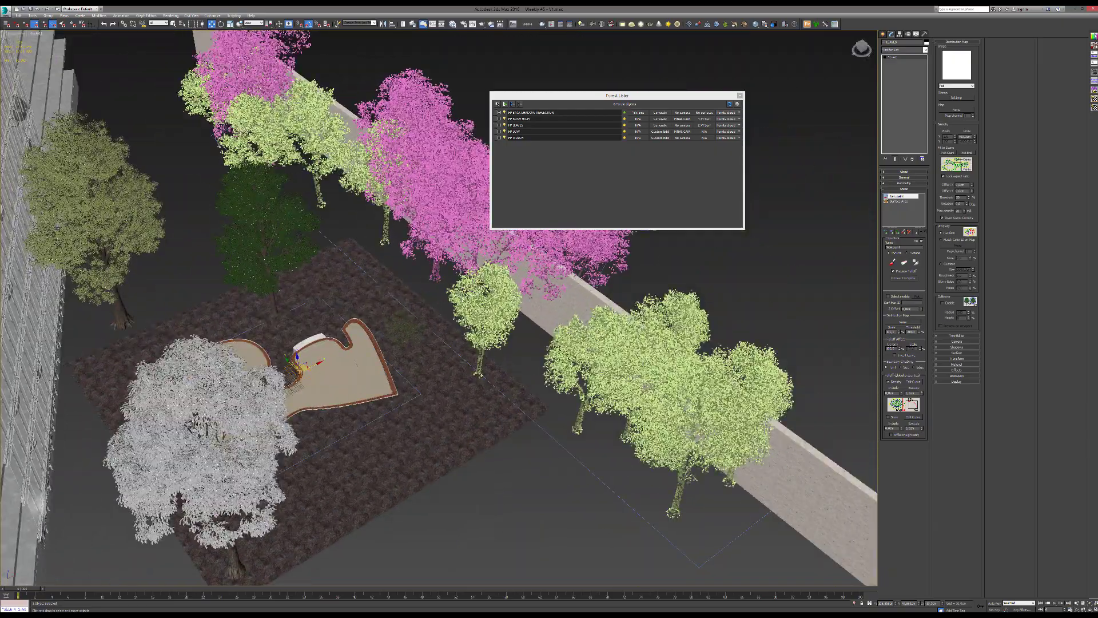
left_click(572, 307)
middle_click_drag(573, 306, 761, 90, "alt")
left_click(498, 268)
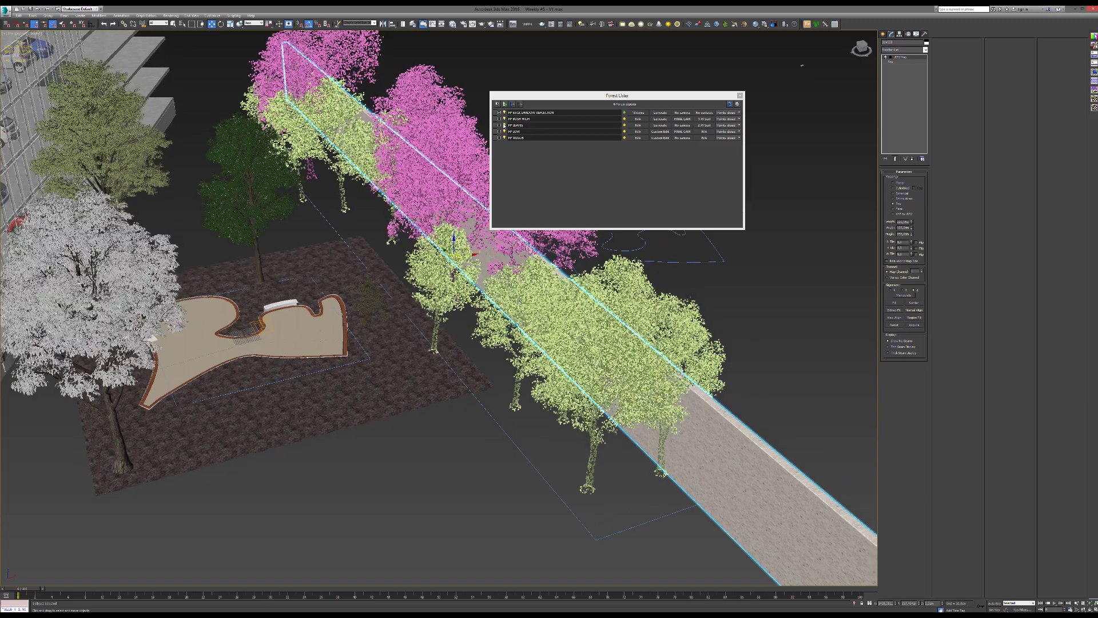
Display the four remaining Forest objects together with the background trees and view the complete planting around the plaza.
left_click(499, 119)
left_click(499, 125)
left_click(499, 132)
left_click(499, 138)
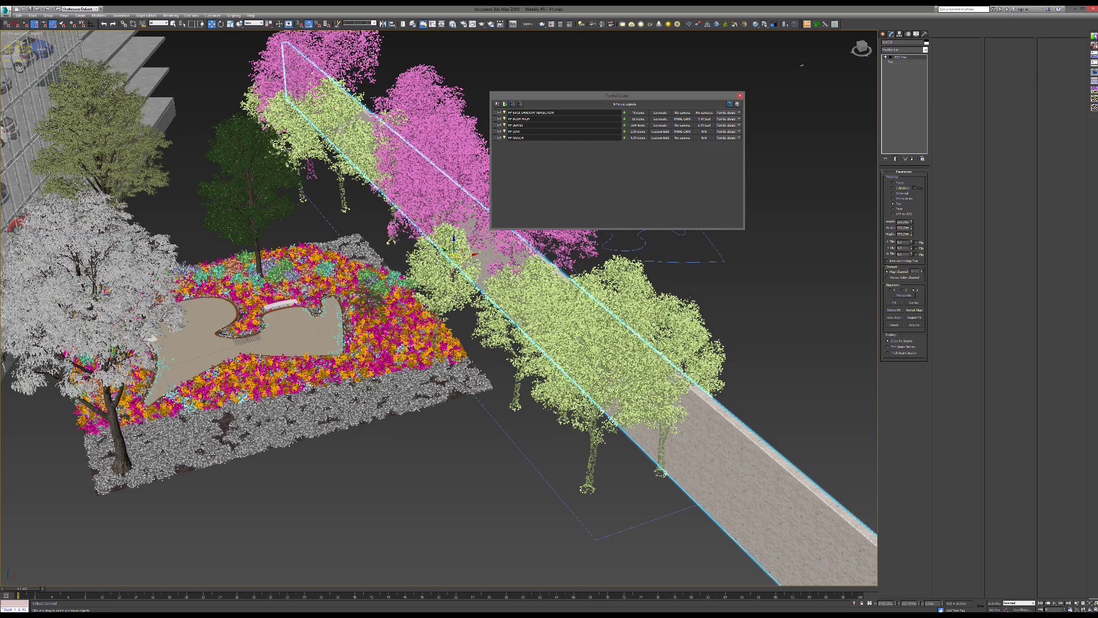
middle_click_drag(802, 65, 559, 271, "alt")
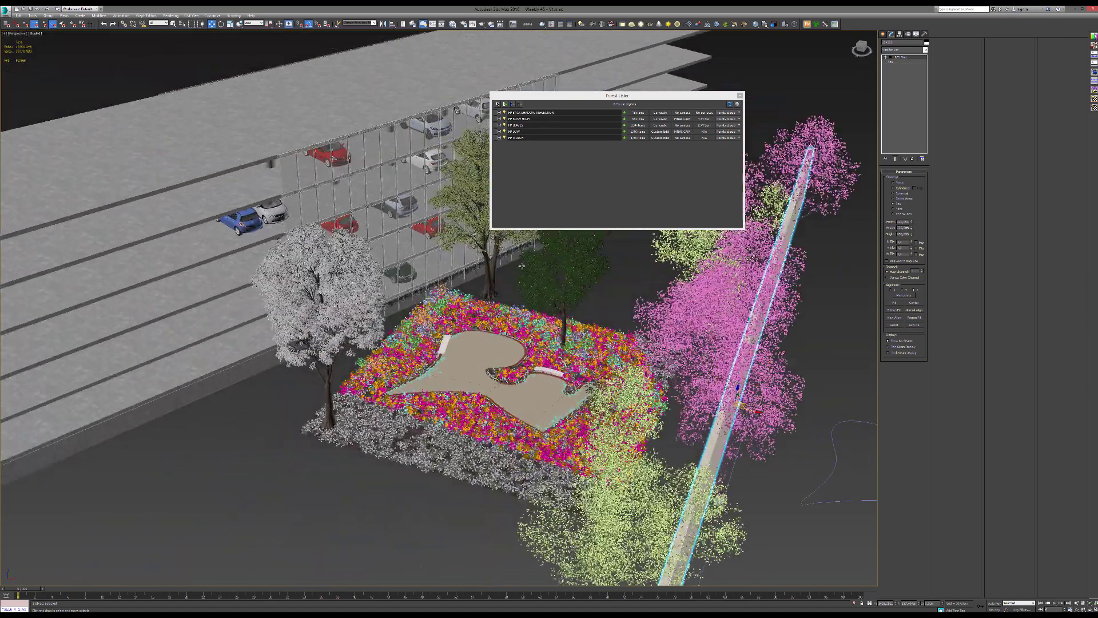
Select the dark green tree behind the plaza and inspect its placement among the surrounding planting from several angles.
left_click(562, 278)
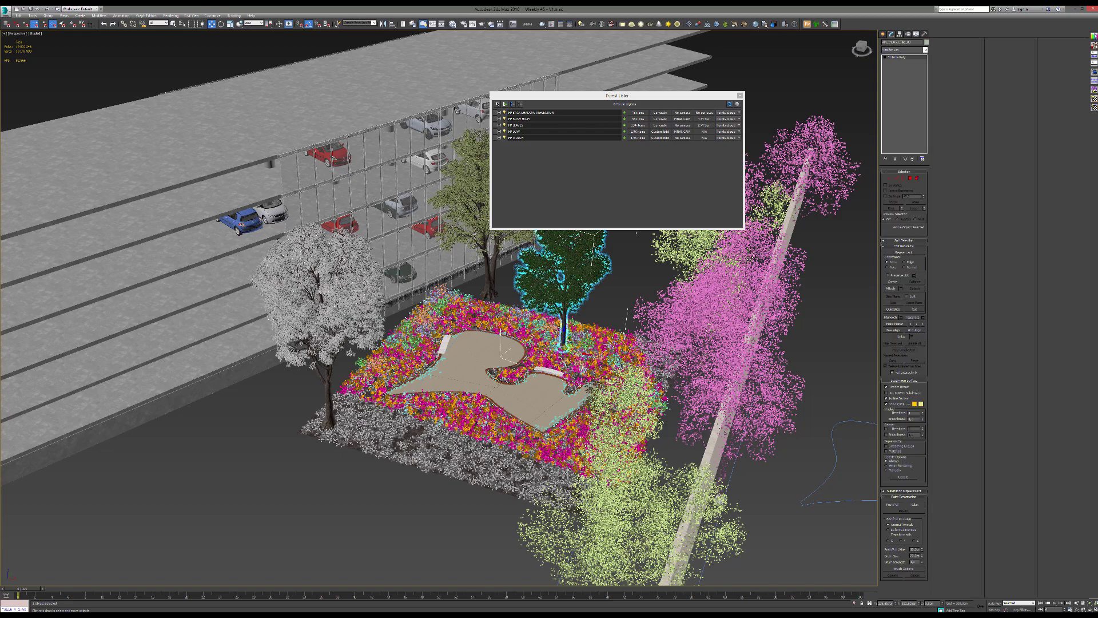
middle_click_drag(517, 366, 406, 308)
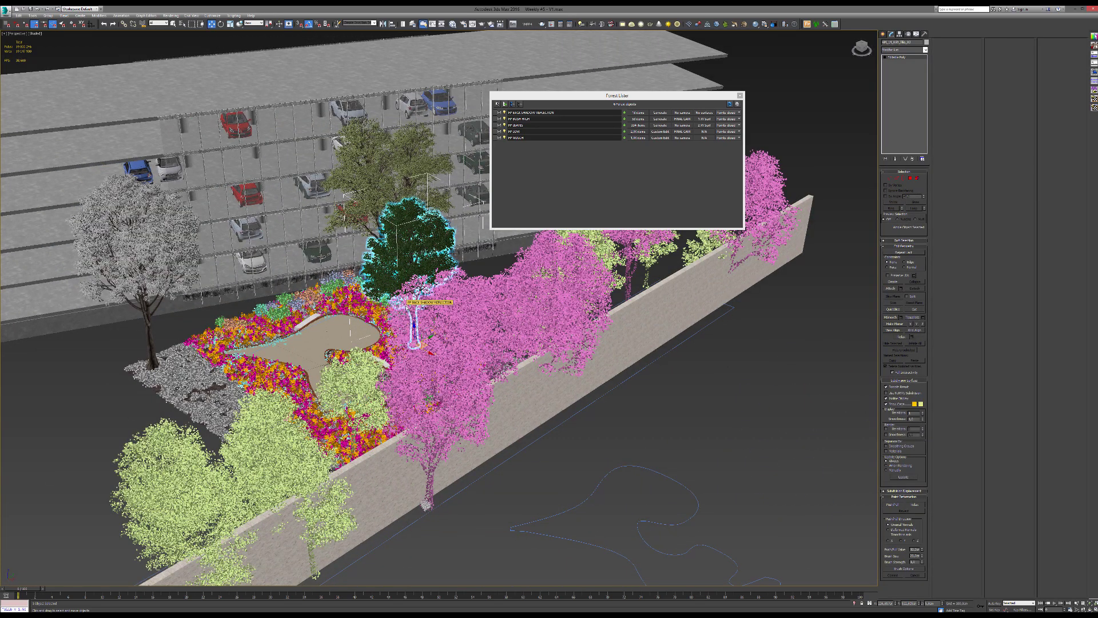
middle_click_drag(405, 298, 547, 302)
scroll(540, 300, "up", 5)
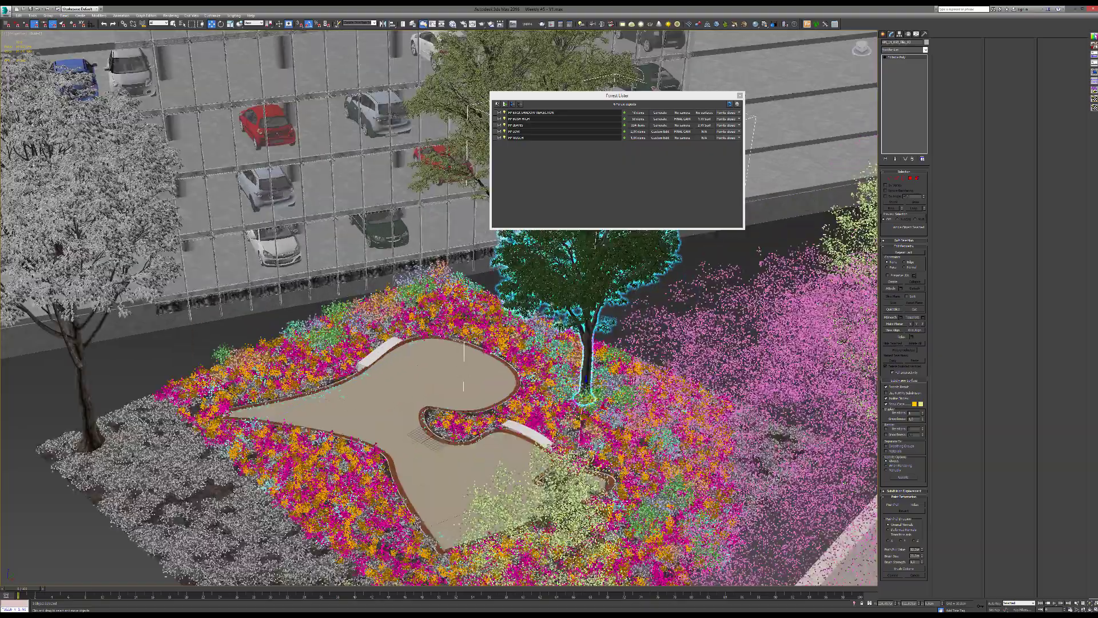
middle_click_drag(468, 317, 529, 320)
scroll(435, 317, "down", 3)
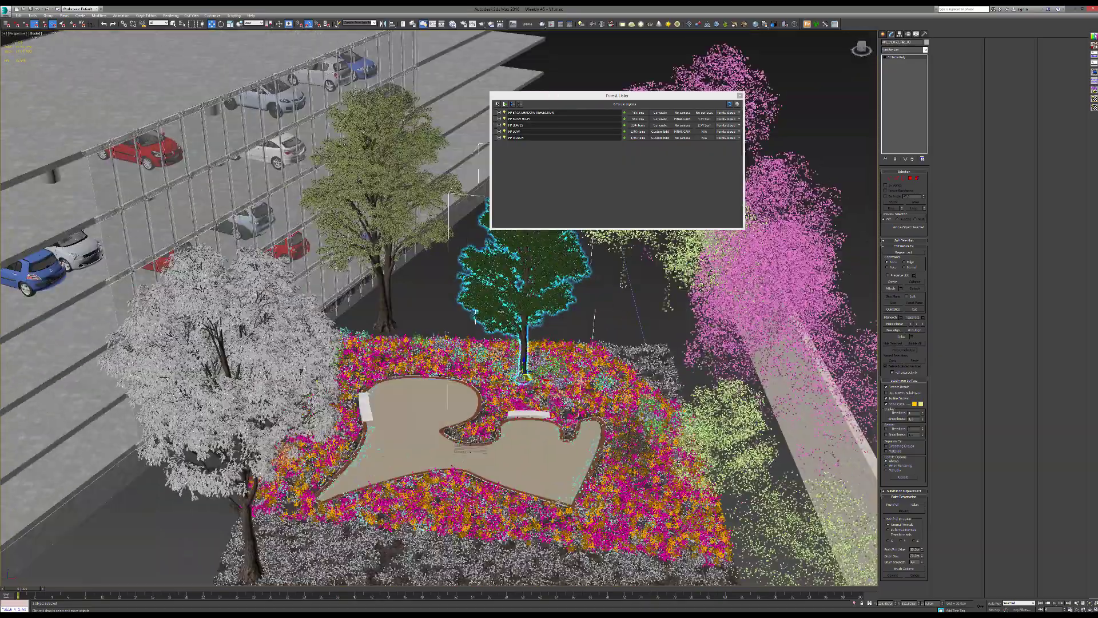
View the scene through the camera, identify the large tree behind the bench and the foreground branches, and close the Forest Lister.
key("c")
left_click(531, 279)
double_click(530, 275)
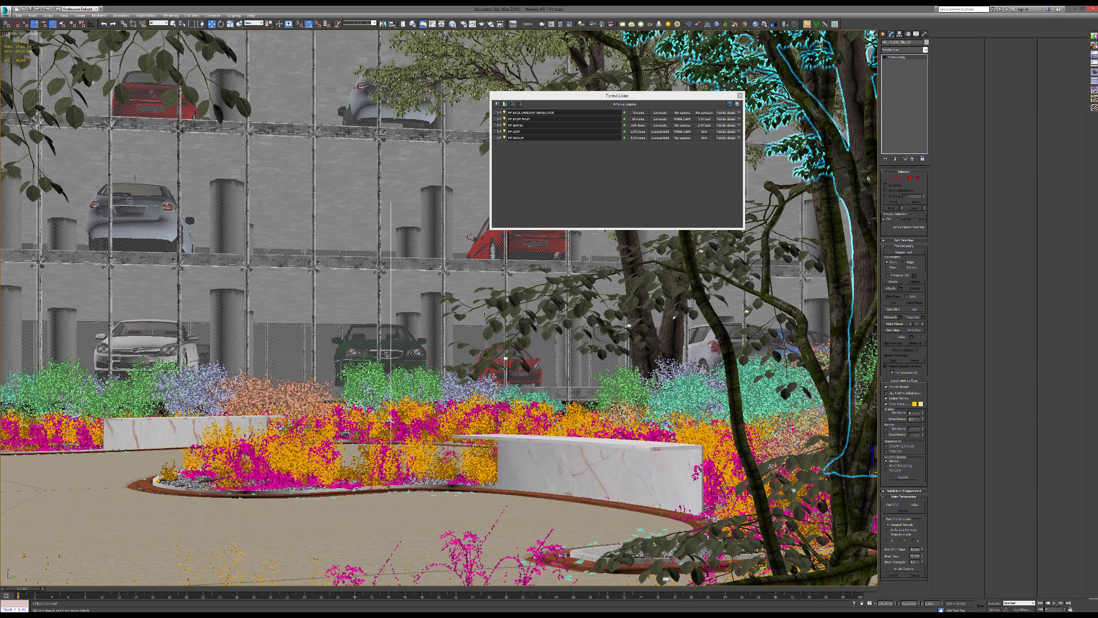
left_click(627, 244)
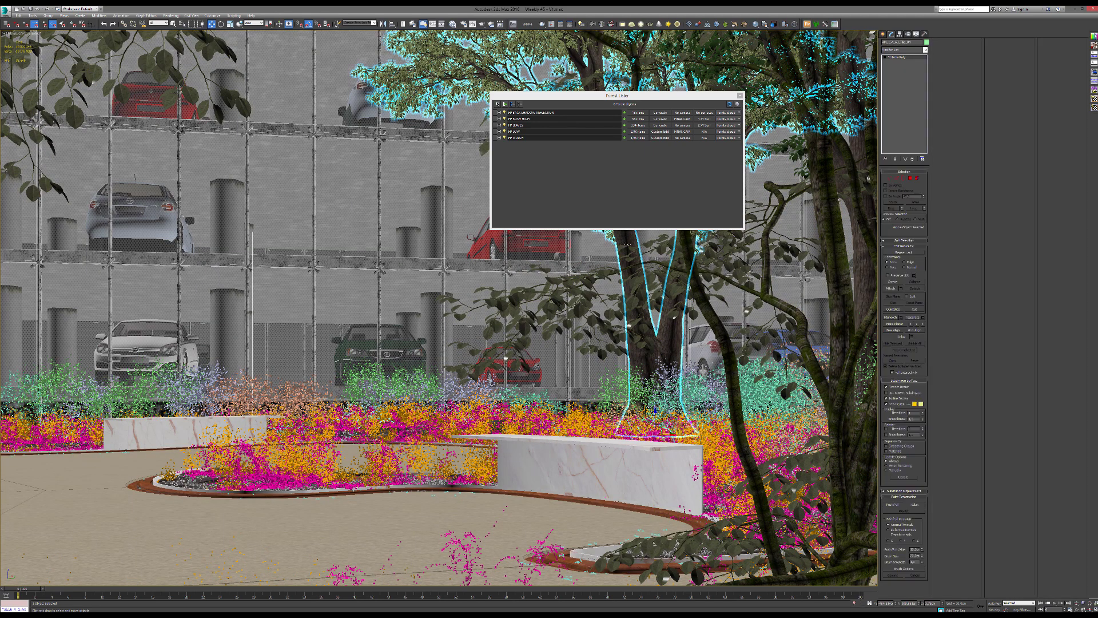
left_click(739, 95)
left_click(87, 65)
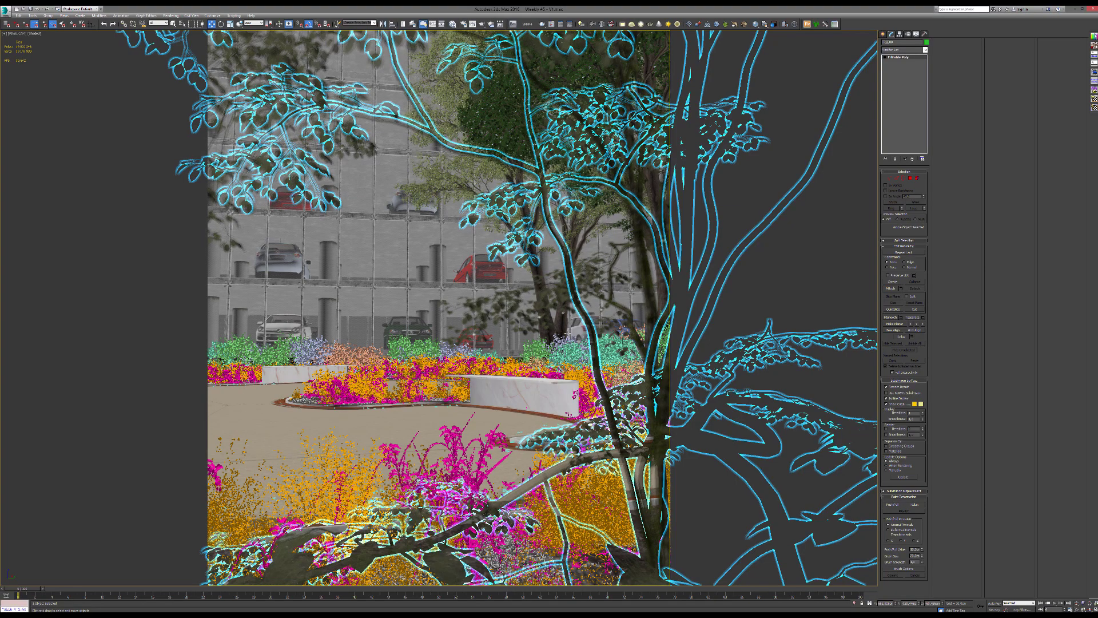
Select the mesh facade, then the view's physical camera, and inspect the camera's lens, aperture and depth-of-field settings.
left_click(493, 305)
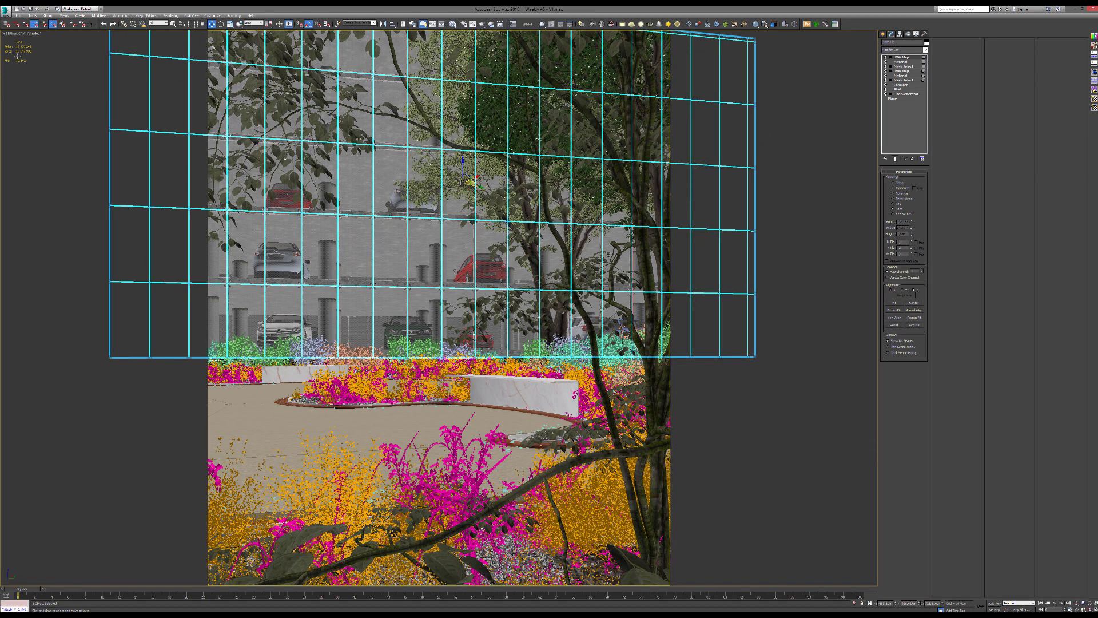
left_click(17, 35)
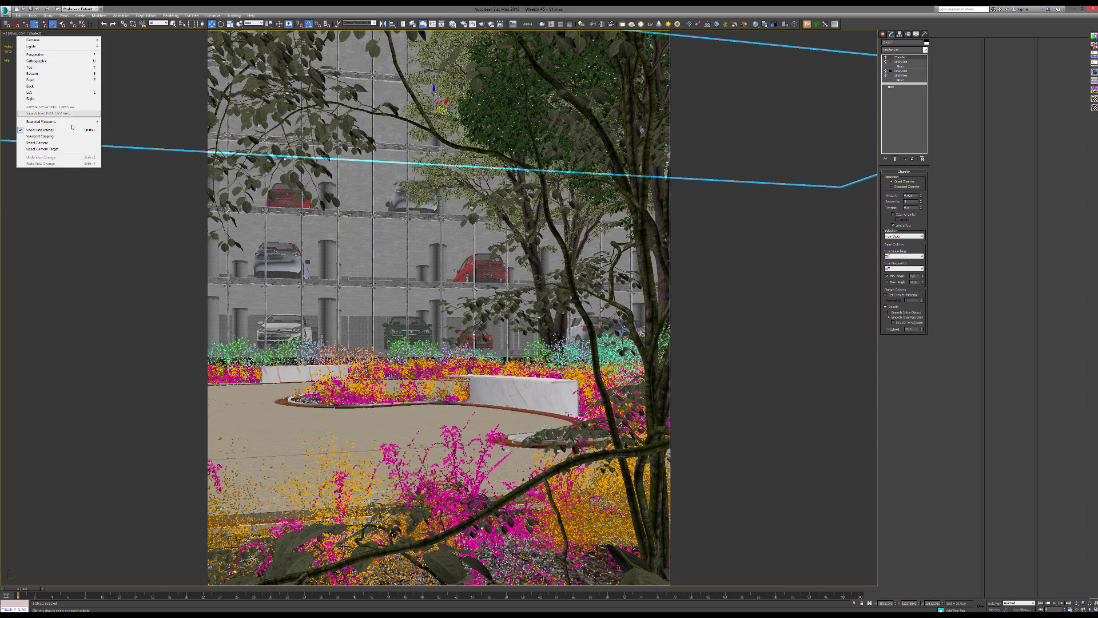
left_click(51, 142)
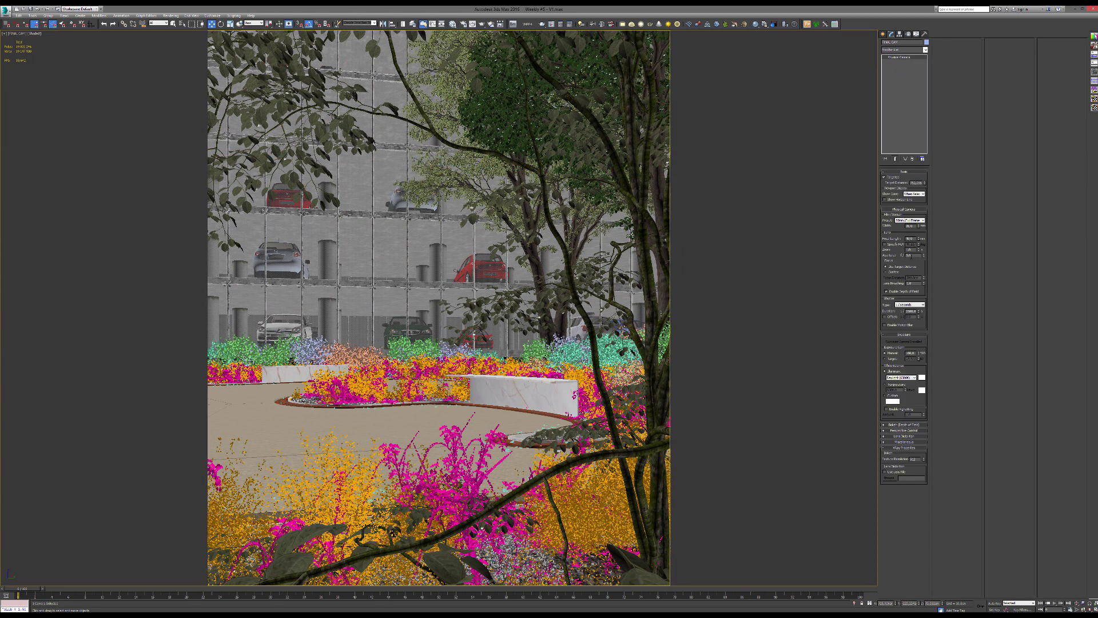
left_click_drag(911, 255, 896, 256)
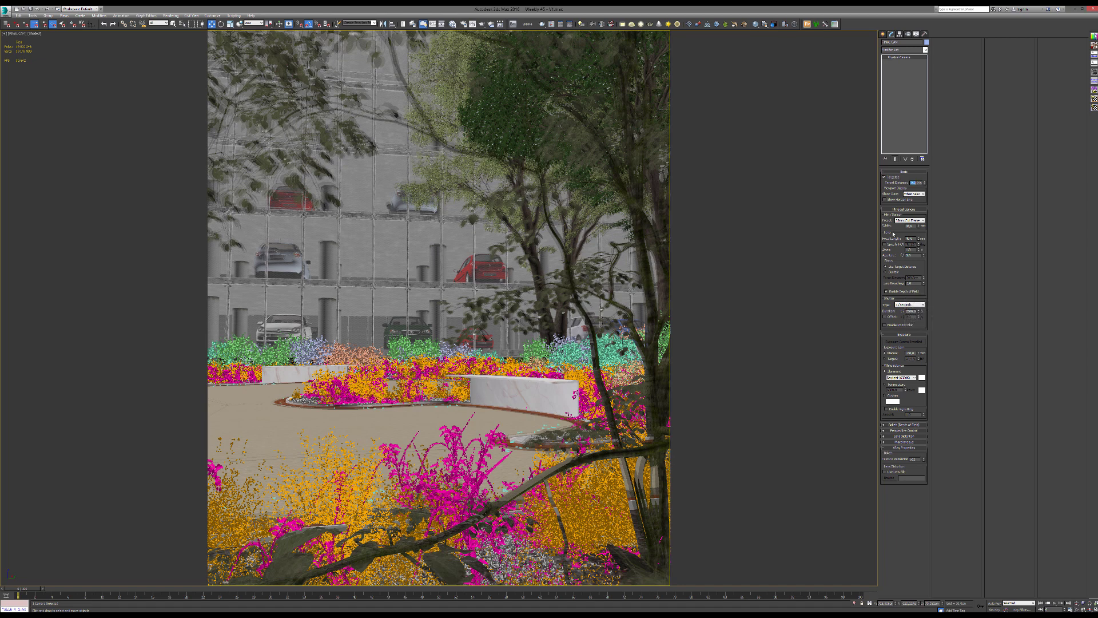
Select the curved planter edging and the vertical facade cable in the camera view to identify the modelled elements.
left_click(491, 381)
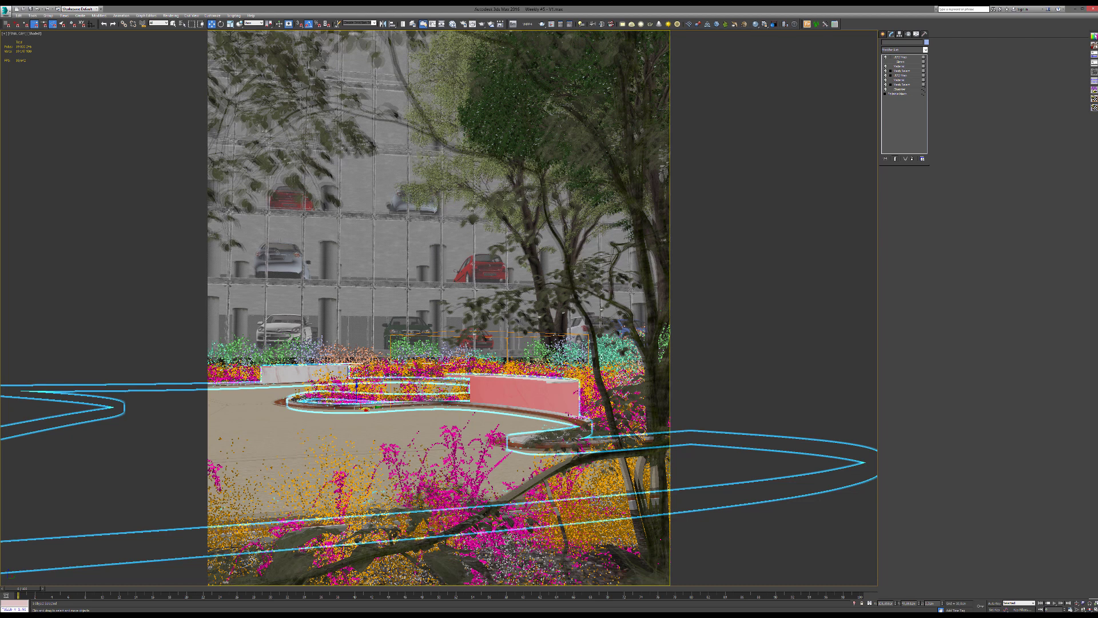
left_click(373, 240)
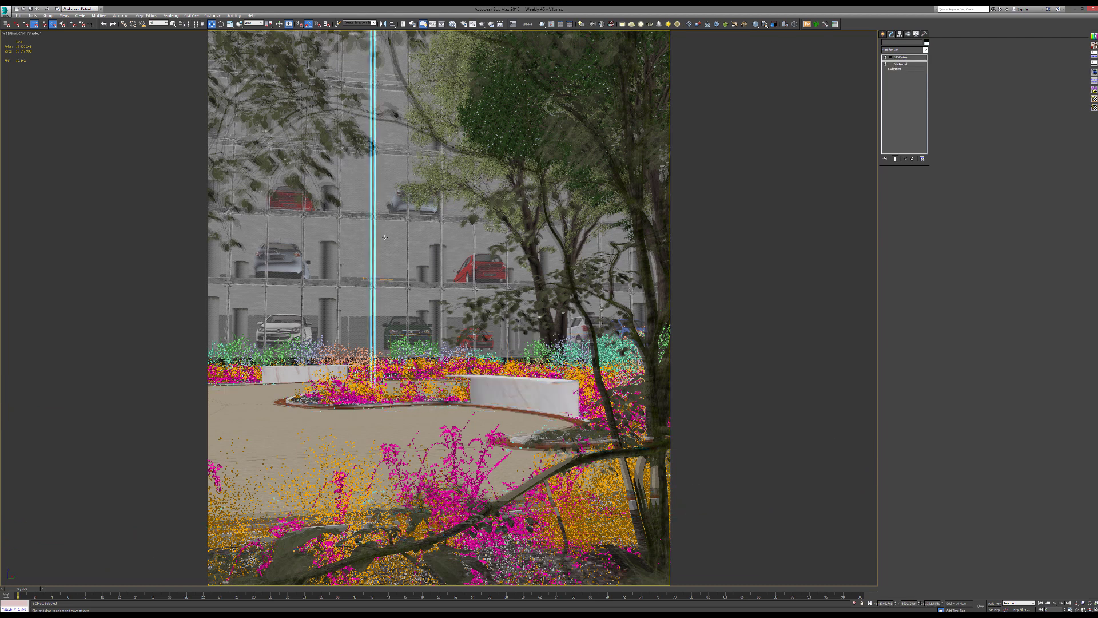
left_click(415, 253)
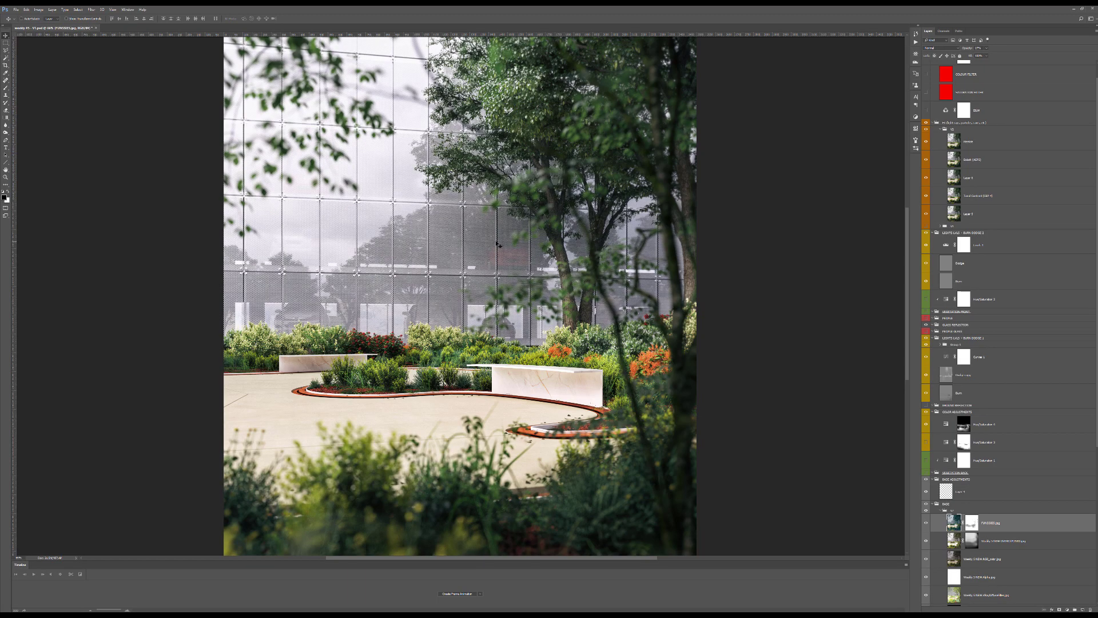
Switch to Photoshop and examine the perforated facade, its cable fixings and the marble bench in the final image.
scroll(391, 281, "up", 3, "alt")
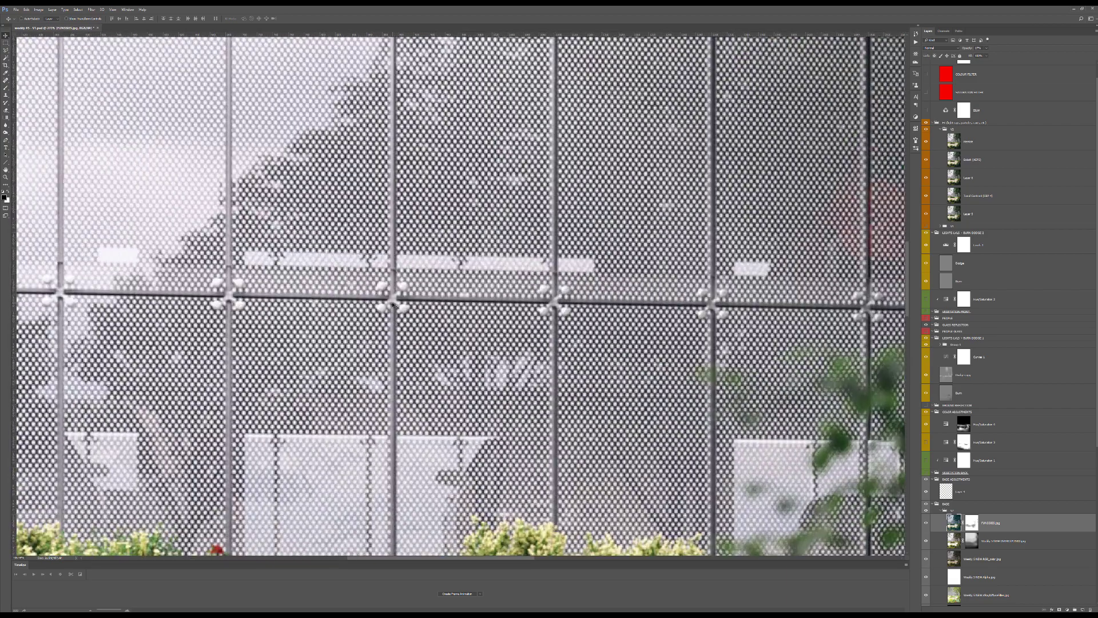
scroll(395, 305, "down", 2, "alt")
scroll(395, 304, "down", 2, "alt")
scroll(504, 360, "up", 4, "alt")
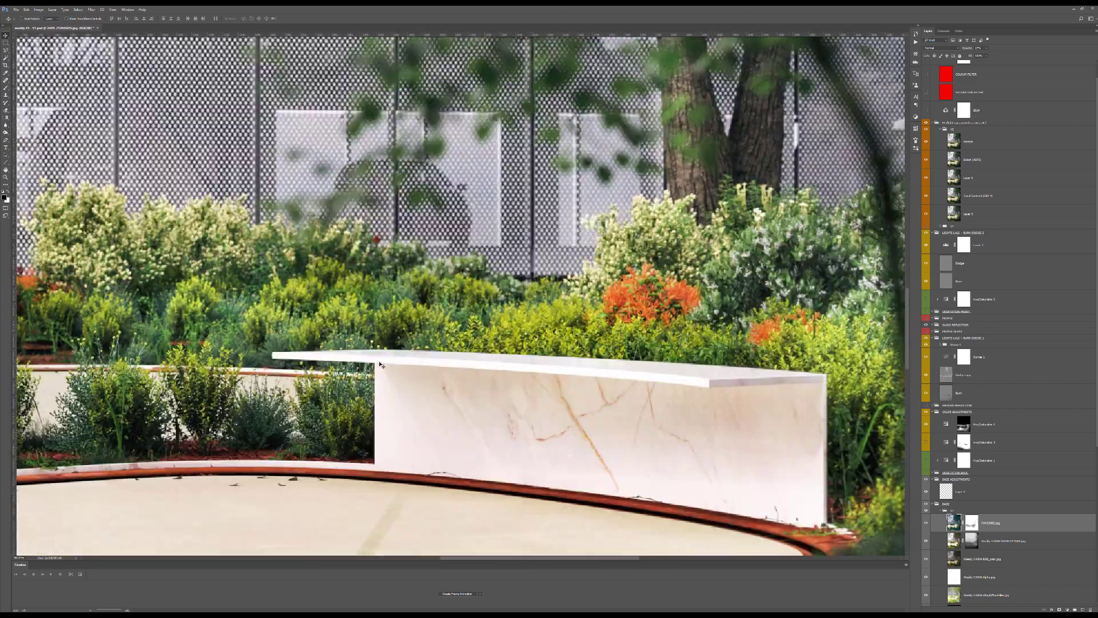
scroll(532, 372, "down", 1, "alt")
scroll(532, 371, "down", 4, "alt")
scroll(532, 373, "up", 1, "alt")
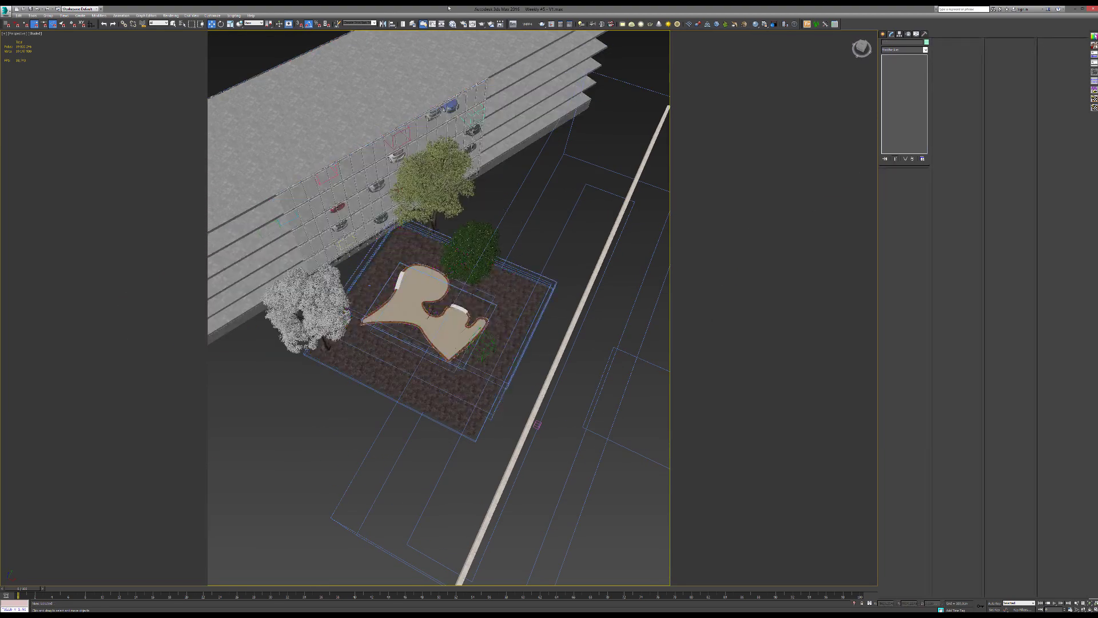
Back in 3ds Max, review the common and V-Ray render settings, then the environment and exposure settings, and close both dialogs.
left_click(464, 24)
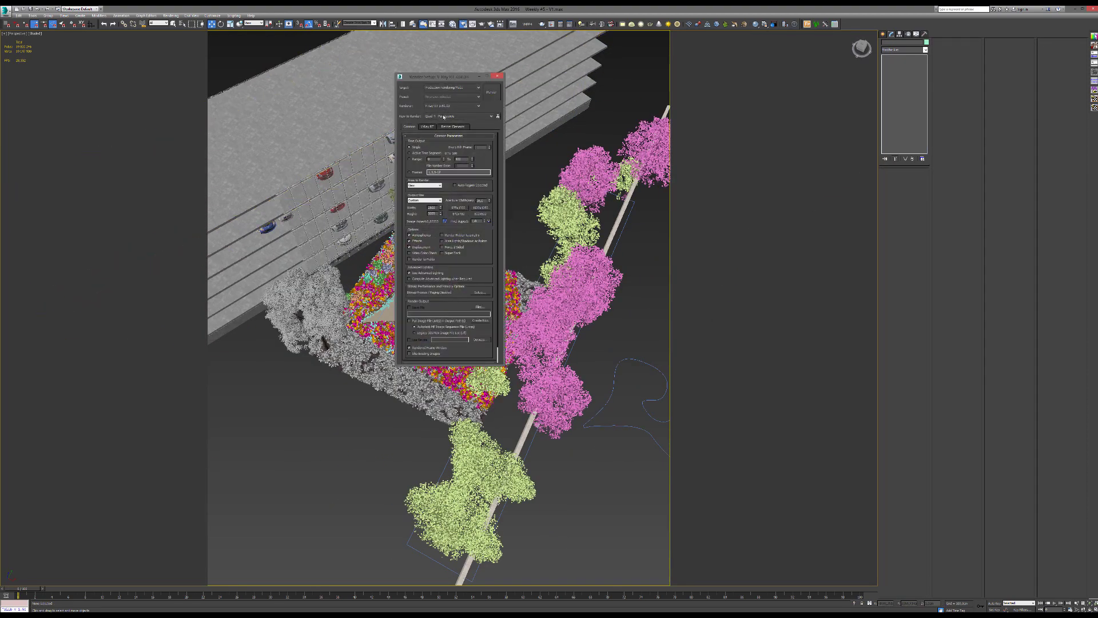
left_click(427, 127)
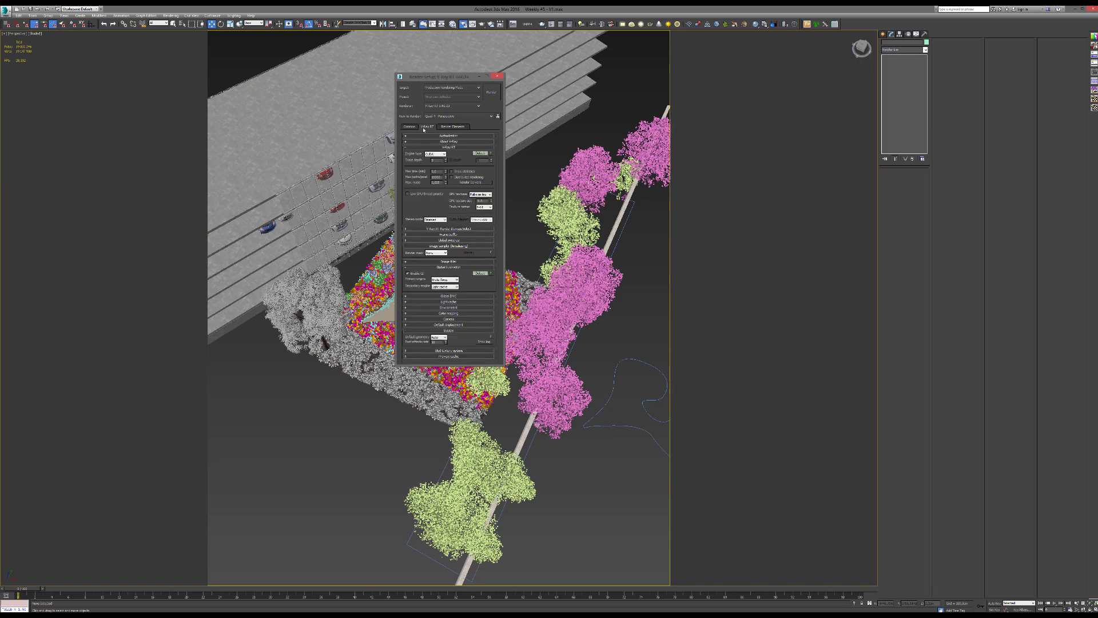
left_click(409, 127)
left_click(497, 76)
key("8")
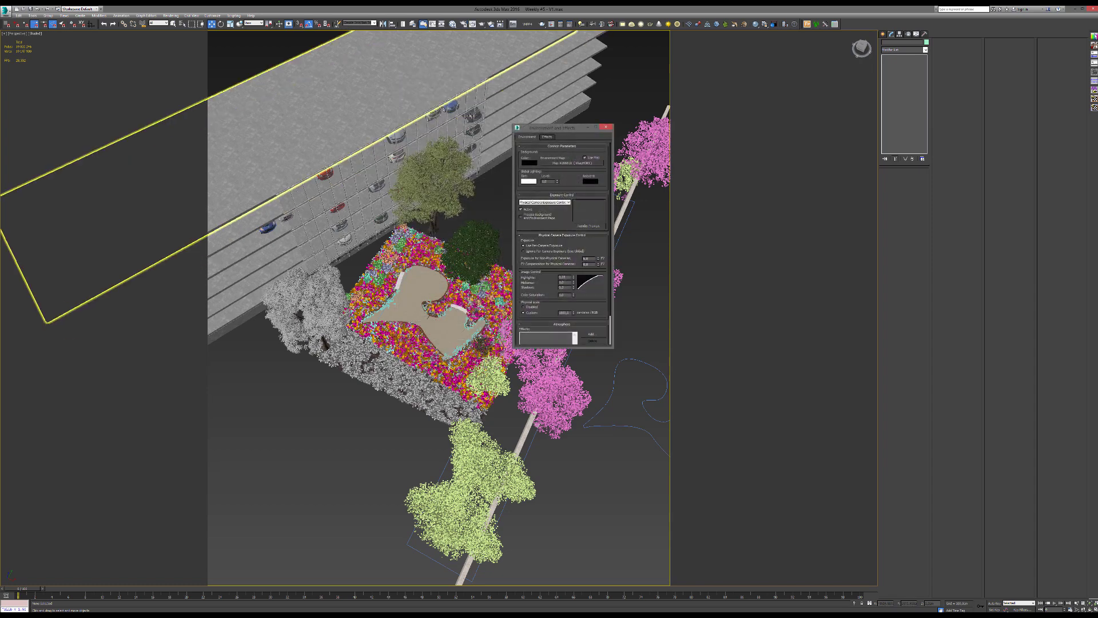
left_click(606, 127)
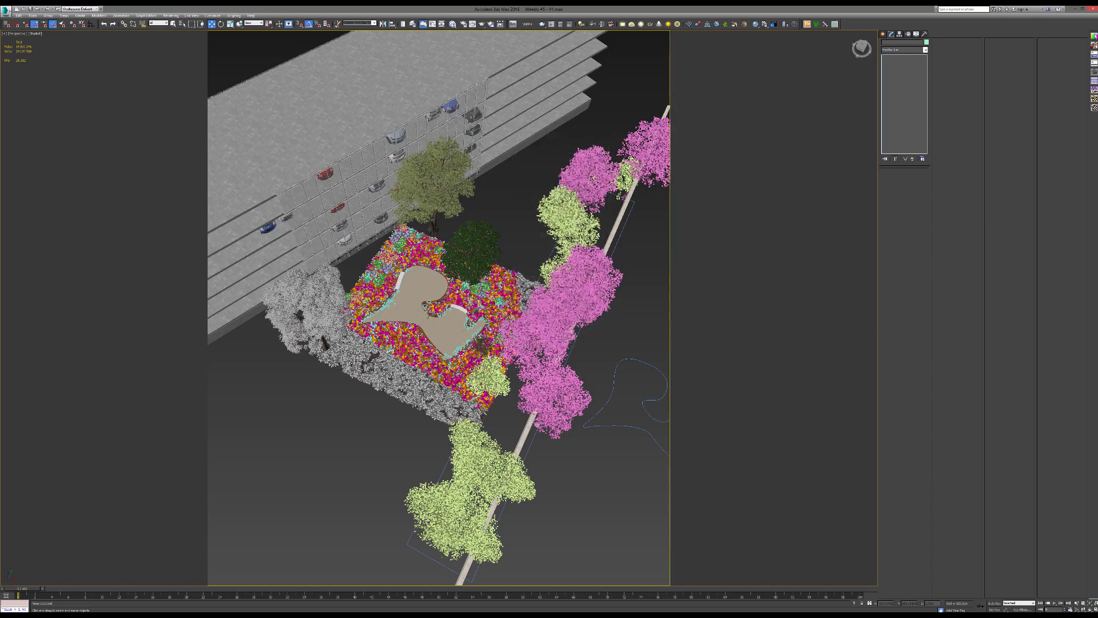
middle_click_drag(401, 342, 482, 263)
scroll(482, 263, "up", 6)
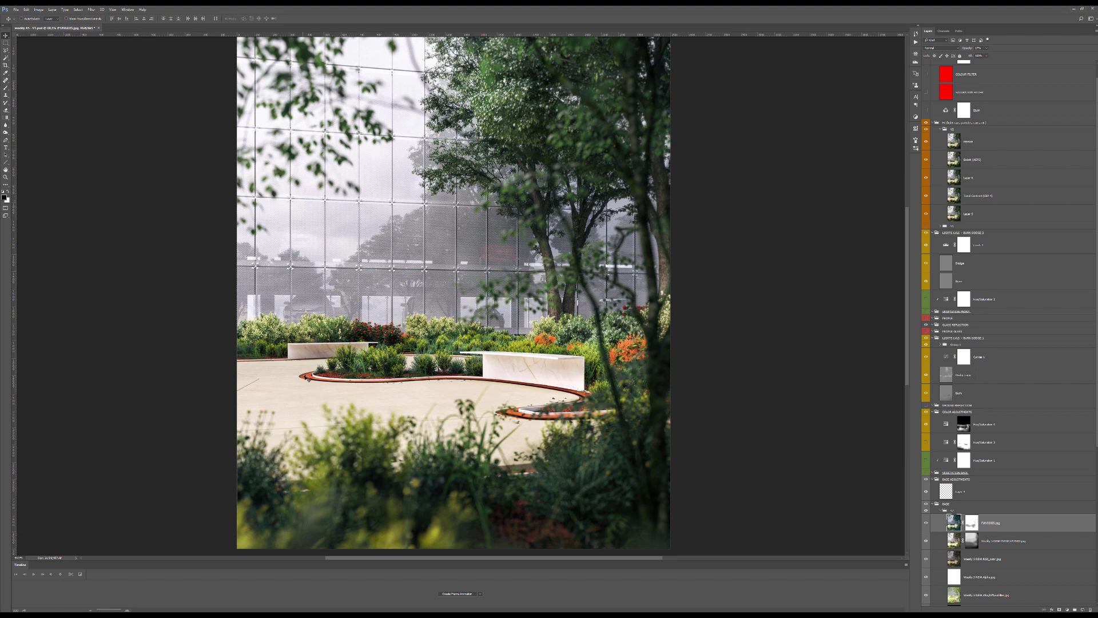
Examine the final garden image in Photoshop, comparing close-ups of the benches, planting and perforated facade with the full composition.
scroll(307, 378, "up", 5, "alt")
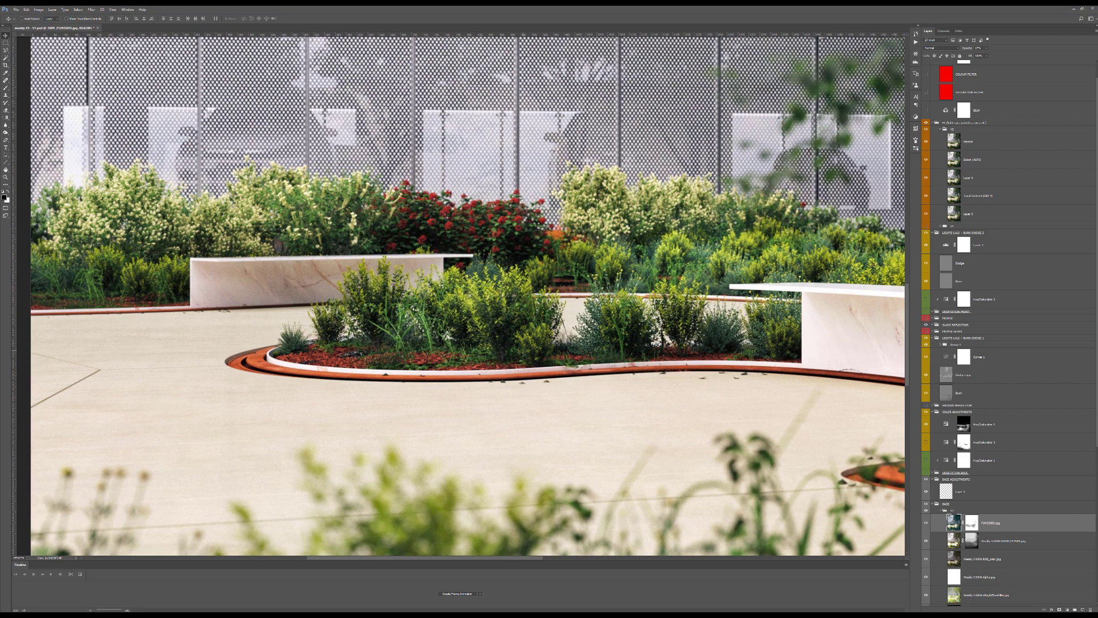
scroll(522, 355, "down", 3, "alt")
scroll(651, 353, "up", 2, "alt")
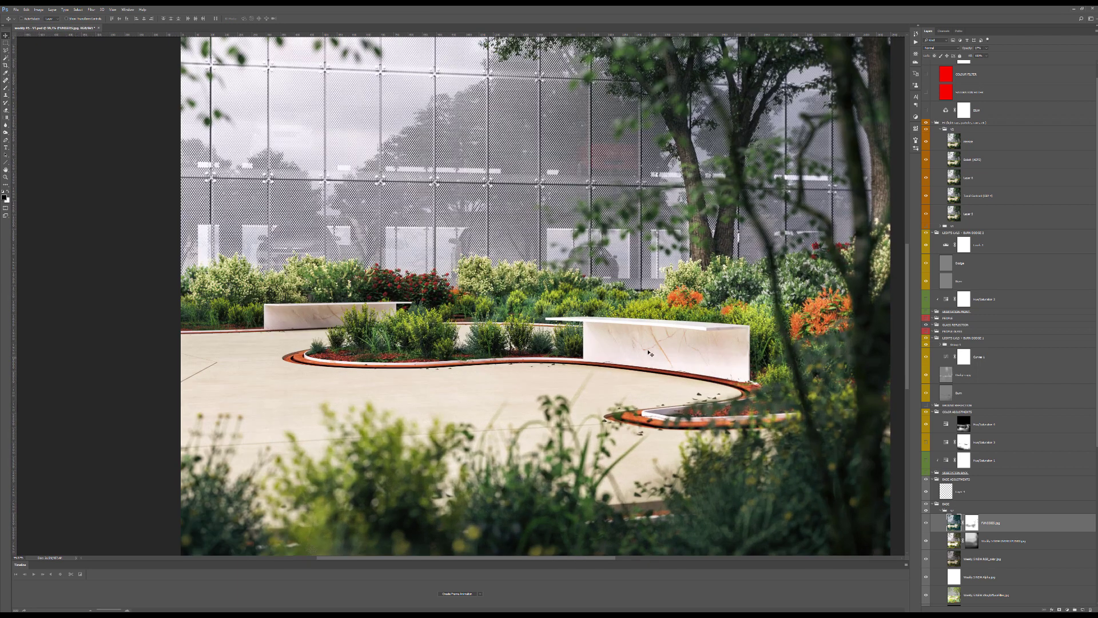
scroll(634, 350, "down", 3, "alt")
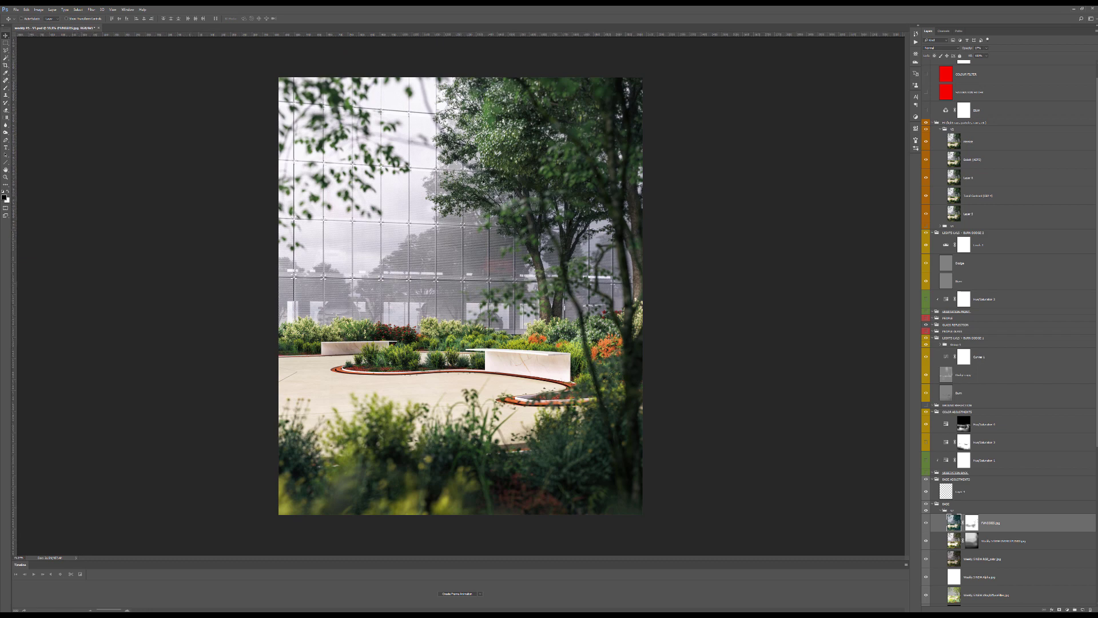
scroll(567, 156, "up", 2, "alt")
scroll(568, 156, "down", 2, "alt")
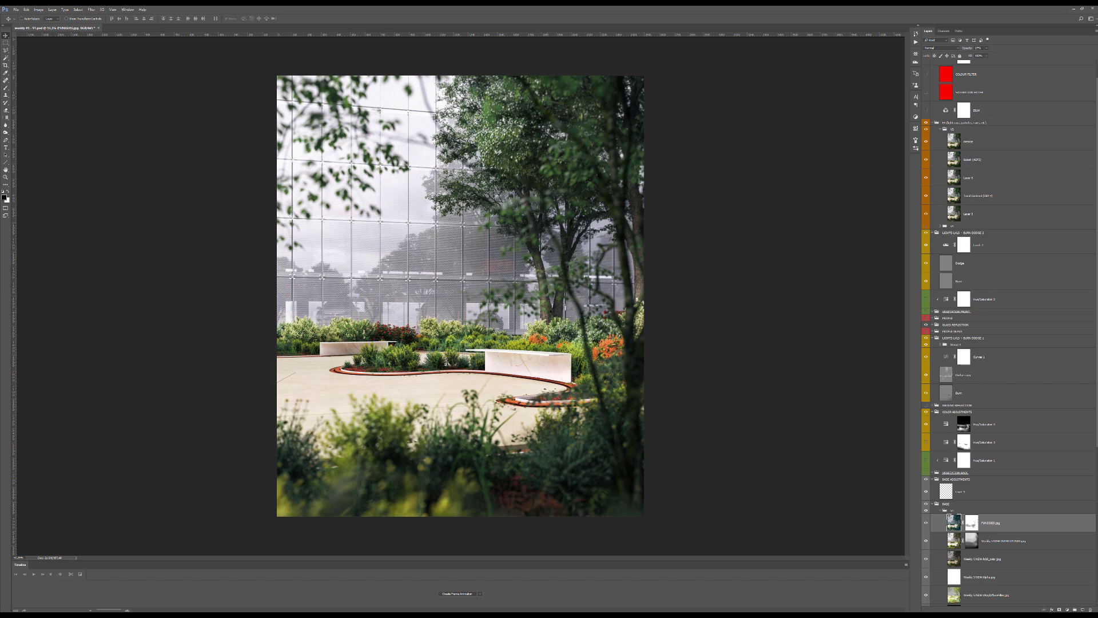
scroll(549, 309, "up", 4, "alt")
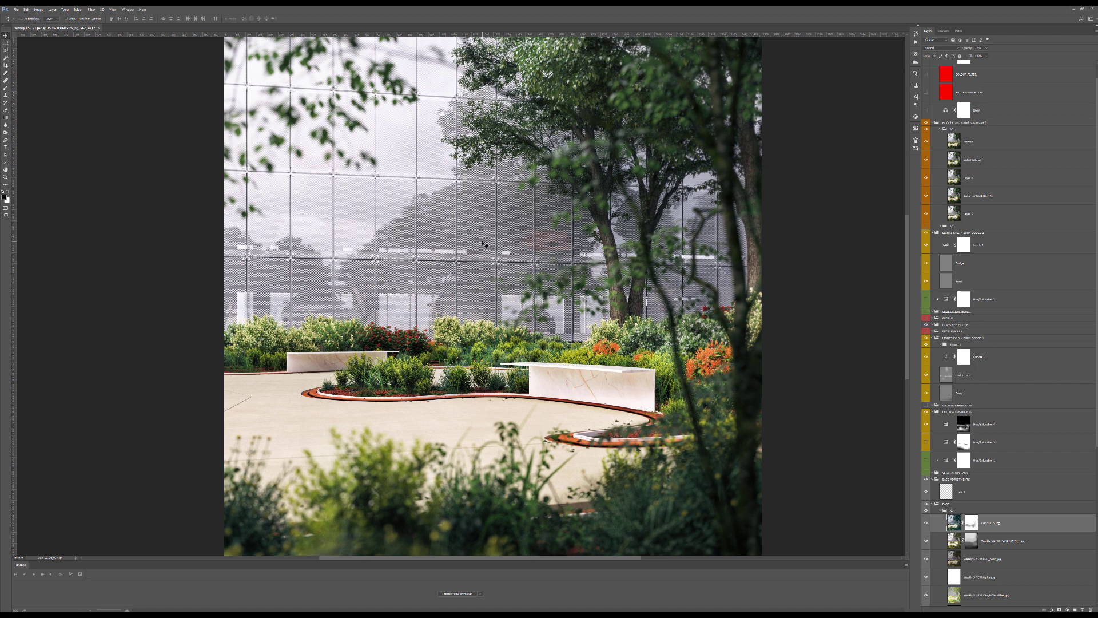
scroll(352, 257, "up", 3, "alt")
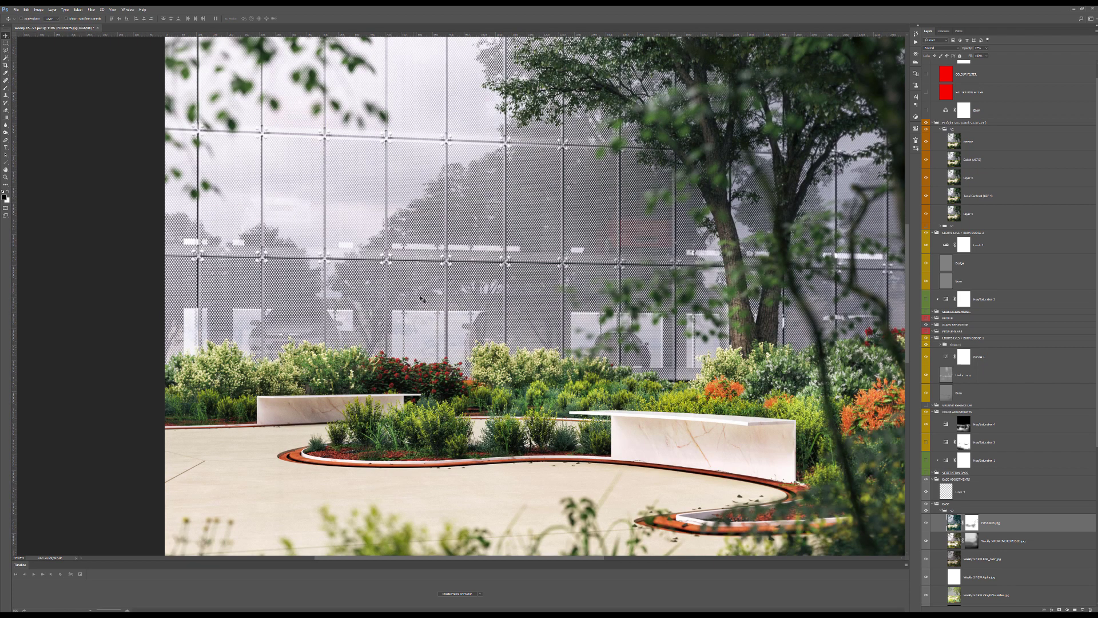
scroll(359, 229, "down", 4, "alt")
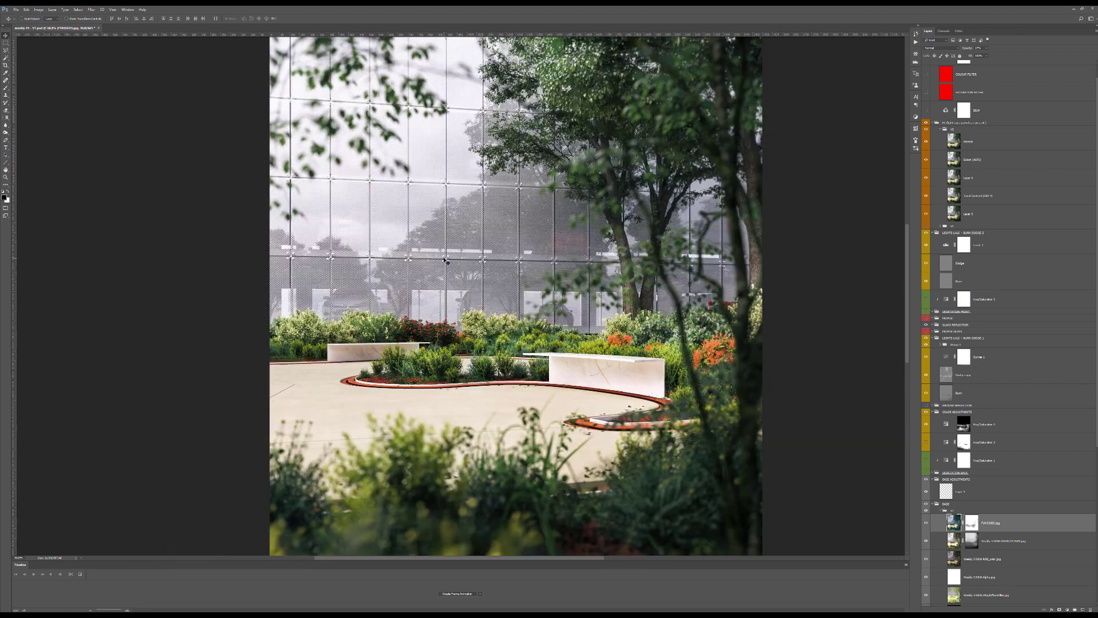
scroll(323, 245, "up", 2, "alt")
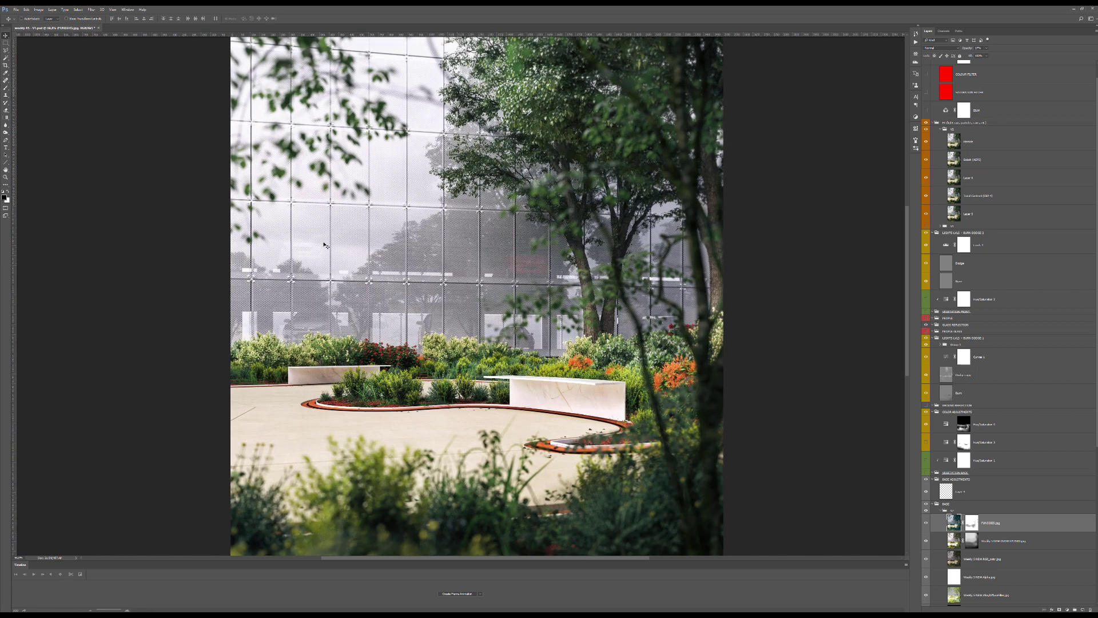
scroll(486, 323, "down", 1, "alt")
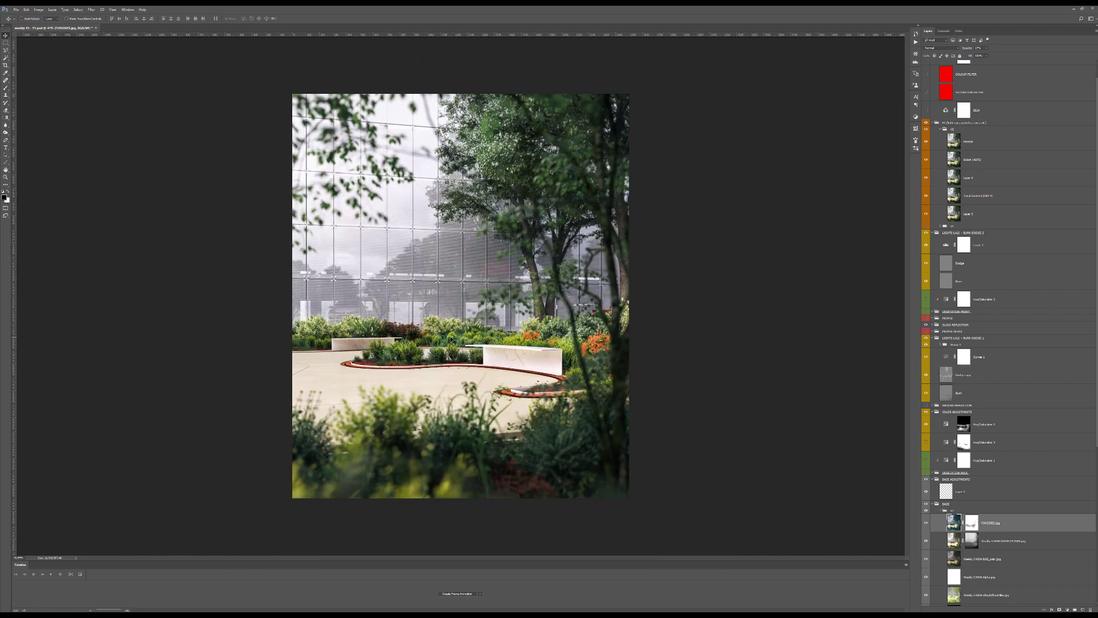
scroll(429, 310, "up", 2, "alt")
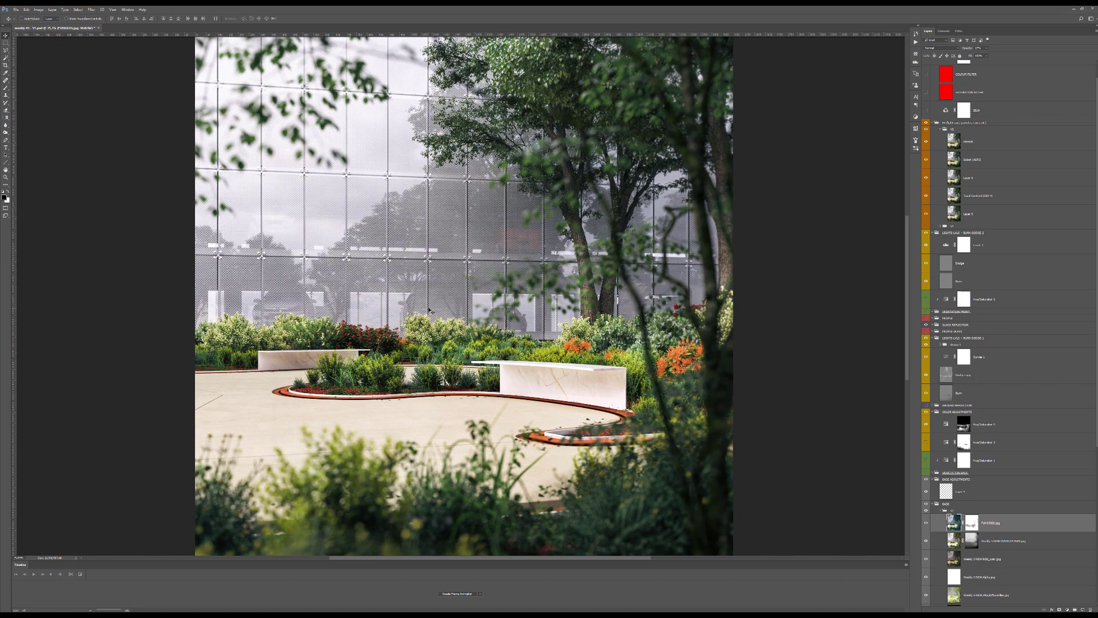
scroll(546, 263, "down", 1, "alt")
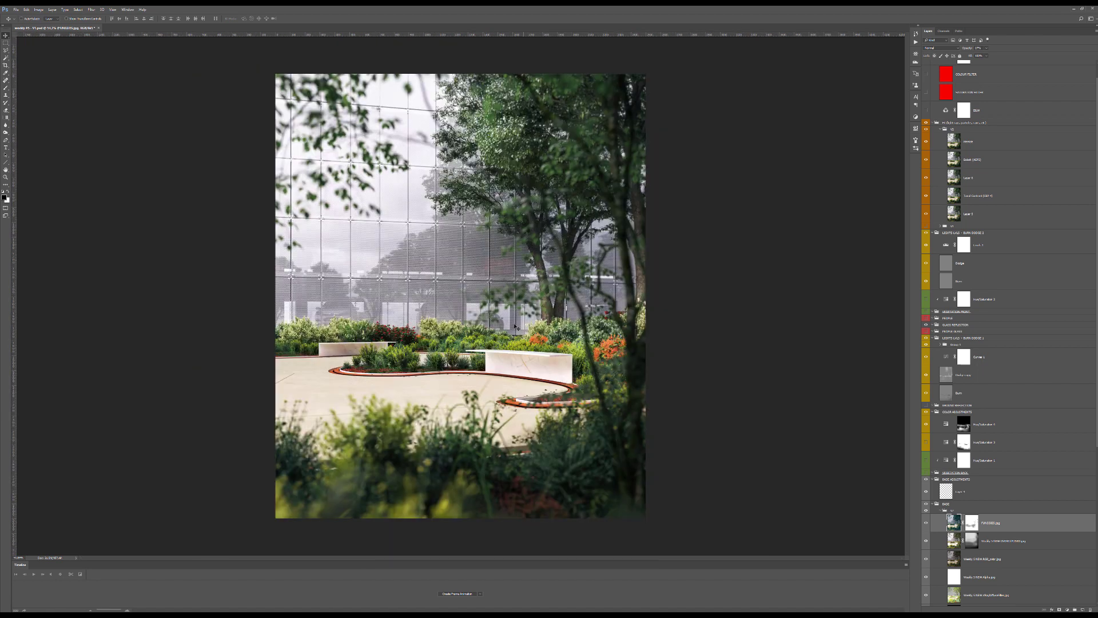
scroll(422, 316, "down", 1, "alt")
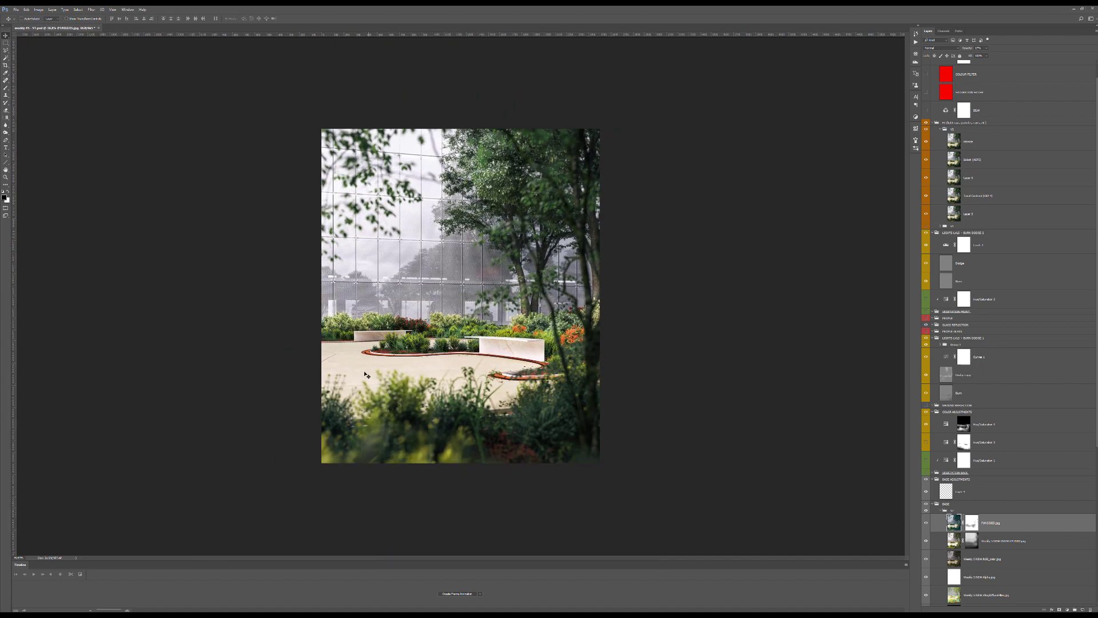
scroll(401, 355, "up", 2, "alt")
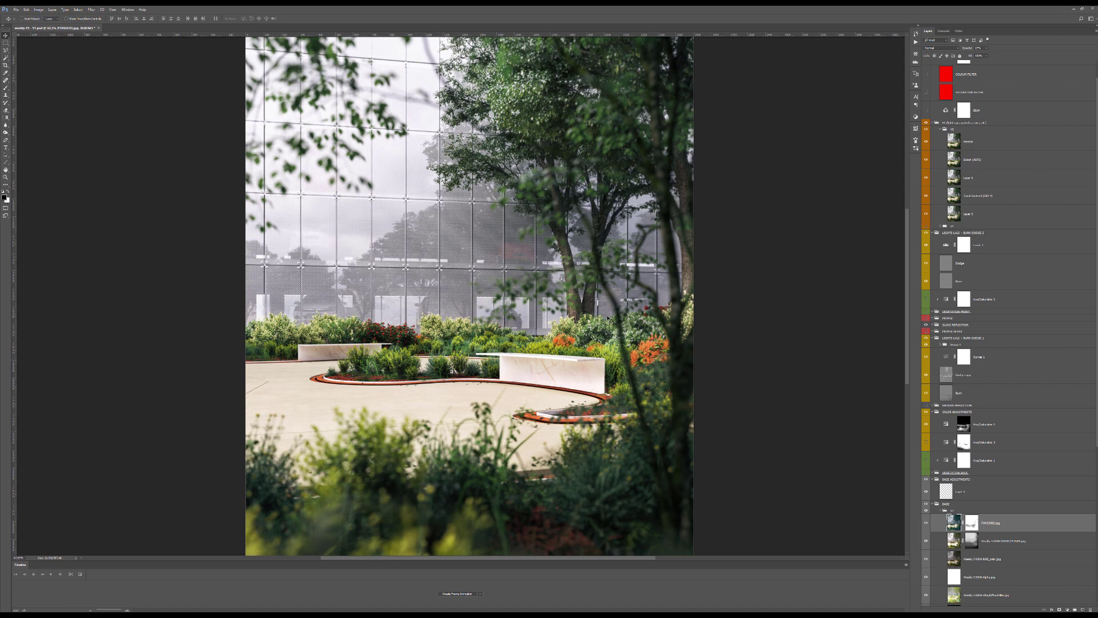
scroll(444, 298, "down", 3, "alt")
scroll(443, 297, "up", 4, "alt")
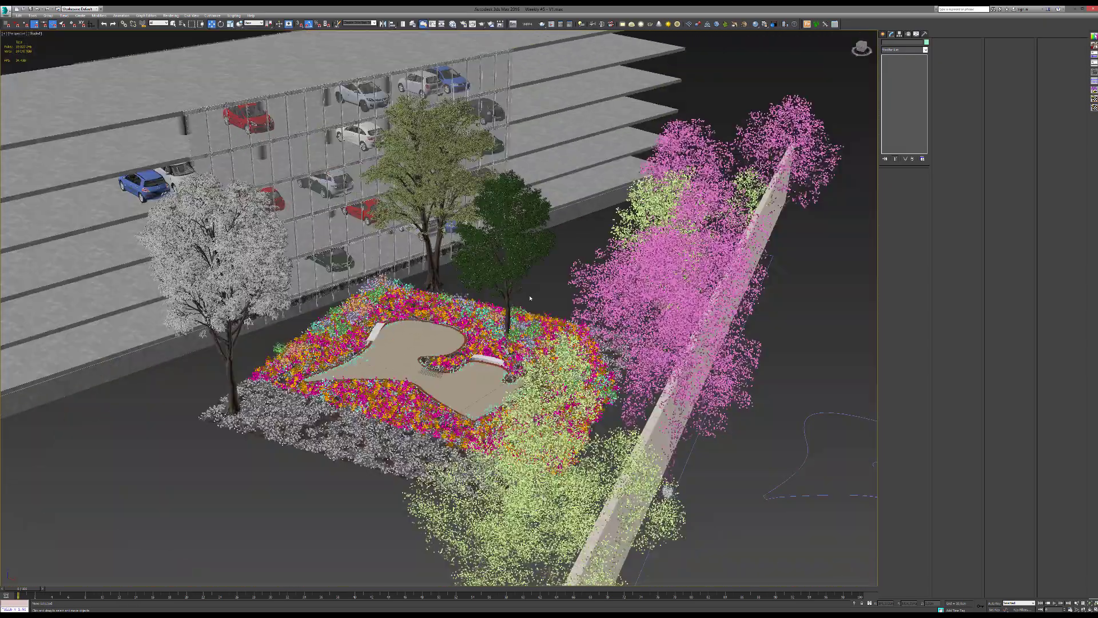
Glance at the 3ds Max scene, return to Photoshop and examine the raw base render with the interface panels hidden, restoring them at the end.
scroll(529, 298, "down", 4)
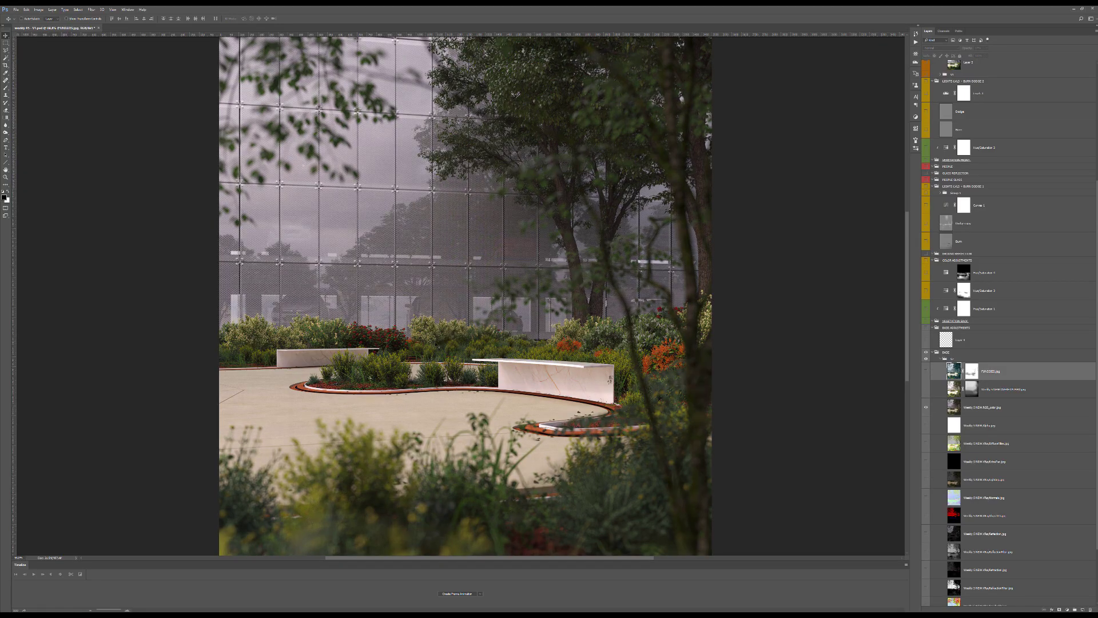
scroll(437, 345, "down", 3, "alt")
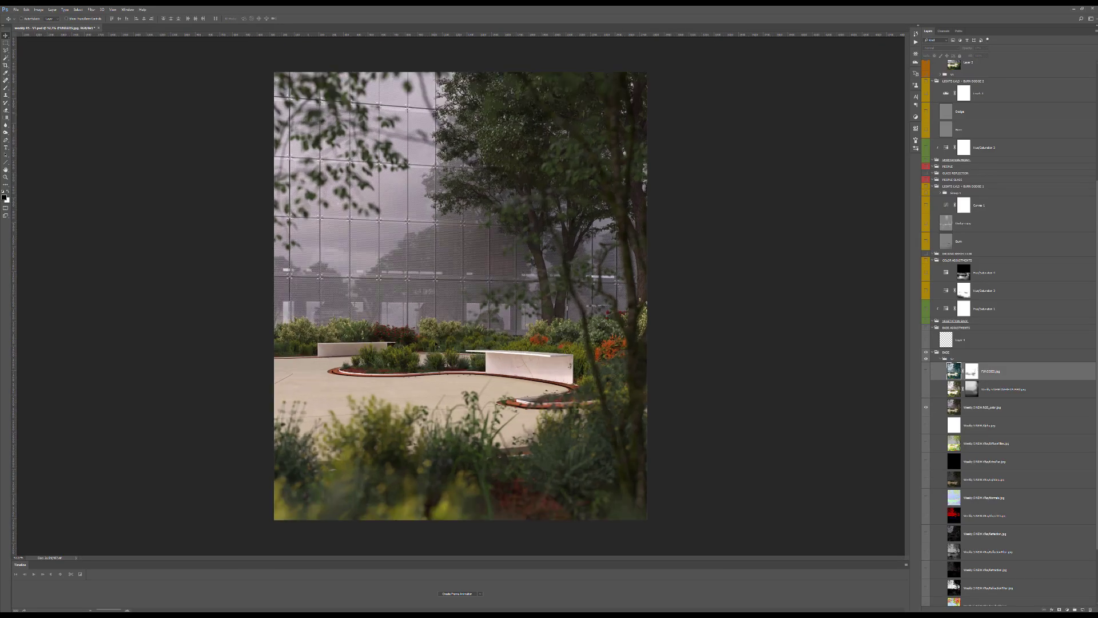
key("Tab")
scroll(435, 344, "up", 3, "alt")
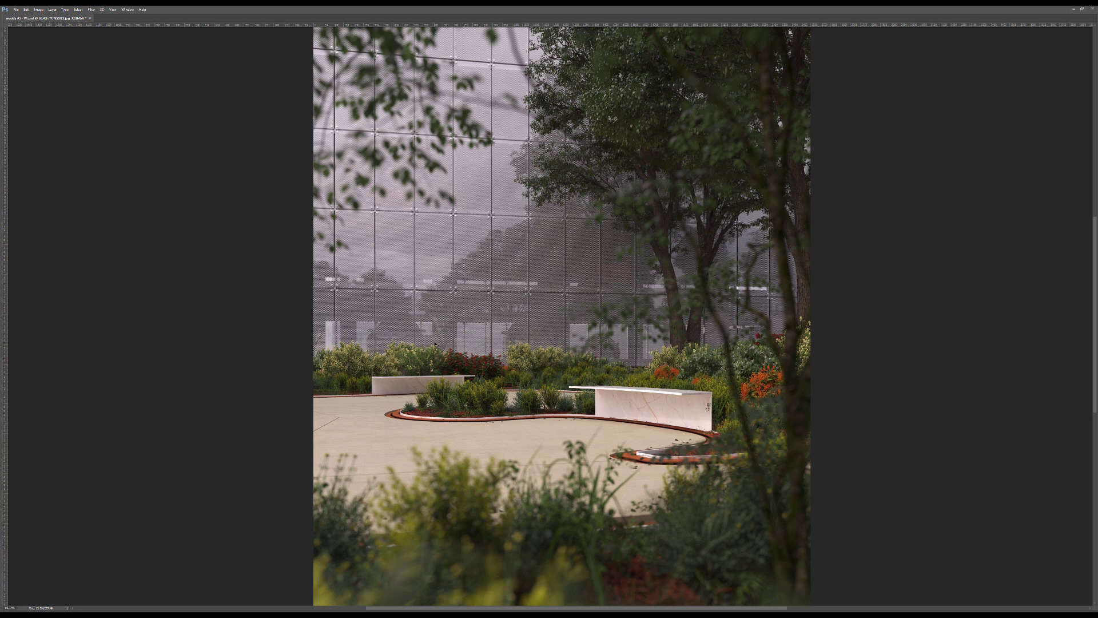
scroll(435, 343, "down", 2, "alt")
scroll(435, 344, "up", 1, "alt")
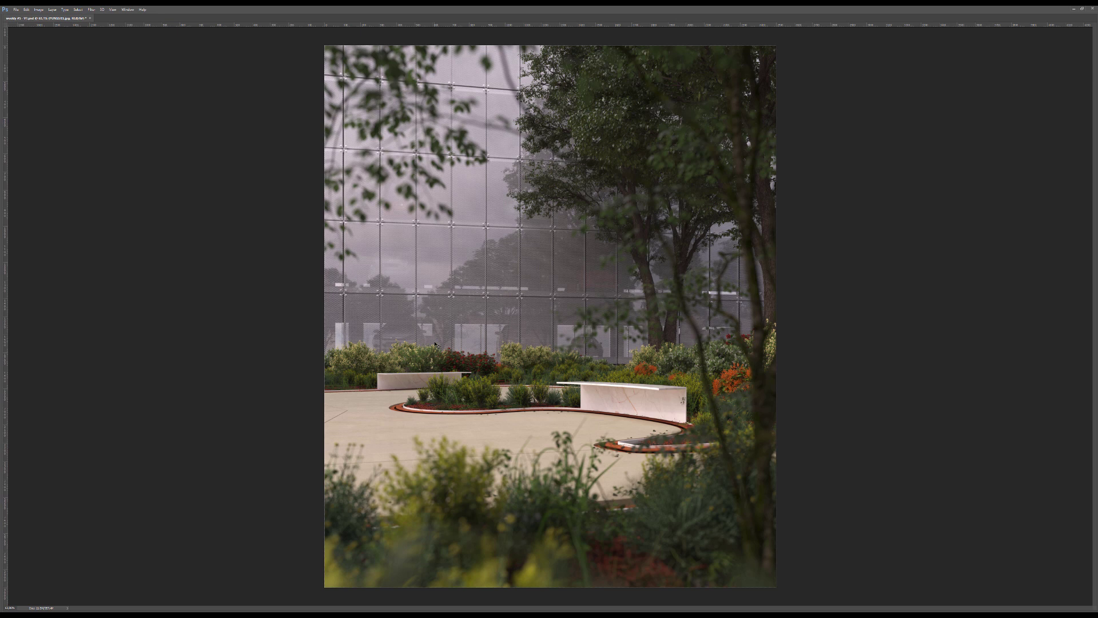
scroll(436, 344, "down", 3, "alt")
scroll(436, 345, "up", 3, "alt")
key("Tab")
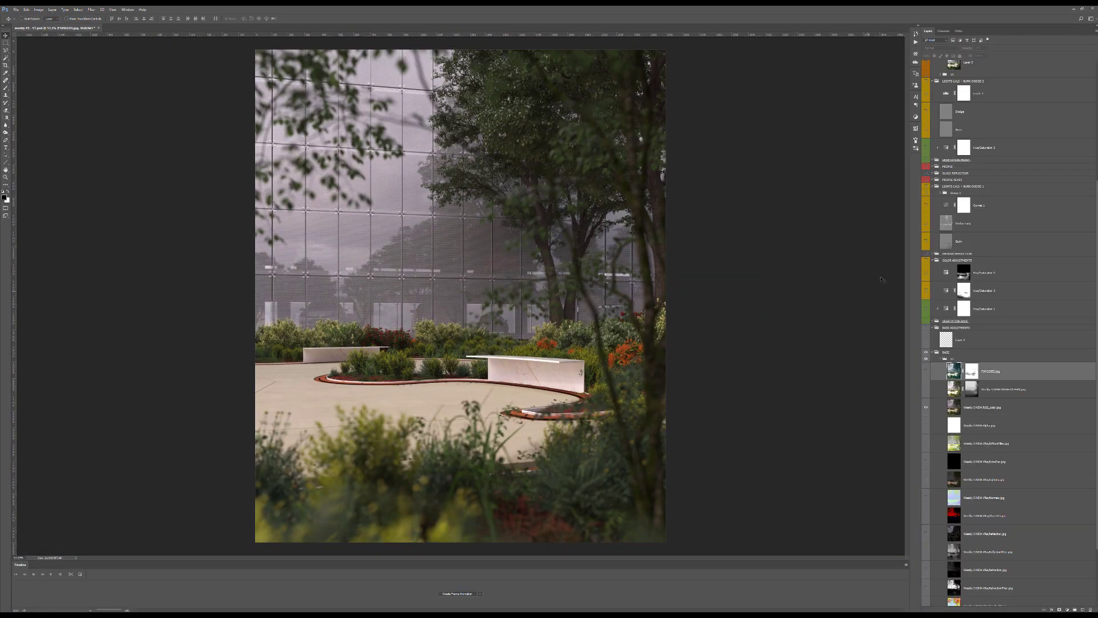
Show the brighter masked render directly above the base render, select its layer and compare the image with and without it.
left_click(926, 392)
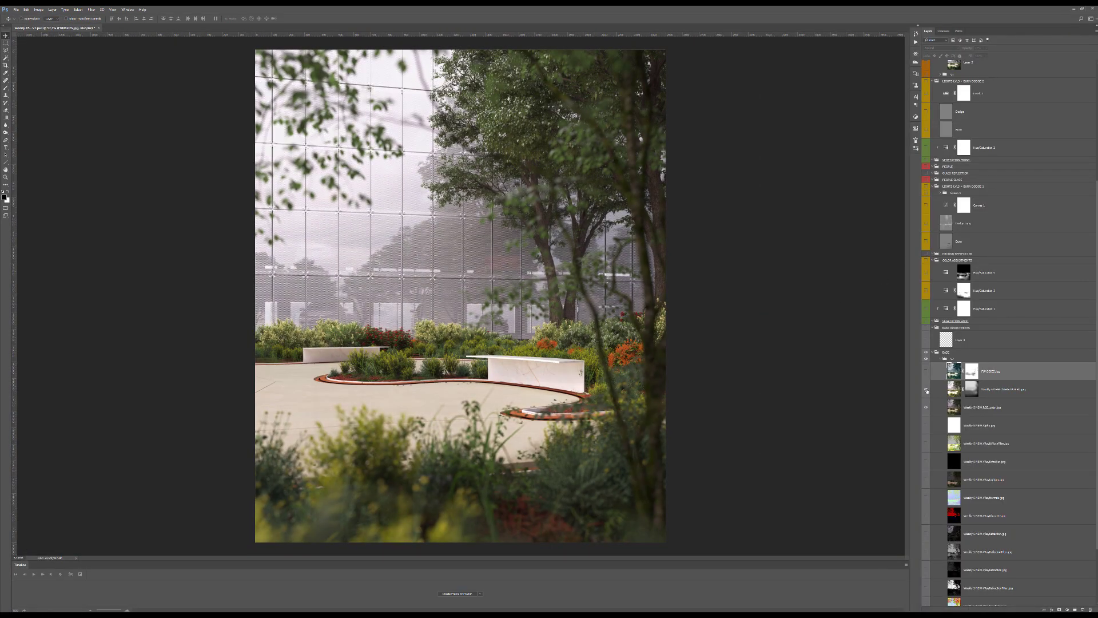
left_click(927, 392)
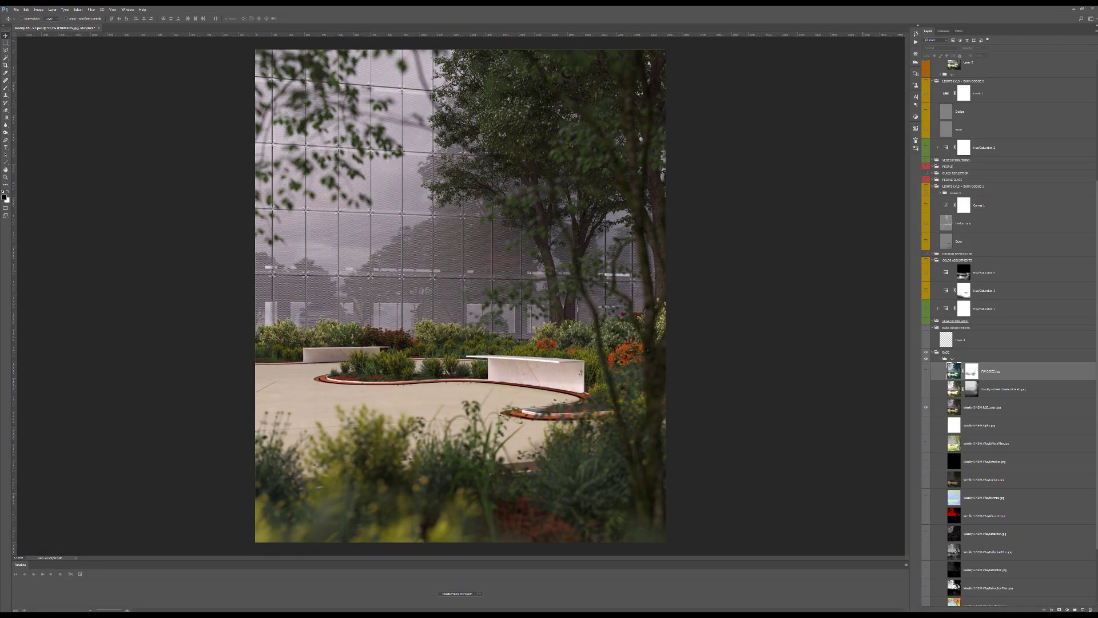
left_click(927, 391)
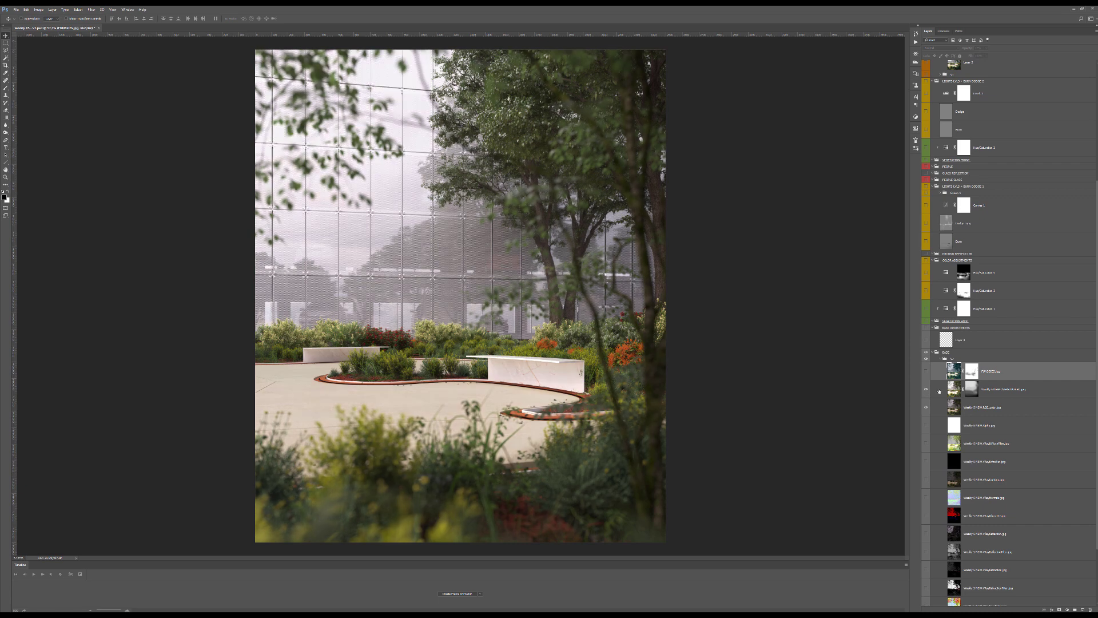
left_click(939, 392)
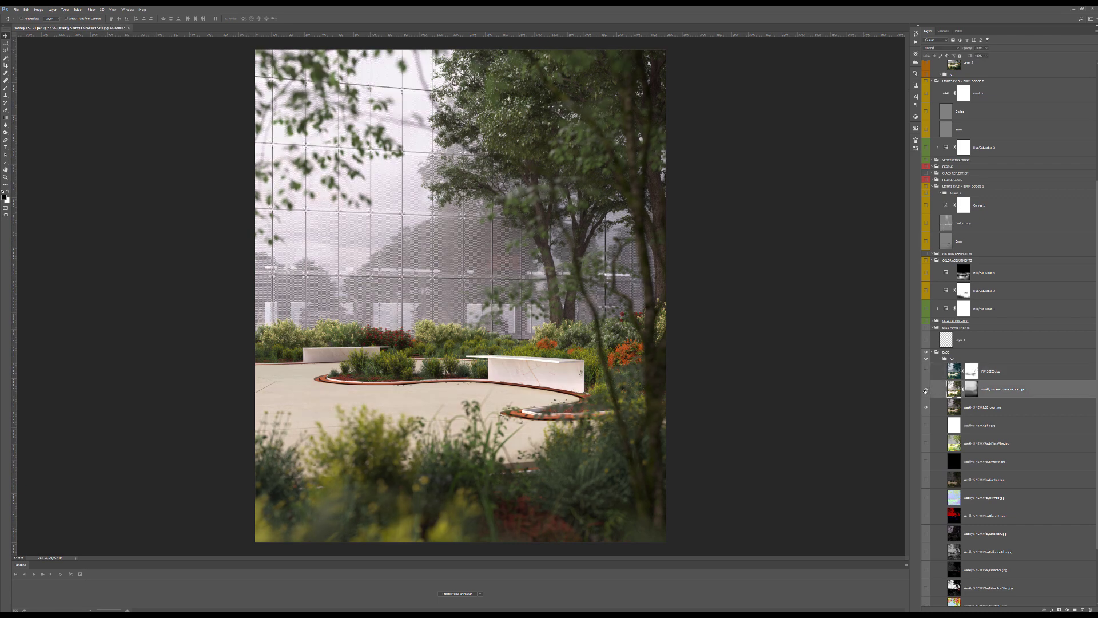
left_click(927, 391)
left_click(927, 391)
left_click(926, 390)
left_click(927, 391)
Check the brighter render's contribution with its mask disabled and enabled, compare against the base render, and leave the layer visible.
left_click(971, 390, "shift")
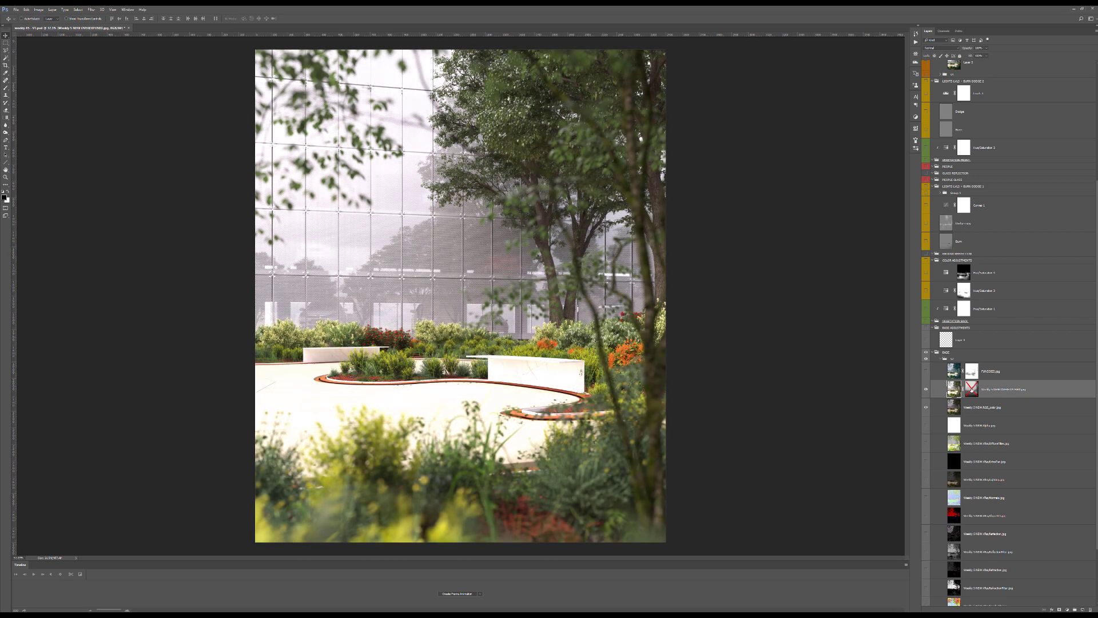
left_click(971, 390, "shift")
left_click(927, 390)
left_click(926, 390)
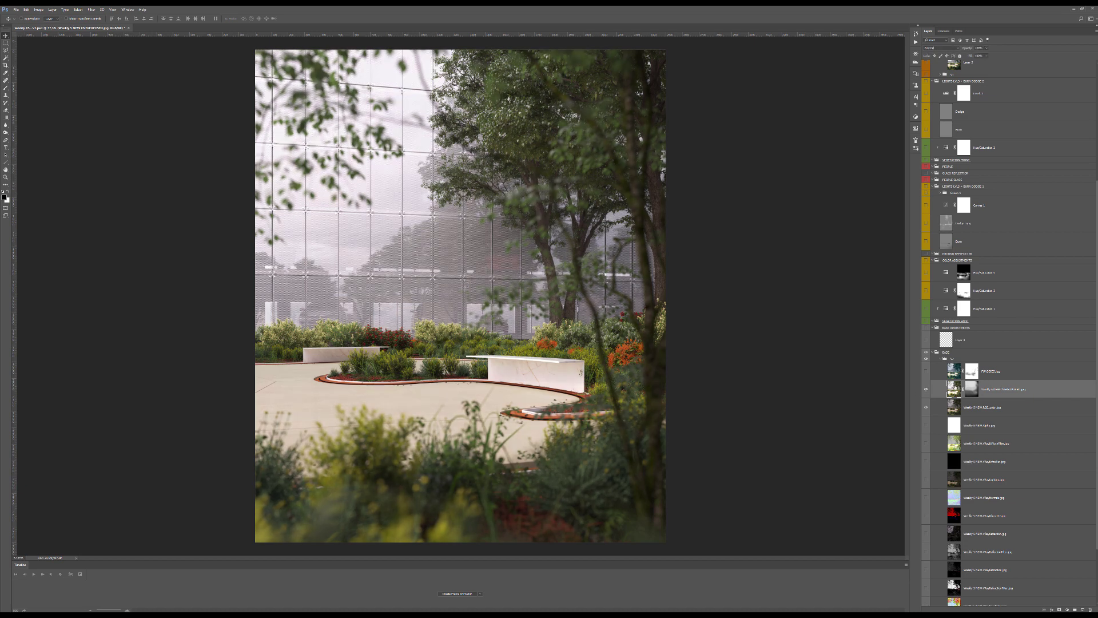
left_click(966, 407)
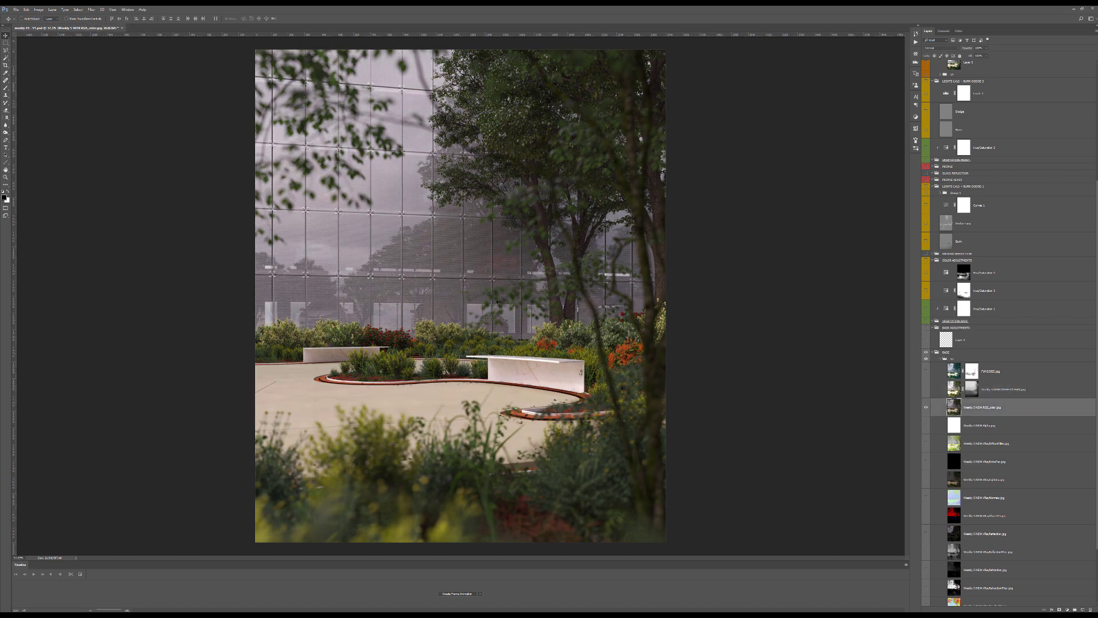
left_click(942, 390)
left_click(926, 389)
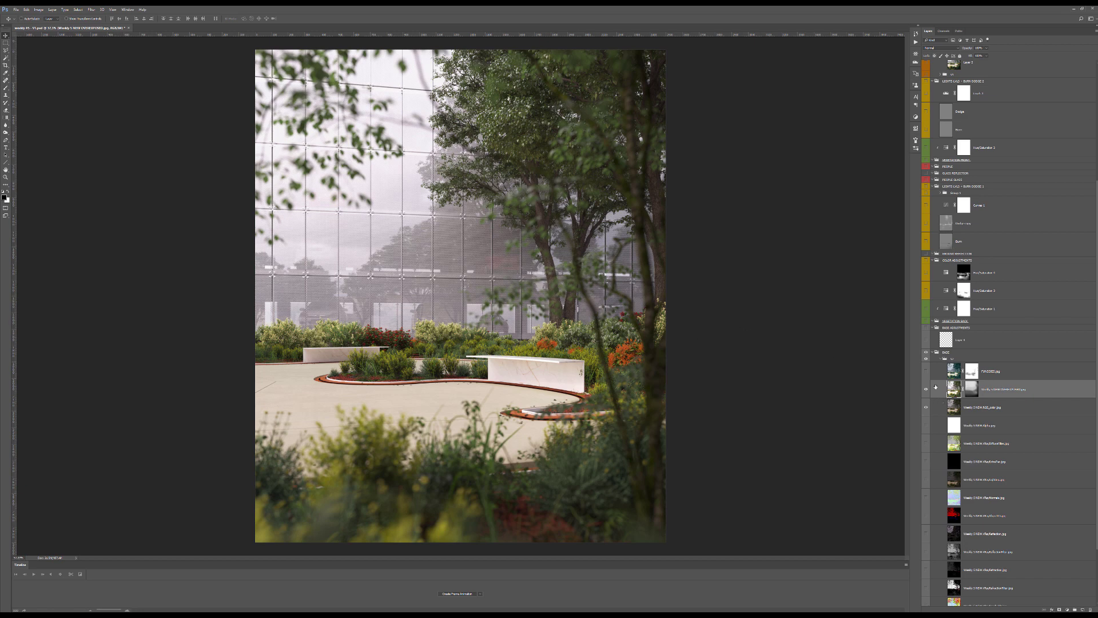
Show the topmost masked render layer in the base group and compare its effect with the mask disabled and enabled.
left_click(950, 371)
left_click(926, 371)
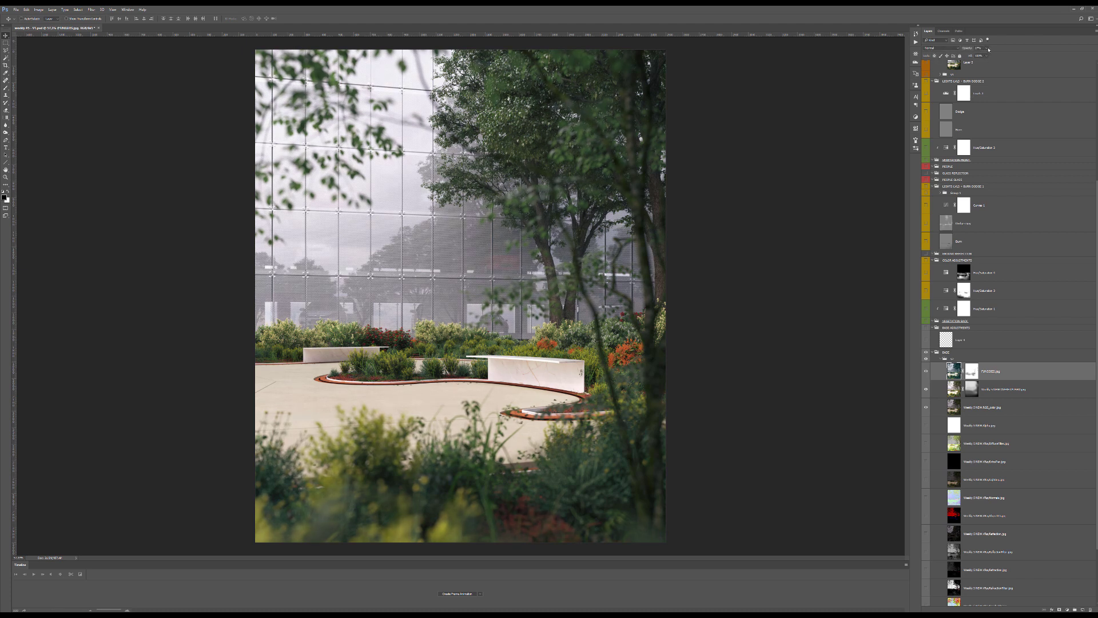
left_click(975, 373)
left_click(974, 371, "shift")
left_click(973, 371, "shift")
left_click(973, 372, "shift")
left_click(973, 373, "shift")
left_click_drag(467, 337, 873, 298, "ctrl")
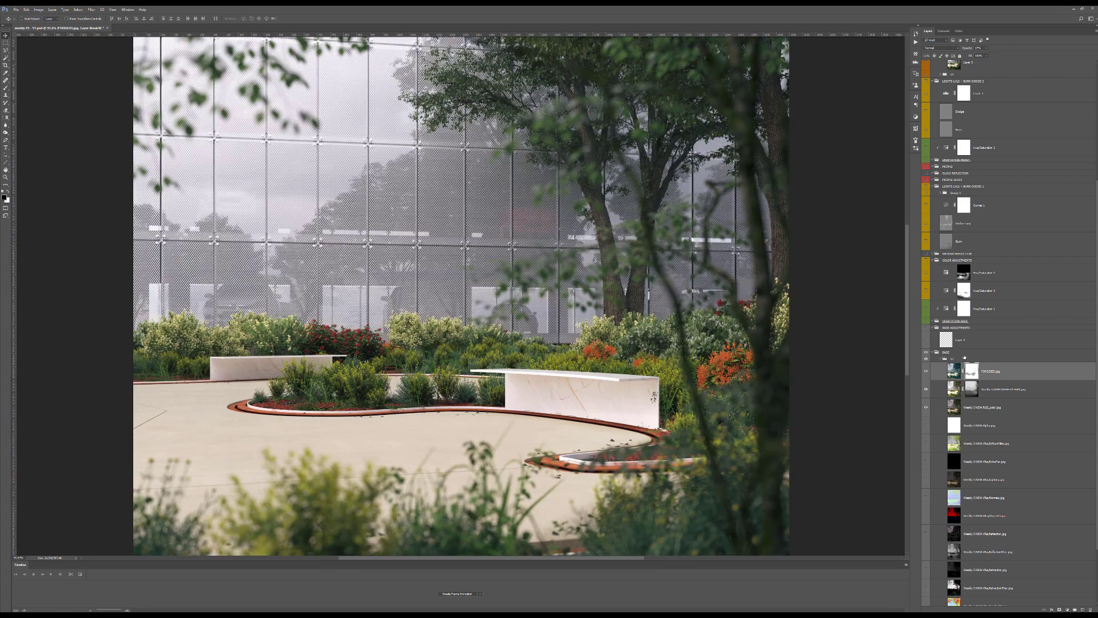
Turn on the base adjustments group and compare the front marble bench with and without the retouch layer that covers the stray leaves.
left_click(935, 323)
left_click(926, 327)
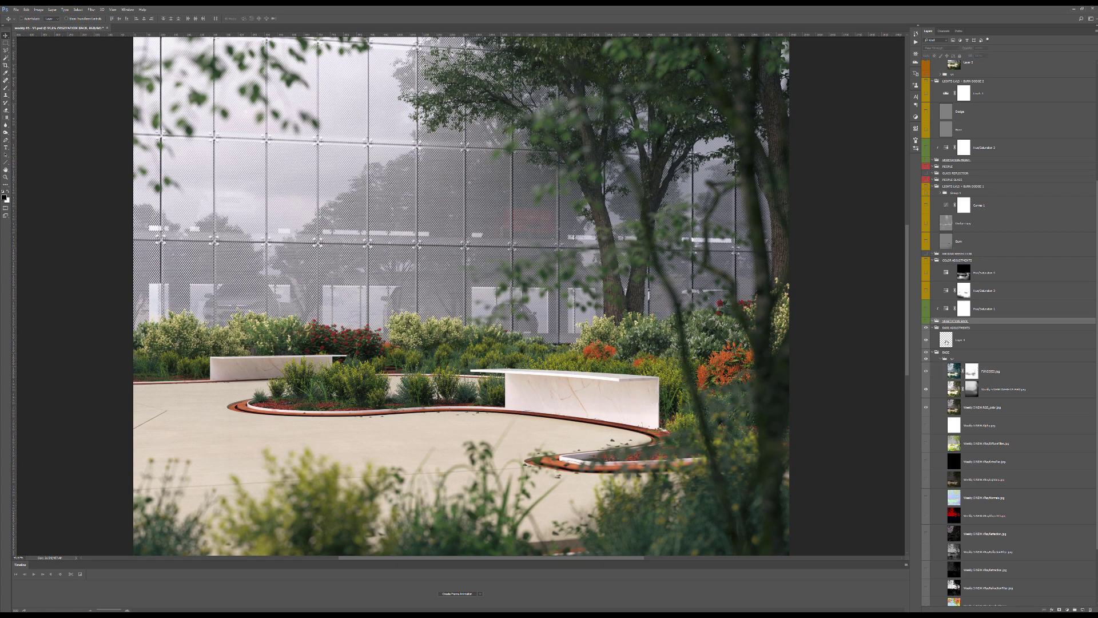
left_click(972, 341)
left_click_drag(668, 451, 650, 421, "ctrl")
scroll(651, 421, "up", 4)
left_click(926, 340)
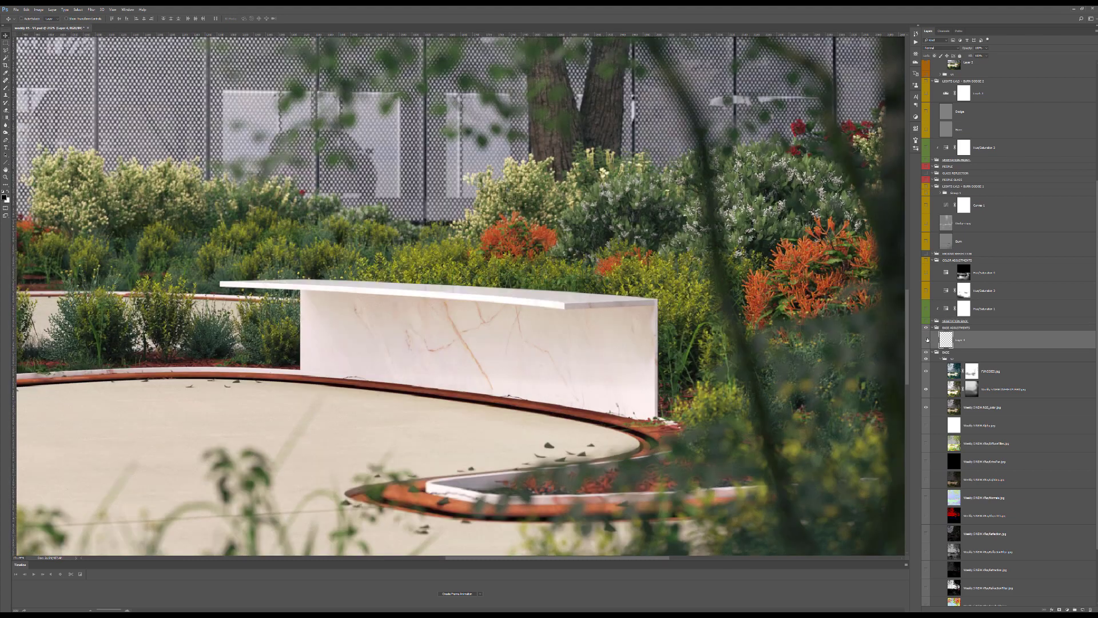
scroll(660, 339, "up", 4)
scroll(660, 339, "up", 1)
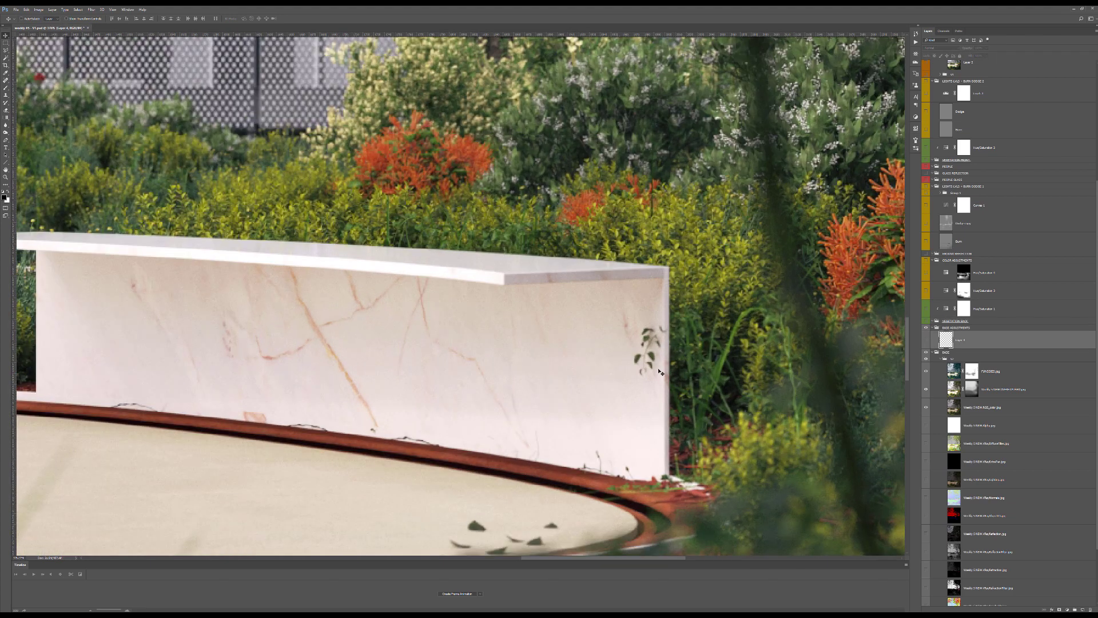
left_click_drag(663, 354, 717, 328)
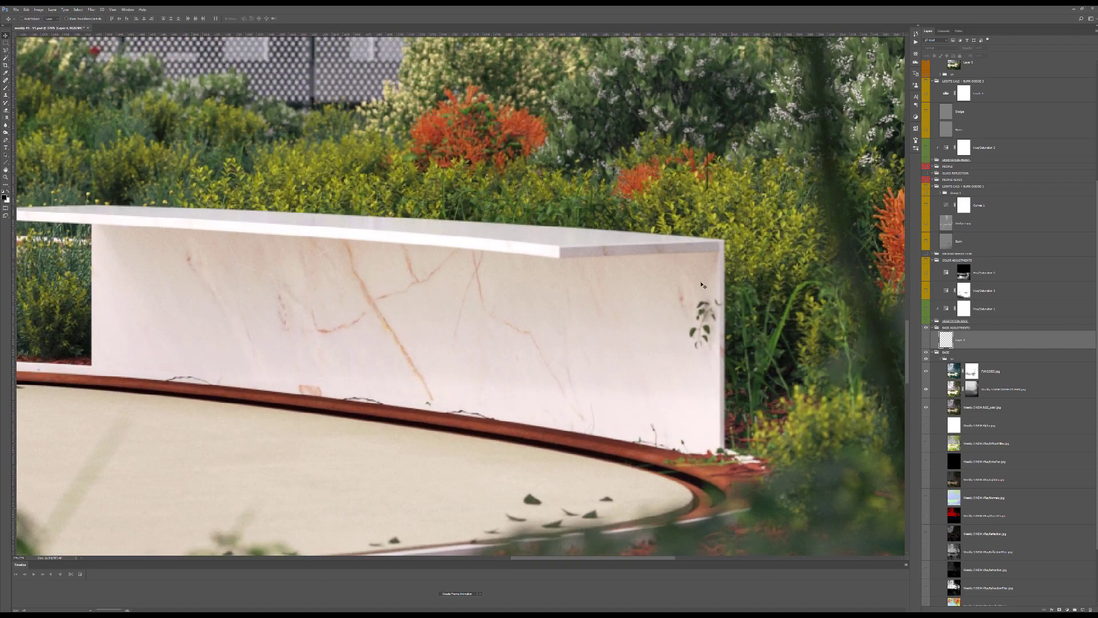
left_click(926, 340)
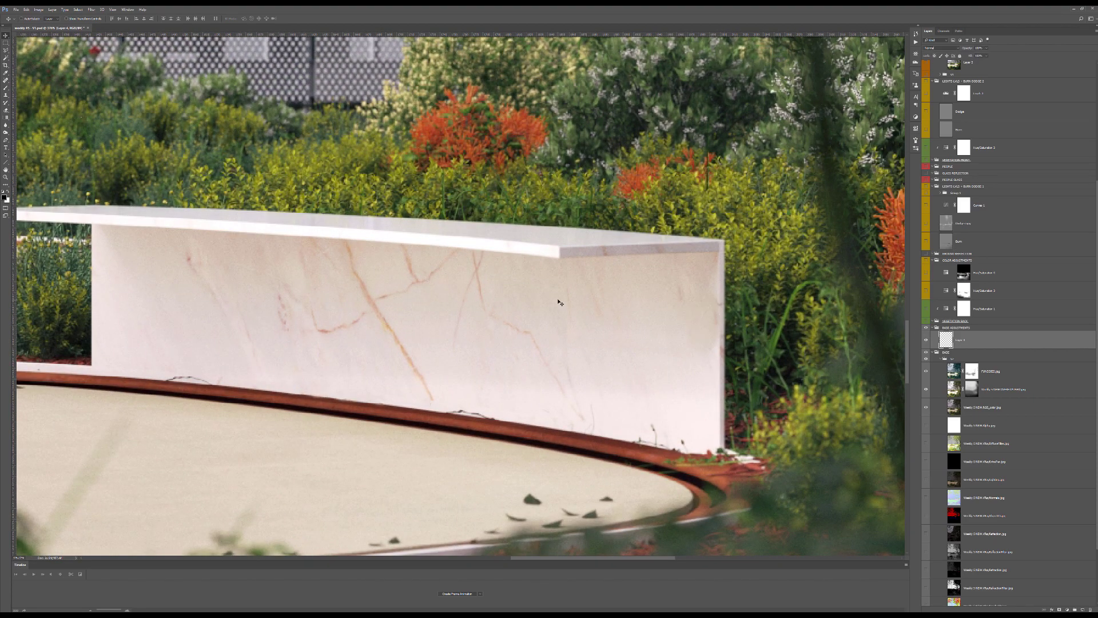
scroll(548, 305, "down", 15)
scroll(548, 305, "up", 3)
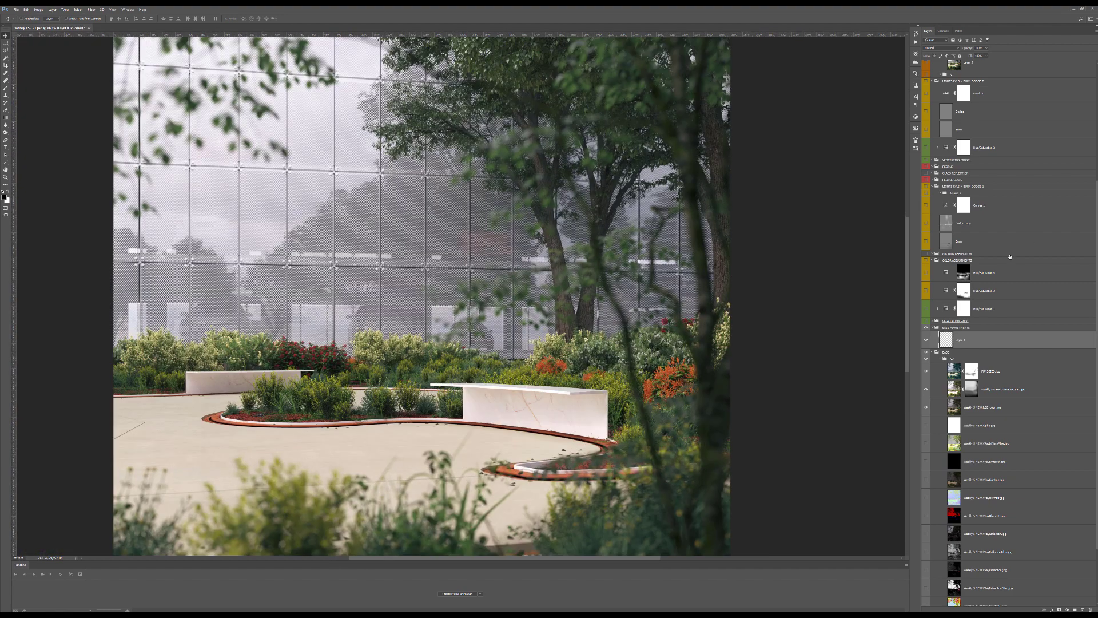
Turn on the middle Hue/Saturation layer in the color adjustments group and inspect its mask on its own.
left_click(926, 292)
left_click(962, 293, "alt")
left_click(962, 292, "alt")
left_click(926, 291)
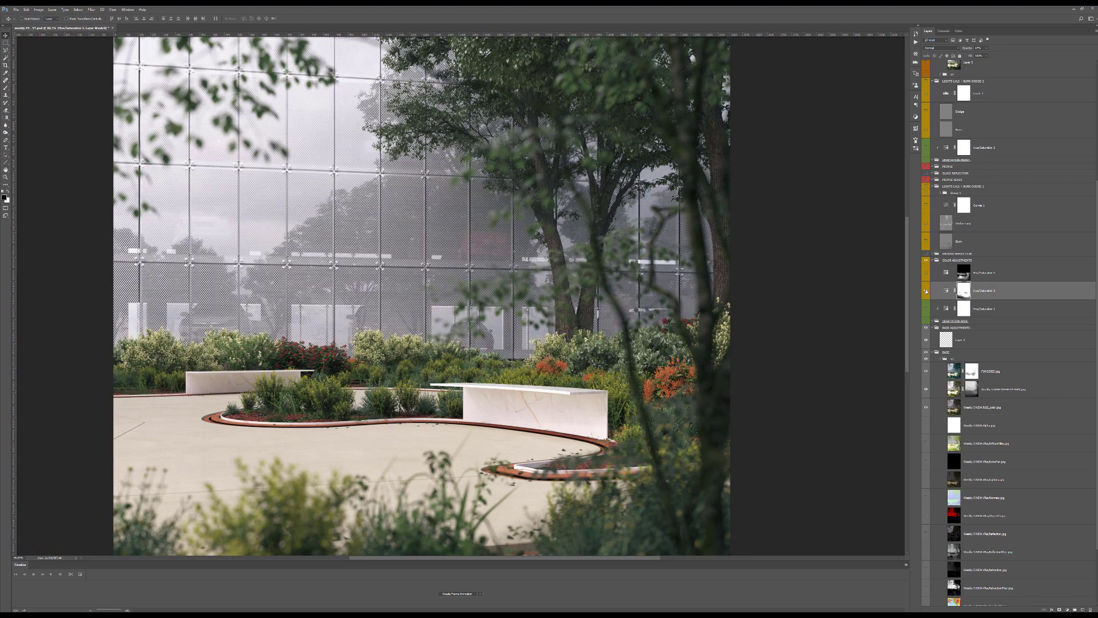
Review the middle Hue/Saturation layer's hue, saturation and lightness settings, closing the layer style dialog and the settings.
double_click(939, 291)
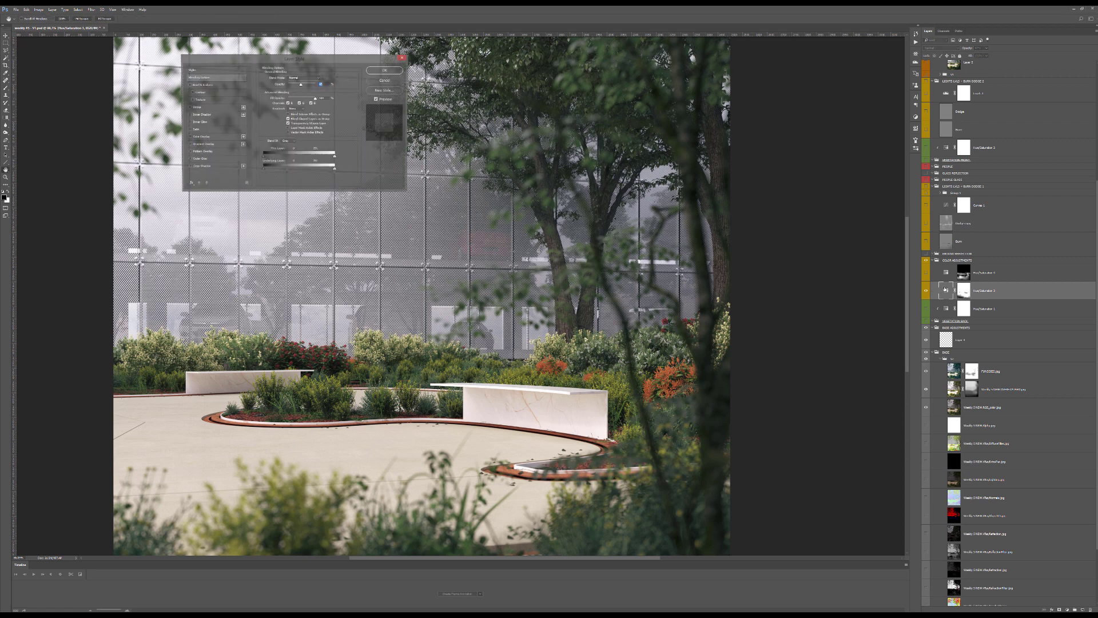
left_click(403, 57)
double_click(947, 290)
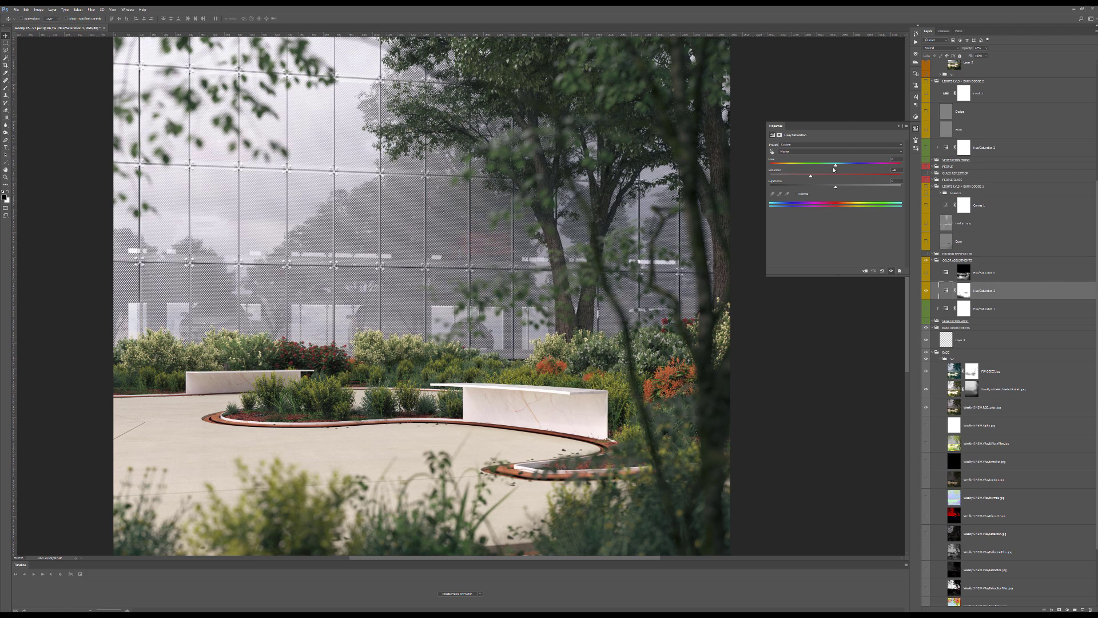
left_click(898, 126)
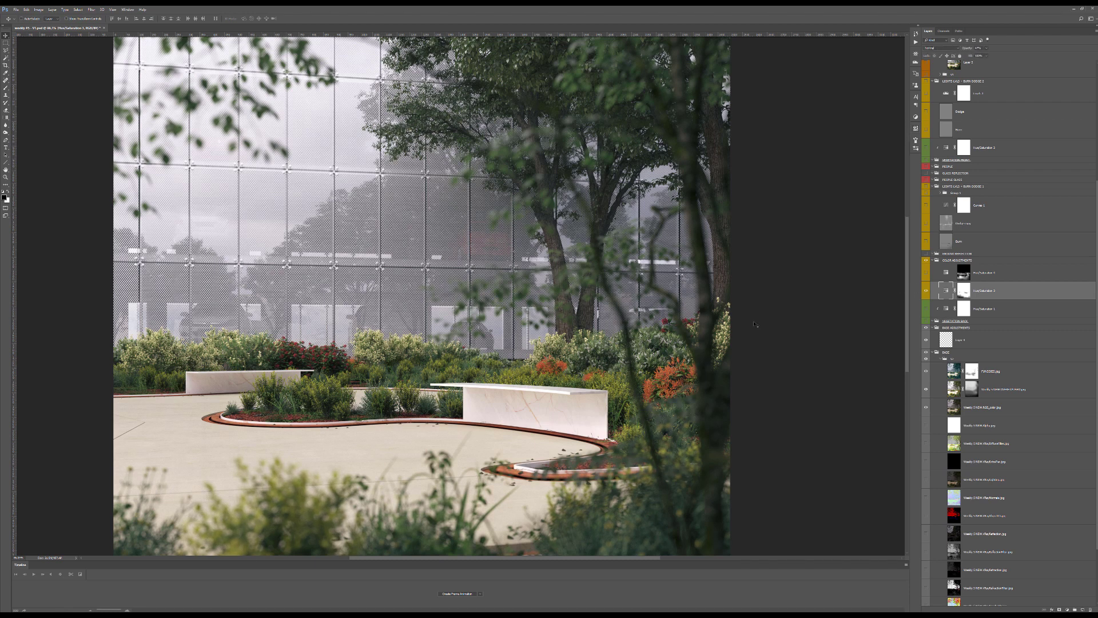
Compare the planting around the marble benches with and without the middle Hue/Saturation adjustment.
scroll(599, 381, "down", 3, "alt")
left_click_drag(599, 380, 602, 357)
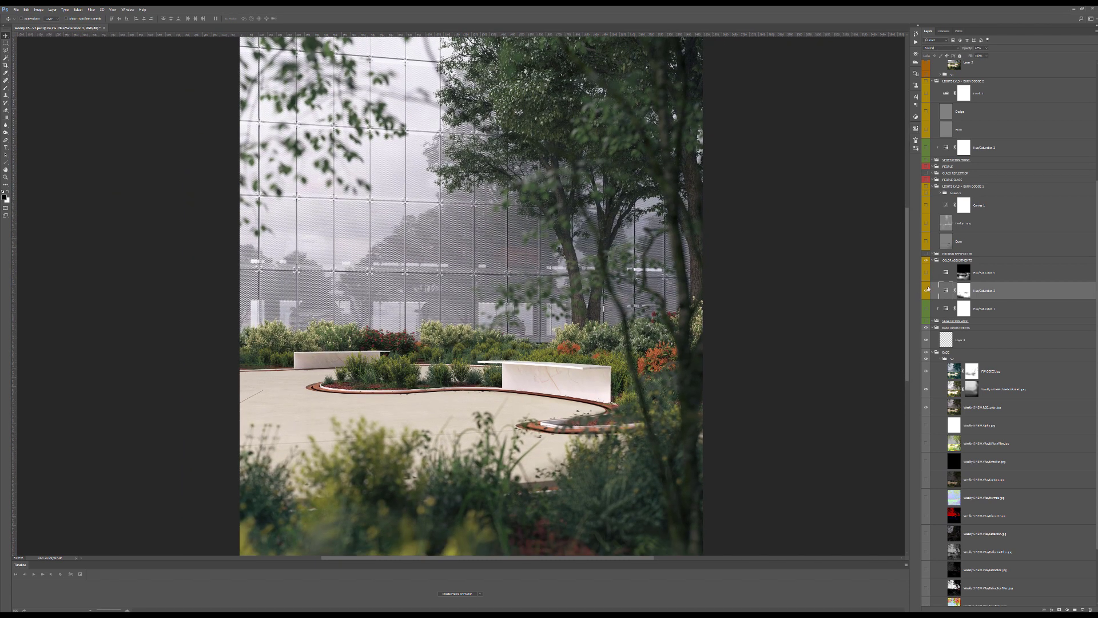
scroll(542, 353, "up", 5, "alt")
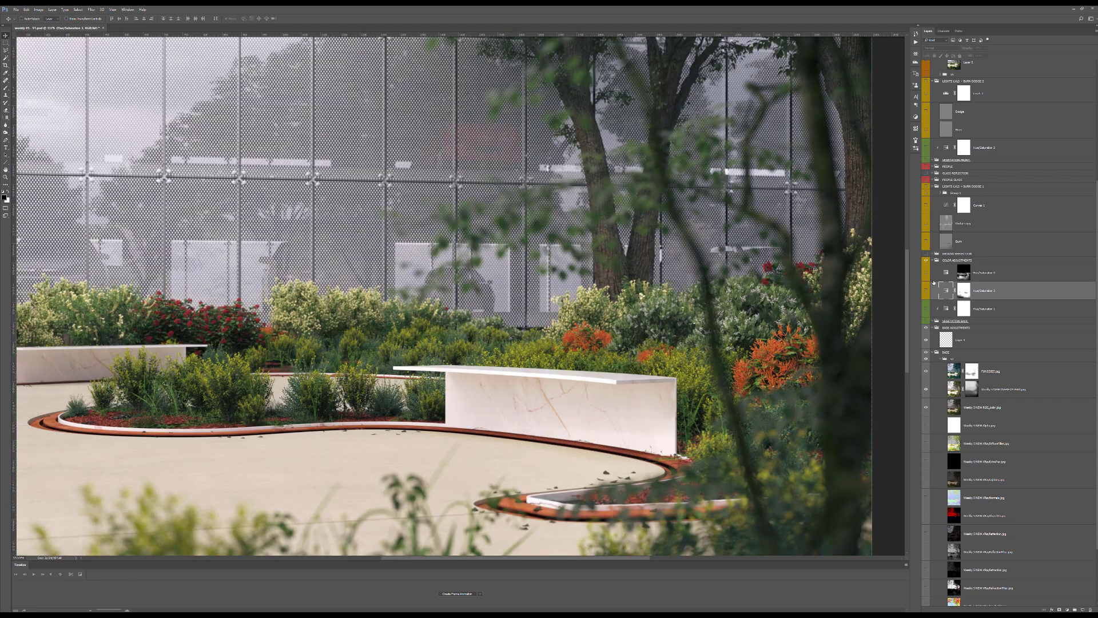
left_click(926, 291)
Show the topmost Hue/Saturation layer of the color adjustments group, inspecting its painted mask and its adjustment settings.
left_click(961, 274, "alt")
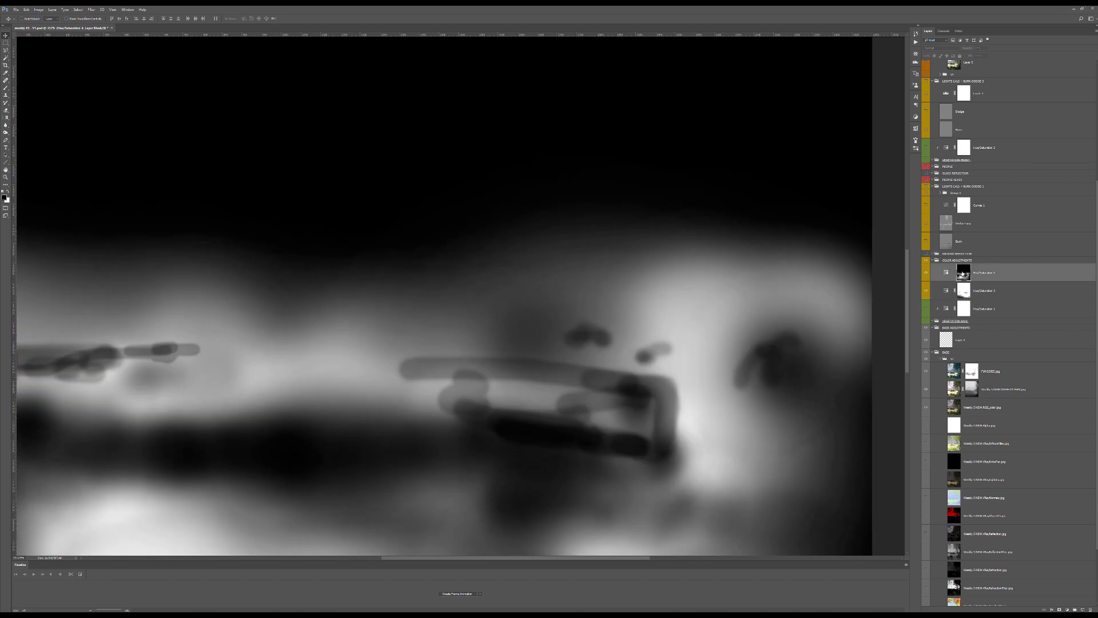
left_click(962, 275, "alt")
double_click(946, 273)
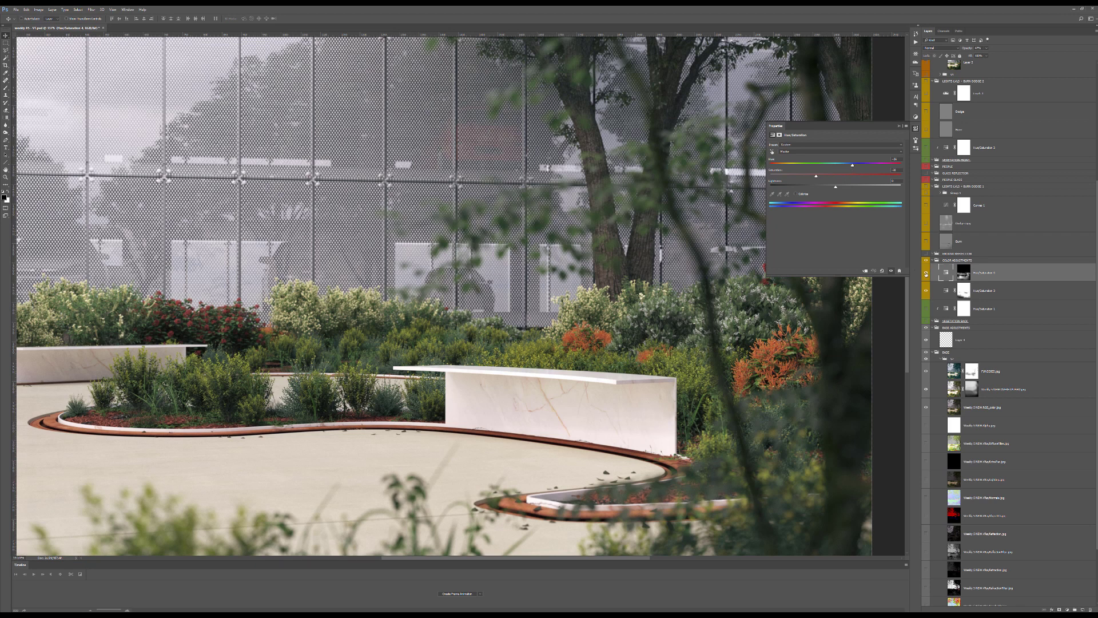
key("ctrl+0")
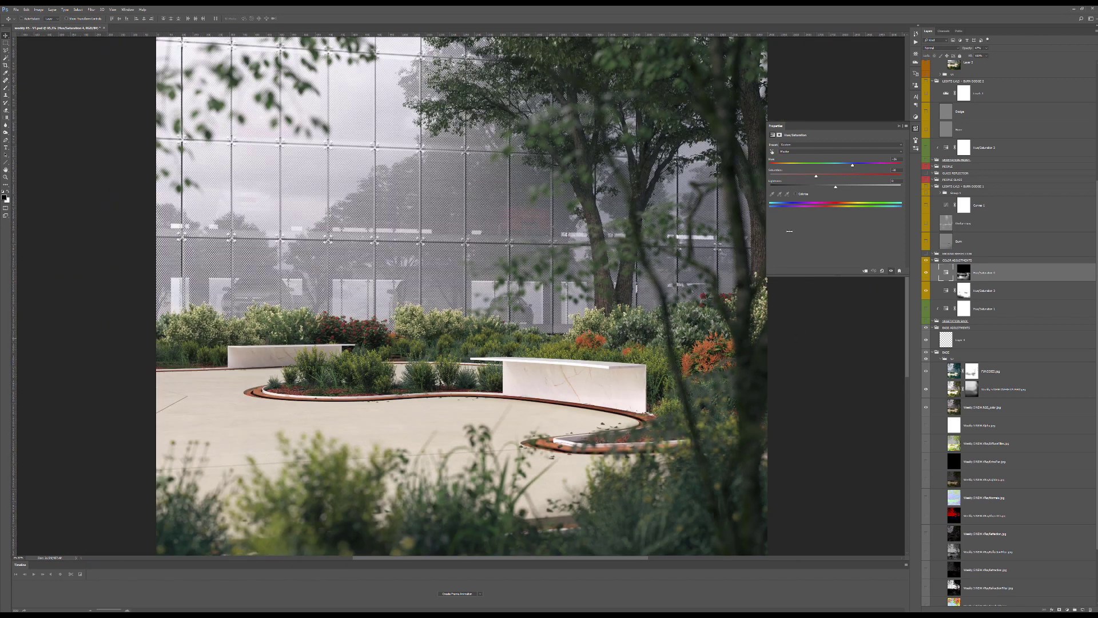
scroll(953, 115, "up", 6)
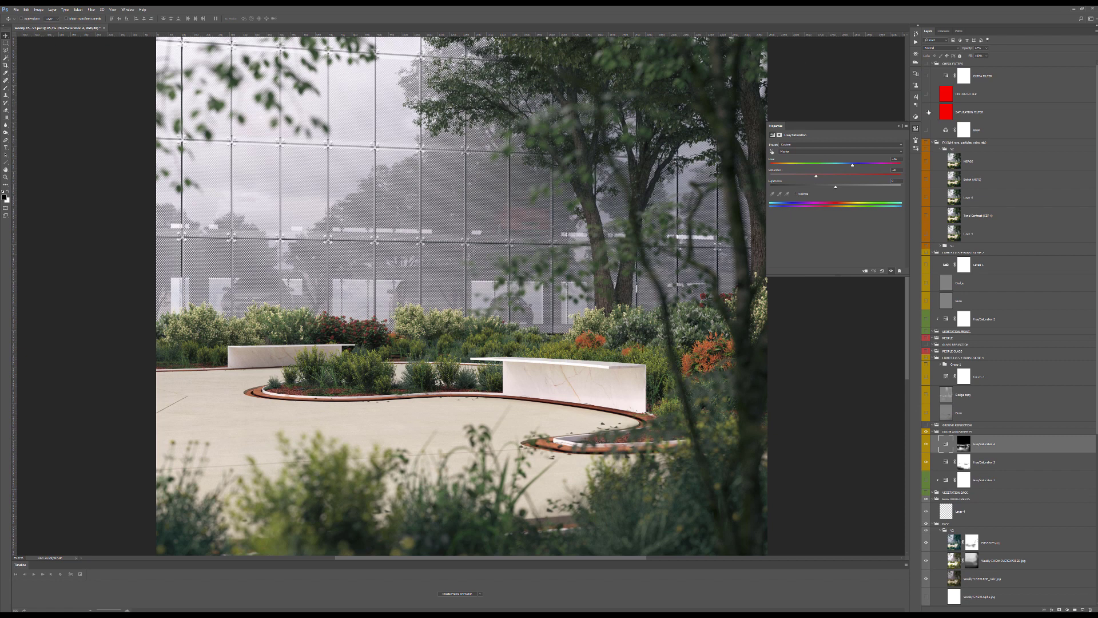
Turn on the hue check filter, compare the topmost Hue/Saturation layer on and off through it, and turn the filter off.
left_click(925, 95)
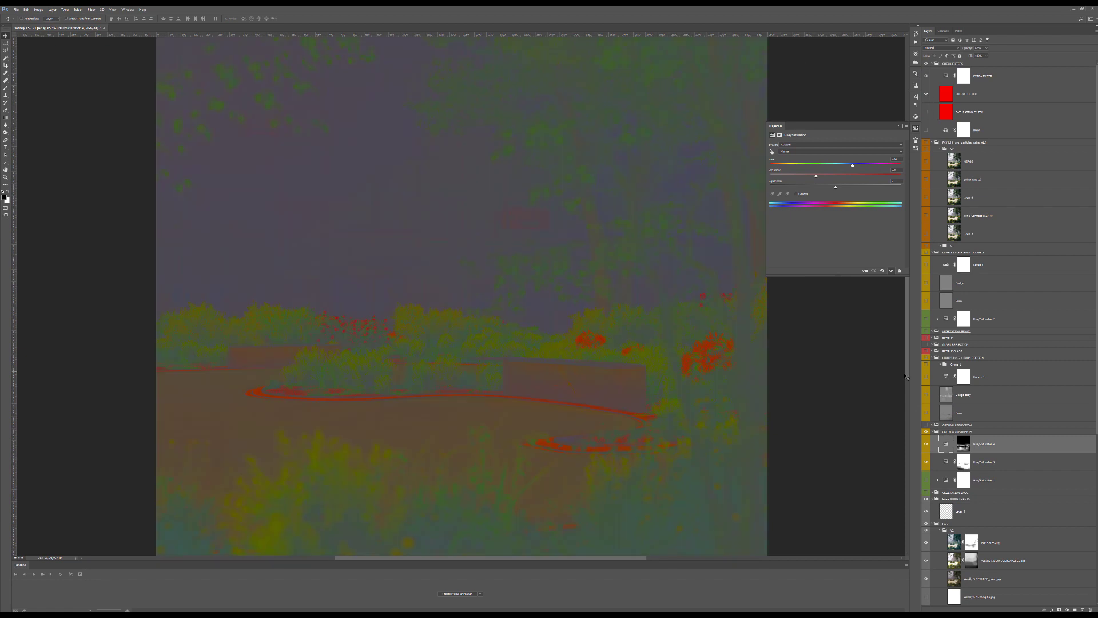
left_click(926, 445)
left_click(925, 445)
left_click(925, 445)
left_click(925, 445)
left_click(926, 445)
left_click(925, 445)
left_click(926, 92)
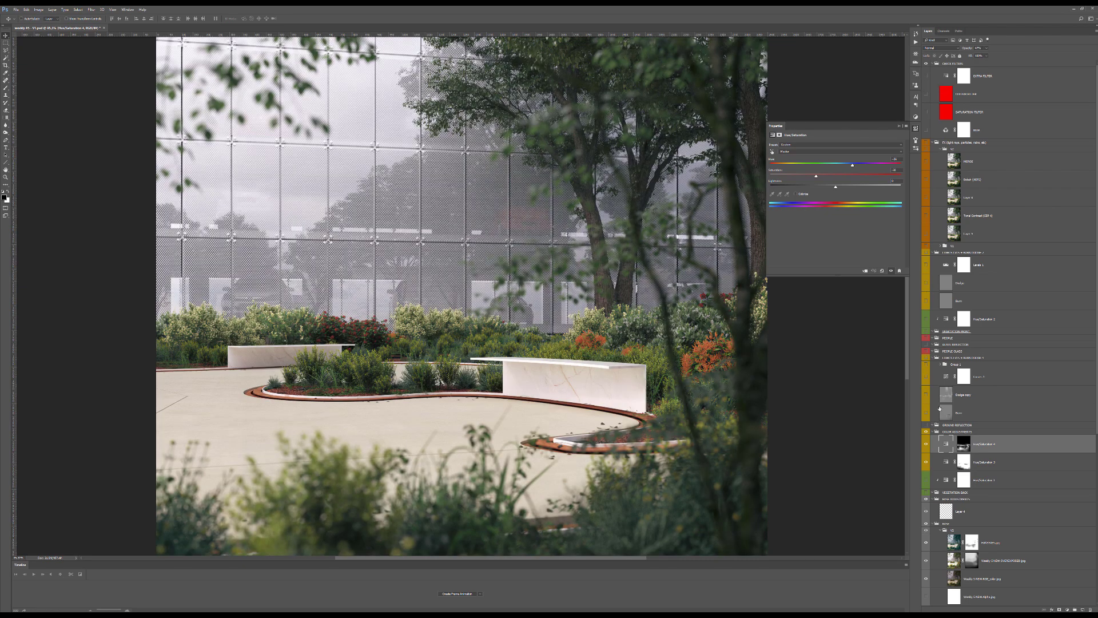
Turn on the lower dodge-and-burn group with its burn layer and compare the darkening around the bench.
left_click(927, 364)
left_click(926, 413)
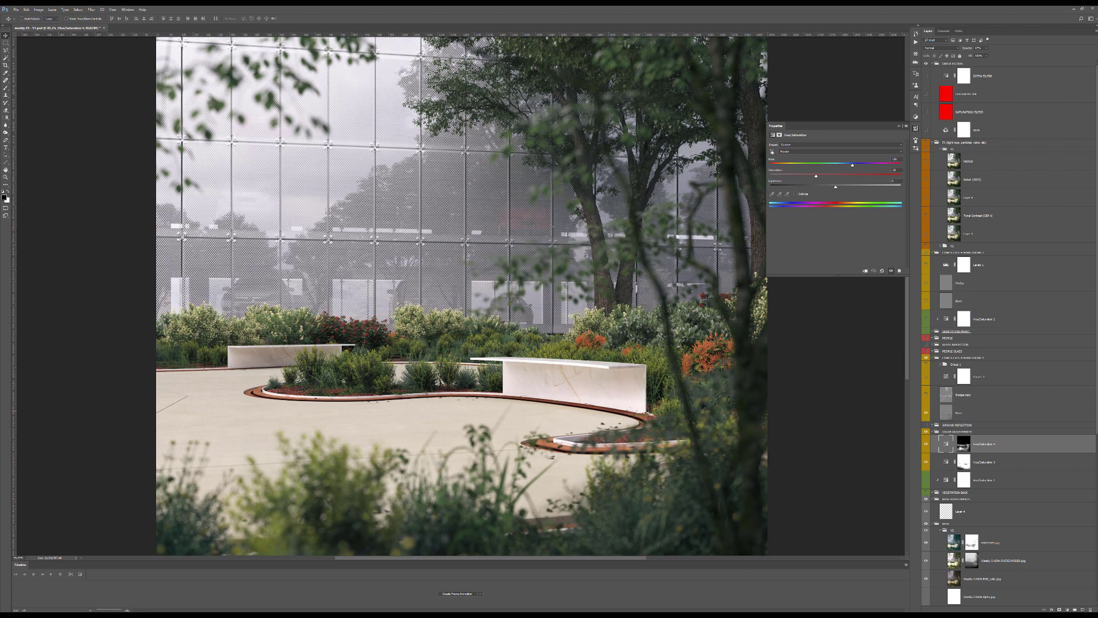
left_click(926, 413)
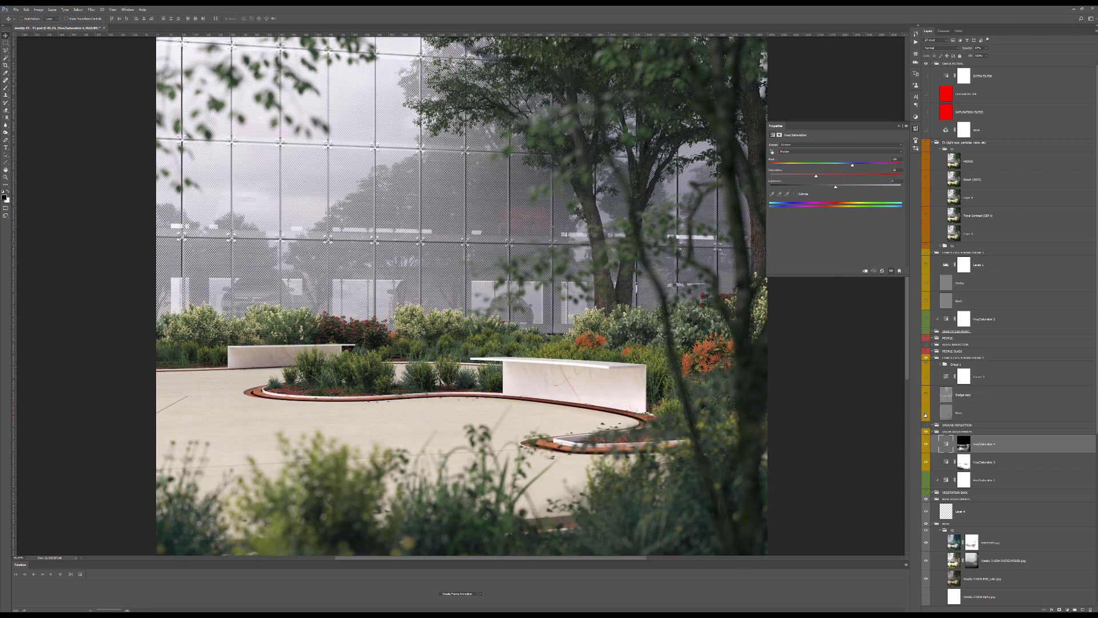
left_click(925, 412)
scroll(611, 341, "up", 3, "alt")
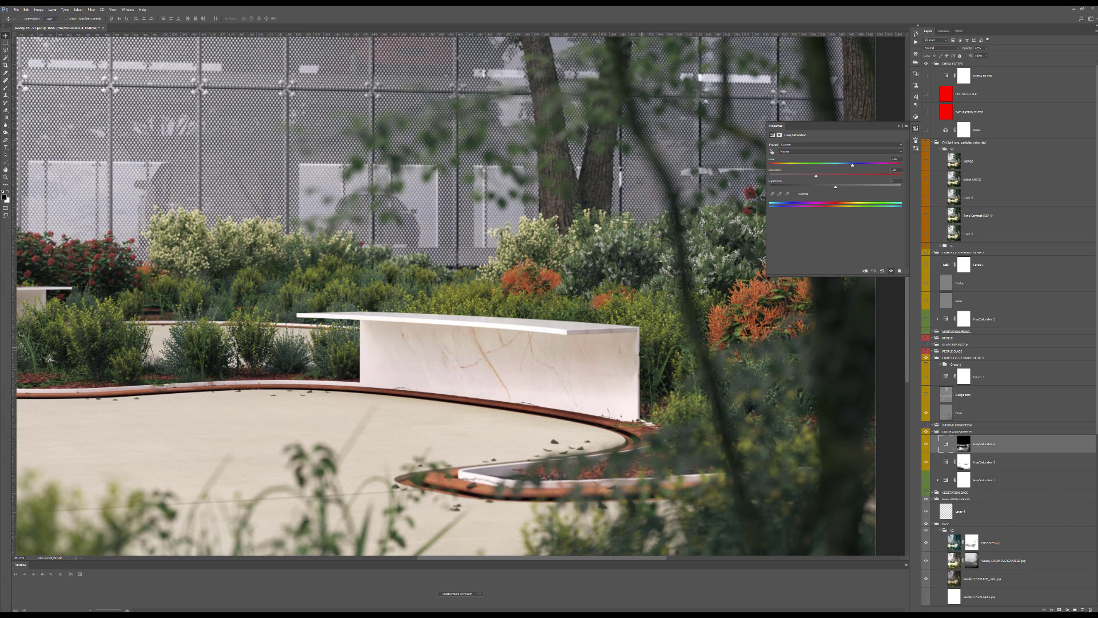
scroll(749, 330, "down", 3, "alt")
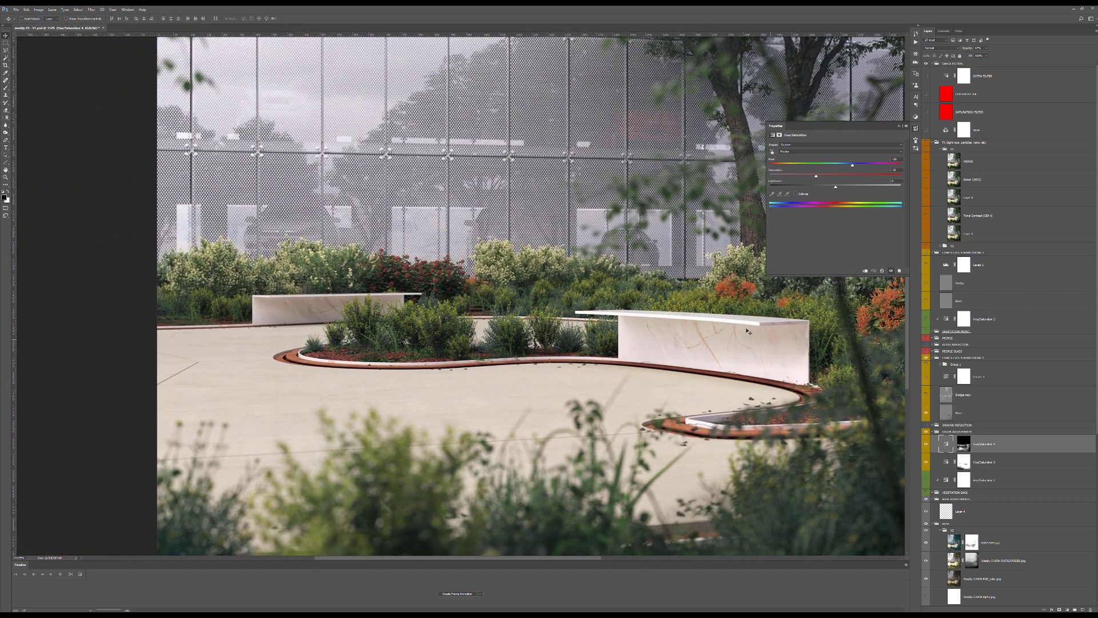
scroll(614, 387, "down", 2, "alt")
Turn on the dodge layer above the burn layer, view its brightening strokes in isolation and restore the full image.
left_click(941, 395)
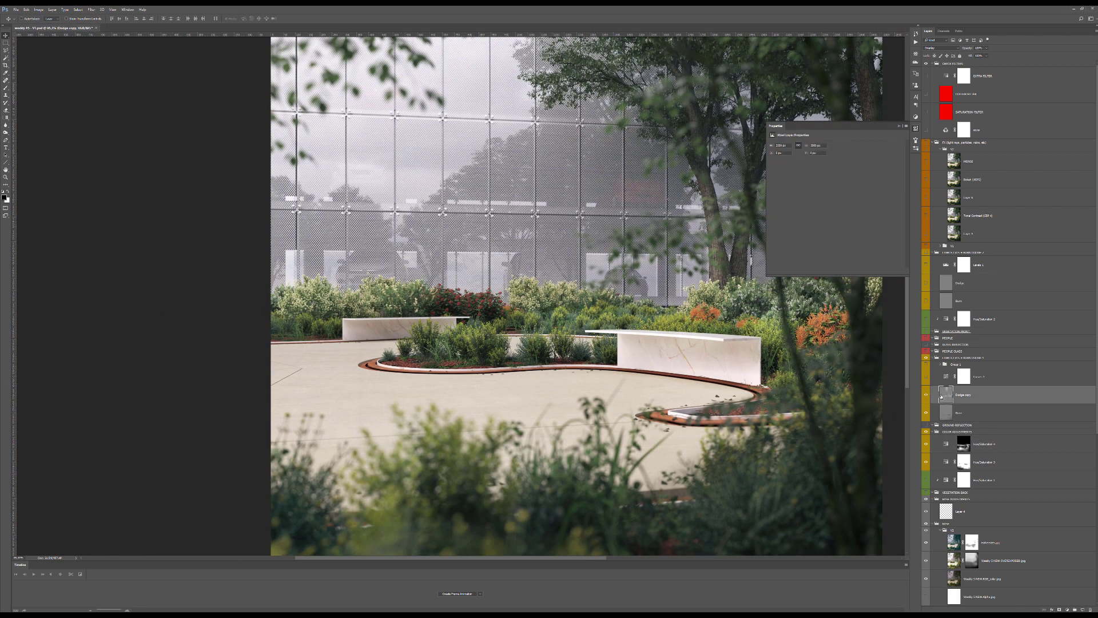
left_click(926, 395, "alt")
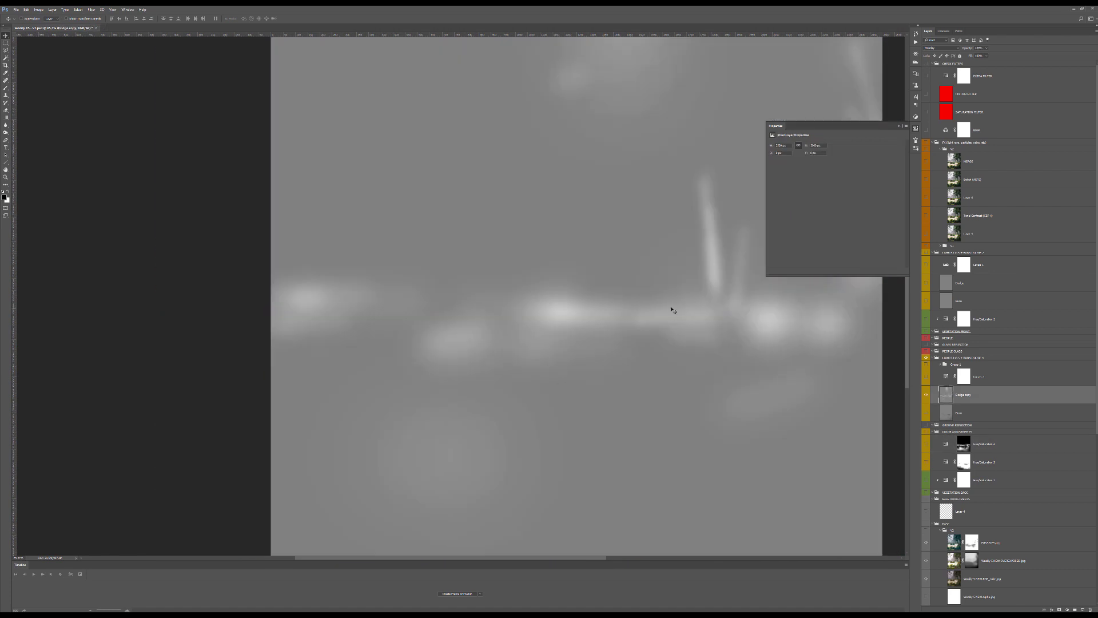
left_click(926, 395, "alt")
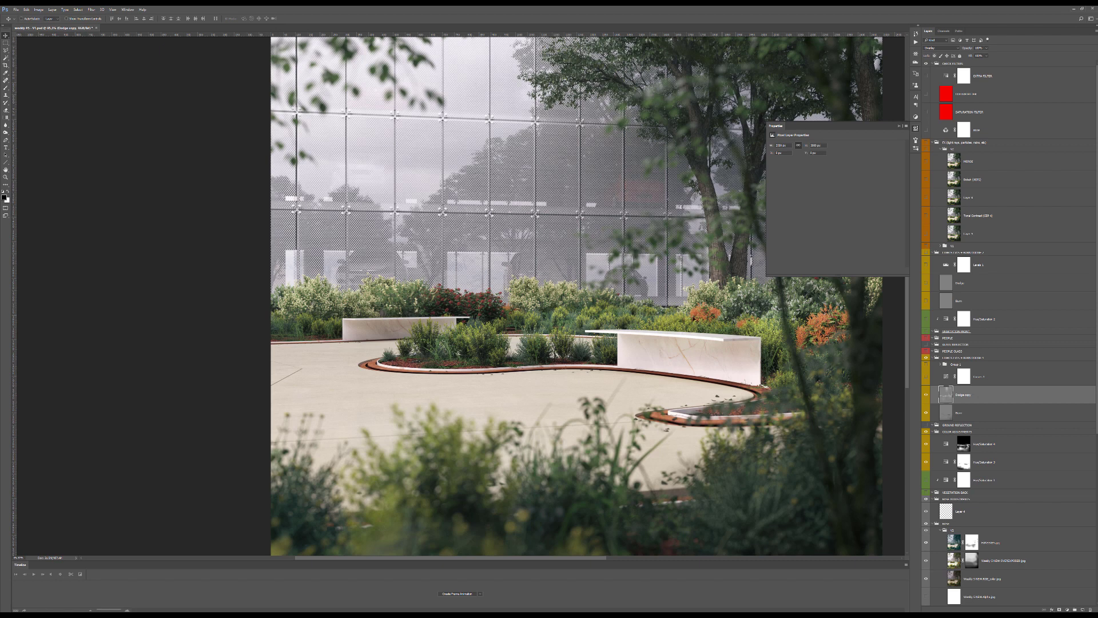
scroll(640, 302, "down", 4, "alt")
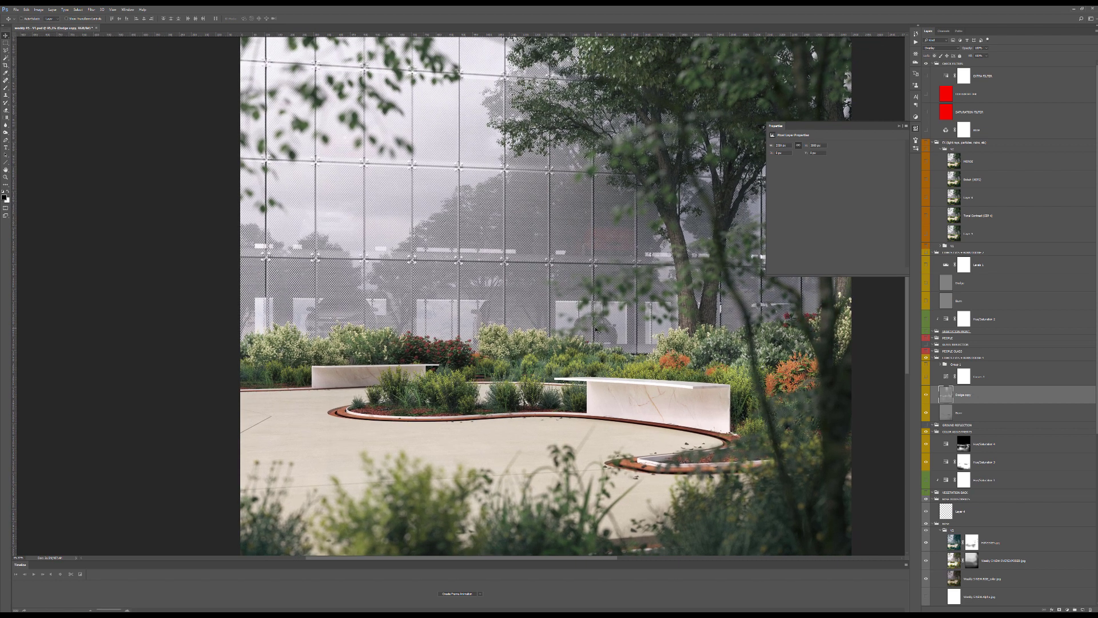
Turn on the Curves layer above the dodge layer, review its curve and compare the image with and without it.
left_click(926, 377)
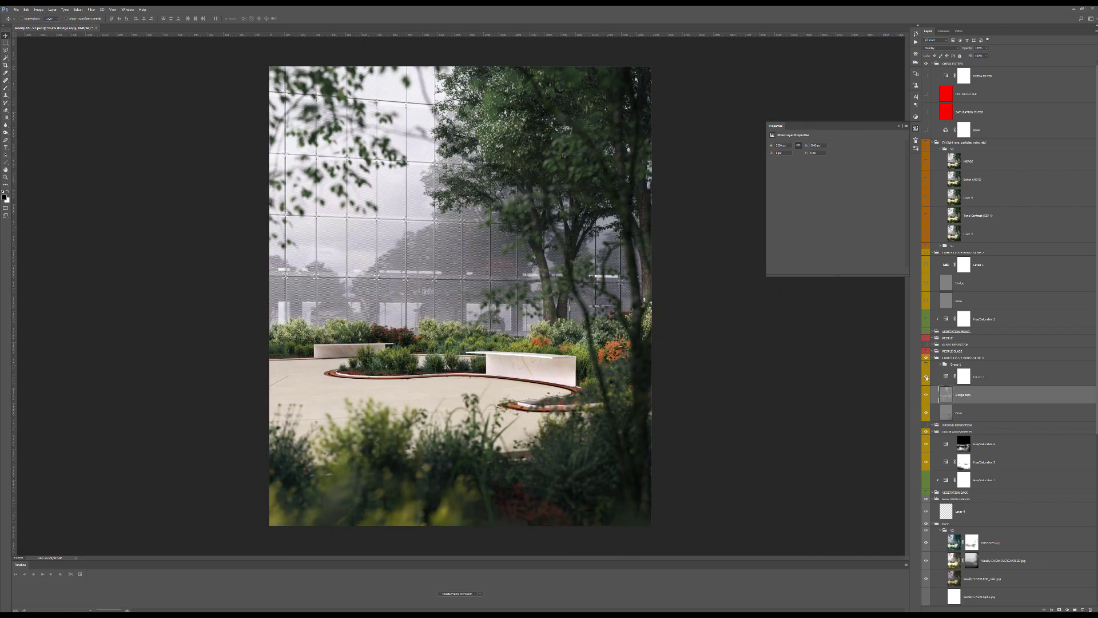
left_click(946, 377)
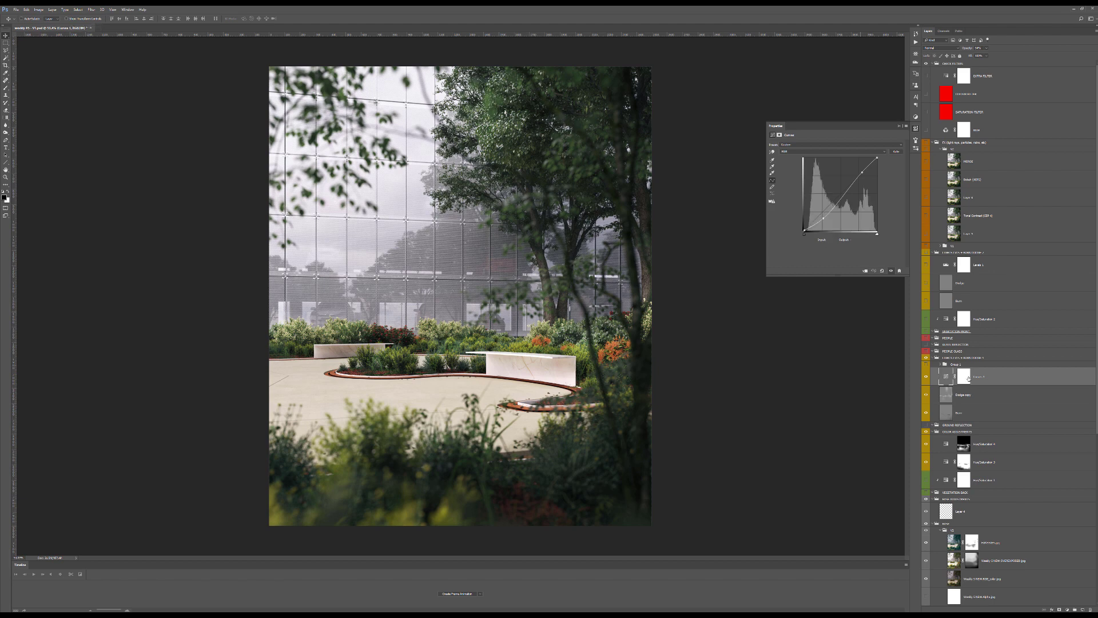
left_click(926, 377)
left_click(926, 377)
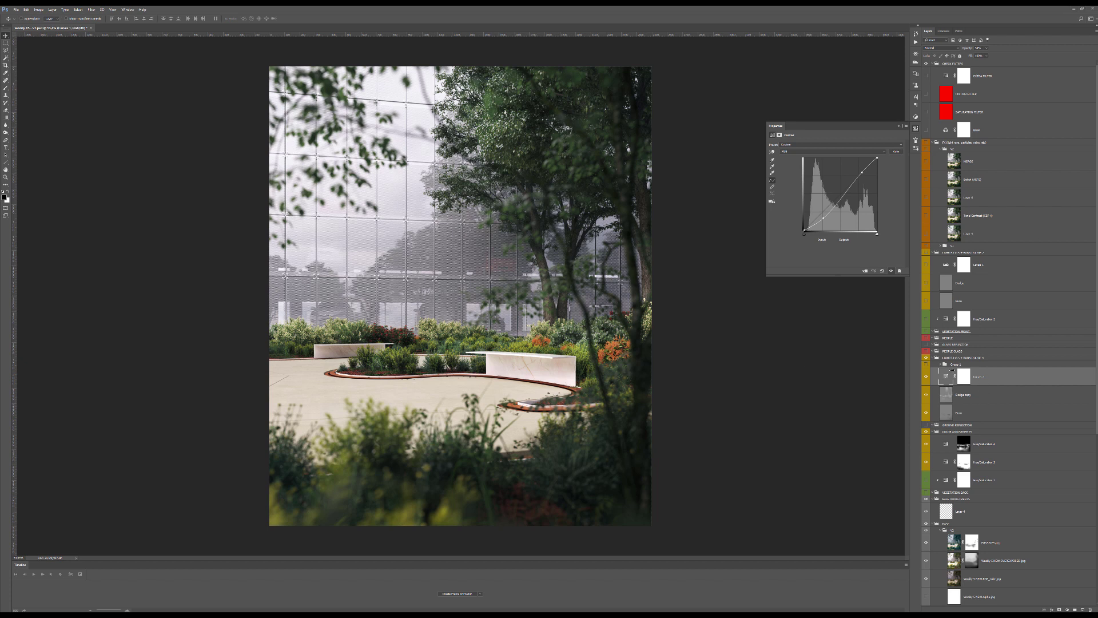
Expand Group 1 with its two masked Curves layers, turn the group on and compare its effect.
left_click(949, 364)
left_click(940, 364)
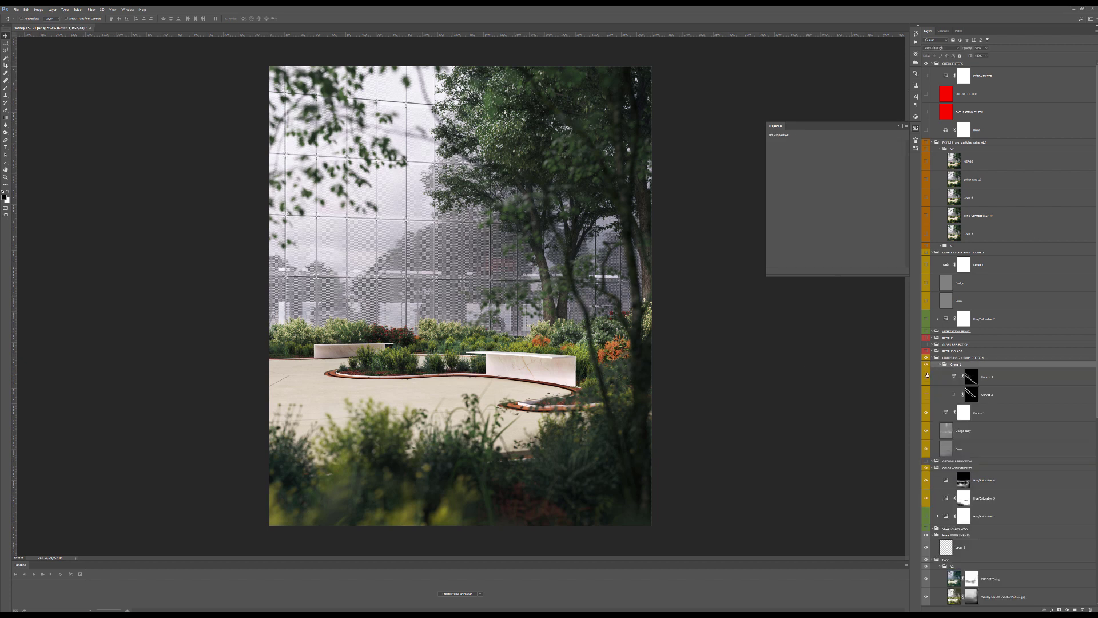
left_click(926, 365)
left_click(926, 365)
Examine the effect of Group 1's masked Curves across the facade and garden, close up and on the whole image.
scroll(394, 279, "down", 3)
scroll(394, 280, "up", 10)
scroll(393, 280, "down", 3)
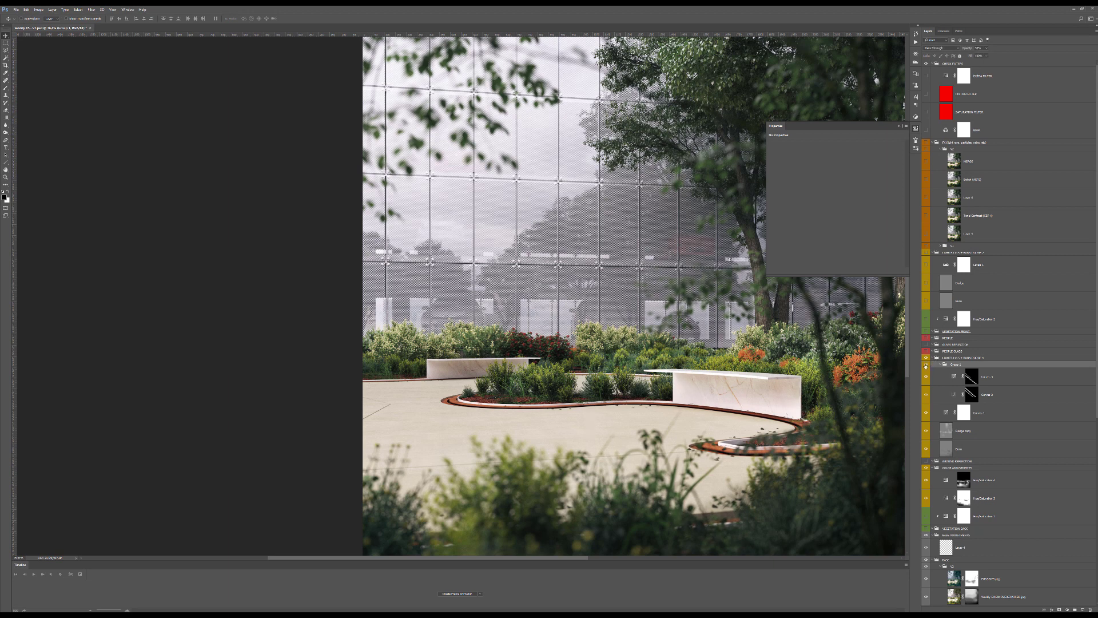
scroll(717, 343, "down", 4)
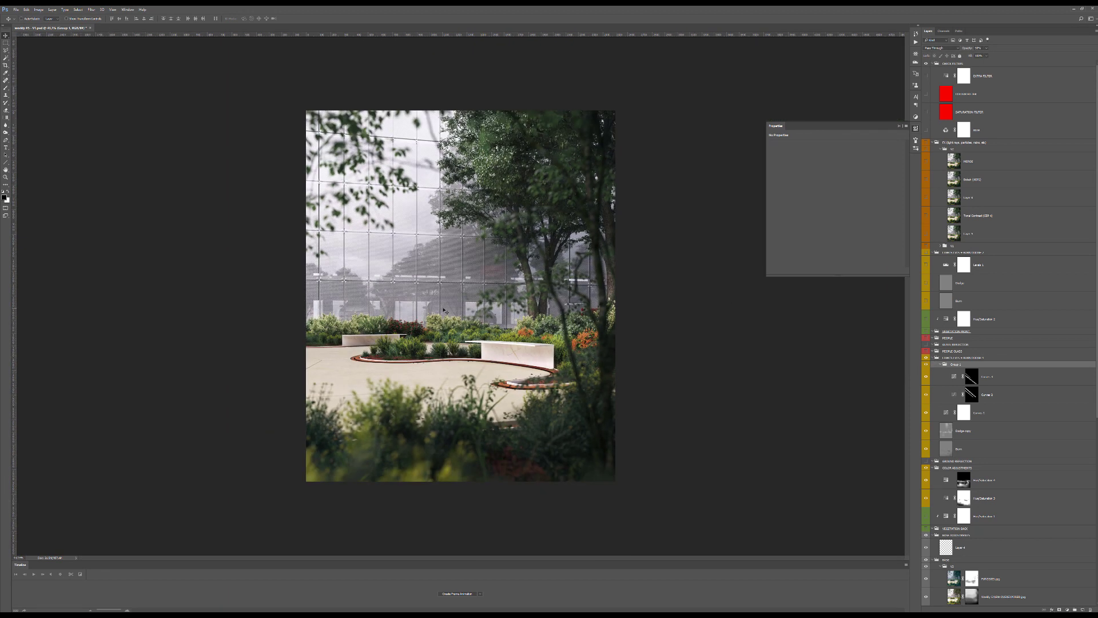
scroll(386, 300, "up", 3)
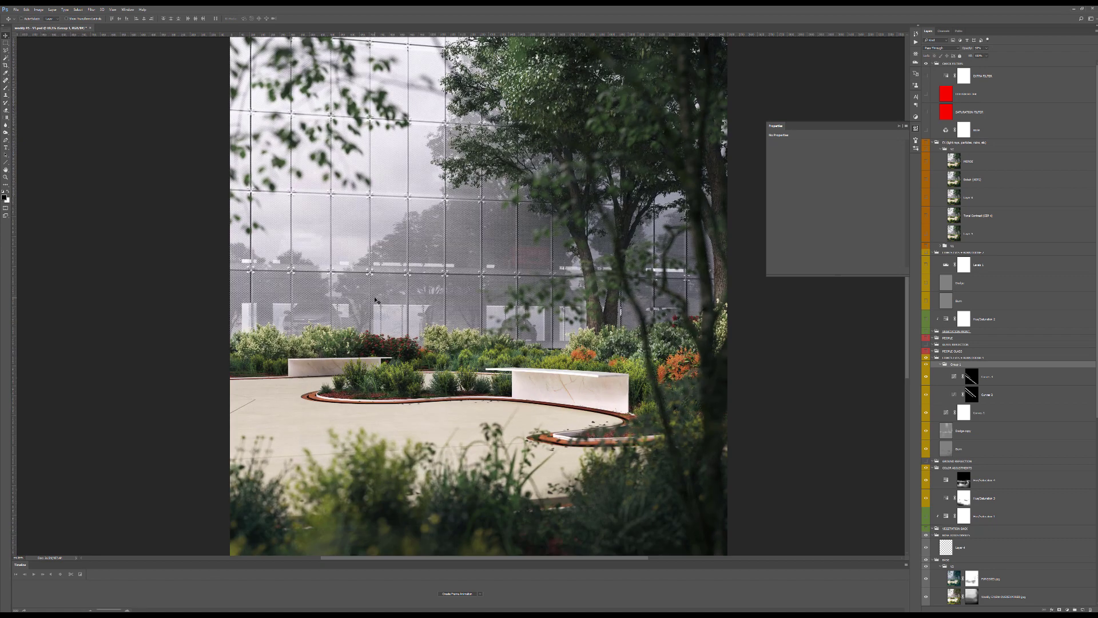
left_click(926, 364)
scroll(490, 298, "down", 3)
scroll(489, 297, "up", 5)
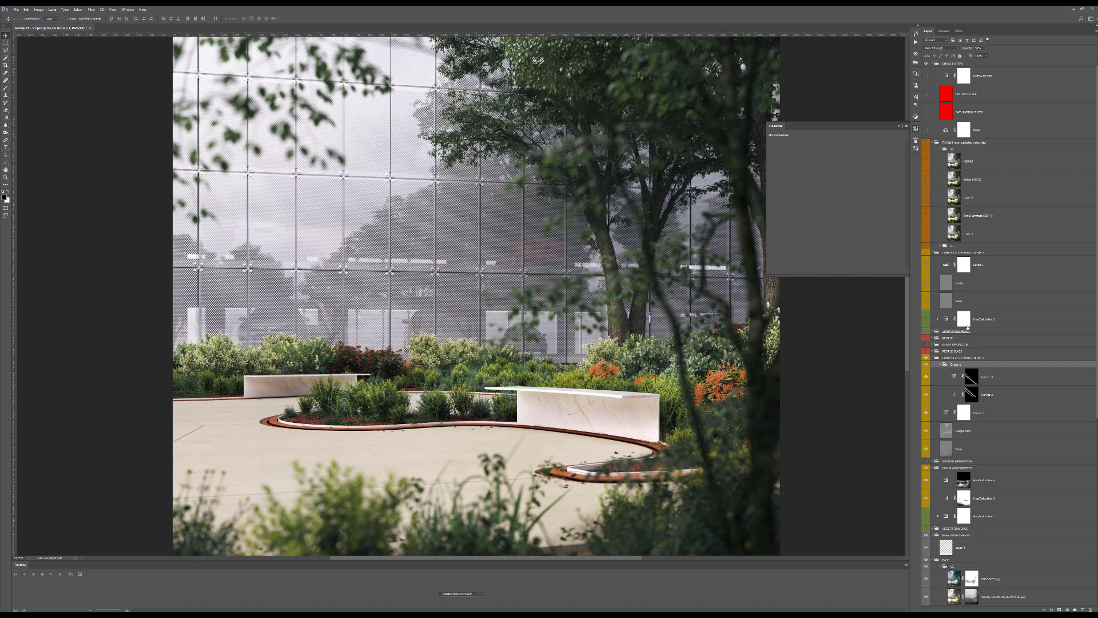
Turn on the upper dodge-and-burn group and check its effect on the whole image.
left_click(926, 253)
scroll(508, 306, "down", 3)
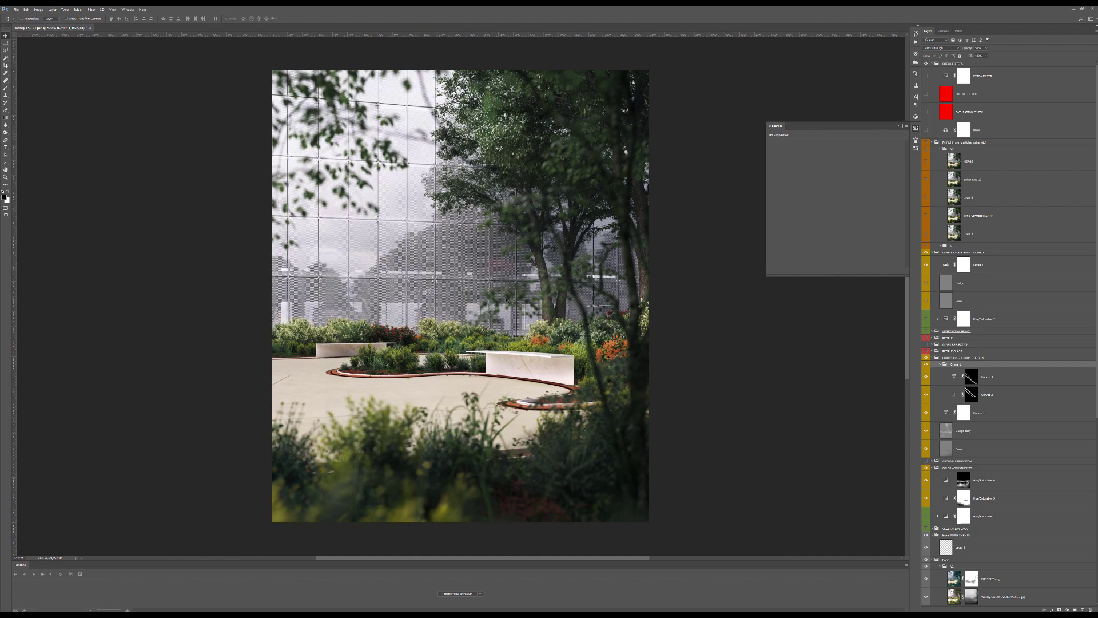
scroll(508, 306, "up", 1)
Show the lowest image layer in the orange group, compare the image with and without it, and select the layer.
left_click(926, 234)
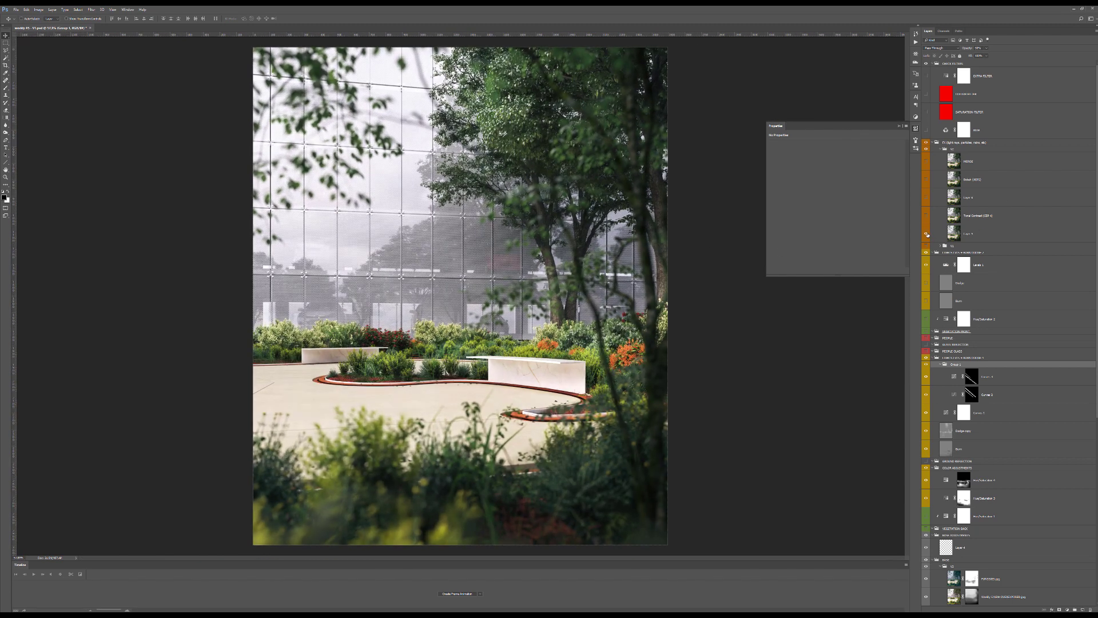
left_click(926, 233)
left_click(926, 233)
left_click(945, 237)
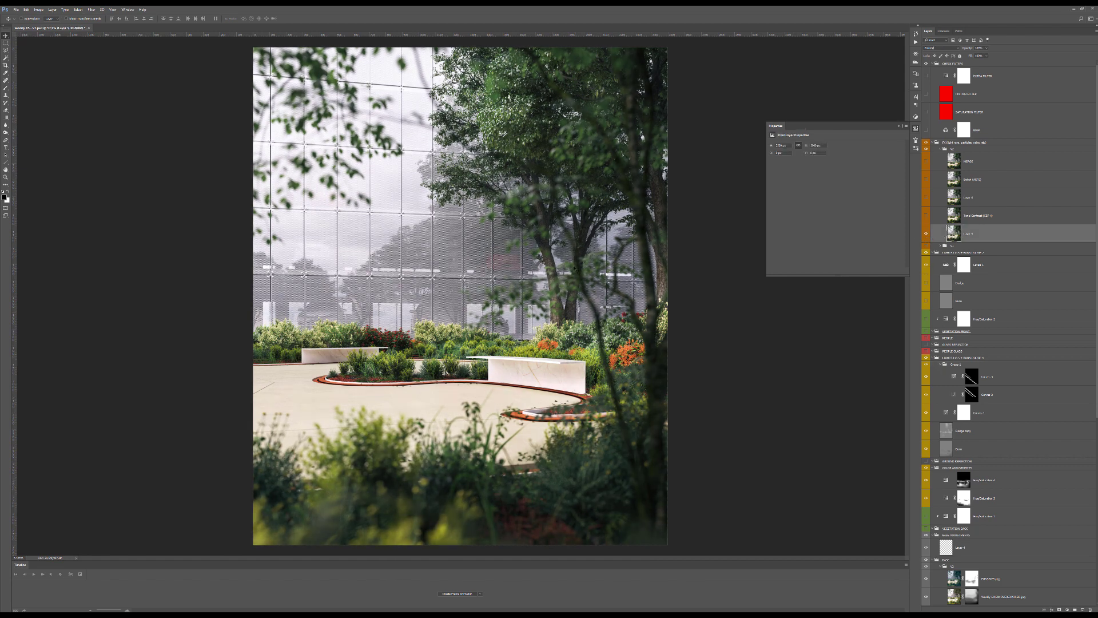
Open the Camera Raw Filter on the selected layer, try a slight Exposure increase and cancel the filter.
scroll(575, 268, "down", 1)
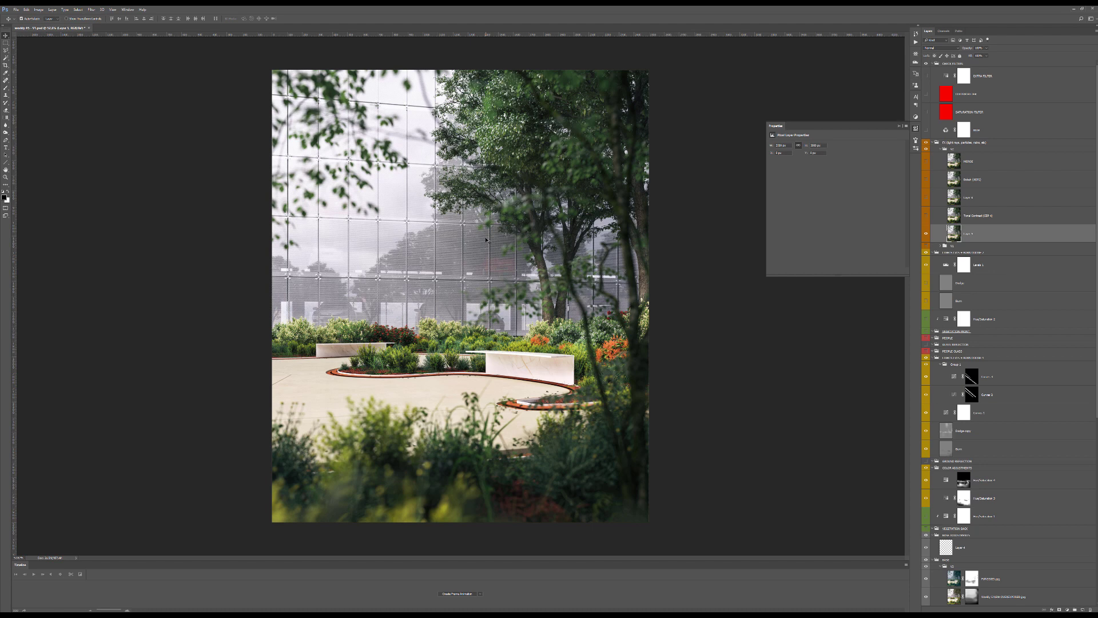
key("ctrl+shift+a")
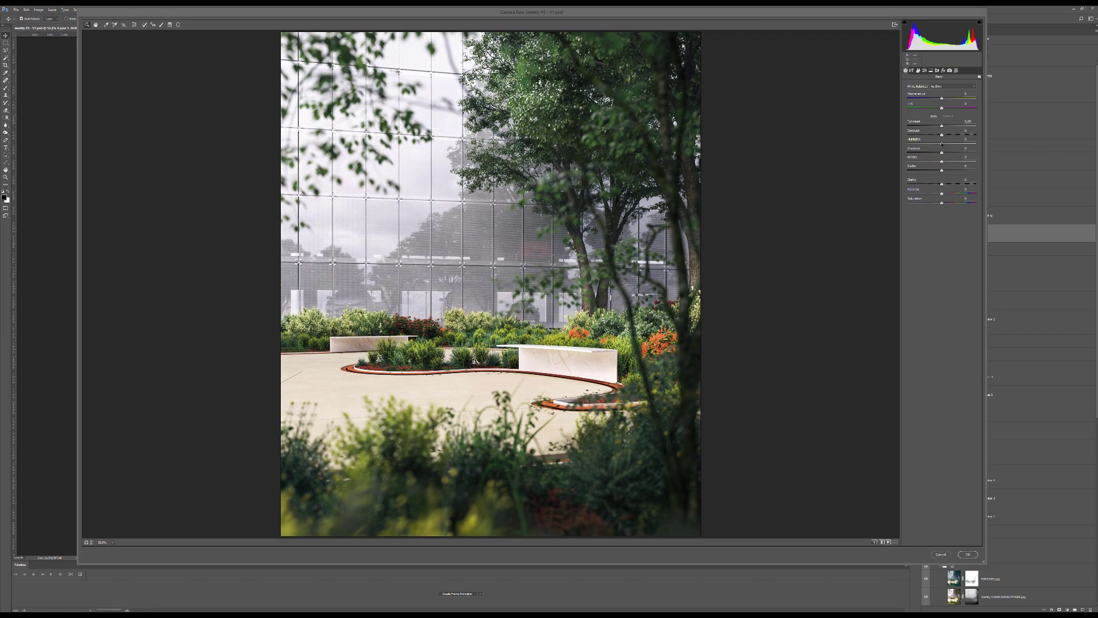
left_click_drag(941, 126, 945, 126)
key("Escape")
Hide the lowest image layer in the orange group and select the collapsed group directly beneath it.
left_click(927, 233)
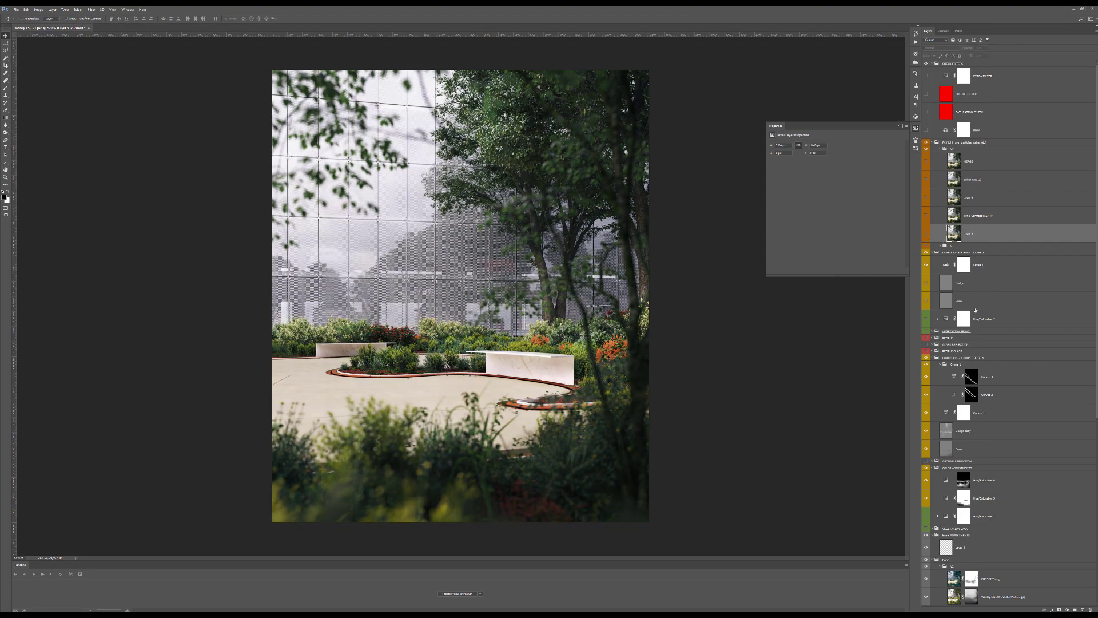
left_click(966, 247)
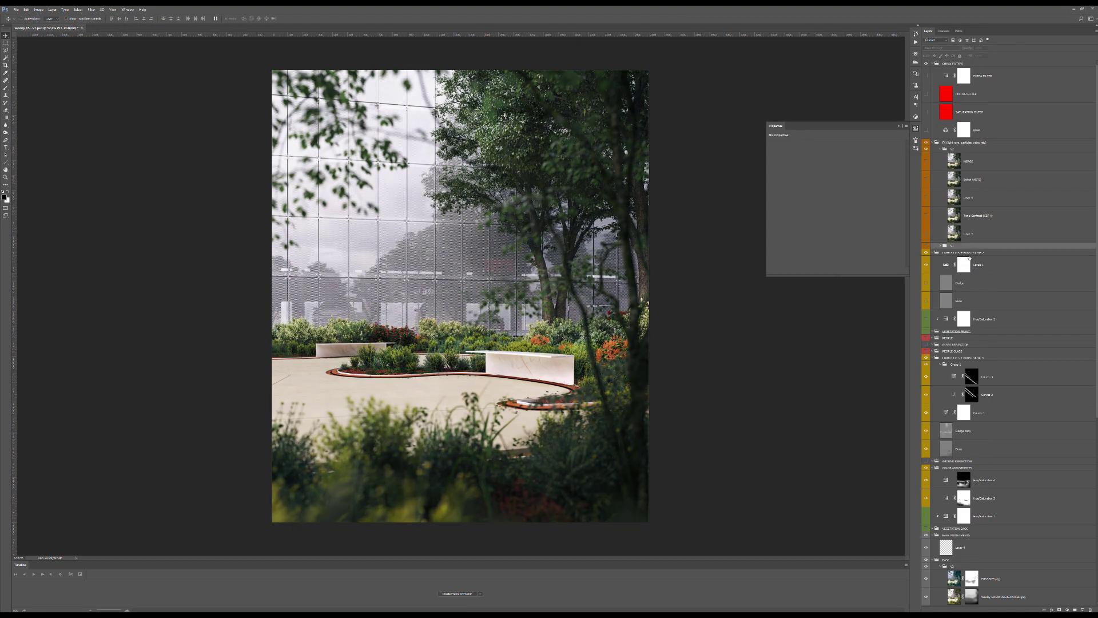
Stamp all visible layers onto a new layer directly above the collapsed subgroup in the orange group.
left_click(962, 241)
left_click(959, 246)
key("ctrl+shift+alt+n")
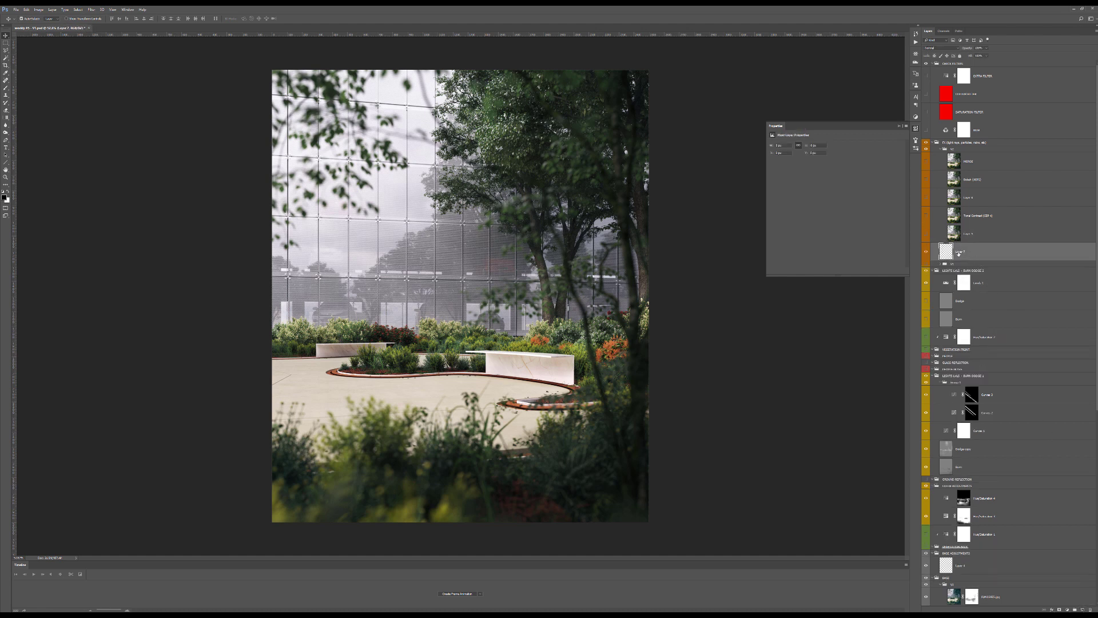
key("ctrl+shift+alt+e")
Try raising Shadows and Exposure slightly on the stamped layer with the Camera Raw Filter, and delete that layer.
key("ctrl+shift+a")
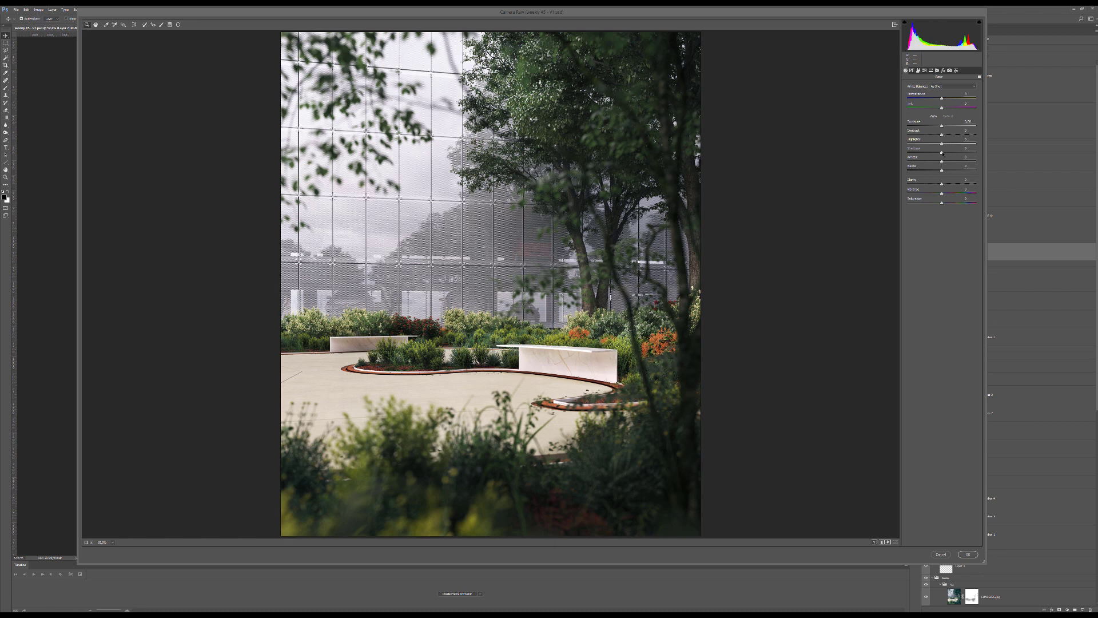
left_click_drag(942, 154, 945, 127)
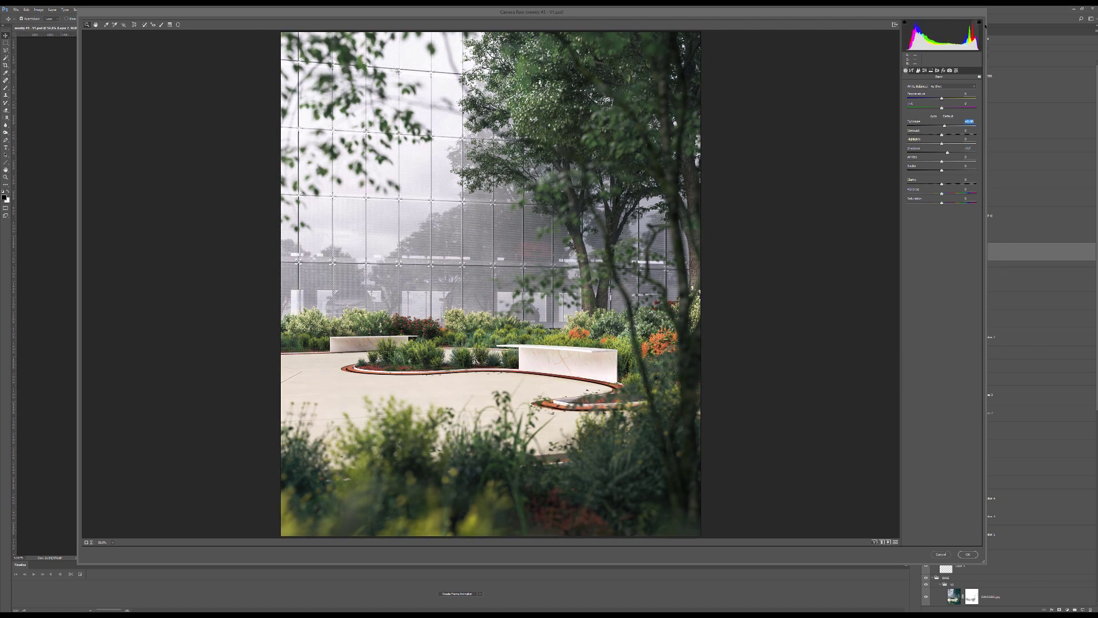
key("Return")
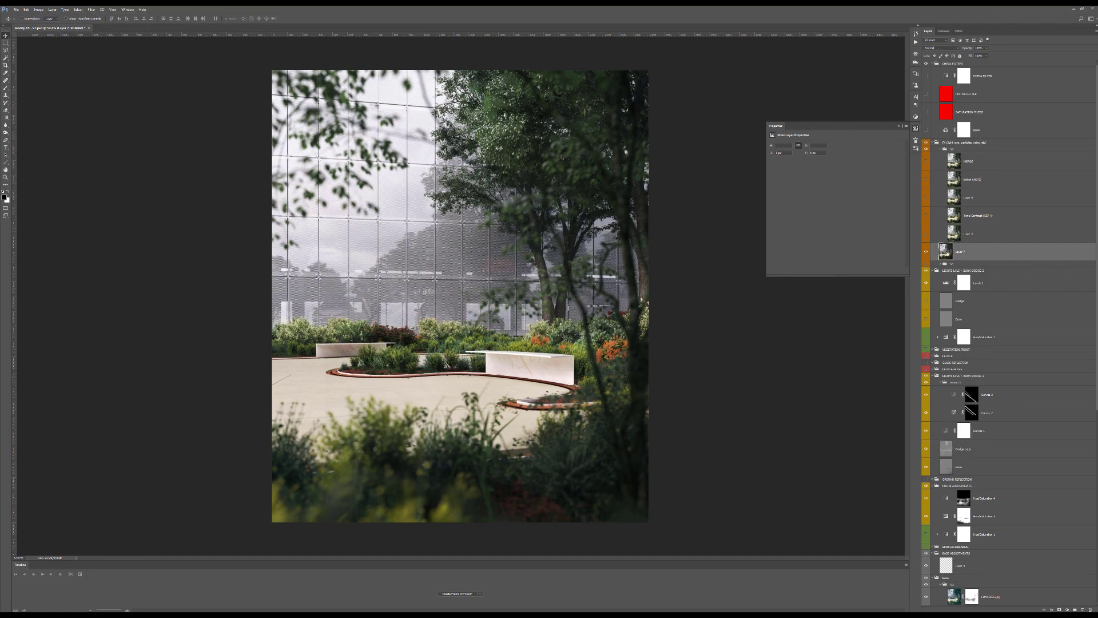
key("Delete")
Show the lowest image layer in the orange group, compare the image with and without it, and select it.
left_click(926, 236)
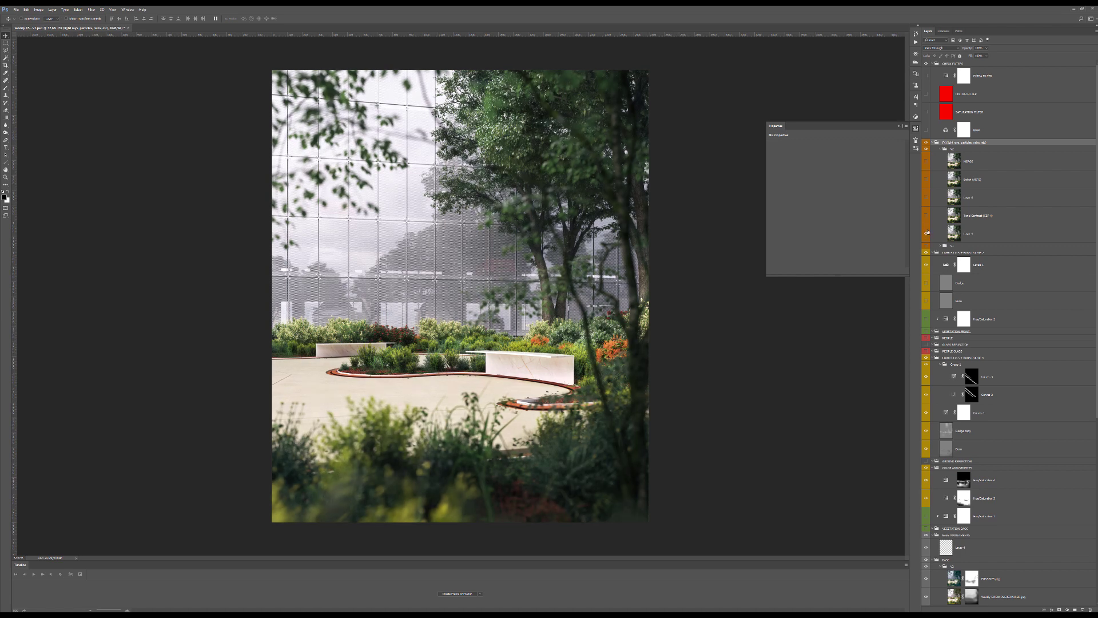
left_click(926, 235)
left_click(927, 234)
left_click(934, 233)
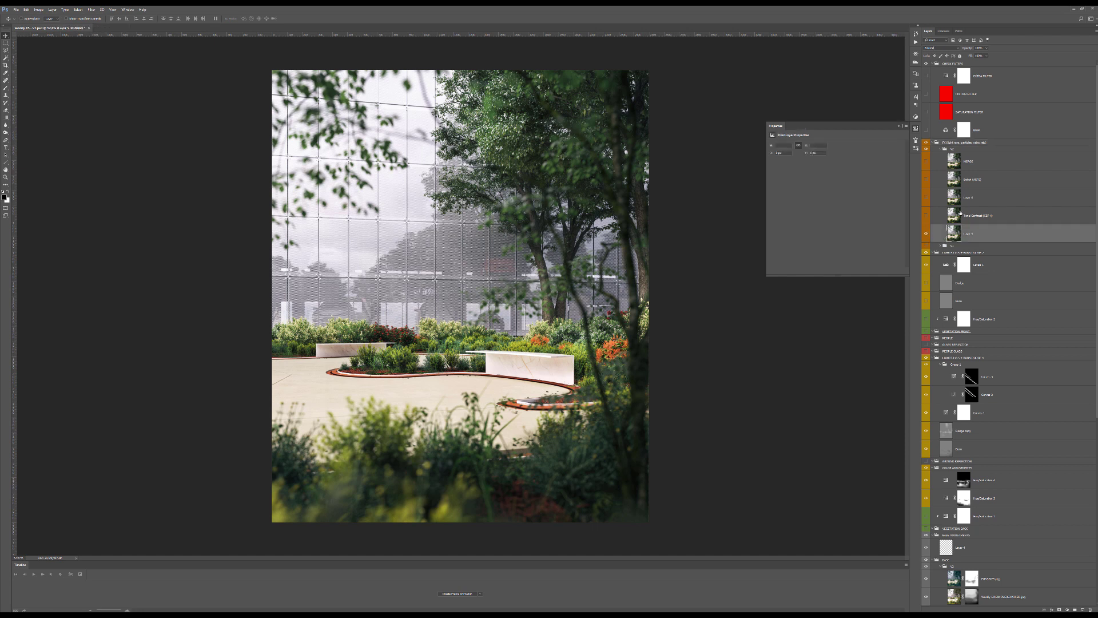
Turn on the contrast layer in the orange group and delete the unnamed image layer directly above it.
left_click(935, 218)
left_click(926, 197)
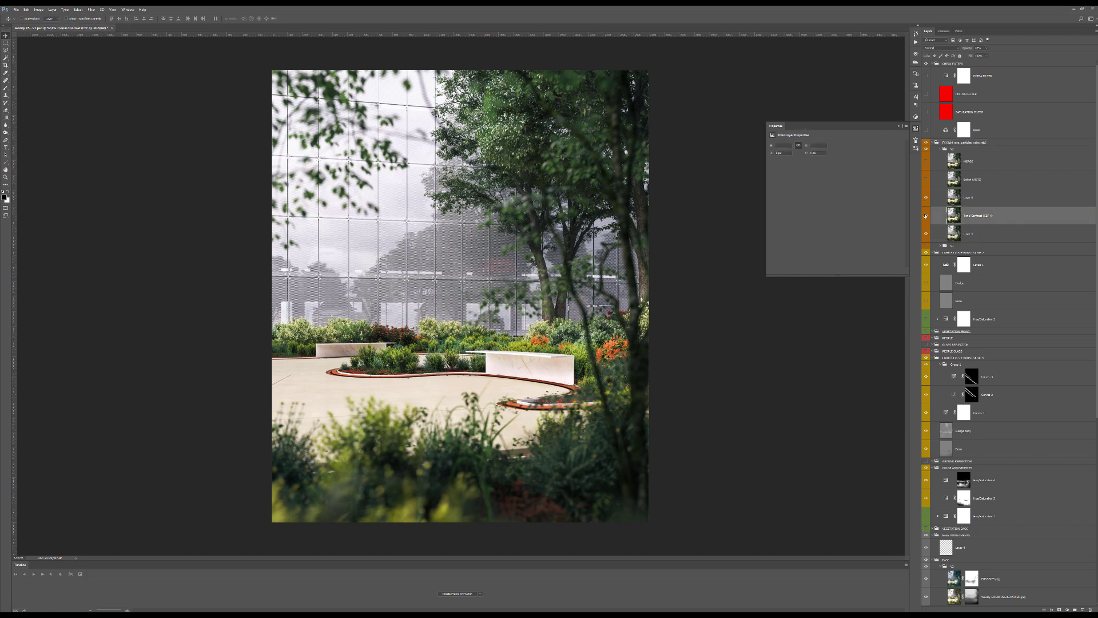
left_click(926, 204)
left_click(967, 234)
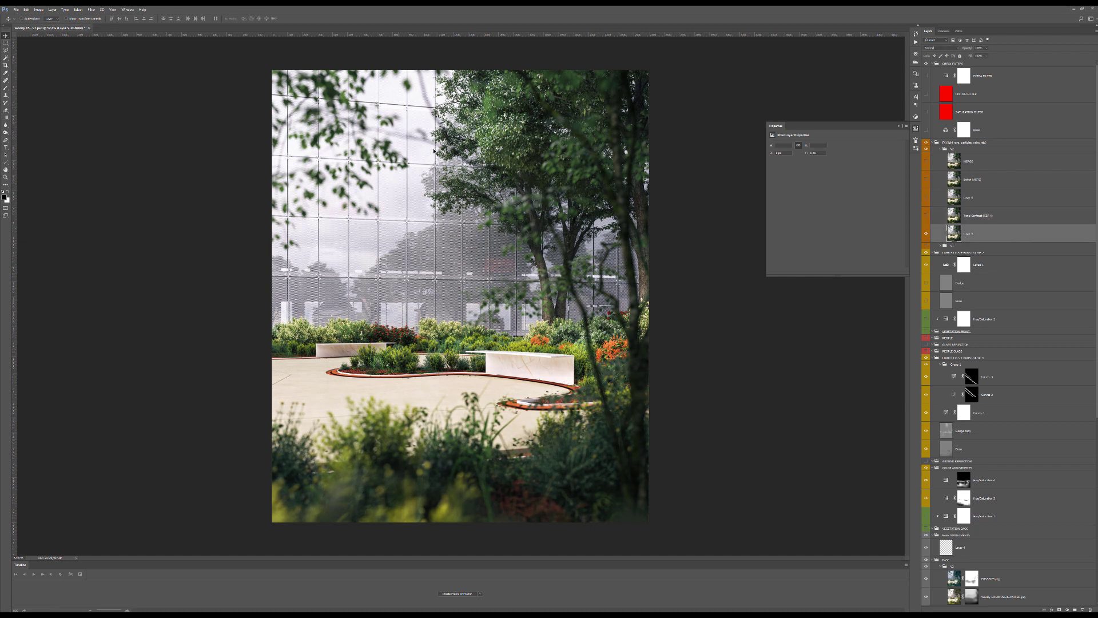
left_click(926, 198)
left_click(977, 213)
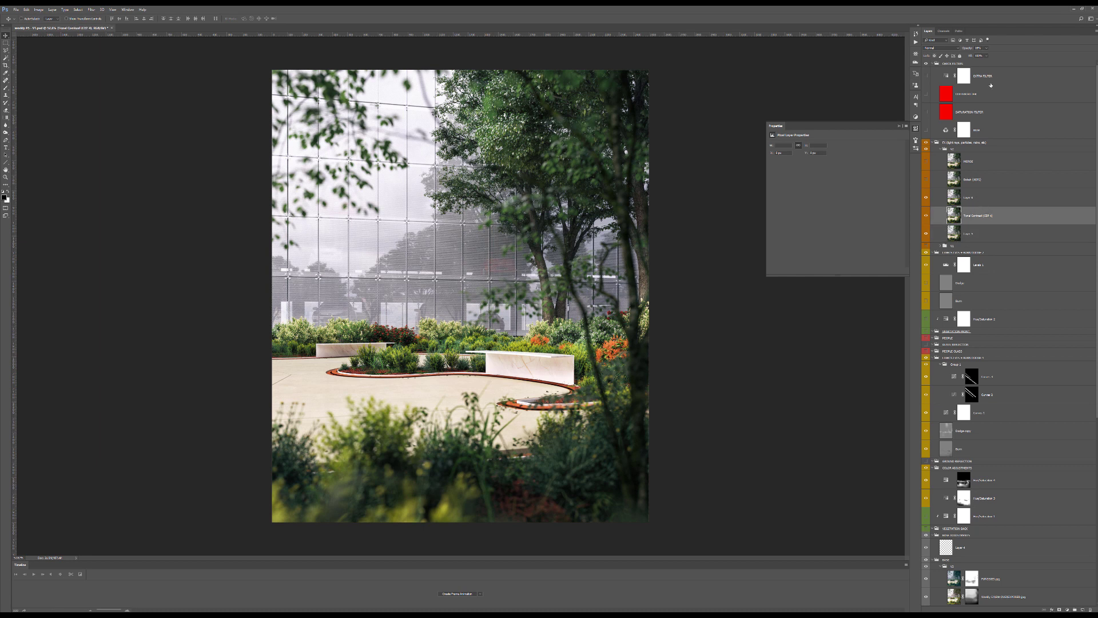
left_click(980, 199)
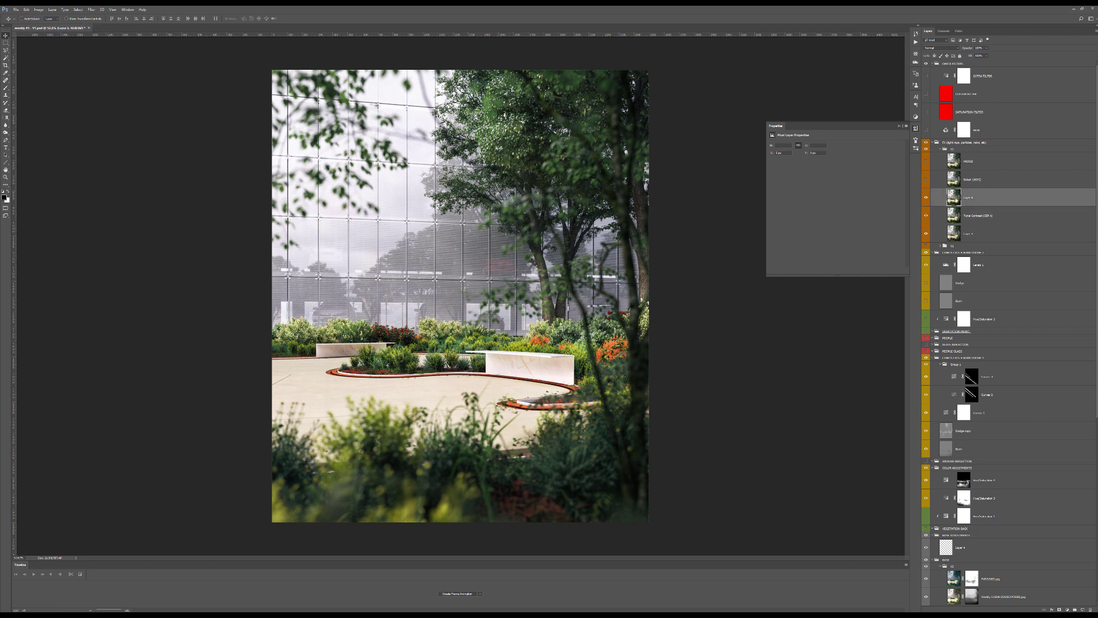
key("Delete")
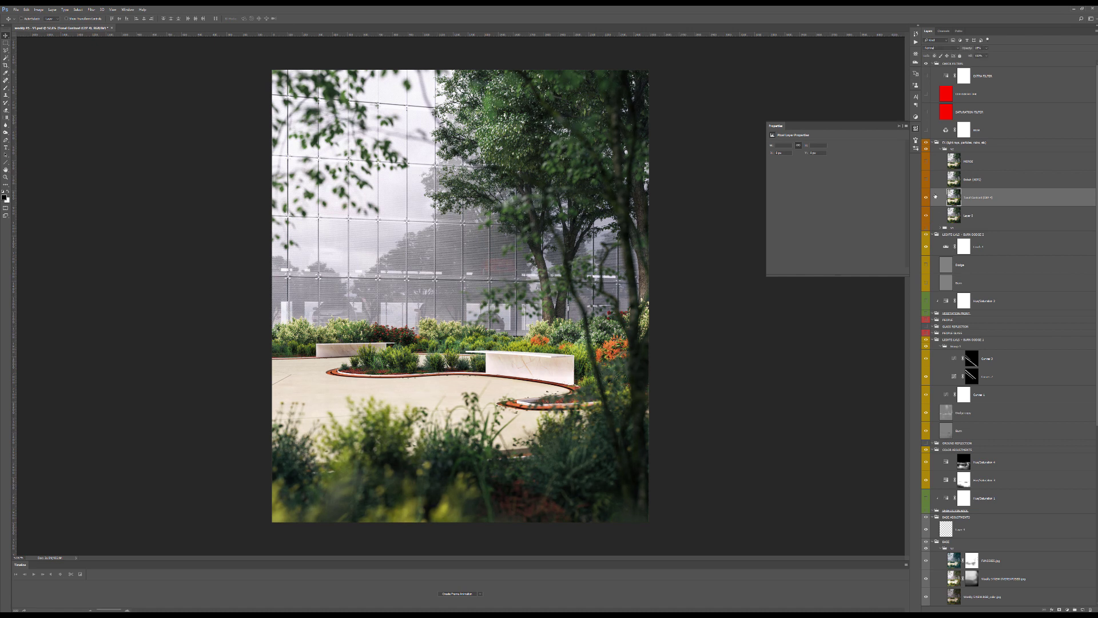
Show the image layer directly above the contrast layer and compare its effect on the tree foliage and the whole image.
left_click(939, 179)
left_click(925, 180)
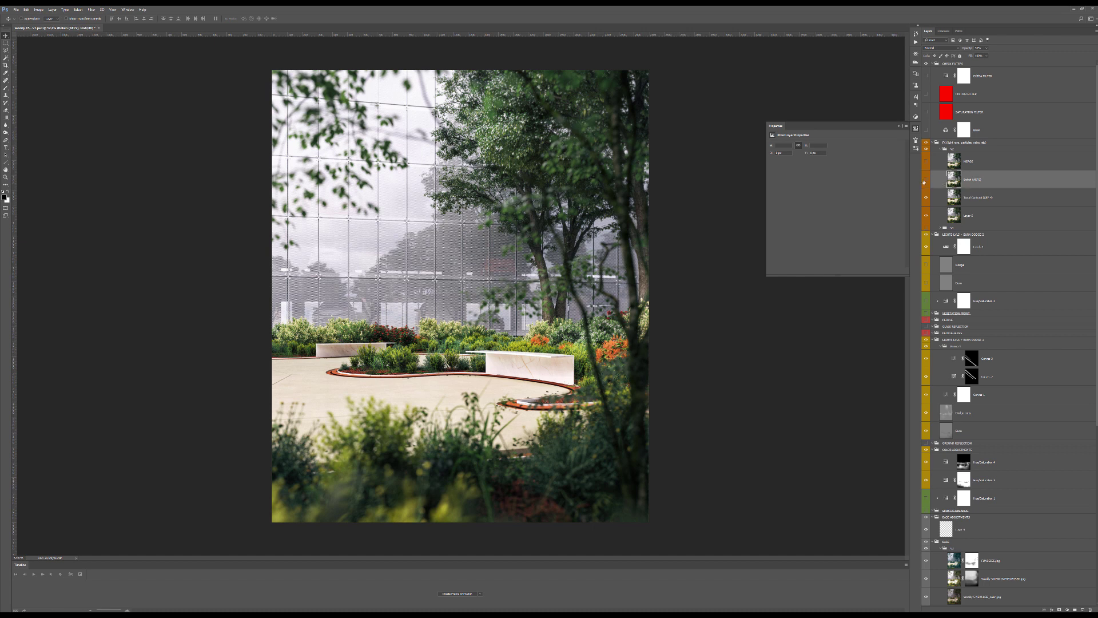
scroll(474, 117, "up", 3, "alt")
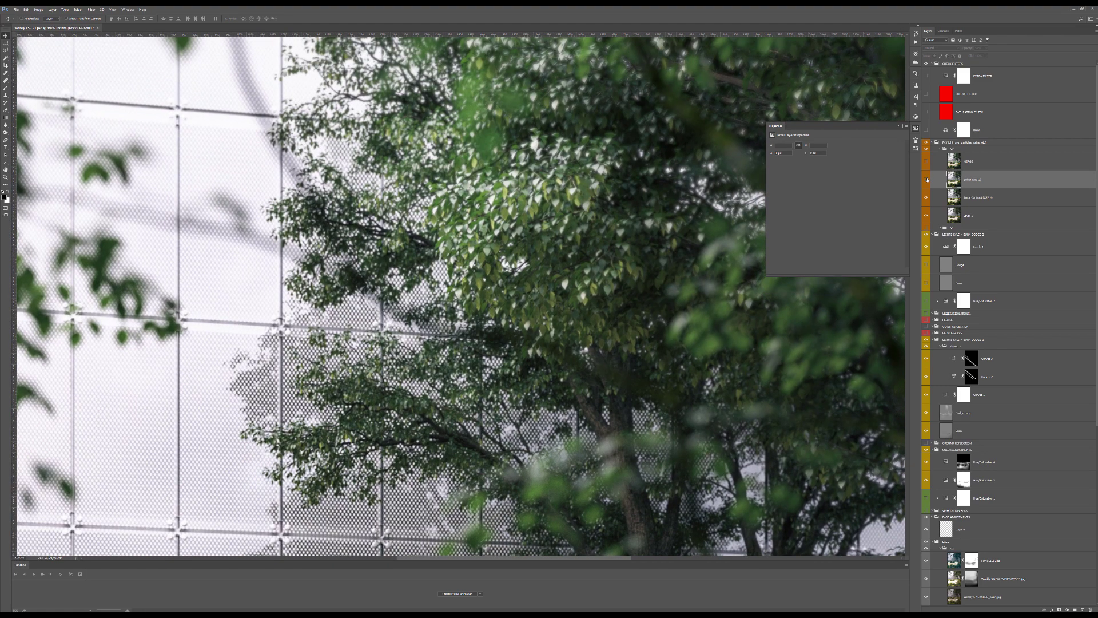
left_click(927, 179)
scroll(605, 231, "down", 2, "alt")
scroll(605, 232, "down", 2, "alt")
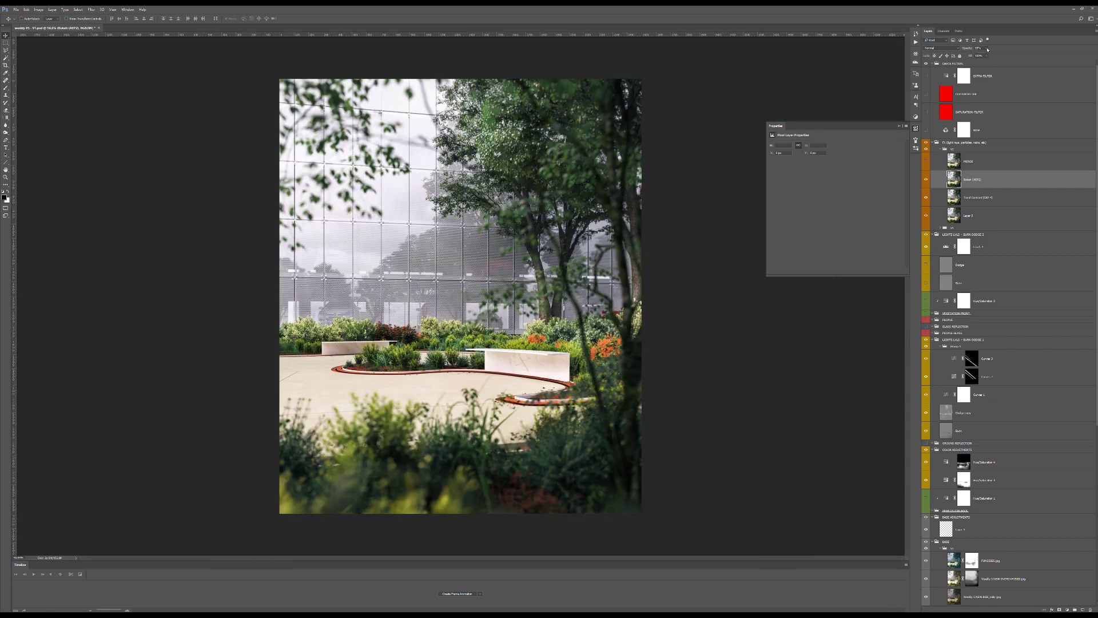
left_click(927, 182)
left_click(927, 181)
left_click(927, 182)
Select the top image layer in the orange group and check its effect on the whole image.
left_click(932, 163)
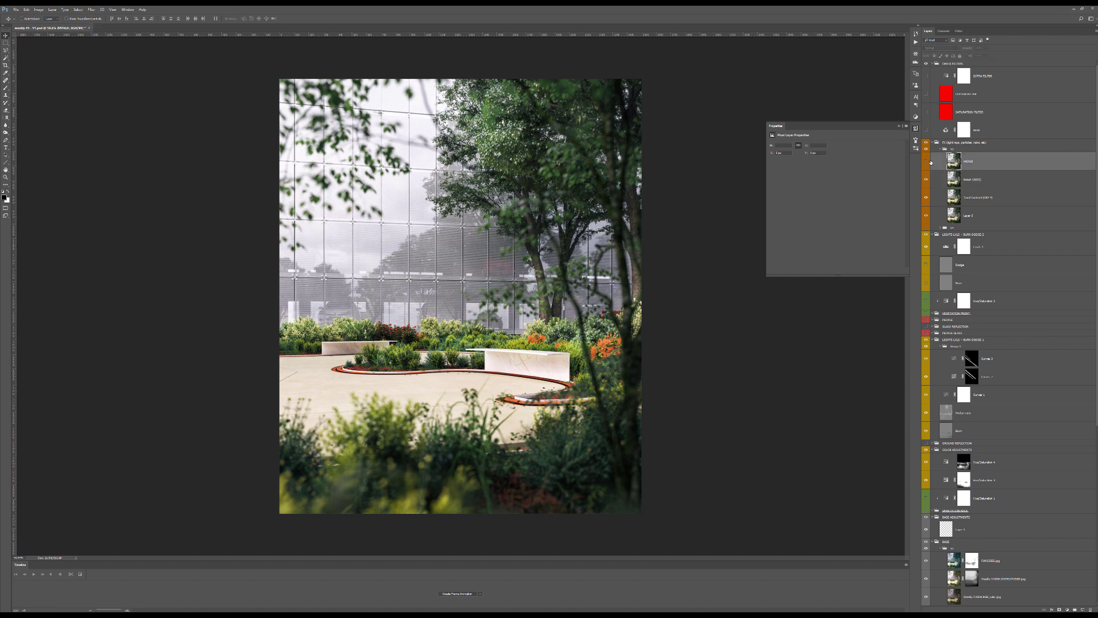
left_click(926, 163)
scroll(482, 218, "down", 3, "alt")
scroll(481, 219, "up", 5, "alt")
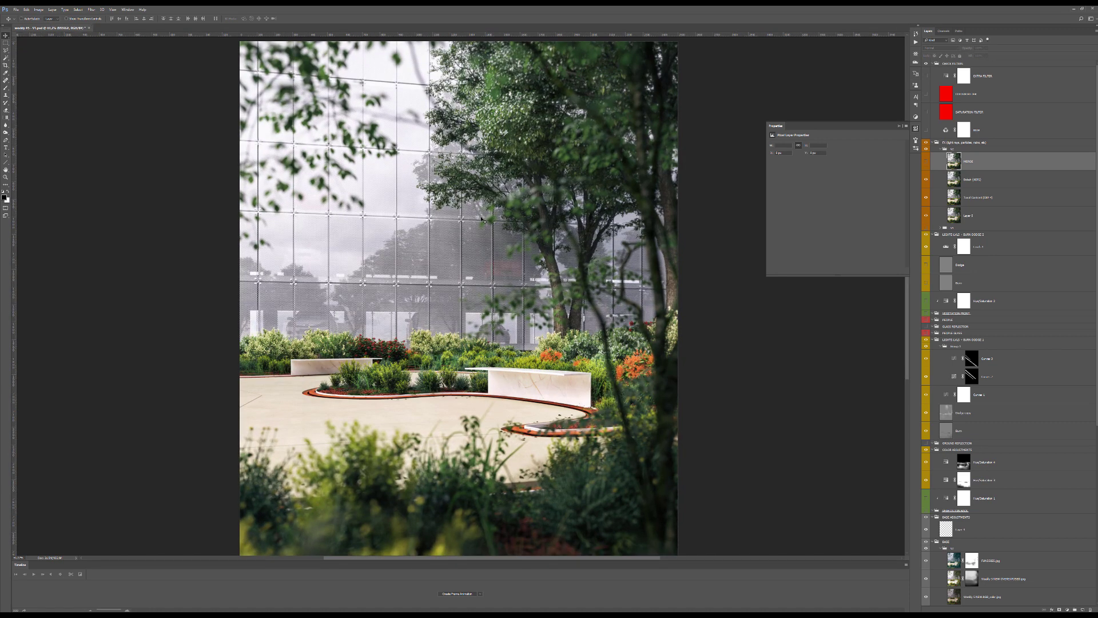
scroll(466, 265, "down", 2, "alt")
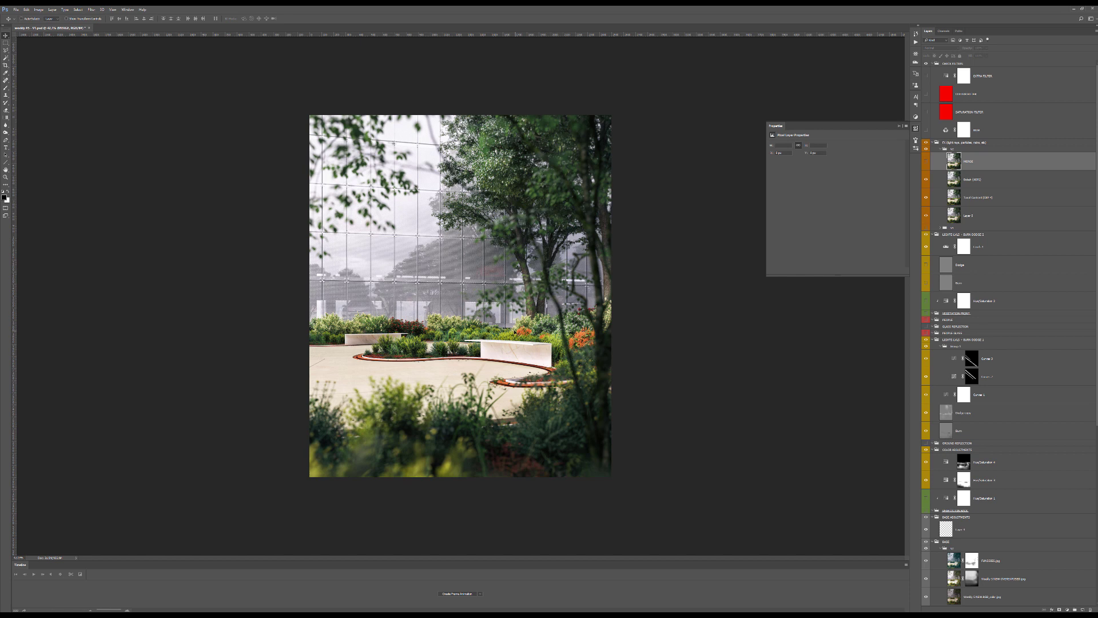
scroll(493, 352, "up", 2, "alt")
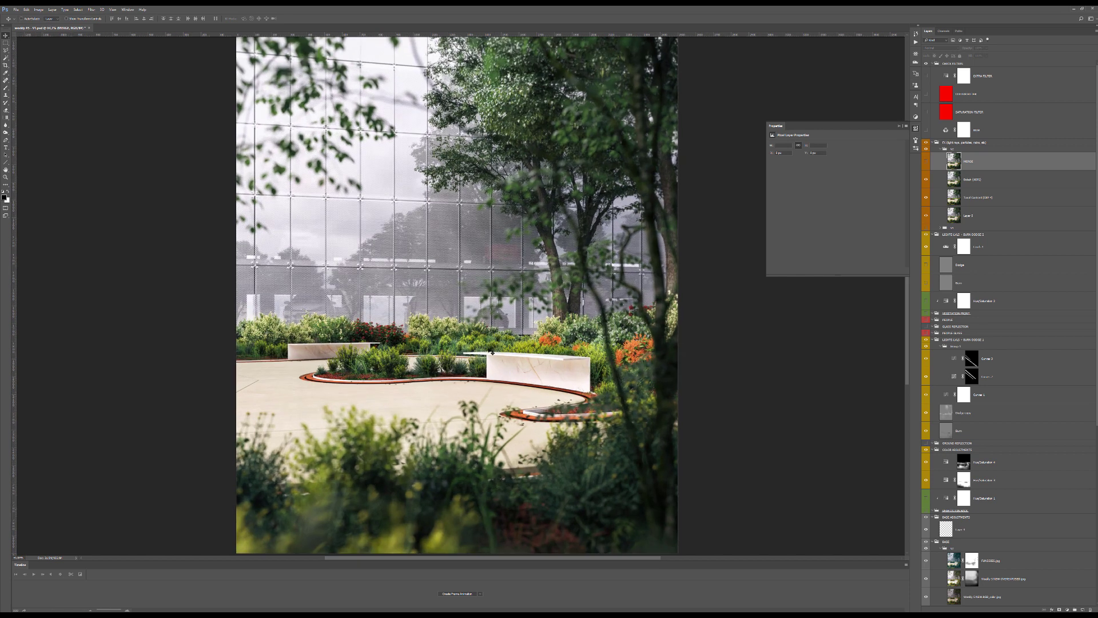
Add an empty layer at the top of the orange group and set up a red brush with a higher opacity.
left_click(1082, 609)
key("b")
right_click_drag(448, 243, 452, 217, "alt")
left_click(5, 198)
left_click(472, 101)
left_click(532, 93)
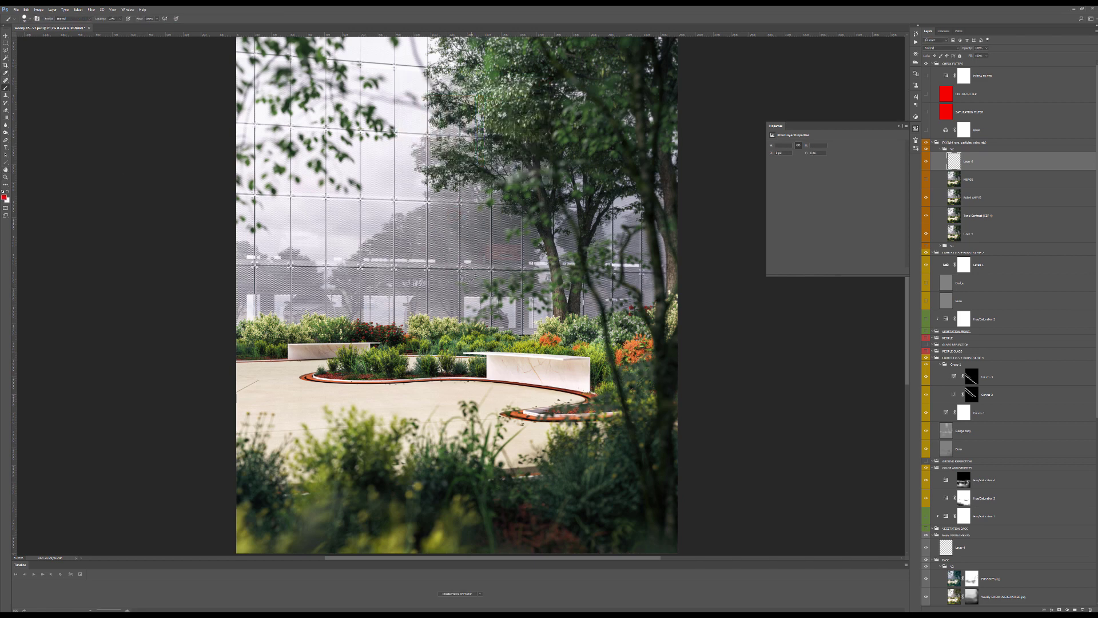
left_click(121, 19)
left_click_drag(121, 26, 136, 26)
Outline the paved plaza and the building facade with thick red strokes, and clear the marks.
mouse_move(398, 363)
left_mouse_down()
mouse_move(526, 343)
mouse_move(603, 420)
mouse_move(246, 380)
mouse_move(289, 366)
left_mouse_up()
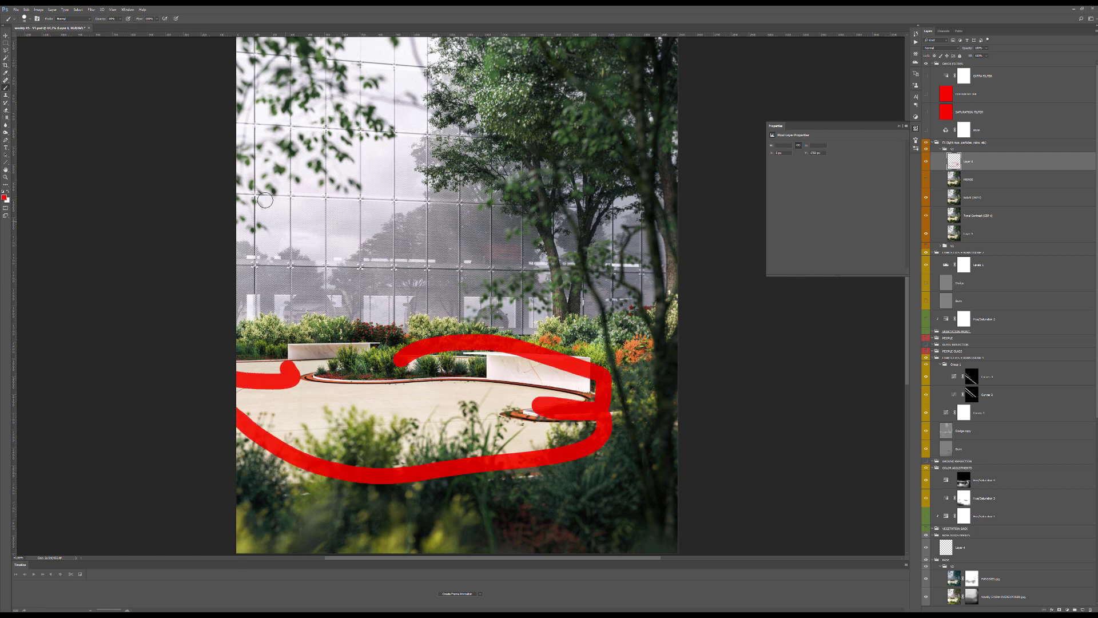
mouse_move(264, 144)
left_mouse_down()
mouse_move(250, 312)
mouse_move(637, 263)
mouse_move(637, 214)
left_mouse_up()
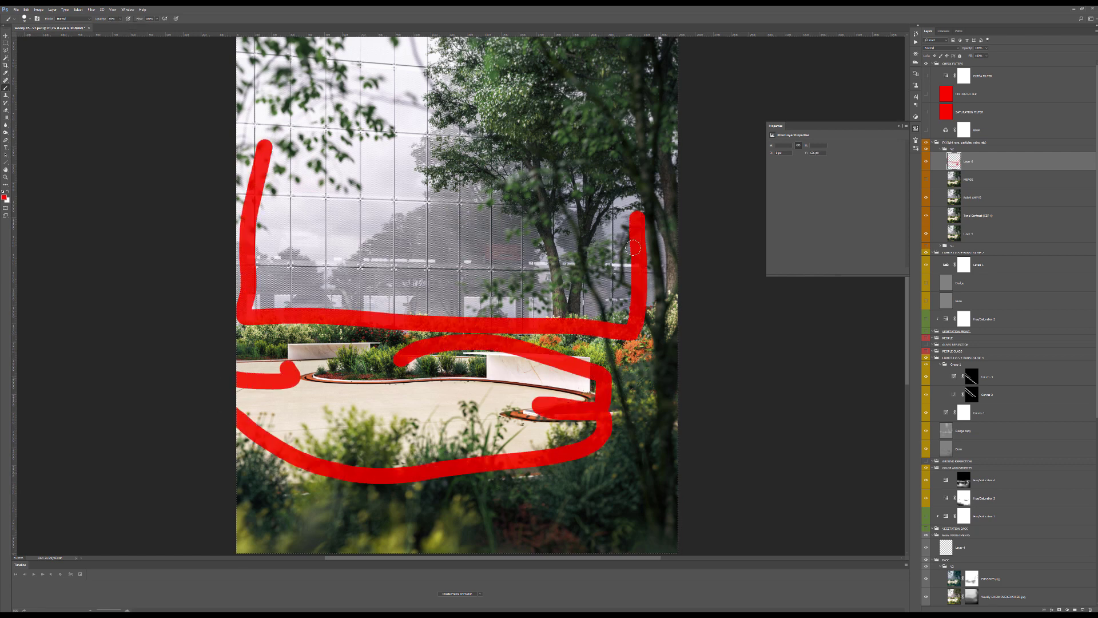
key("Delete")
key("ctrl+d")
Mark the foreground plant edge, the bench line and the plaza area with thinner red strokes, and clear the layer.
right_click_drag(507, 312, 498, 314, "alt")
scroll(472, 276, "down", 1, "alt")
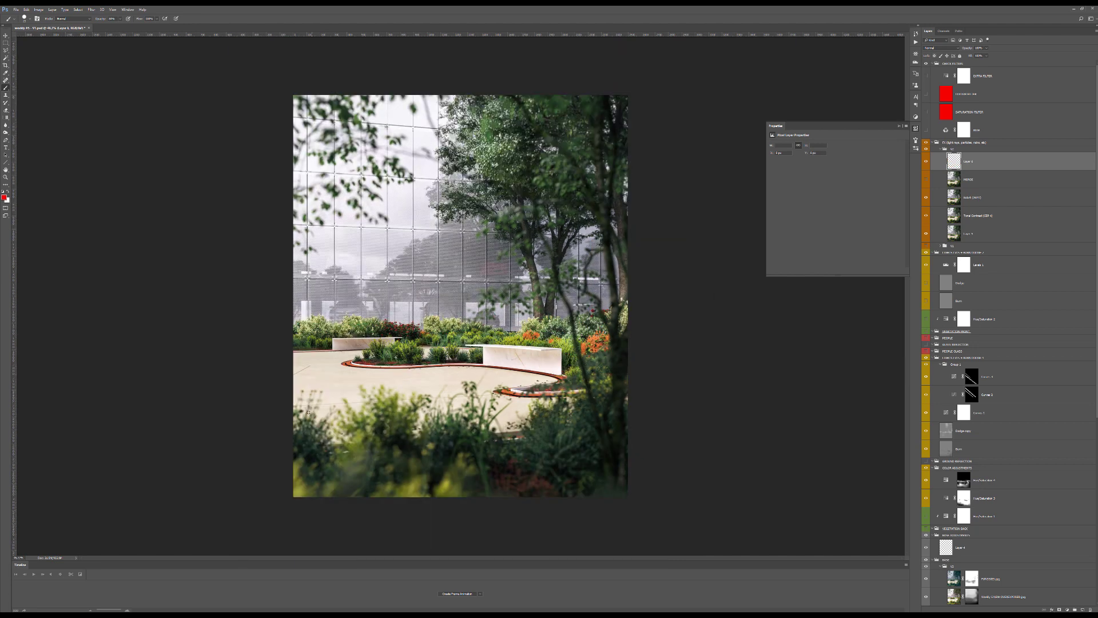
mouse_move(332, 395)
left_mouse_down()
mouse_move(494, 423)
mouse_move(579, 402)
left_mouse_up()
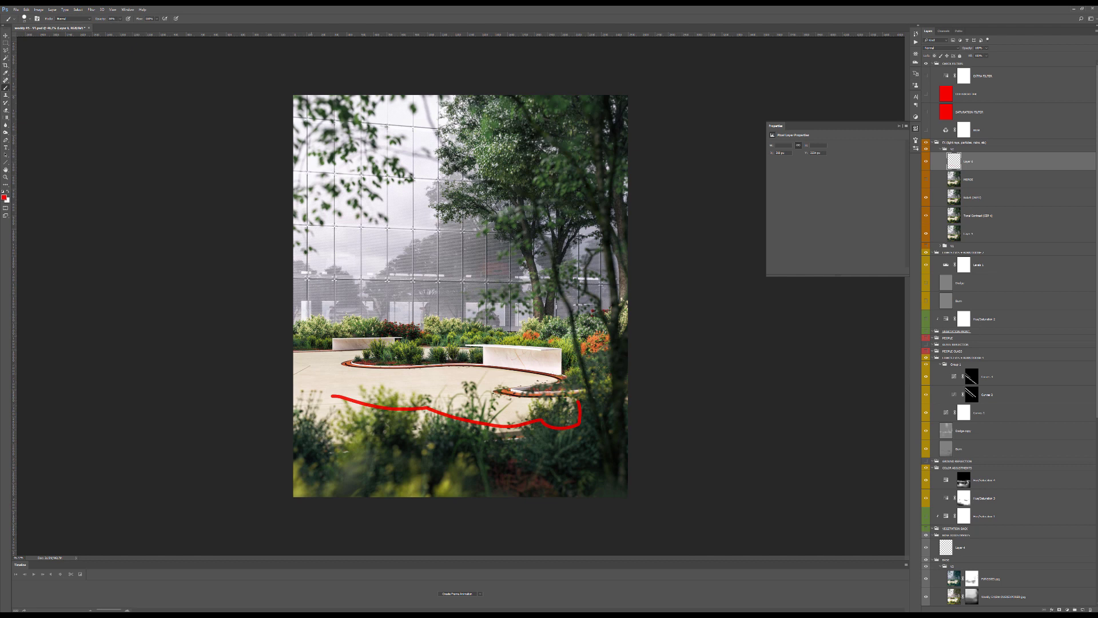
left_click_drag(310, 336, 565, 344)
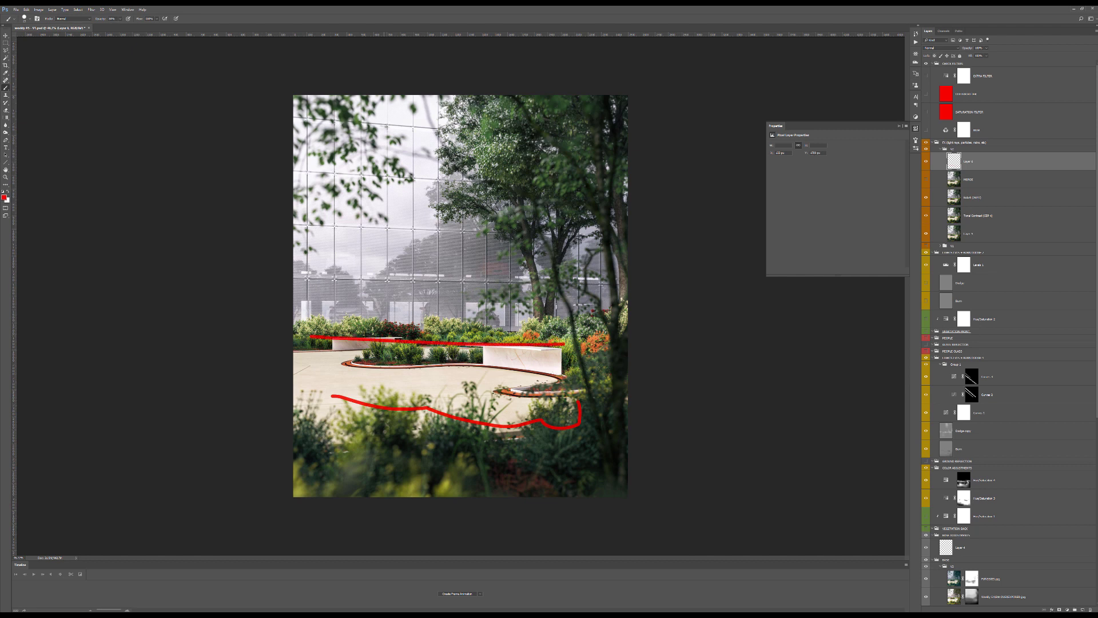
mouse_move(297, 337)
left_mouse_down()
mouse_move(592, 338)
mouse_move(309, 407)
mouse_move(293, 385)
left_mouse_up()
key("ctrl+a")
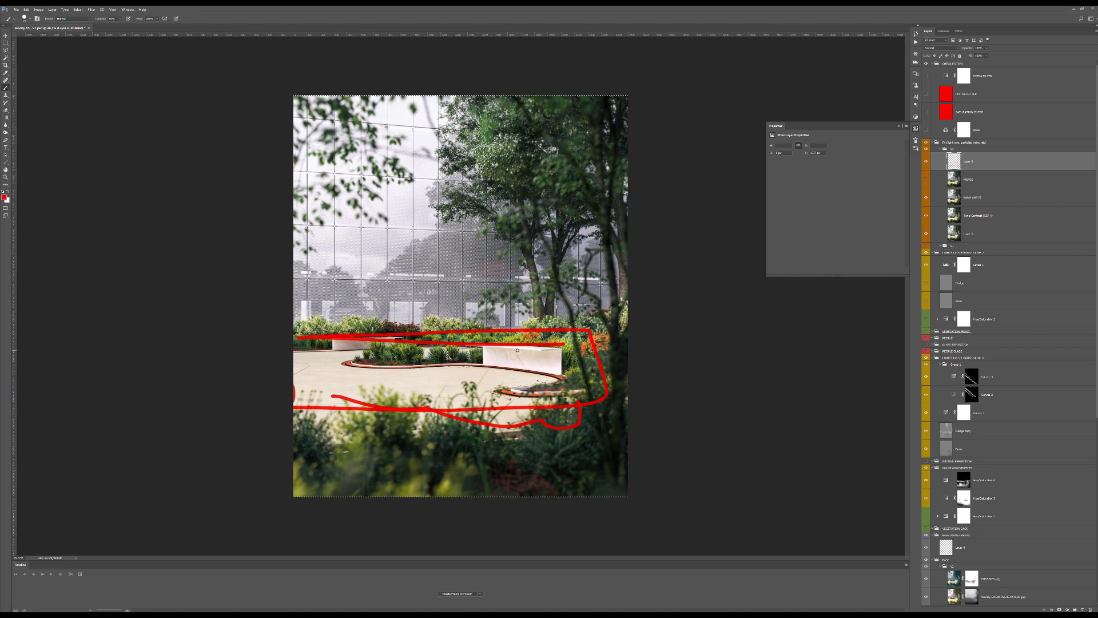
key("Delete")
key("ctrl+d")
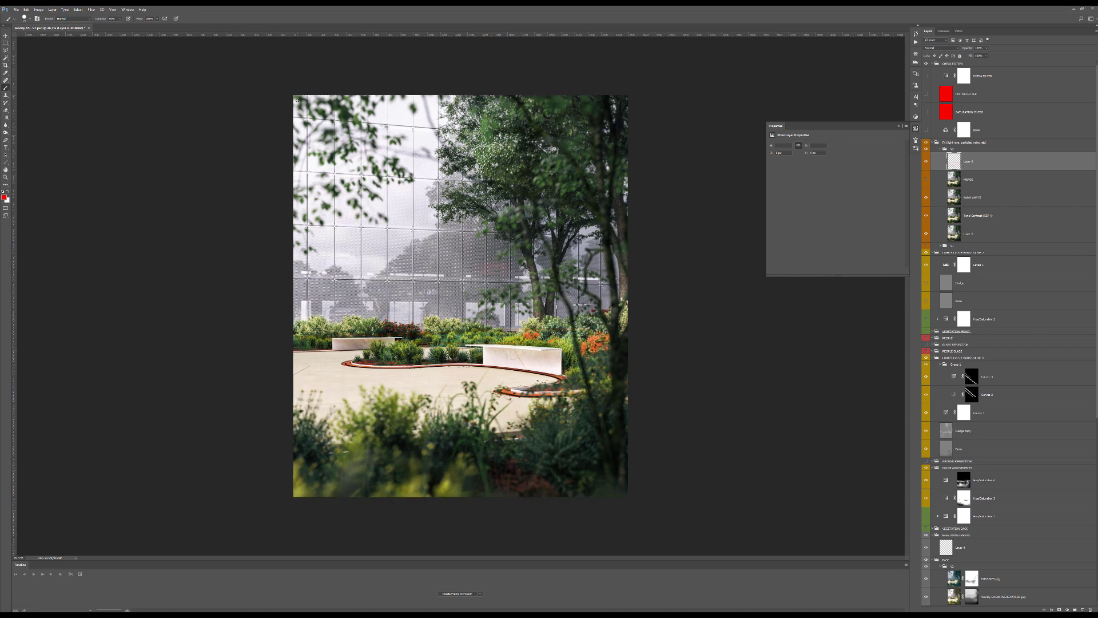
Outline the facade's left, lower and right edges in red, and clear the stroke from the layer.
mouse_move(295, 99)
left_mouse_down()
mouse_move(300, 318)
mouse_move(595, 334)
mouse_move(601, 202)
left_mouse_up()
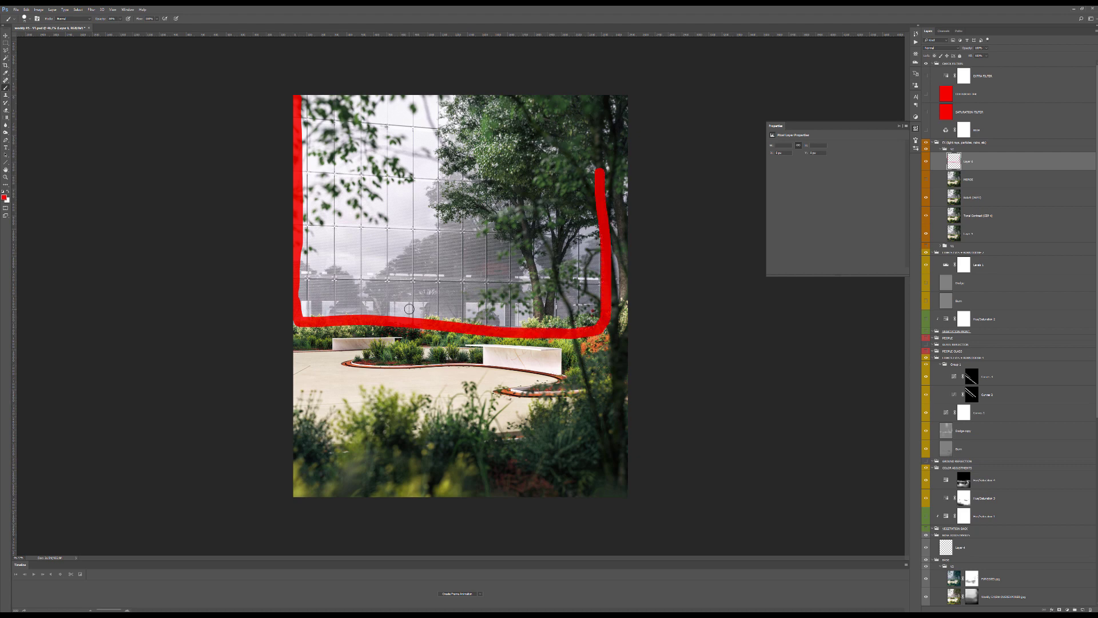
key("ctrl+a")
key("Delete")
Mark the outline of the car behind the facade above the left bench in red, and undo the stroke.
scroll(377, 326, "up", 5, "alt")
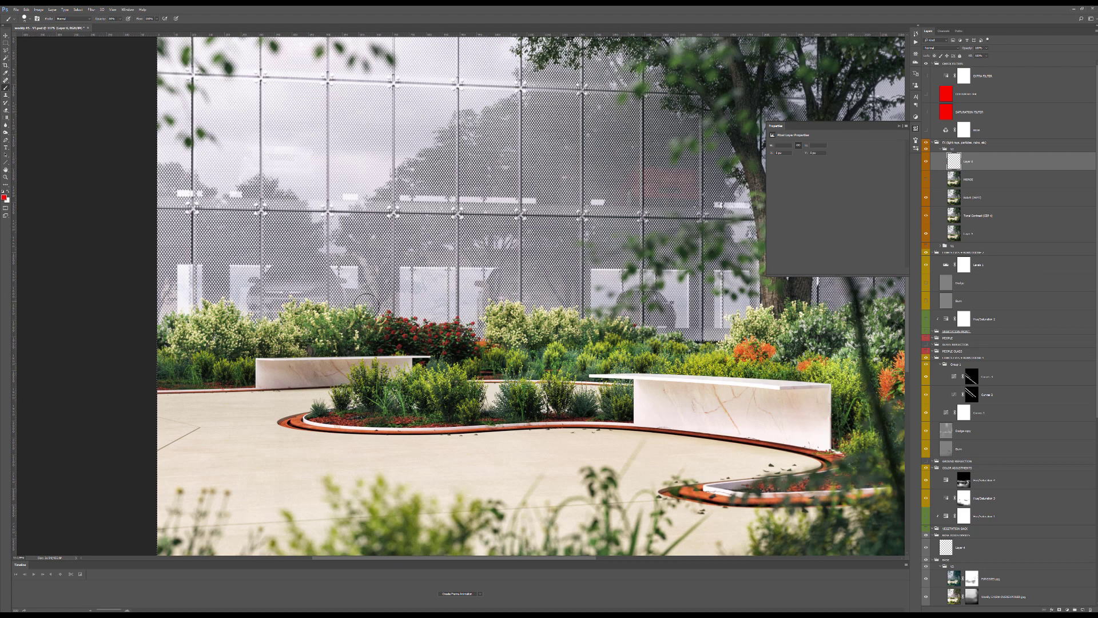
right_click_drag(382, 301, 372, 301, "alt")
scroll(300, 289, "up", 4, "alt")
right_click_drag(257, 286, 256, 286, "alt")
mouse_move(217, 346)
left_mouse_down()
mouse_move(225, 286)
mouse_move(248, 254)
mouse_move(373, 238)
mouse_move(417, 270)
mouse_move(412, 297)
left_mouse_up()
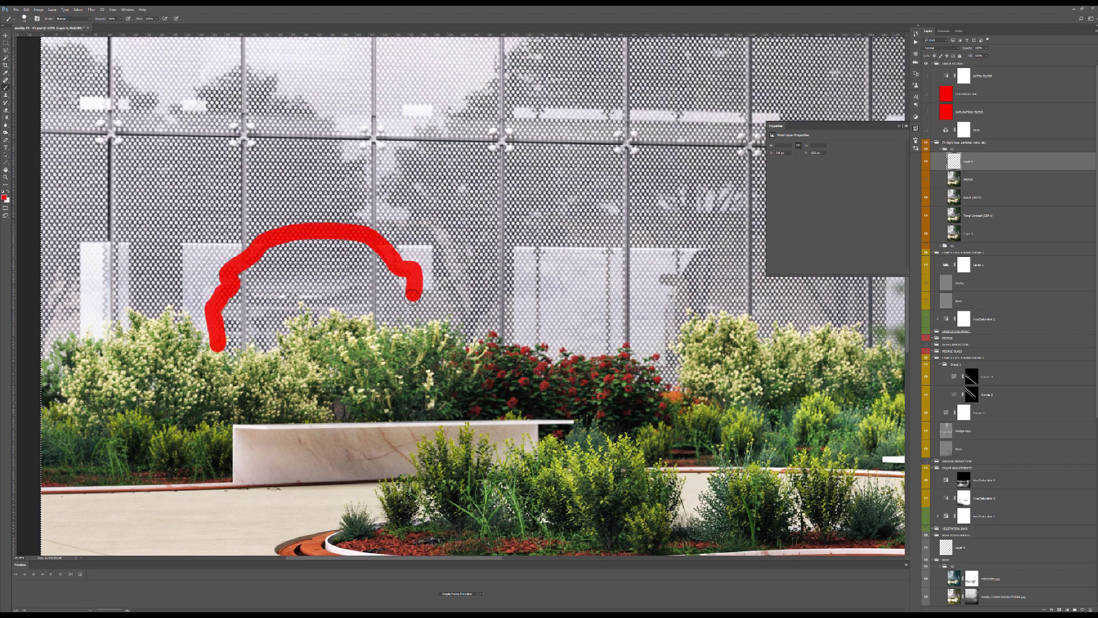
key("ctrl+z")
Mark the second car shape behind the middle of the facade in red, and undo the stroke.
scroll(414, 300, "down", 4, "alt")
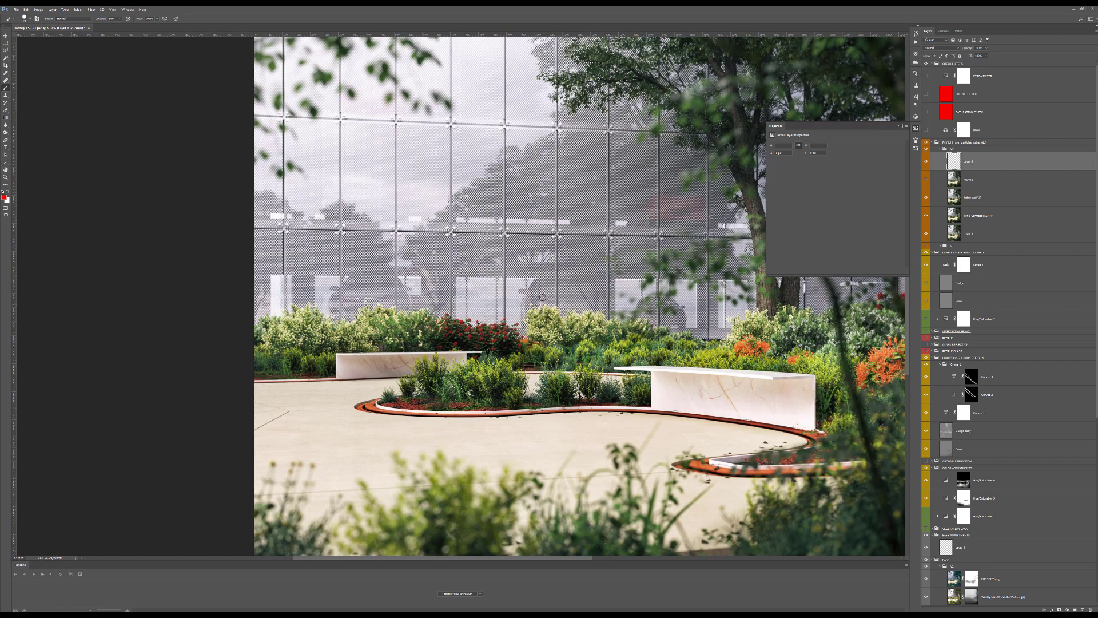
scroll(595, 299, "up", 2, "alt")
mouse_move(542, 267)
left_mouse_down()
mouse_move(502, 295)
mouse_move(520, 345)
left_mouse_up()
key("ctrl+z")
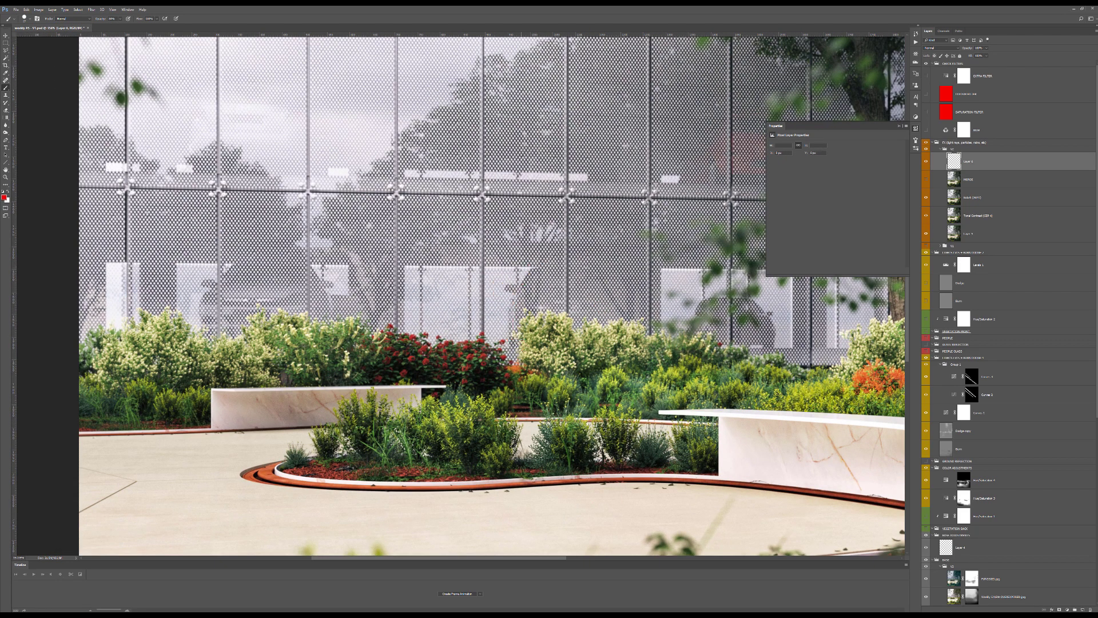
Examine the overall composition and the facade and bench area up close.
scroll(520, 352, "down", 2, "alt")
scroll(621, 325, "down", 3, "alt")
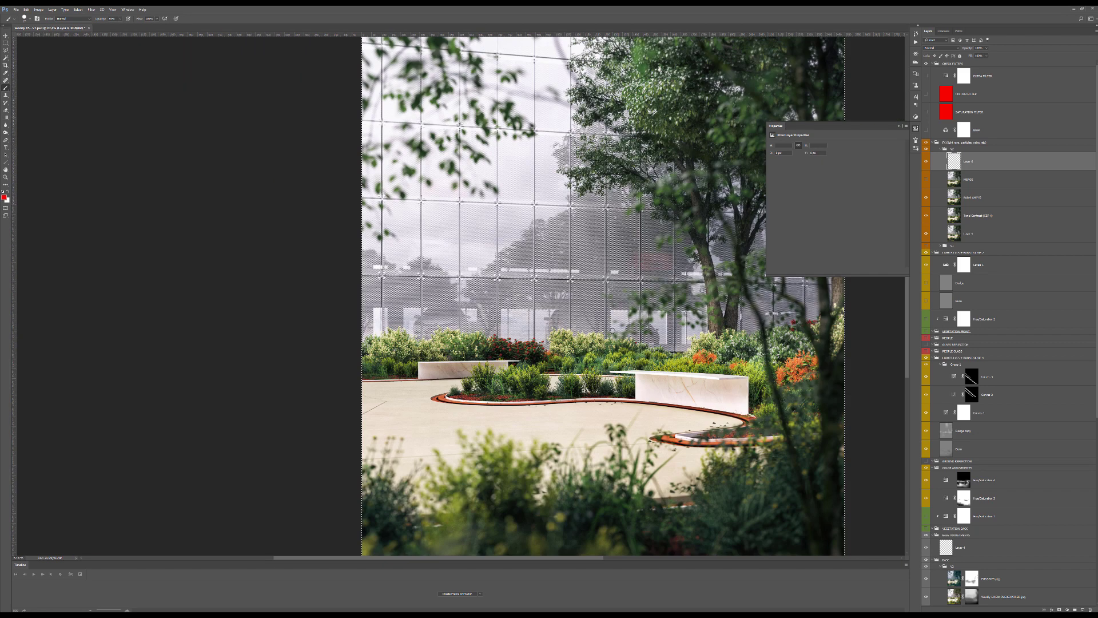
scroll(444, 323, "up", 3, "alt")
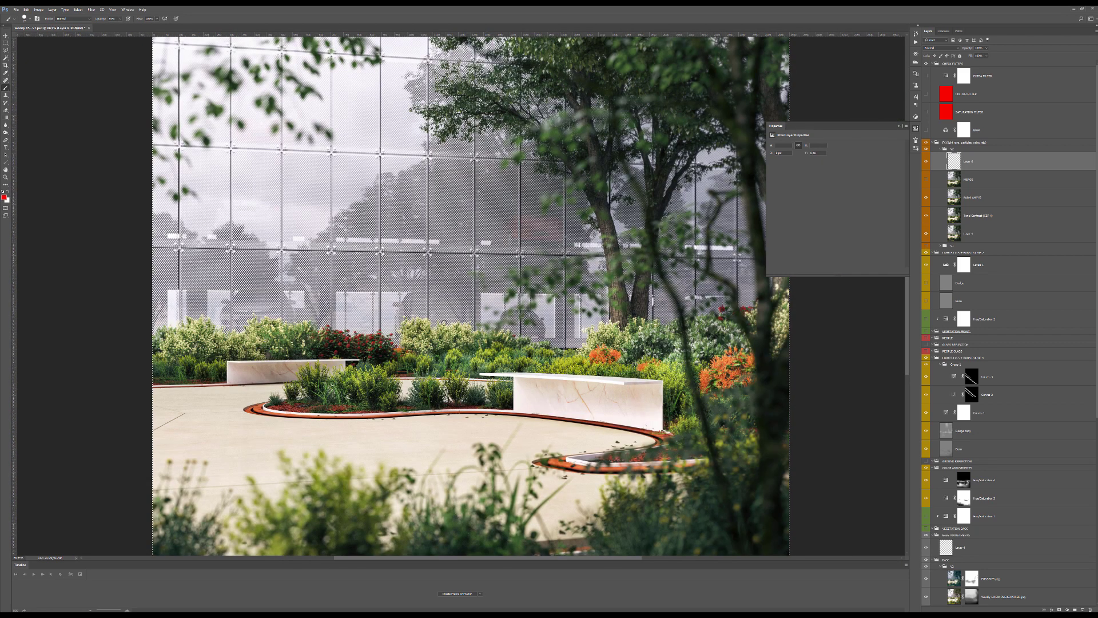
scroll(444, 323, "down", 2, "alt")
key("v")
scroll(451, 330, "up", 2, "alt")
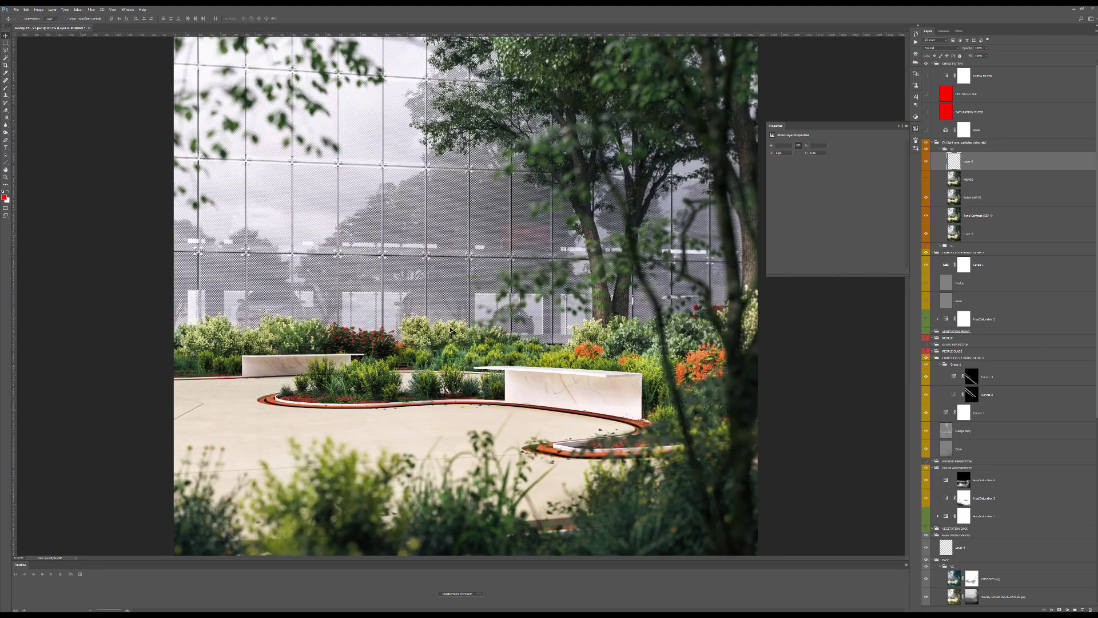
scroll(451, 330, "up", 1, "alt")
key("b")
scroll(500, 318, "up", 3, "alt")
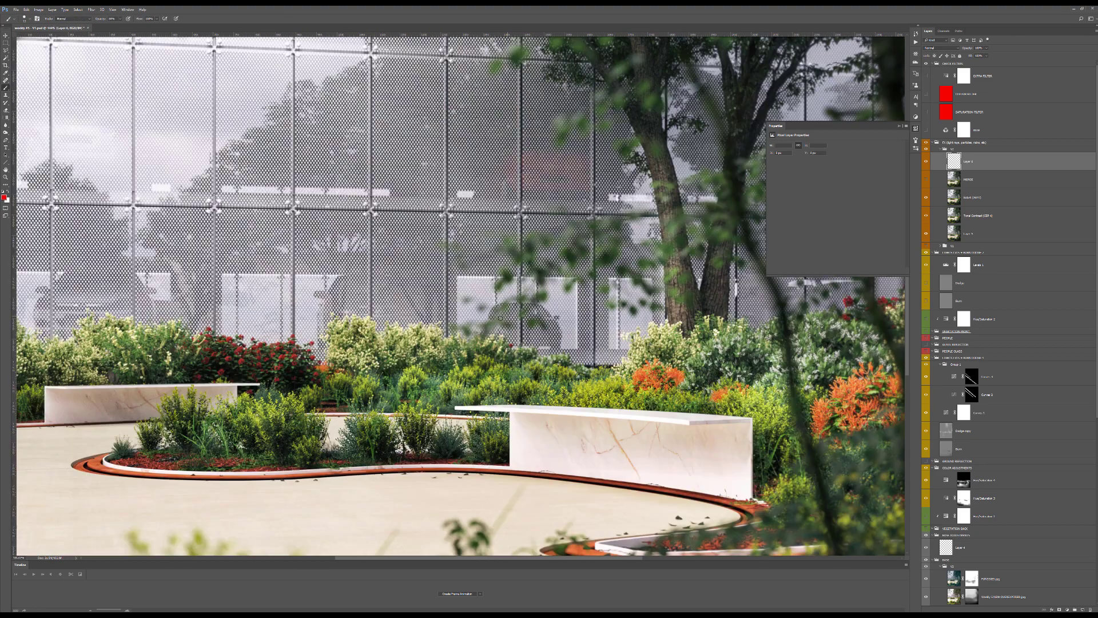
Examine the marble benches, the curved planter edging, the paving joints and the foreground plants up close against the full composition.
scroll(499, 318, "down", 4, "alt")
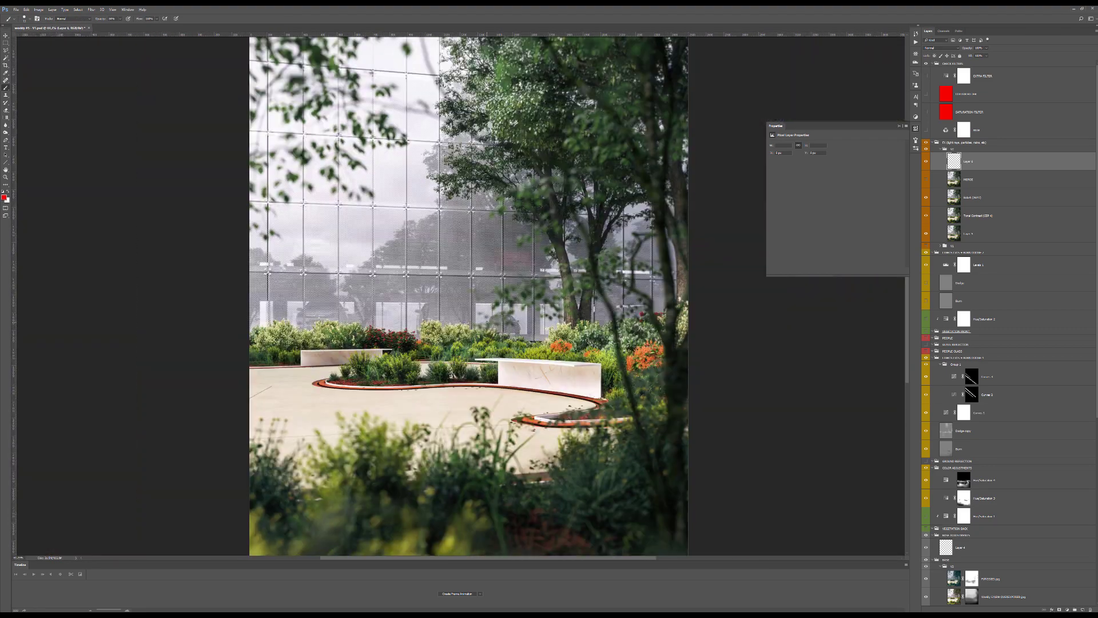
scroll(422, 295, "down", 1, "alt")
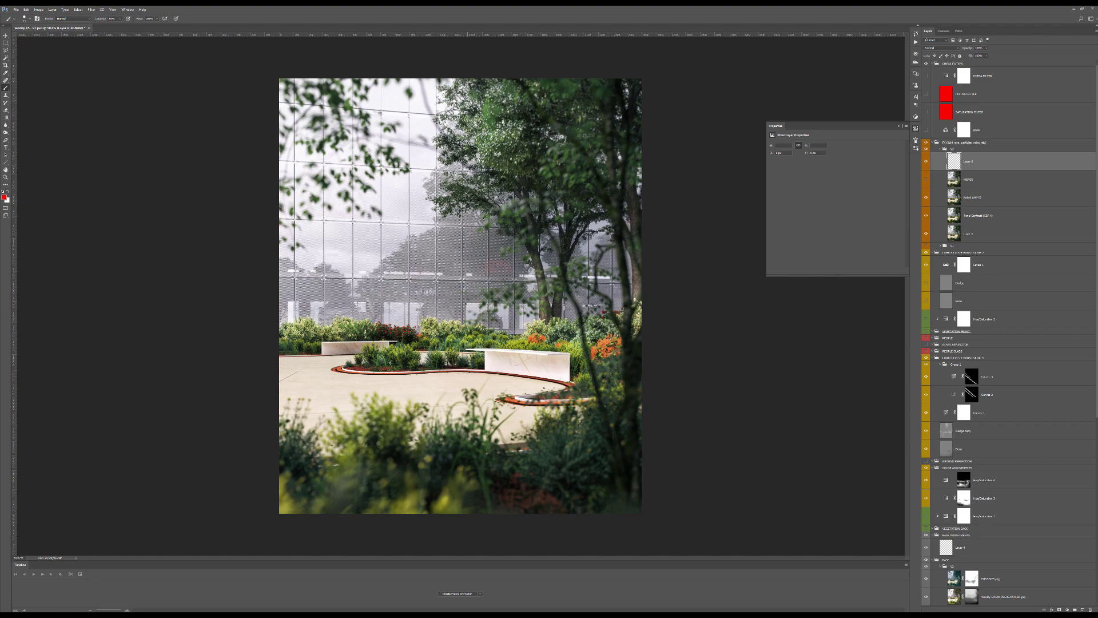
scroll(372, 297, "up", 3, "alt")
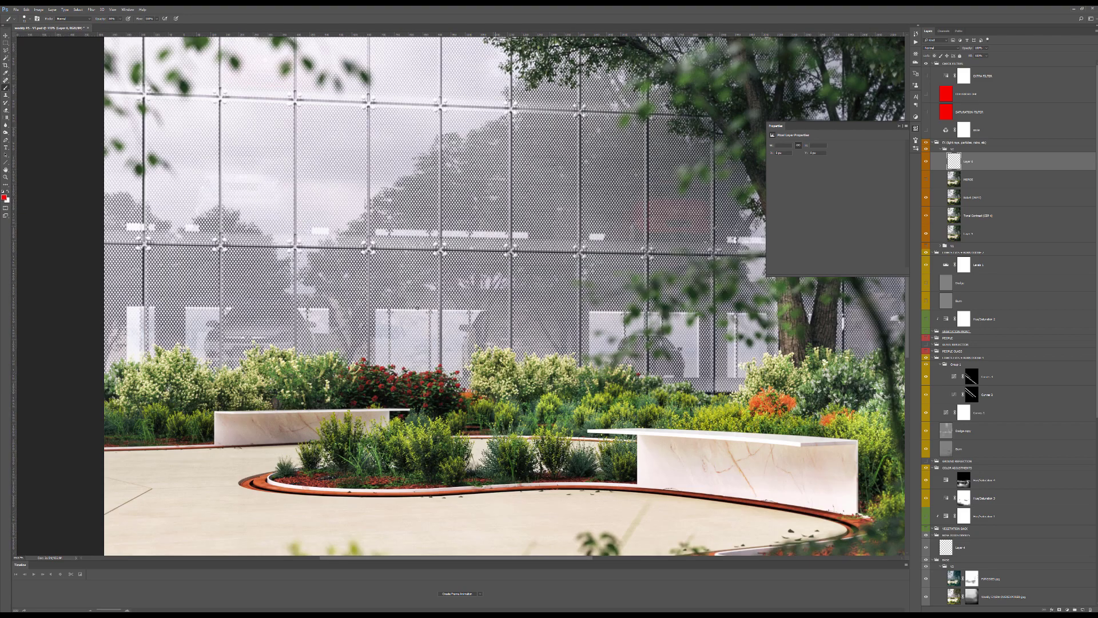
scroll(417, 308, "down", 2, "alt")
scroll(631, 418, "up", 4, "alt")
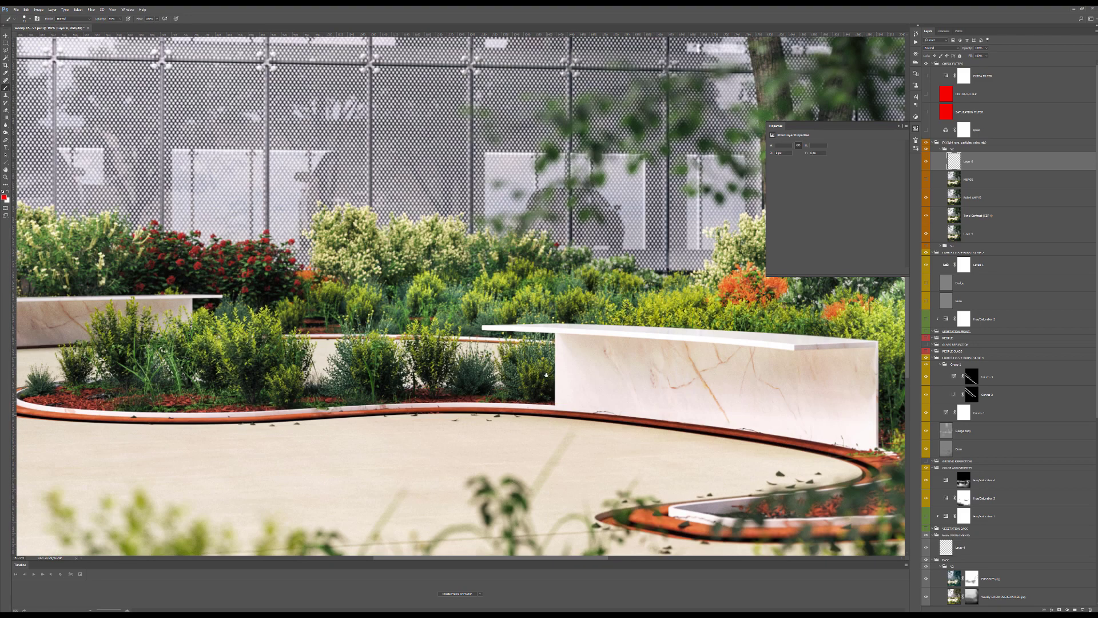
scroll(615, 415, "down", 2, "alt")
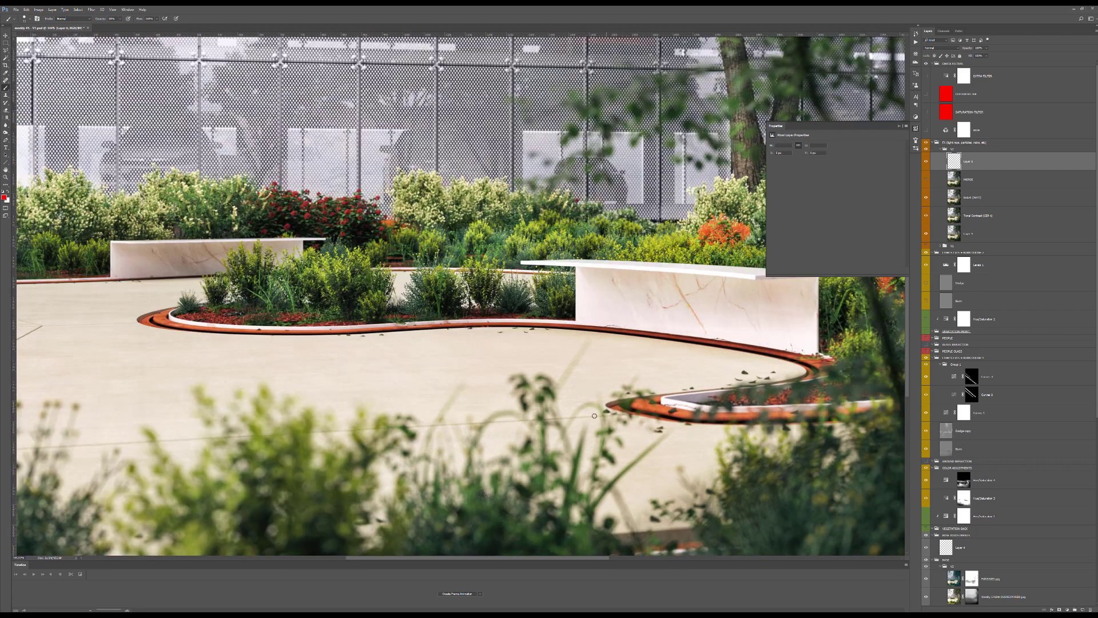
scroll(581, 399, "up", 1, "alt")
scroll(207, 400, "up", 1, "alt")
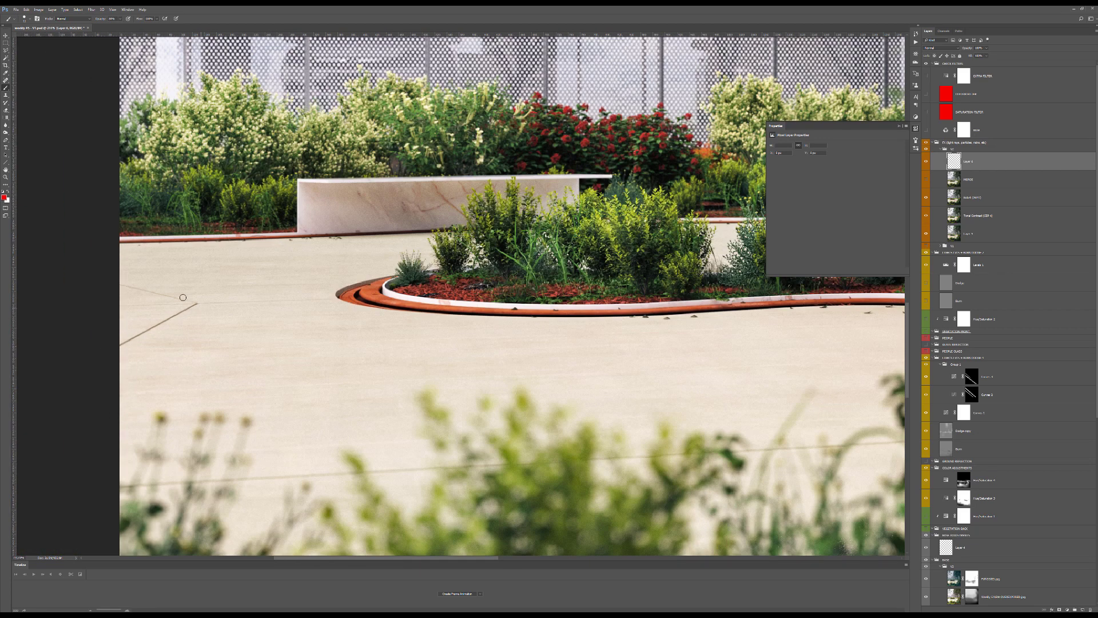
scroll(228, 434, "down", 1, "alt")
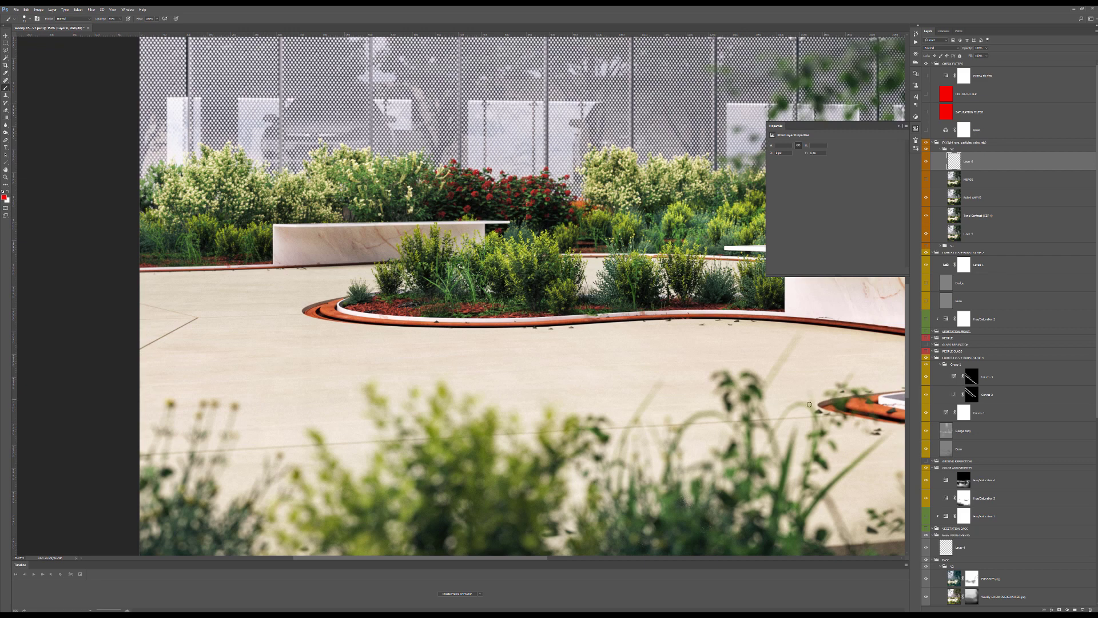
left_click_drag(796, 408, 708, 396)
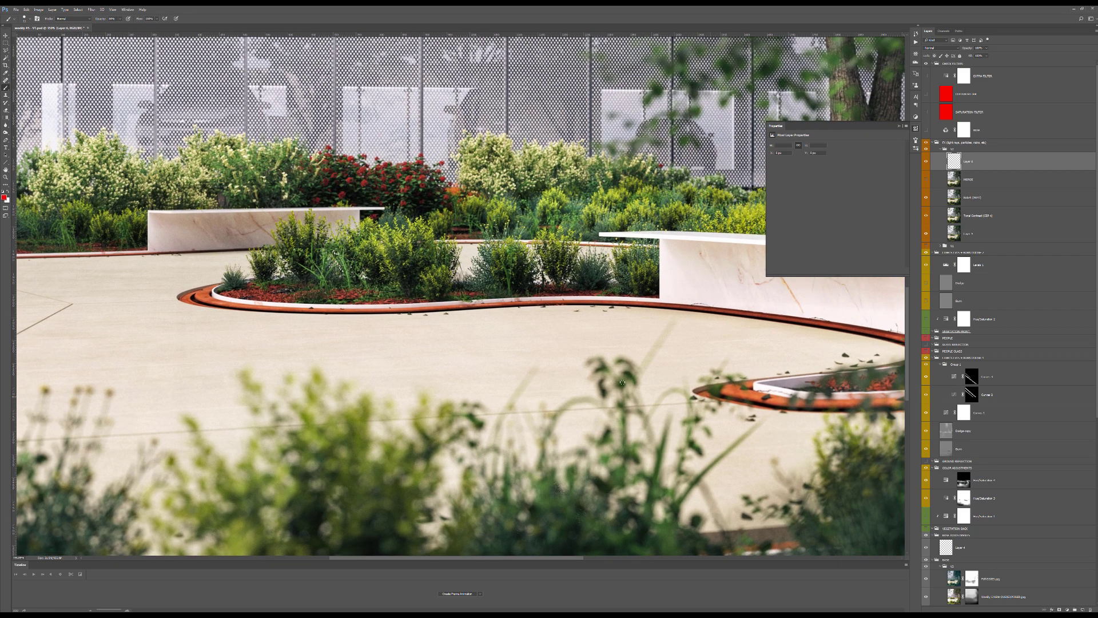
scroll(607, 401, "down", 2, "alt")
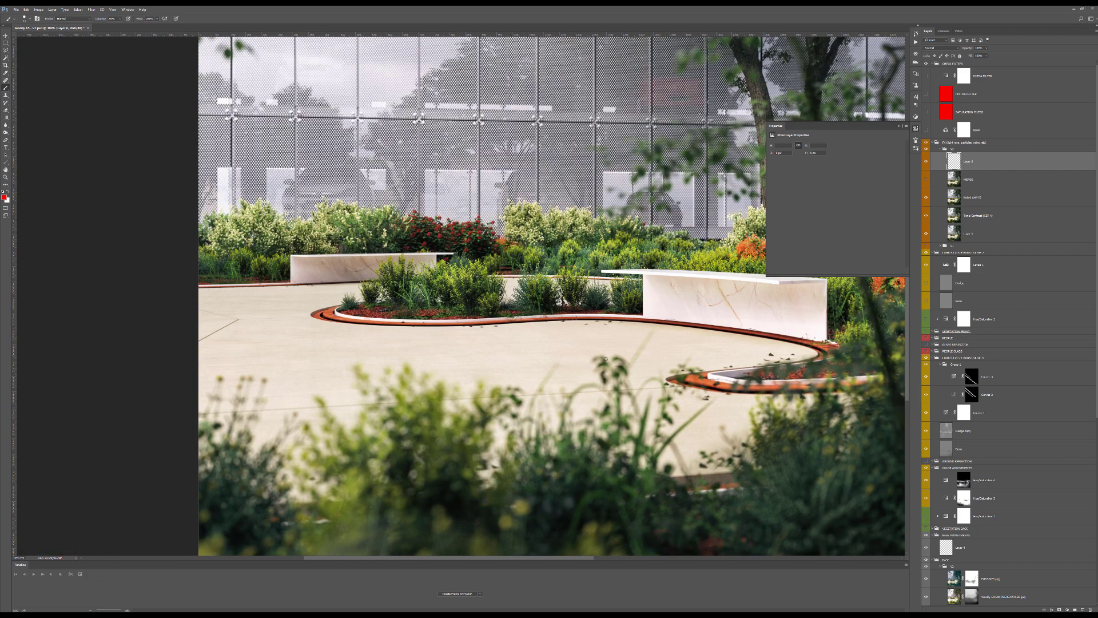
scroll(773, 343, "up", 2, "alt")
left_click_drag(746, 288, 627, 359)
Fit the whole garden image in view and reduce the brush to a small tip.
scroll(627, 360, "down", 5, "alt")
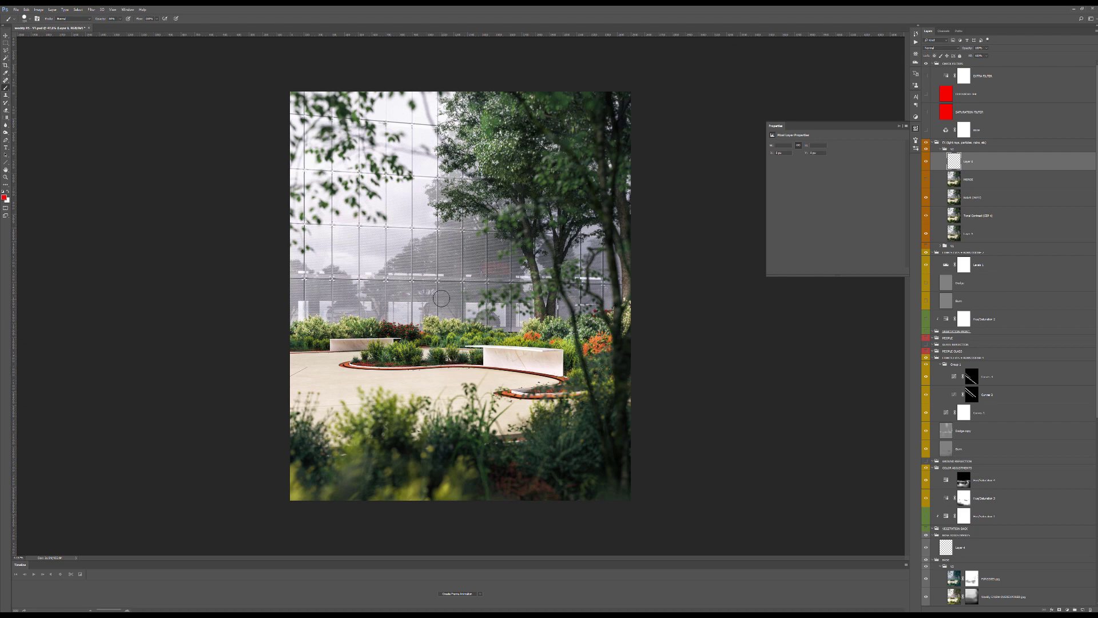
scroll(441, 298, "up", 1, "alt")
scroll(441, 297, "down", 2, "alt")
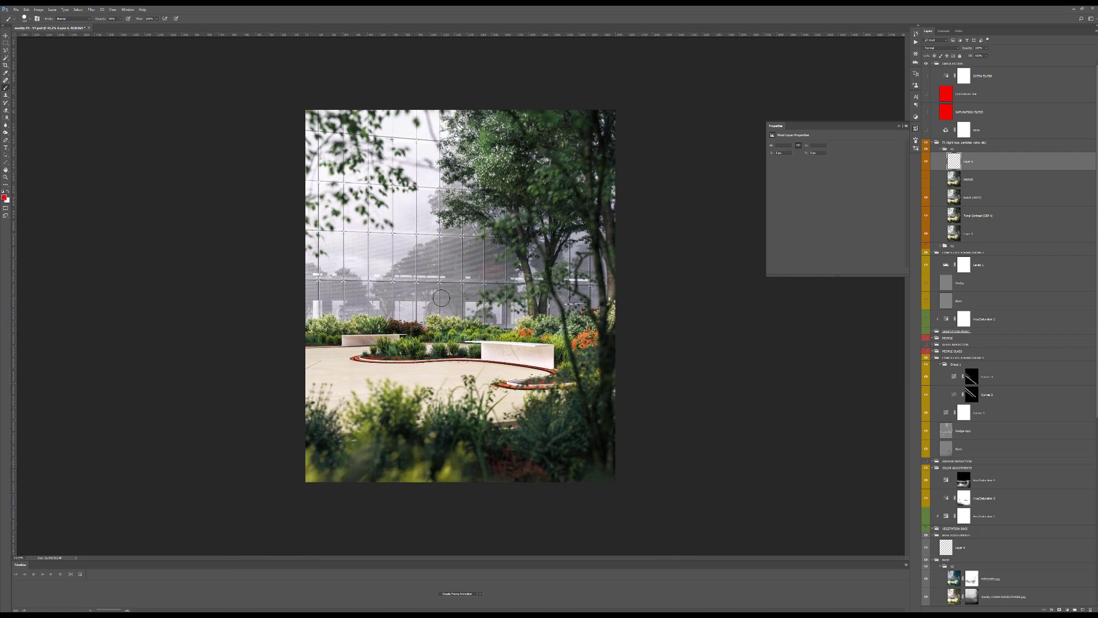
scroll(401, 295, "up", 2, "alt")
scroll(355, 292, "down", 2, "alt")
right_click_drag(354, 293, 307, 279, "alt")
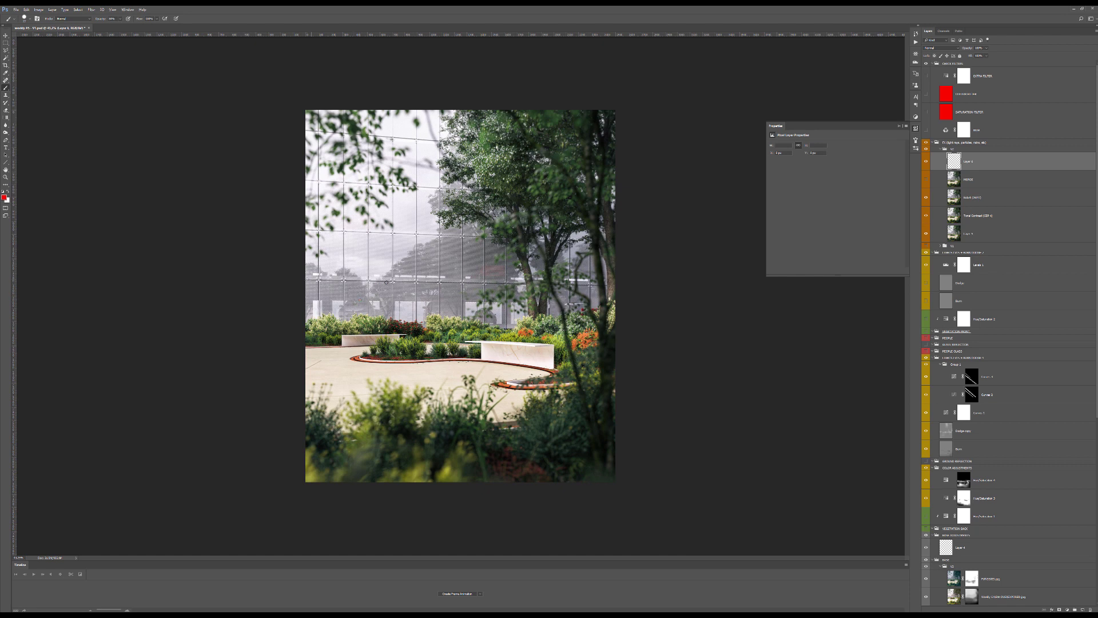